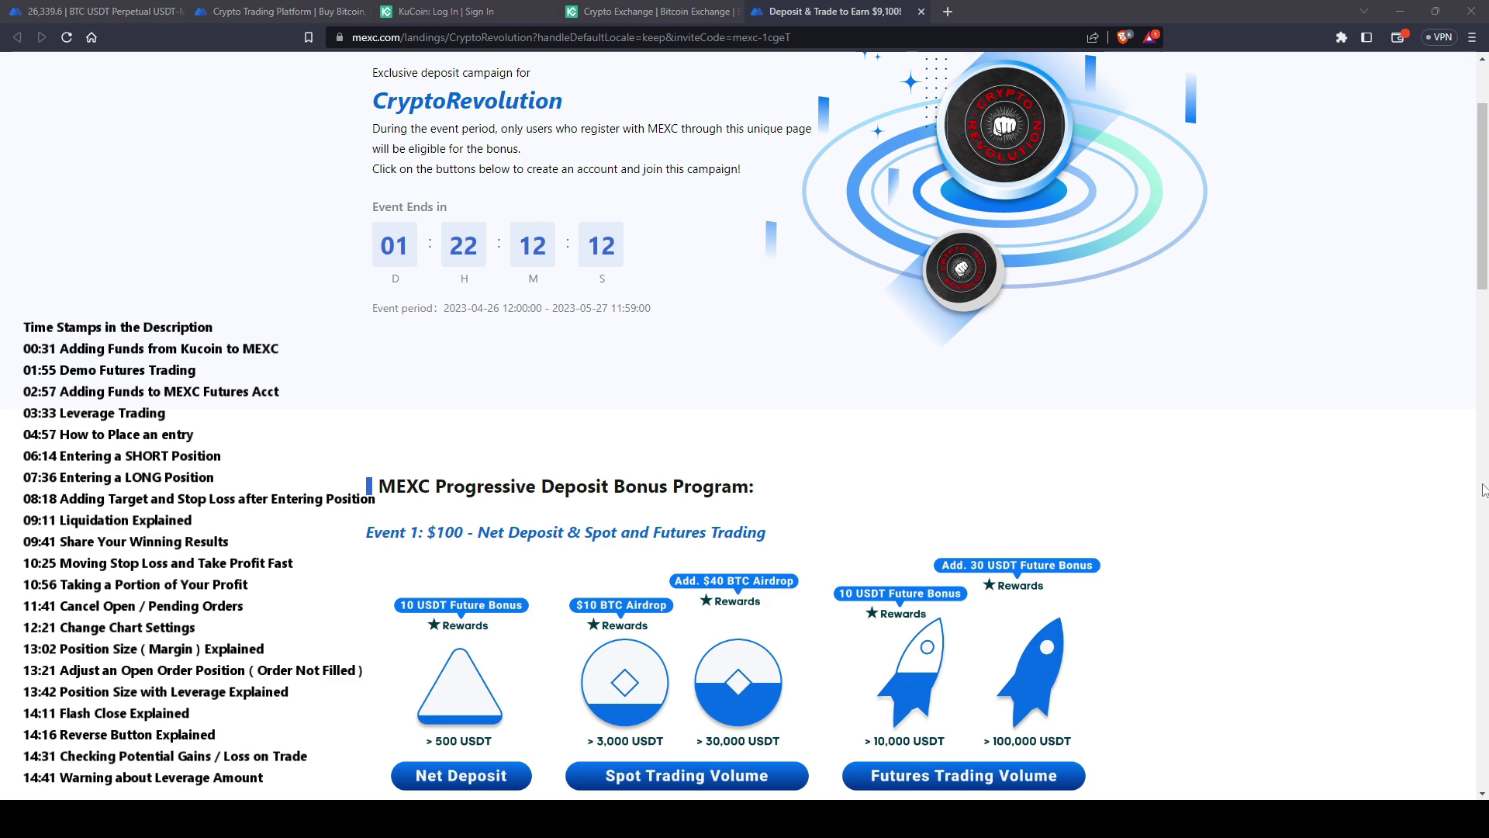
- Scroll down through the CryptoRevolution deposit-bonus campaign page
{"action": "scroll", "coordinate": [1484, 490], "scroll_direction": "down", "scroll_amount": 1}
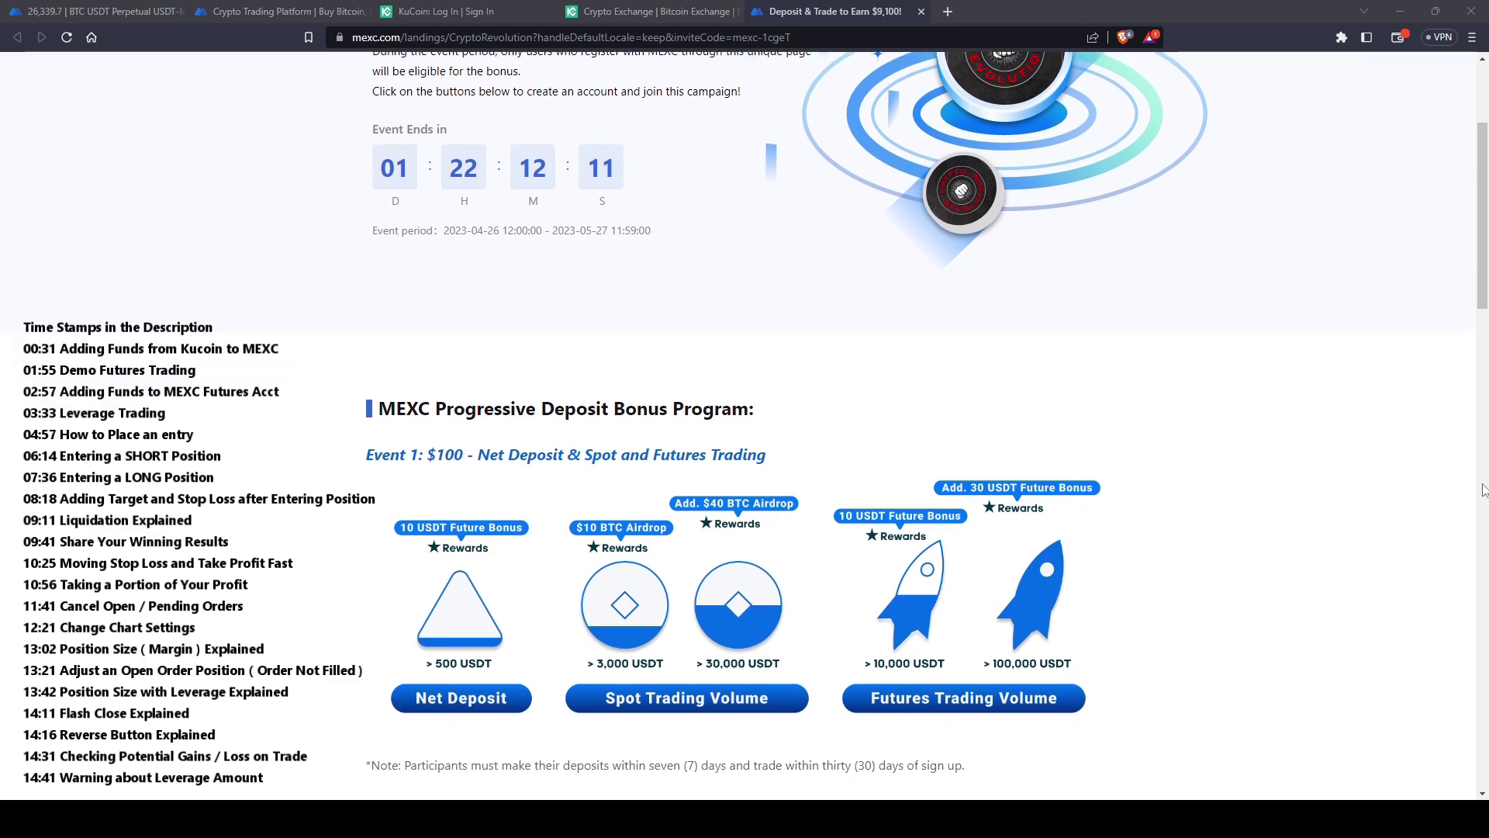
{"action": "scroll", "coordinate": [1483, 491], "scroll_direction": "down", "scroll_amount": 1}
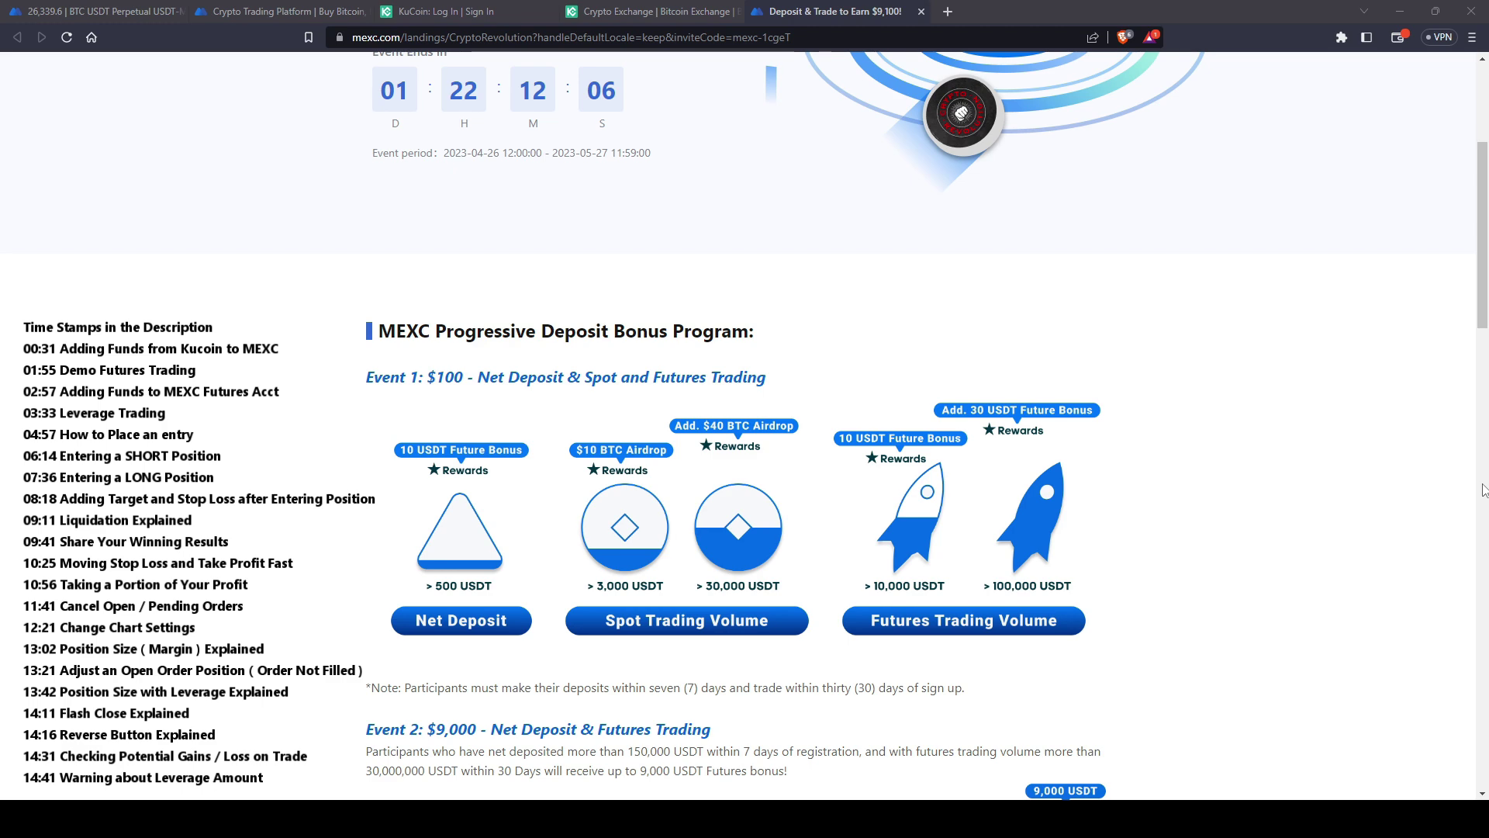
{"action": "scroll", "coordinate": [1483, 490], "scroll_direction": "down", "scroll_amount": 1}
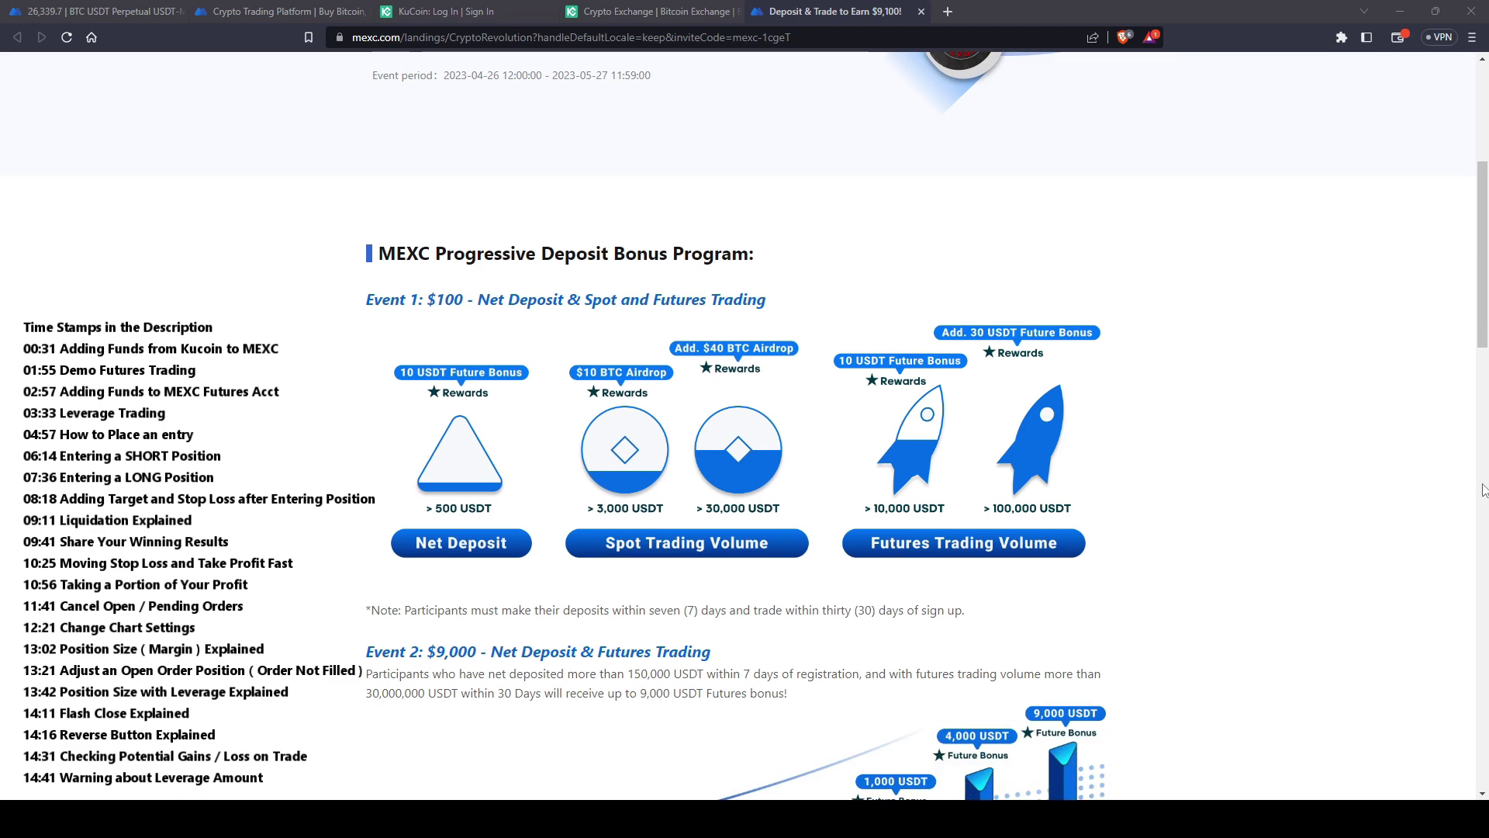
{"action": "scroll", "coordinate": [1484, 490], "scroll_direction": "down", "scroll_amount": 1}
{"action": "scroll", "coordinate": [1484, 490], "scroll_direction": "down", "scroll_amount": 1}
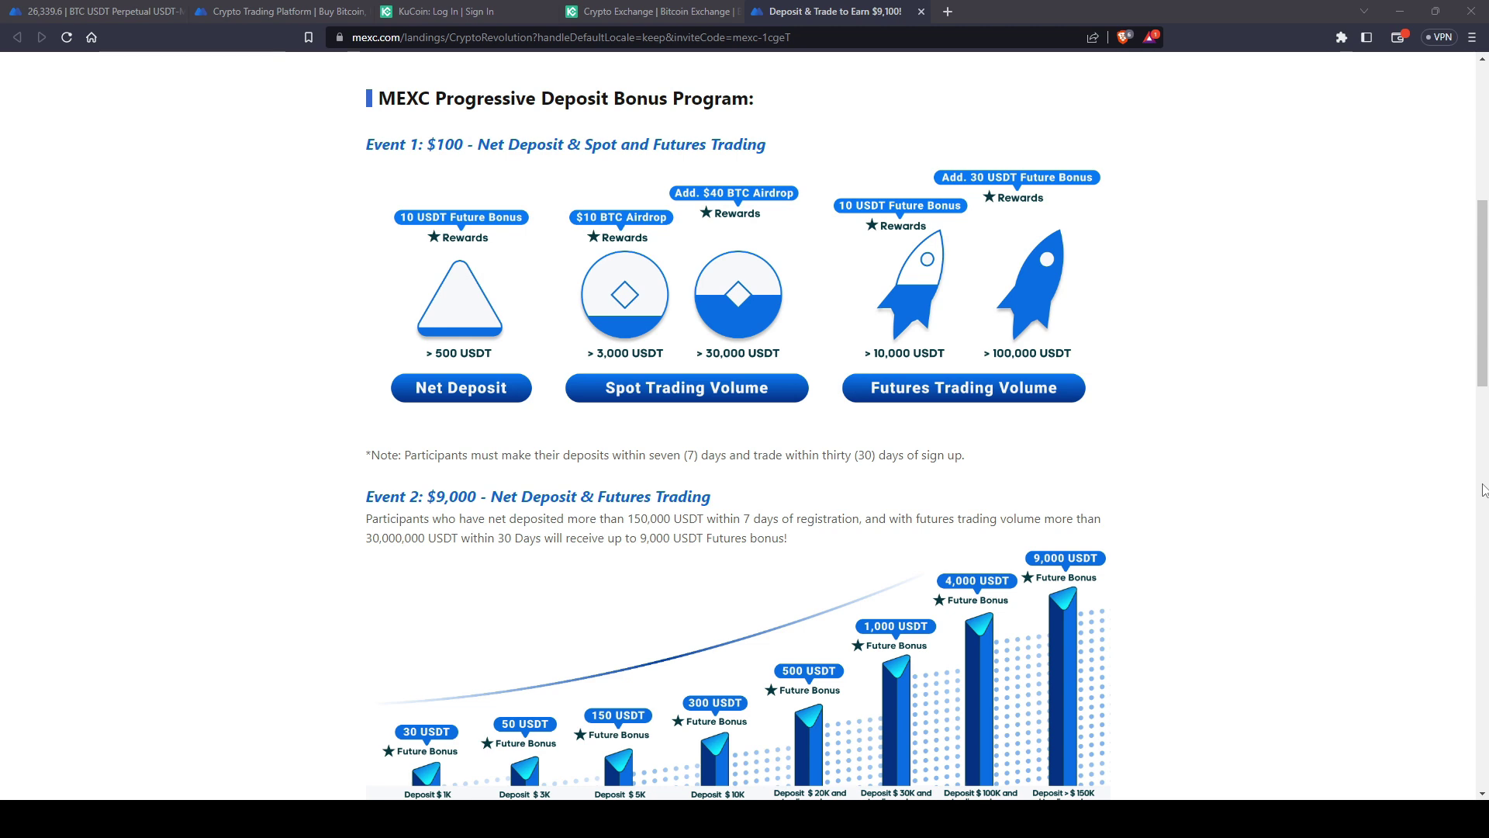
{"action": "scroll", "coordinate": [1483, 490], "scroll_direction": "down", "scroll_amount": 1}
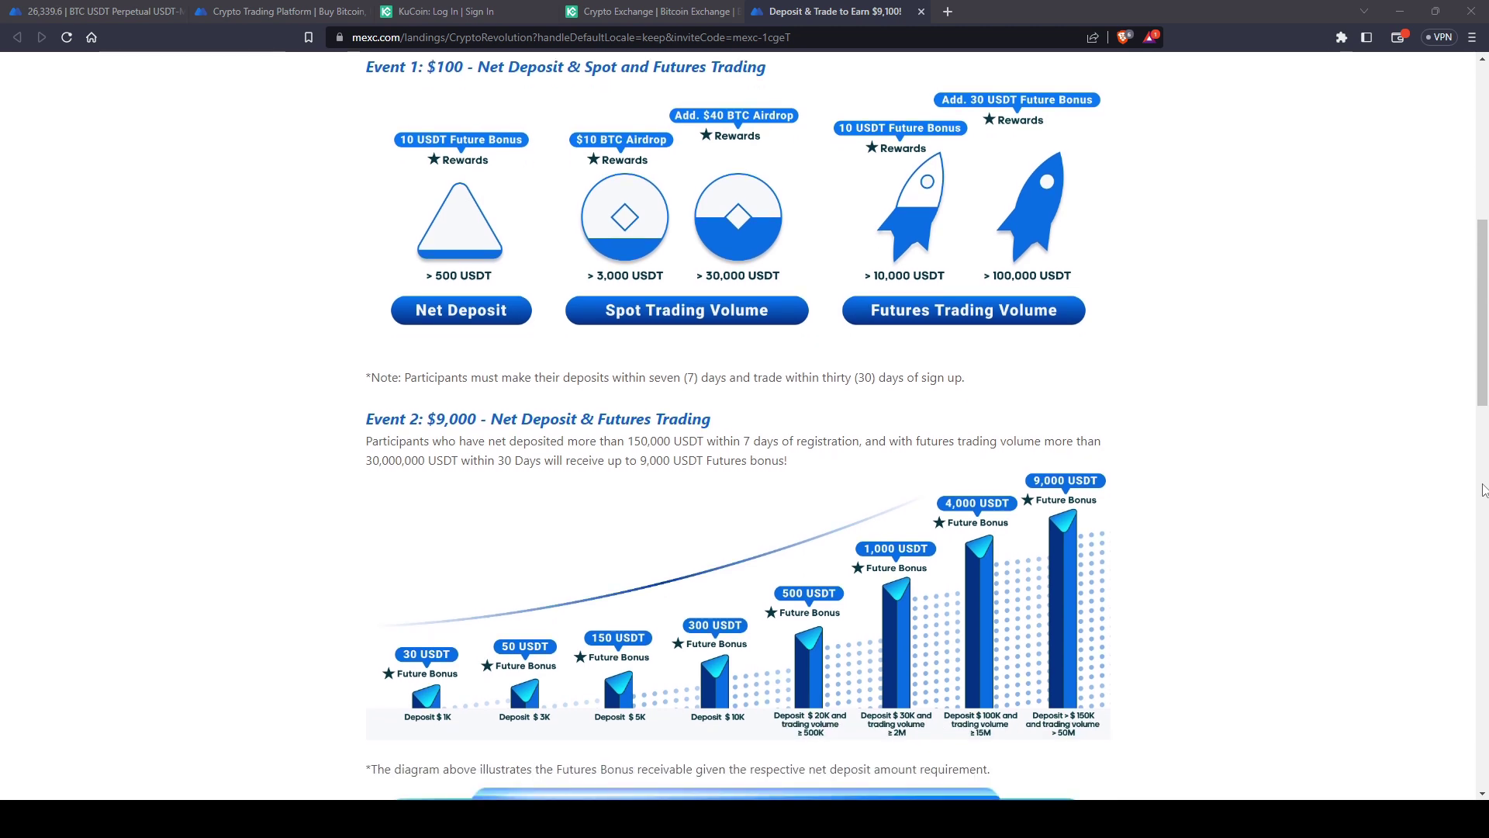
{"action": "scroll", "coordinate": [1484, 490], "scroll_direction": "down", "scroll_amount": 1}
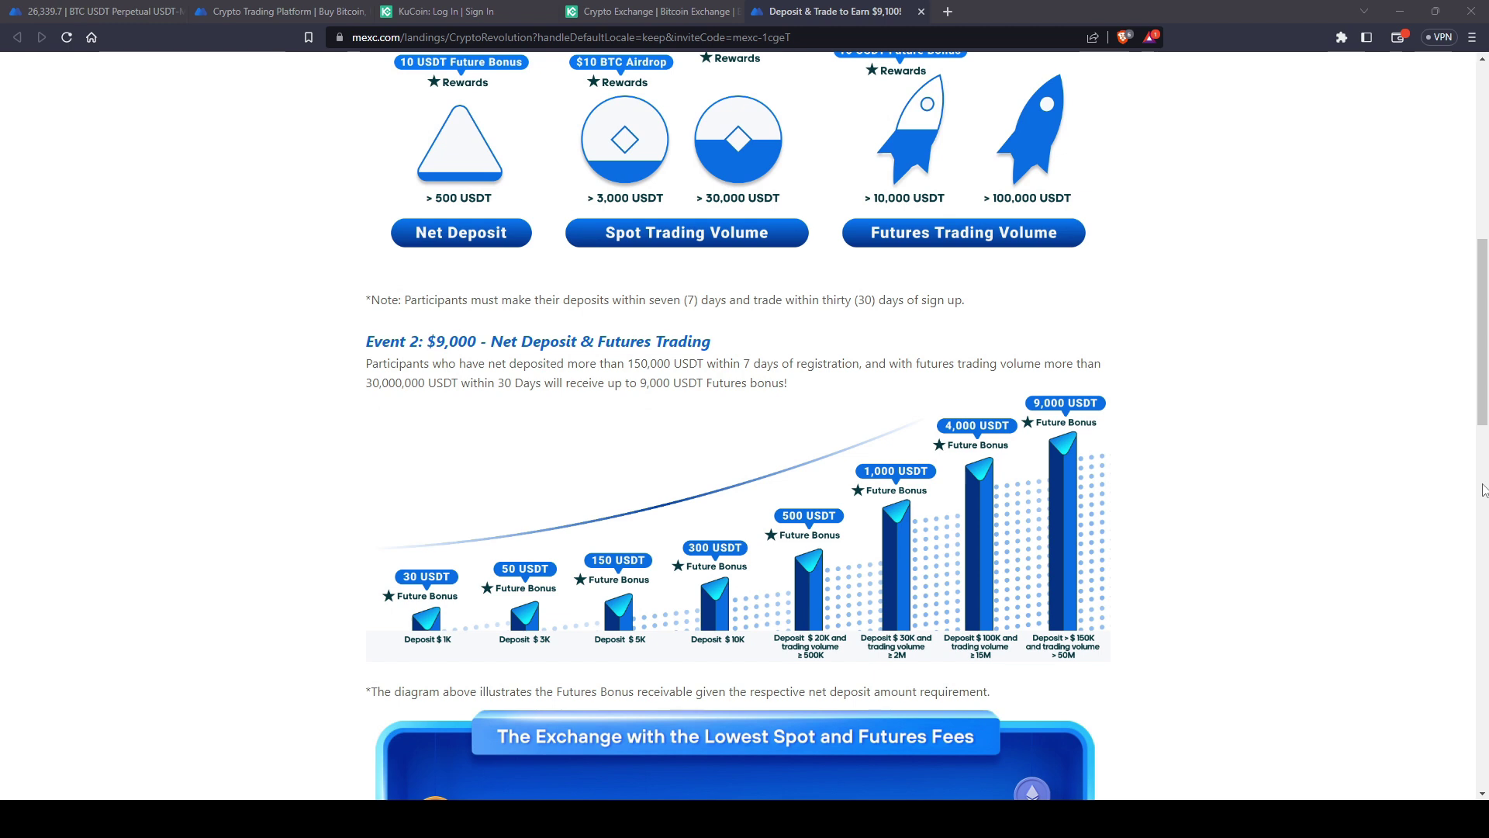
{"action": "scroll", "coordinate": [1484, 490], "scroll_direction": "down", "scroll_amount": 1}
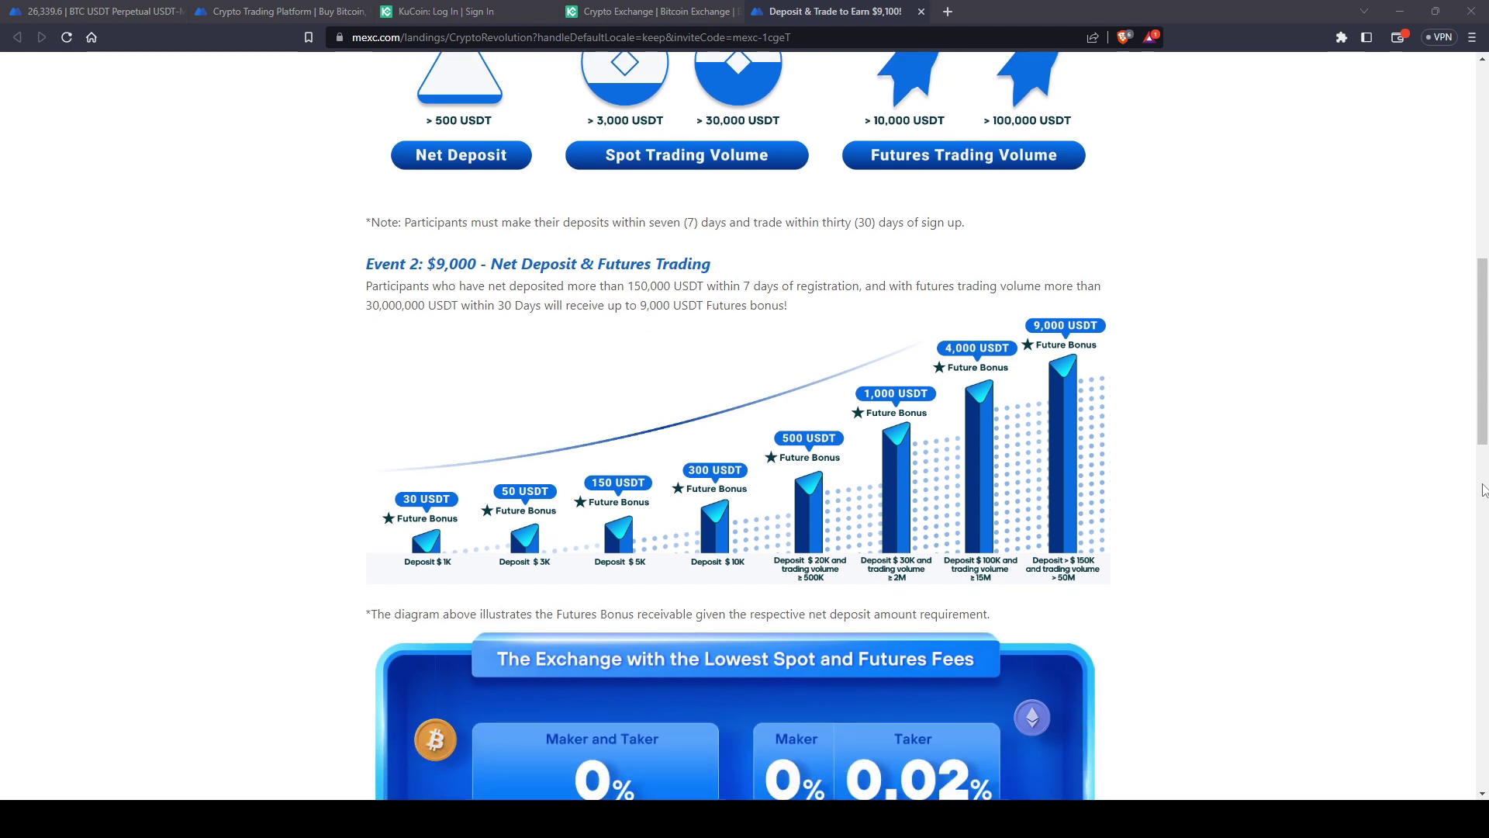
{"action": "scroll", "coordinate": [1484, 490], "scroll_direction": "down", "scroll_amount": 1}
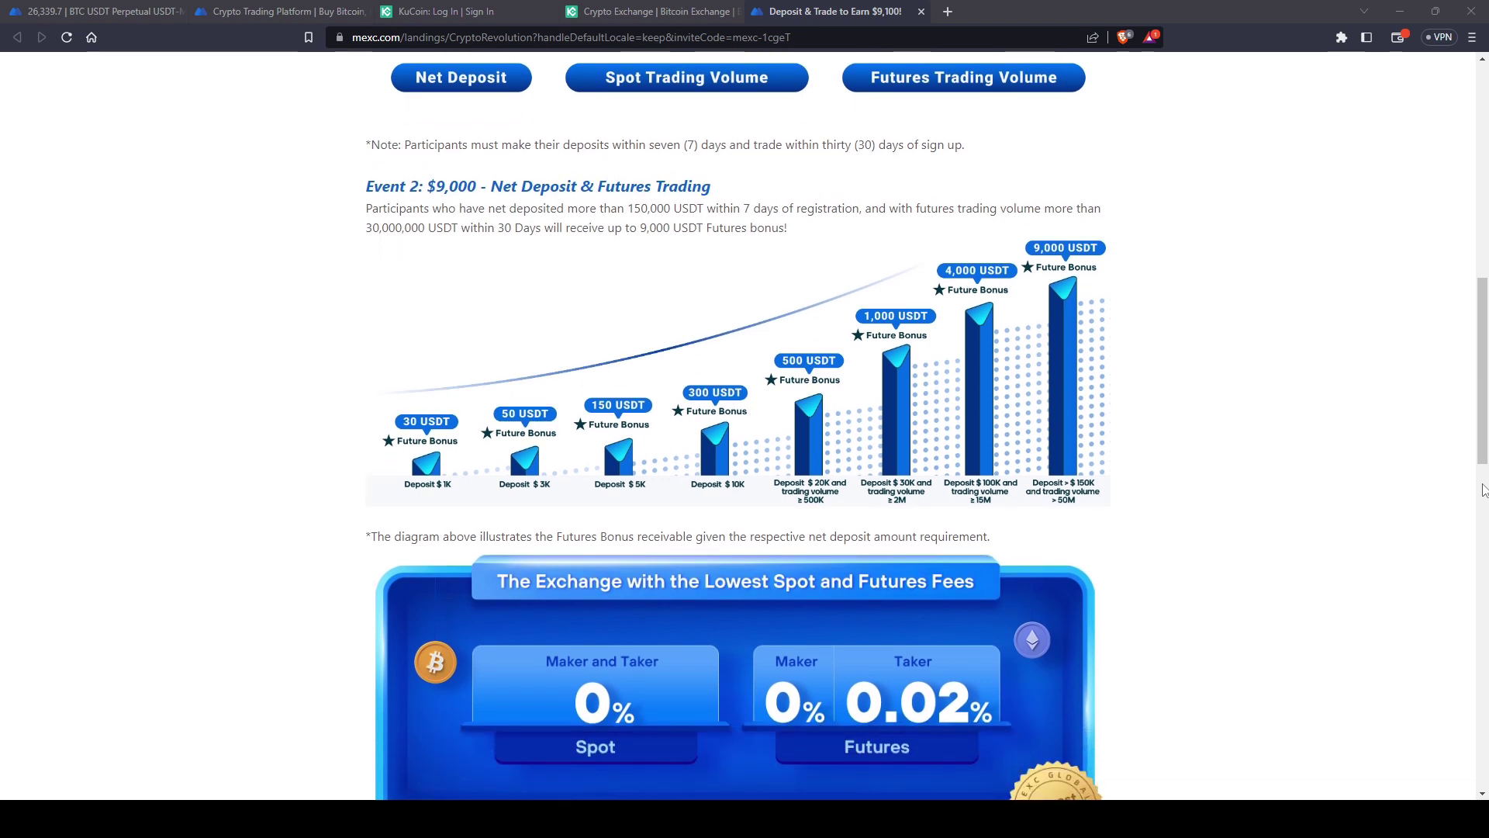
{"action": "scroll", "coordinate": [1483, 490], "scroll_direction": "down", "scroll_amount": 1}
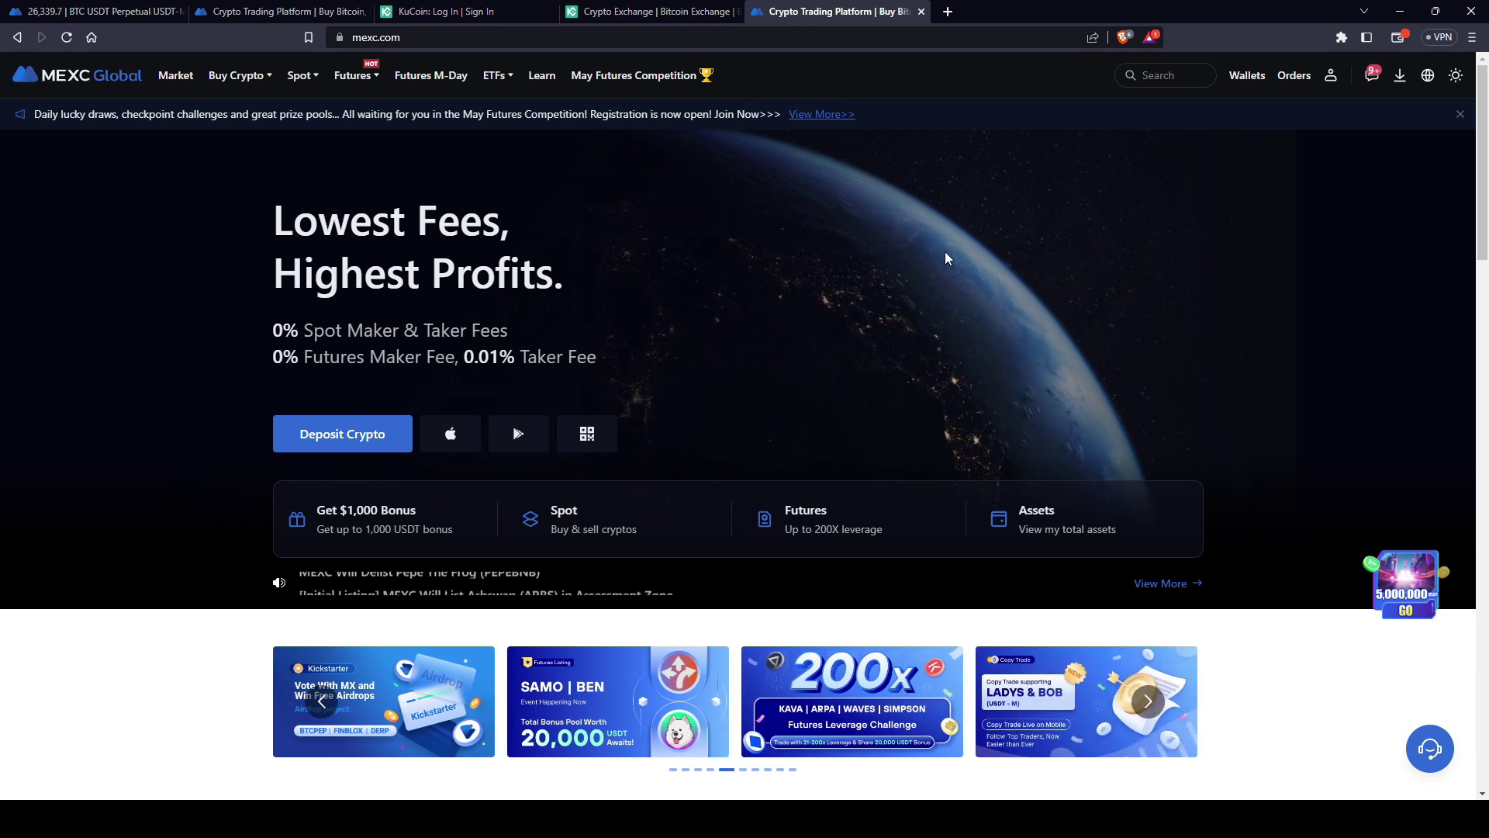
- Copy MEXC's USDT deposit address on the TRX (TRC20) network, then go to KuCoin
{"action": "mouse_move", "coordinate": [1242, 77]}
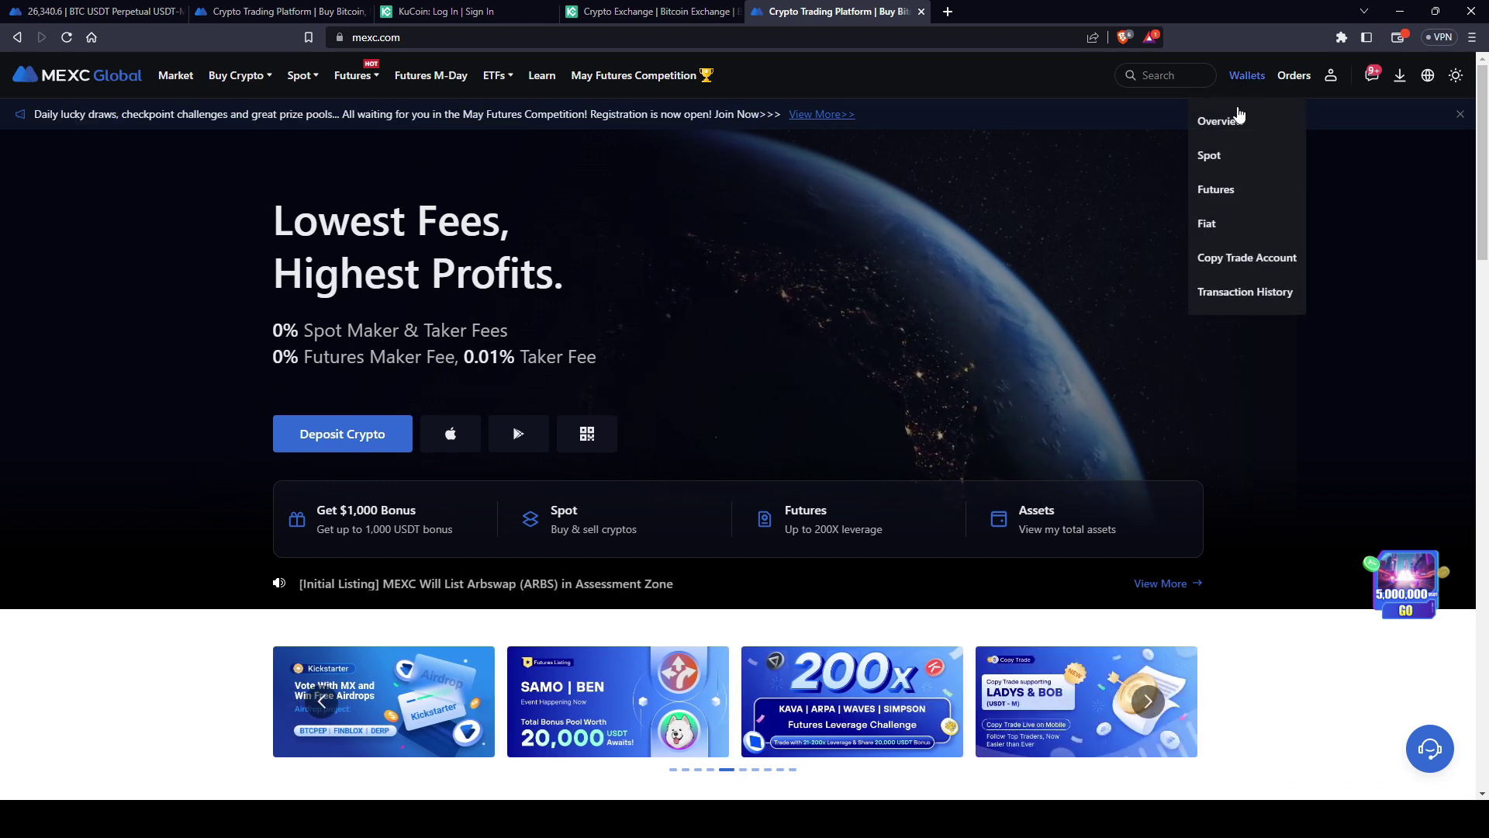
{"action": "left_click", "coordinate": [1233, 124]}
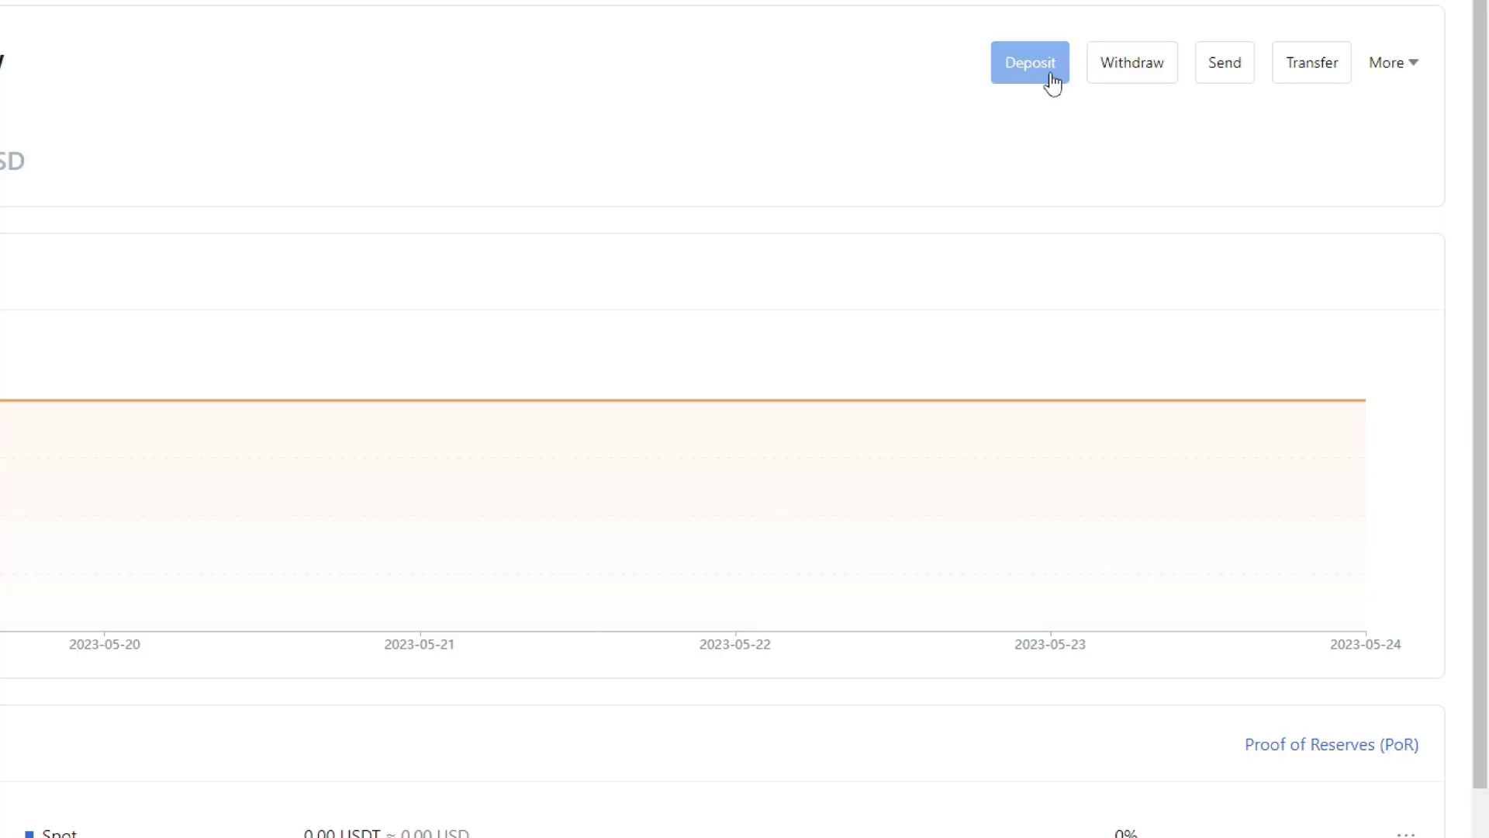
{"action": "left_click", "coordinate": [1052, 84]}
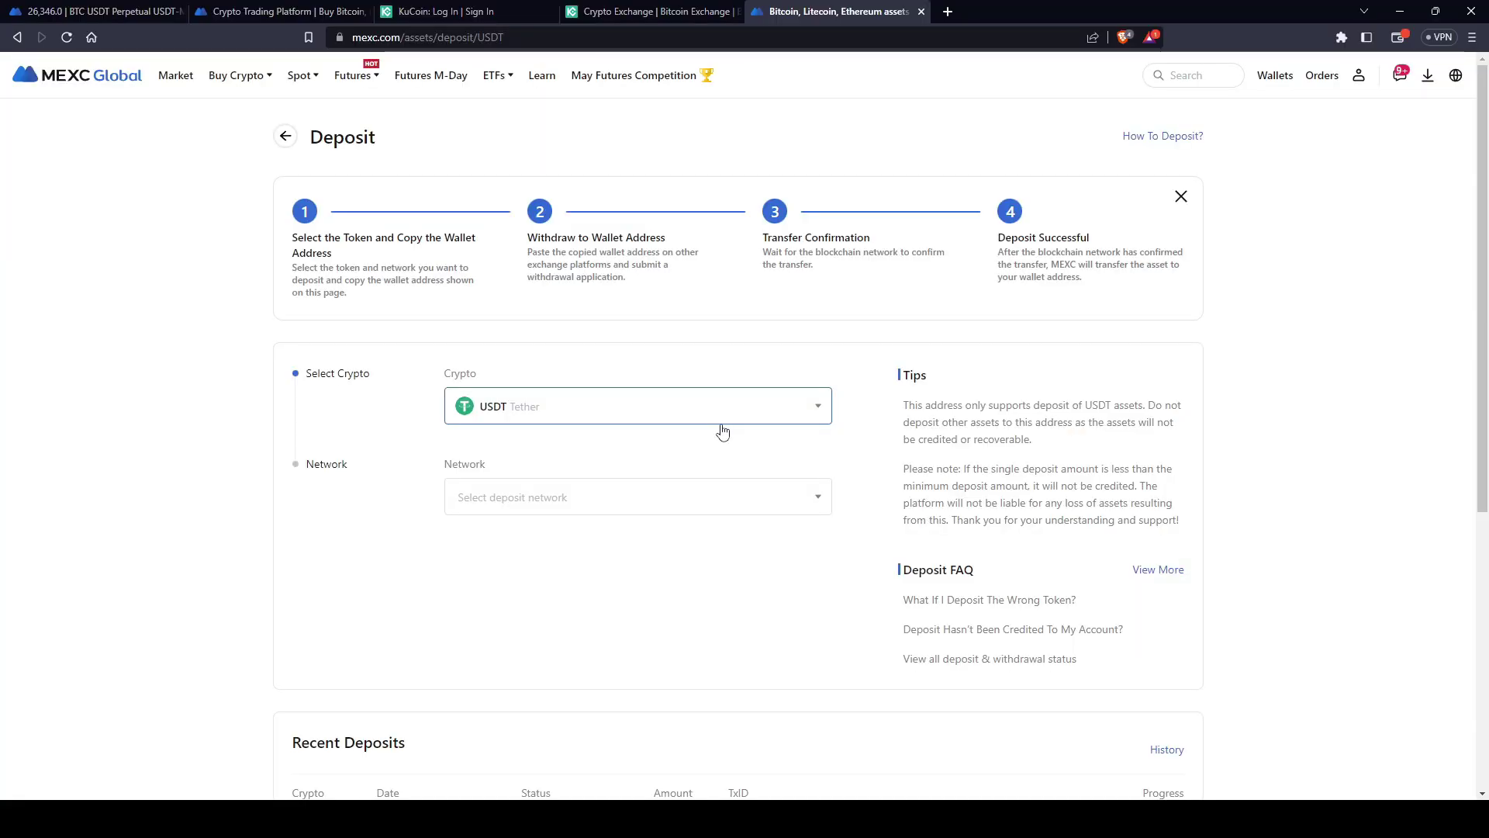
{"action": "left_click", "coordinate": [814, 497]}
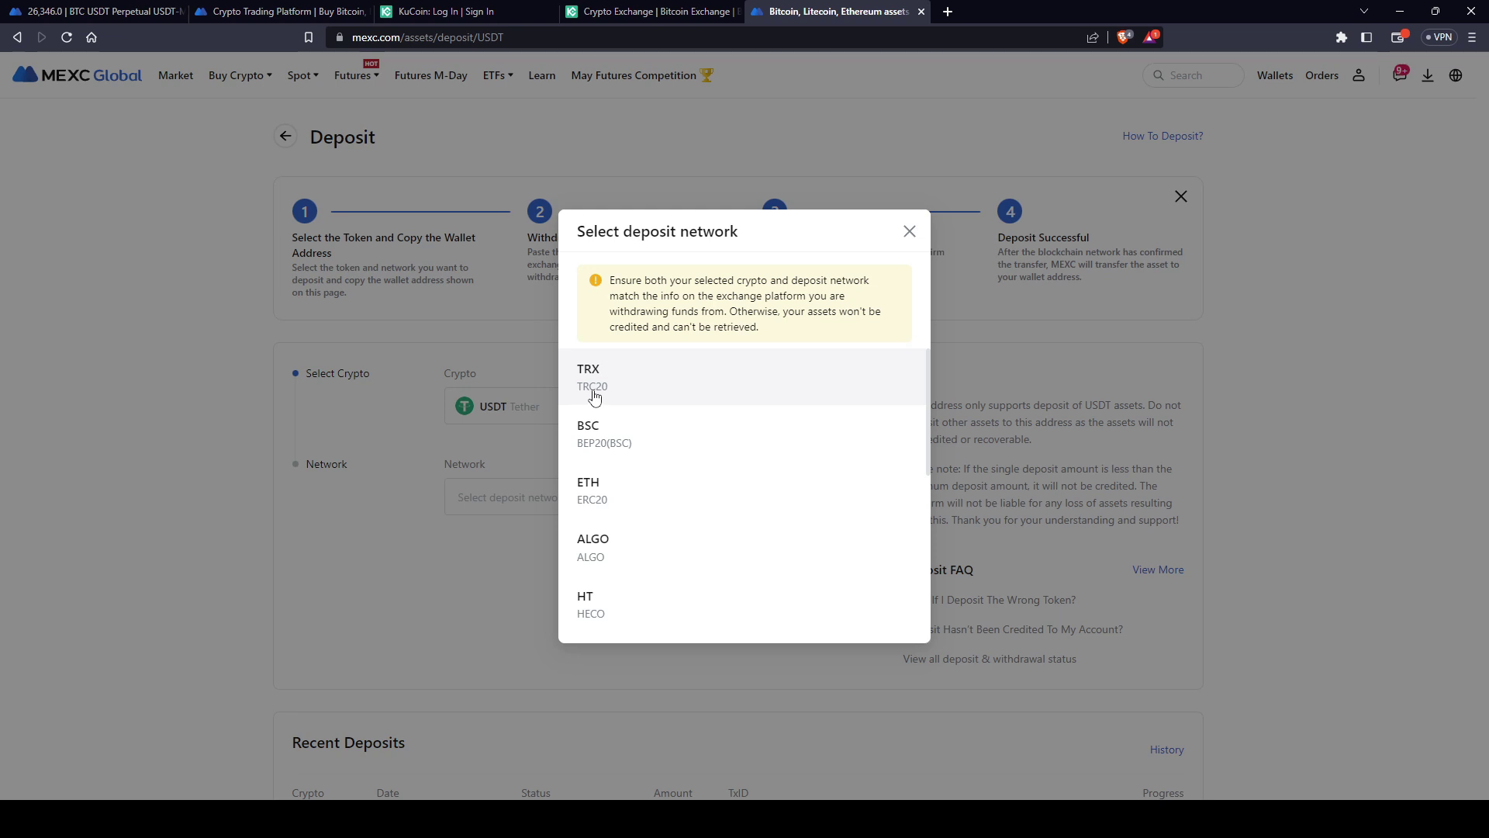
{"action": "left_click", "coordinate": [648, 394]}
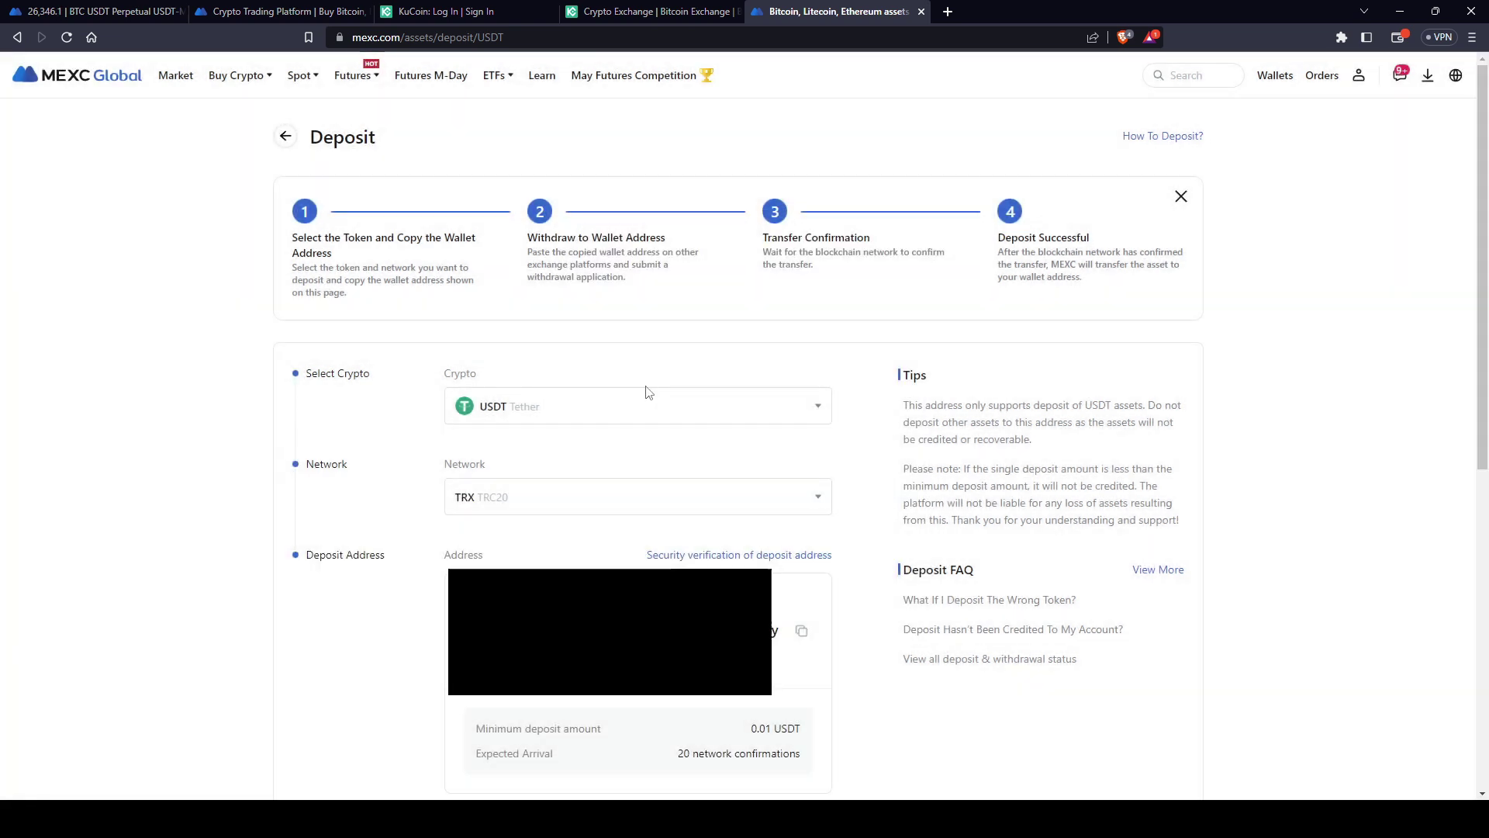
{"action": "left_click", "coordinate": [802, 632]}
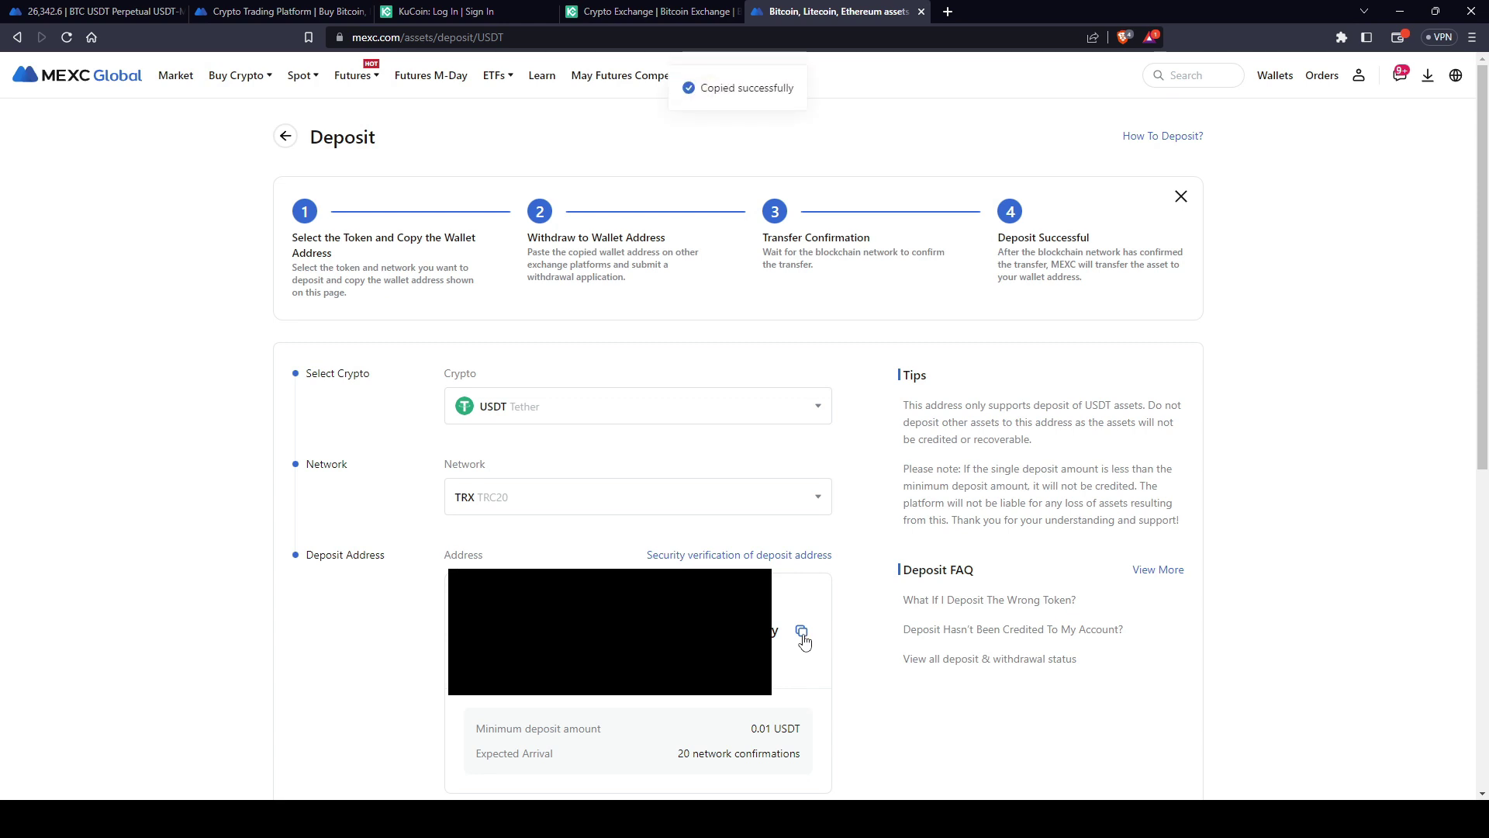
{"action": "key", "text": "ctrl+shift+Tab"}
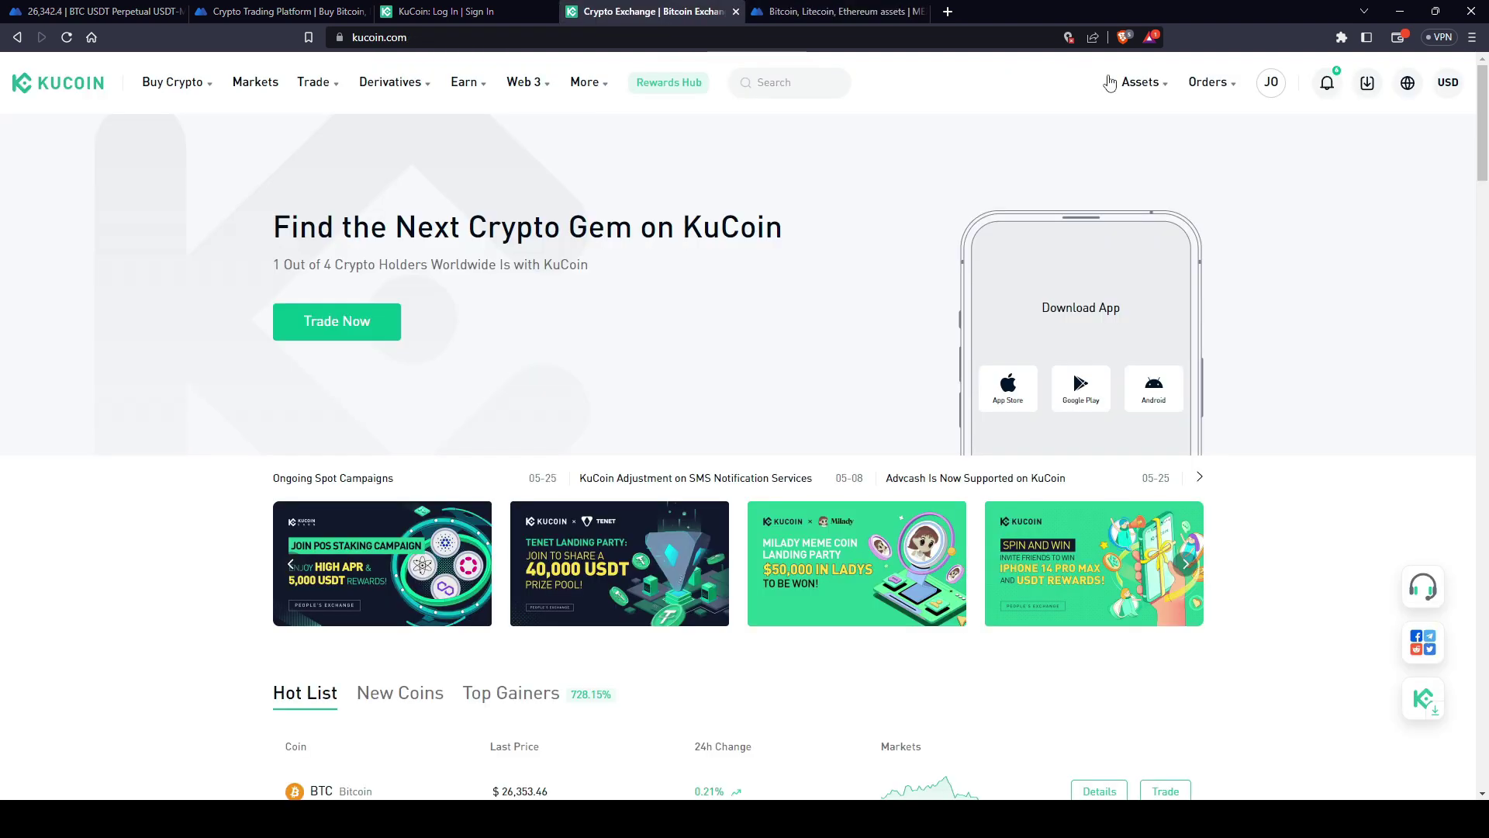
- Withdraw all 104.155994 USDT over TRX from KuCoin's funding and trading accounts to MEXC
{"action": "mouse_move", "coordinate": [1138, 88]}
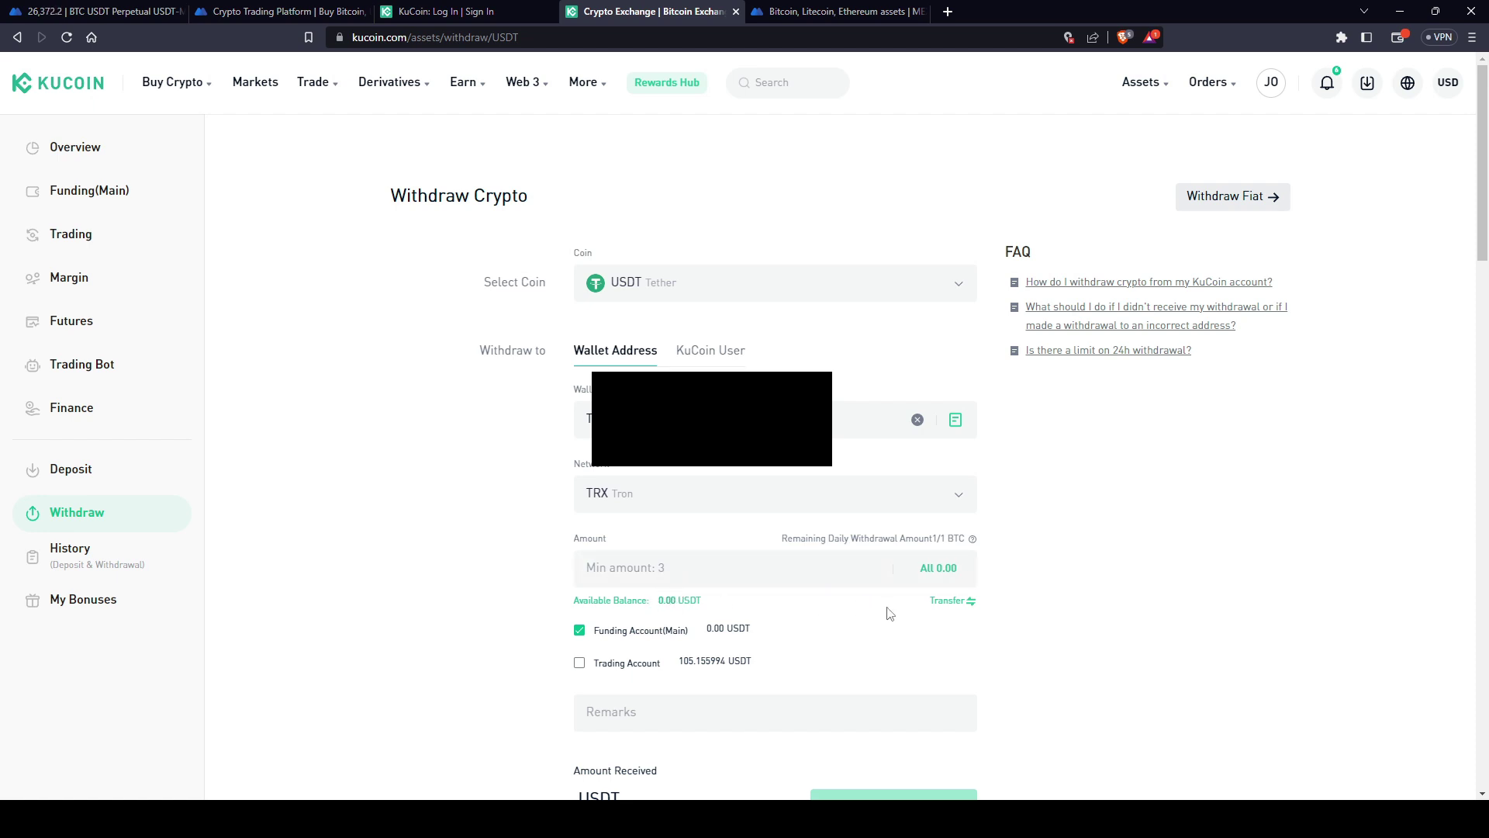
{"action": "left_click", "coordinate": [580, 665]}
{"action": "left_click", "coordinate": [588, 566]}
{"action": "type", "text": "101"}
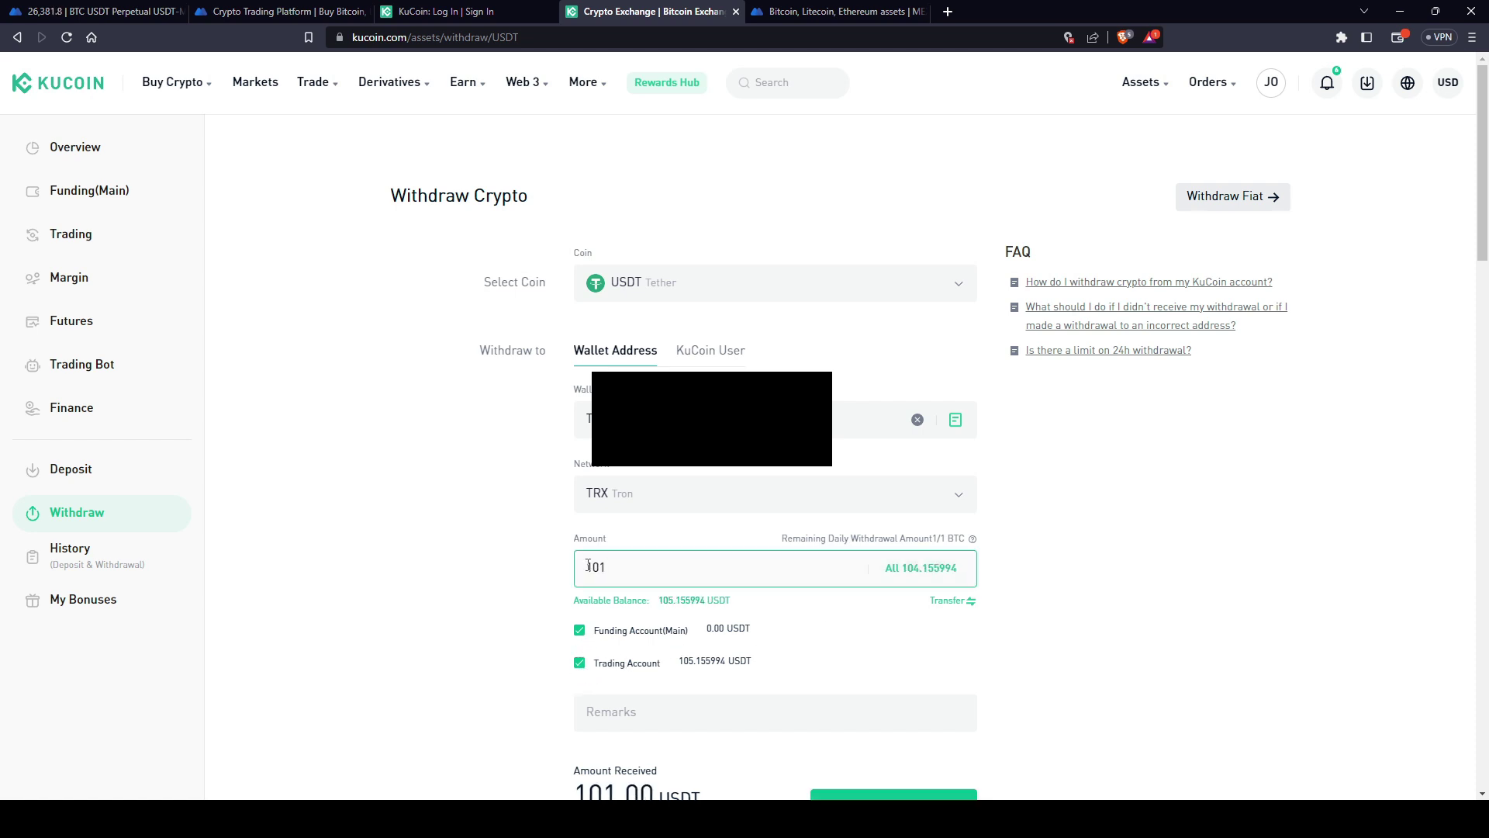
{"action": "left_click", "coordinate": [926, 574]}
{"action": "scroll", "coordinate": [845, 577], "scroll_direction": "down", "scroll_amount": 1}
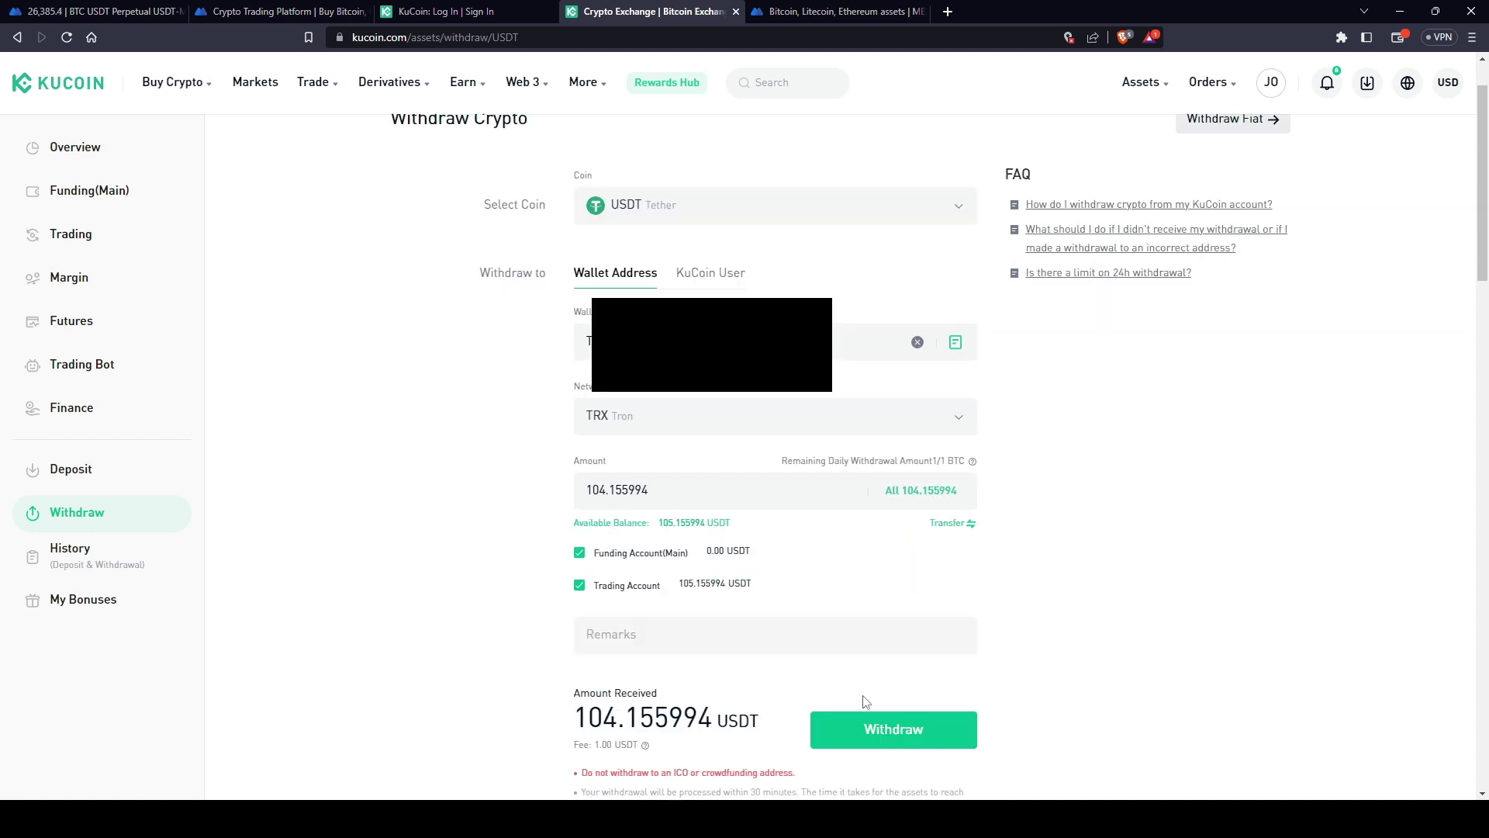
{"action": "left_click", "coordinate": [901, 733]}
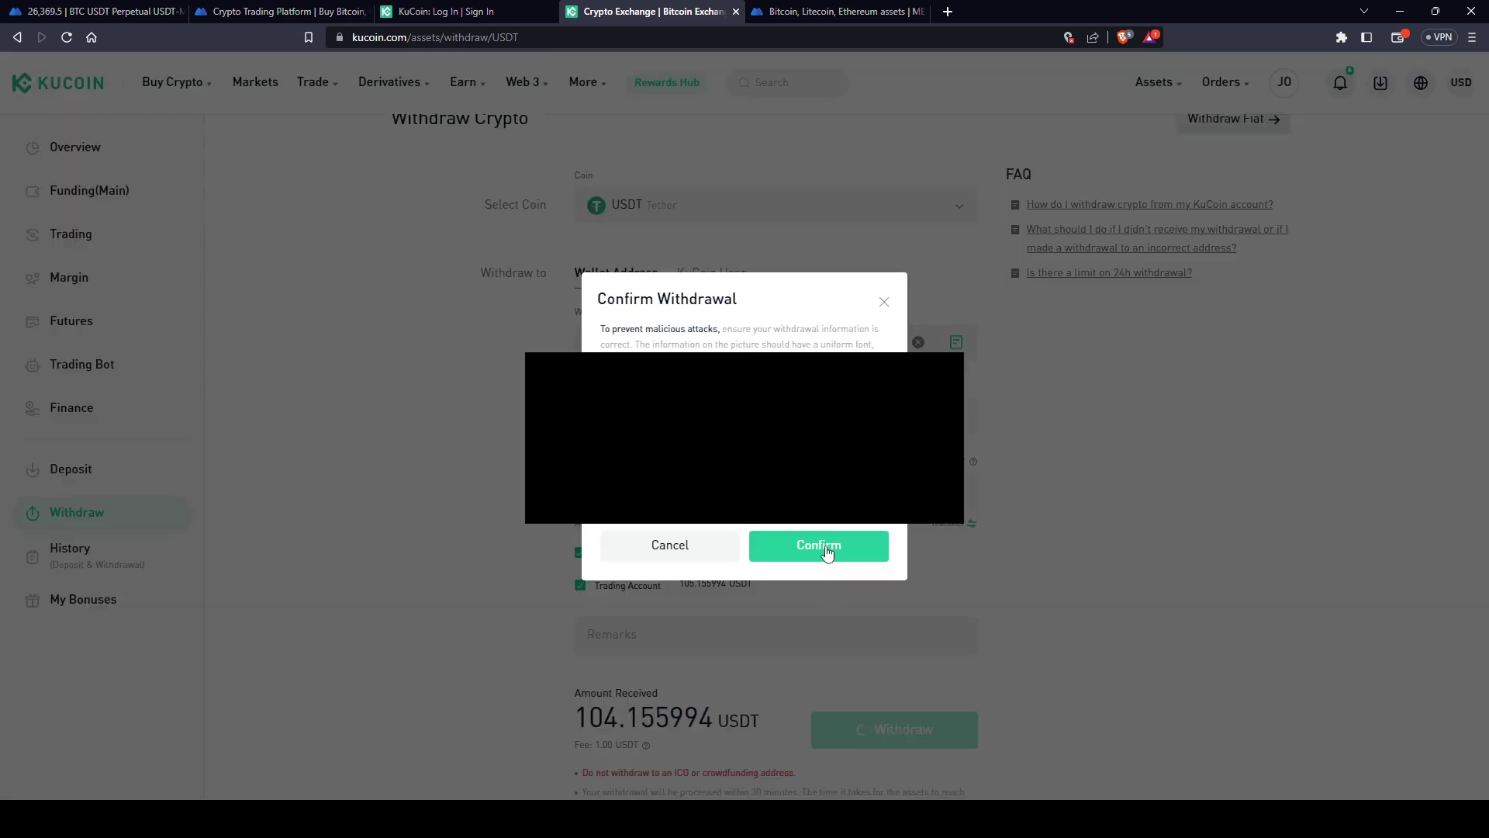
{"action": "left_click", "coordinate": [827, 552]}
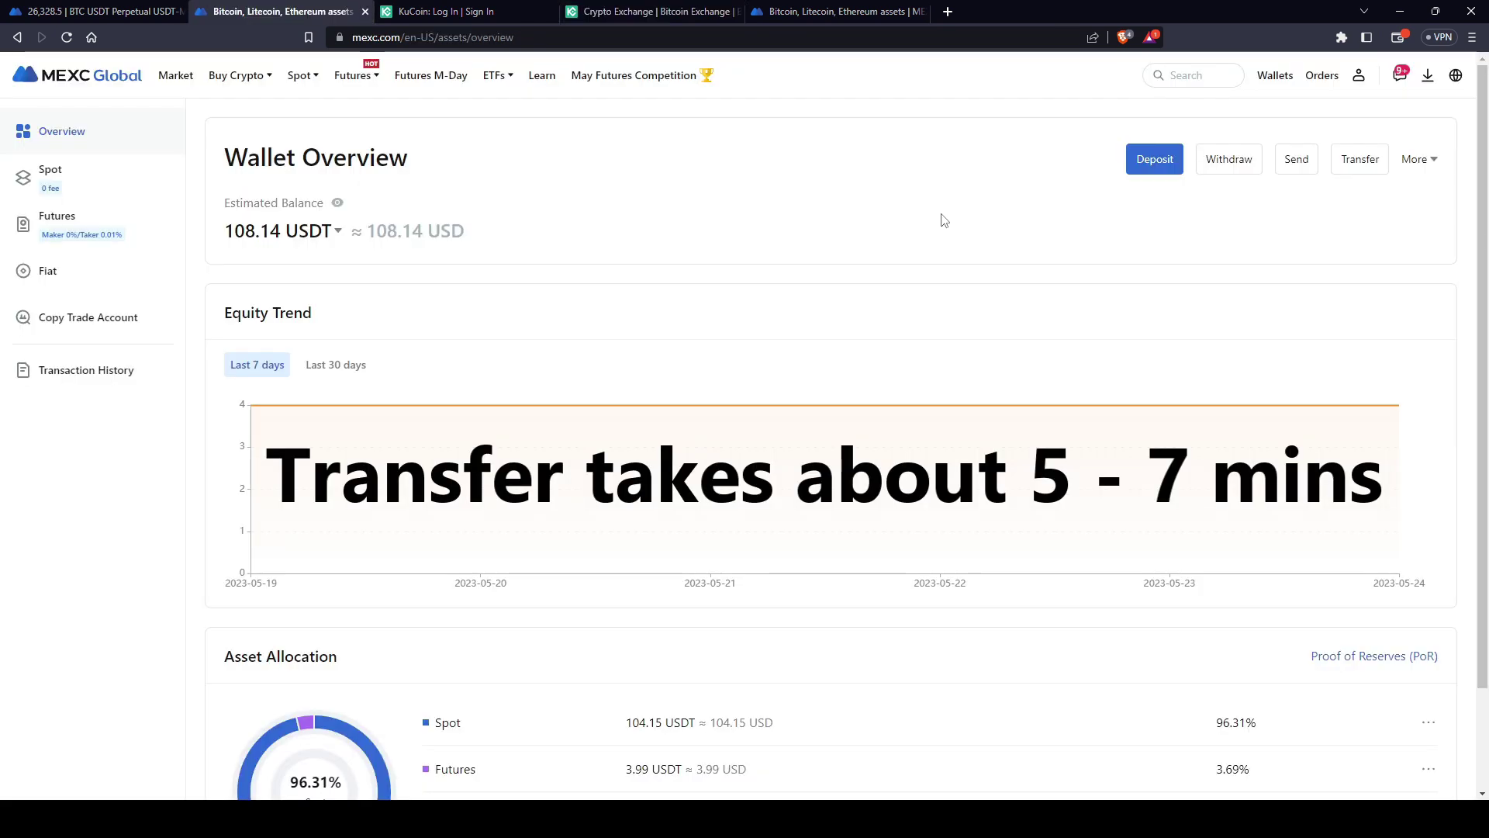
{"action": "left_click", "coordinate": [1359, 164]}
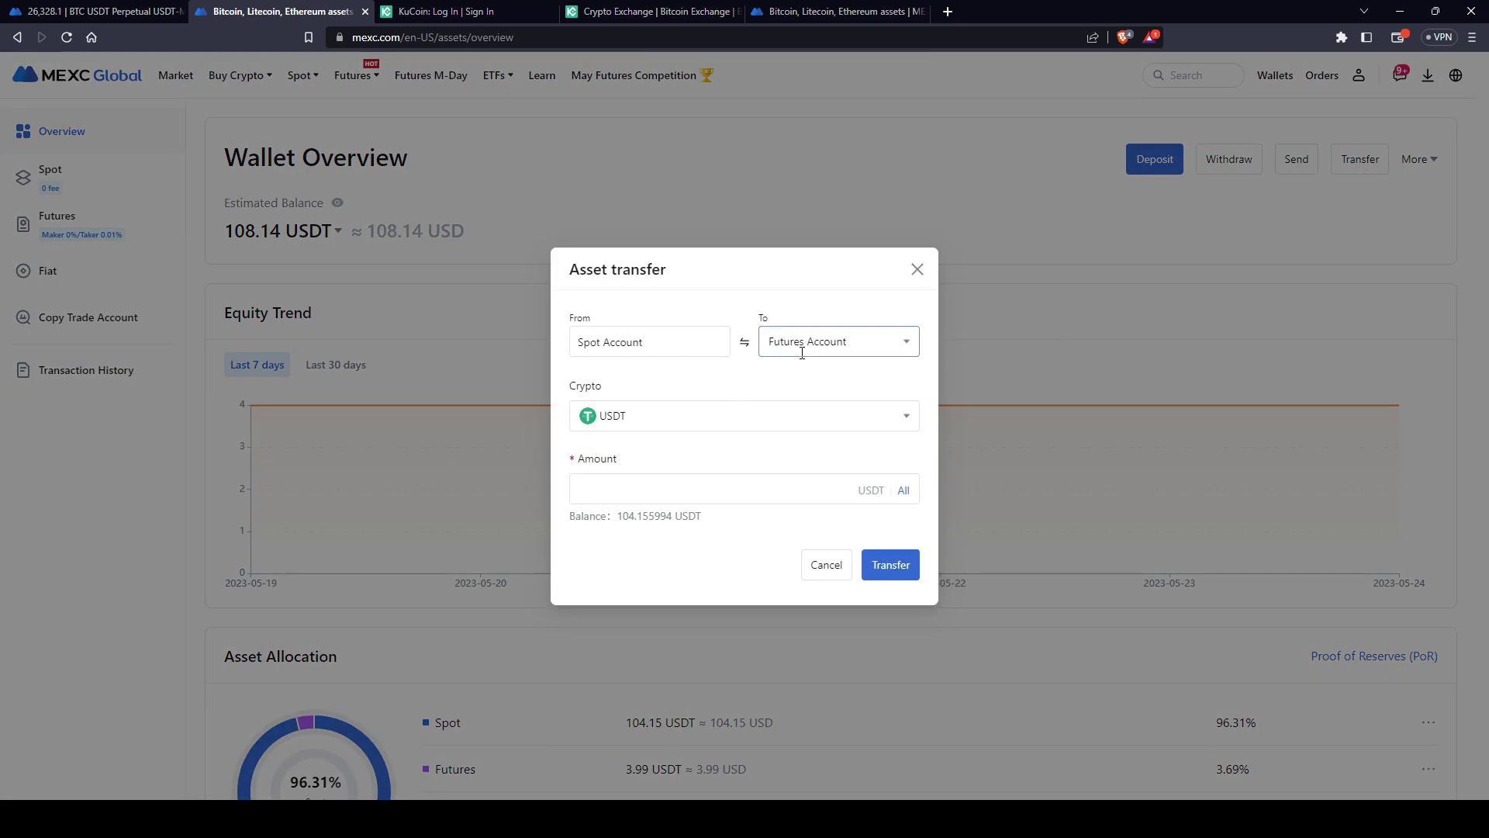
{"action": "left_click", "coordinate": [903, 490]}
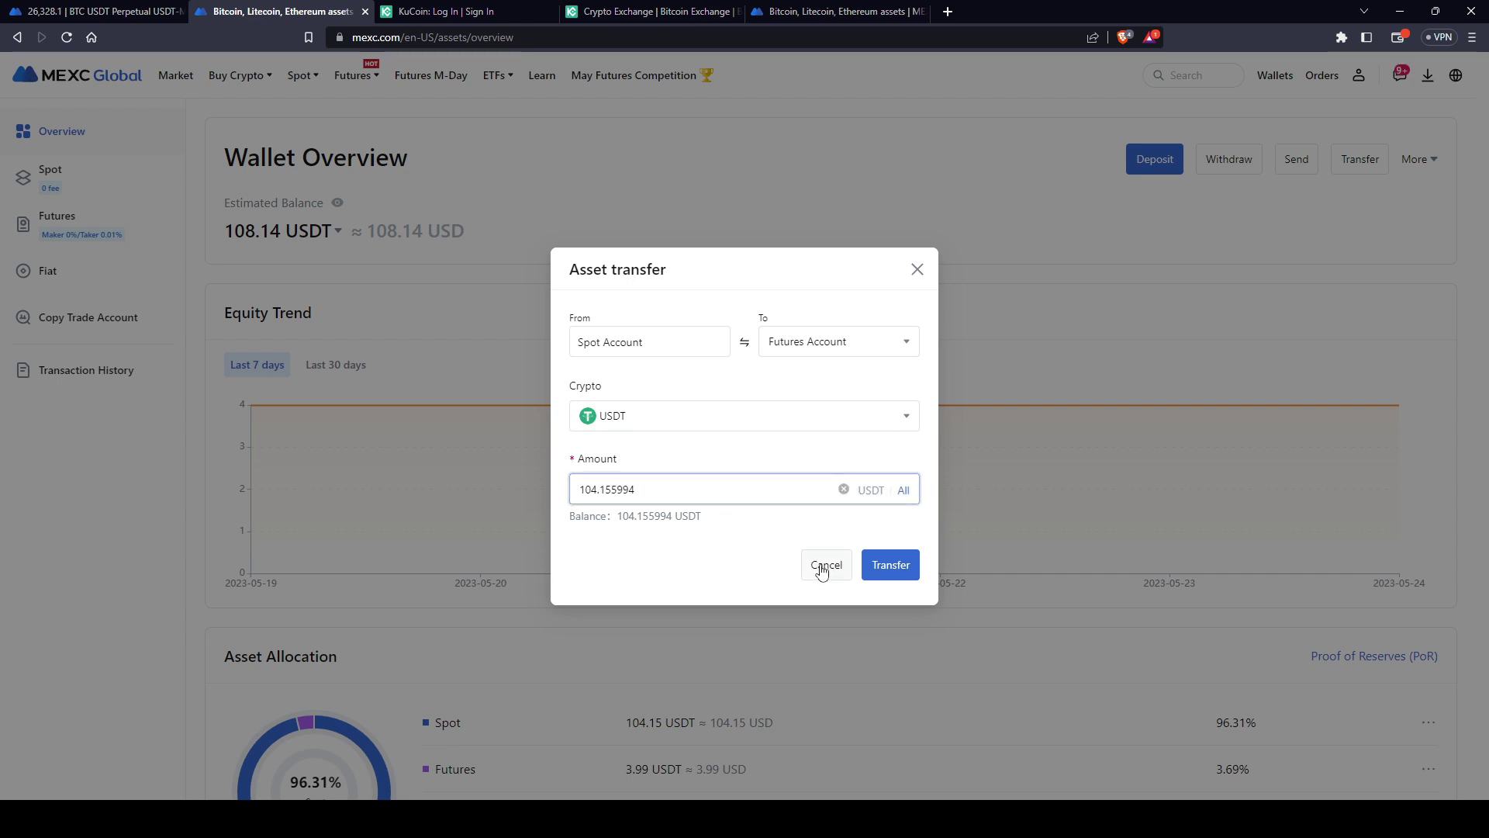
{"action": "left_click", "coordinate": [918, 272]}
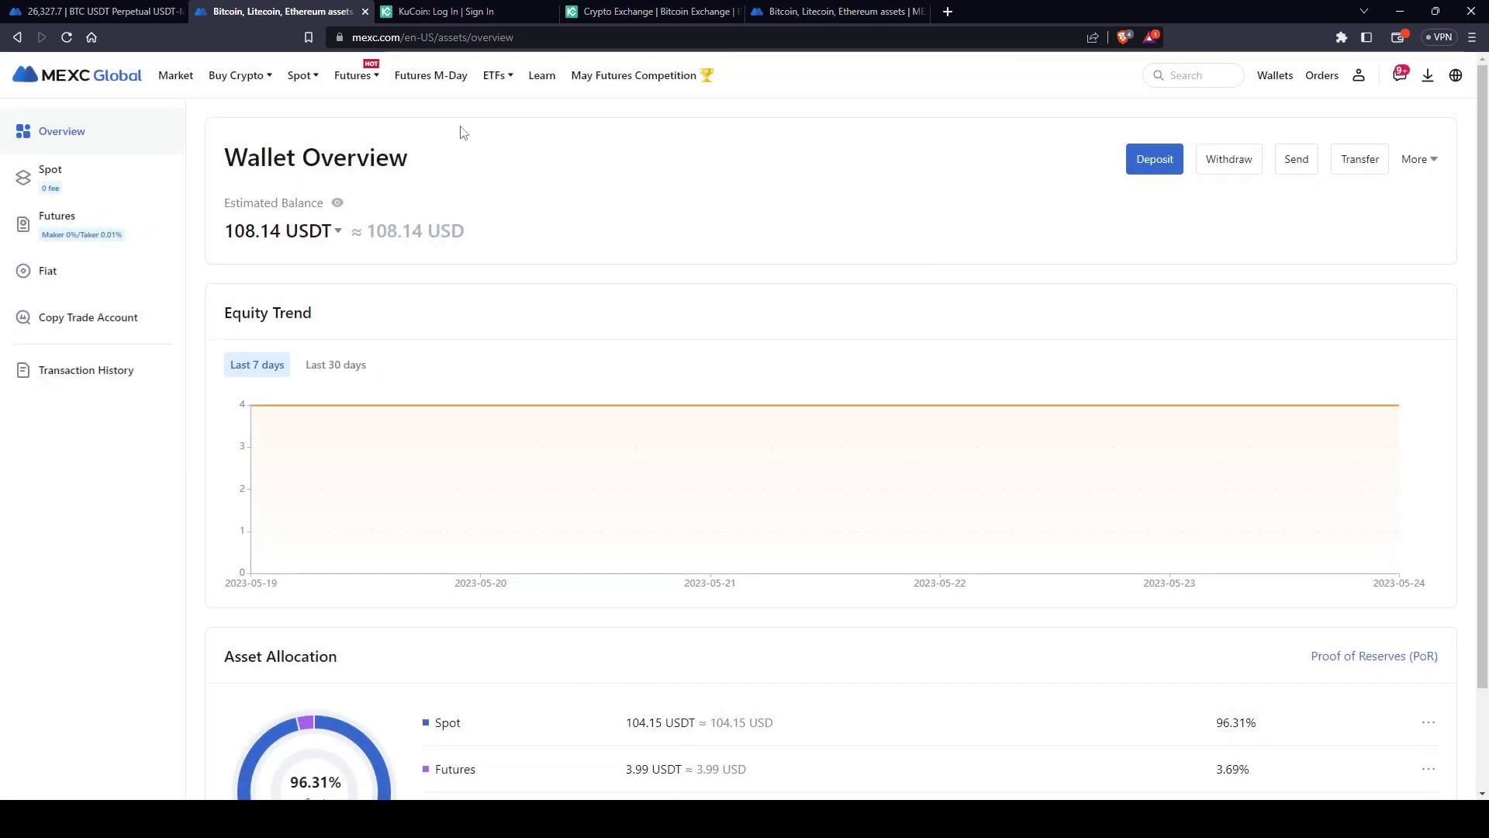
{"action": "mouse_move", "coordinate": [358, 88]}
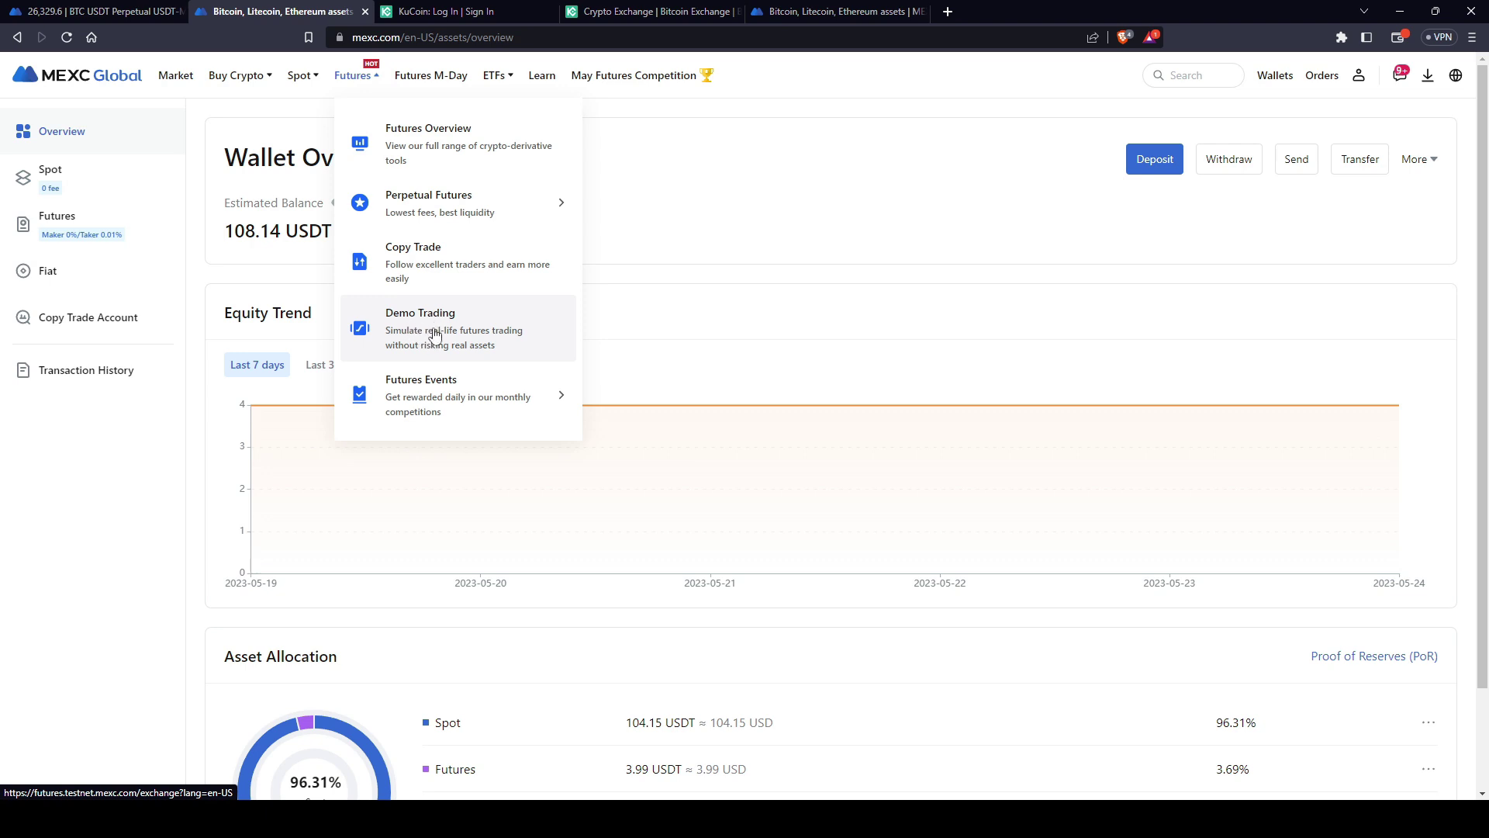
{"action": "mouse_move", "coordinate": [491, 207]}
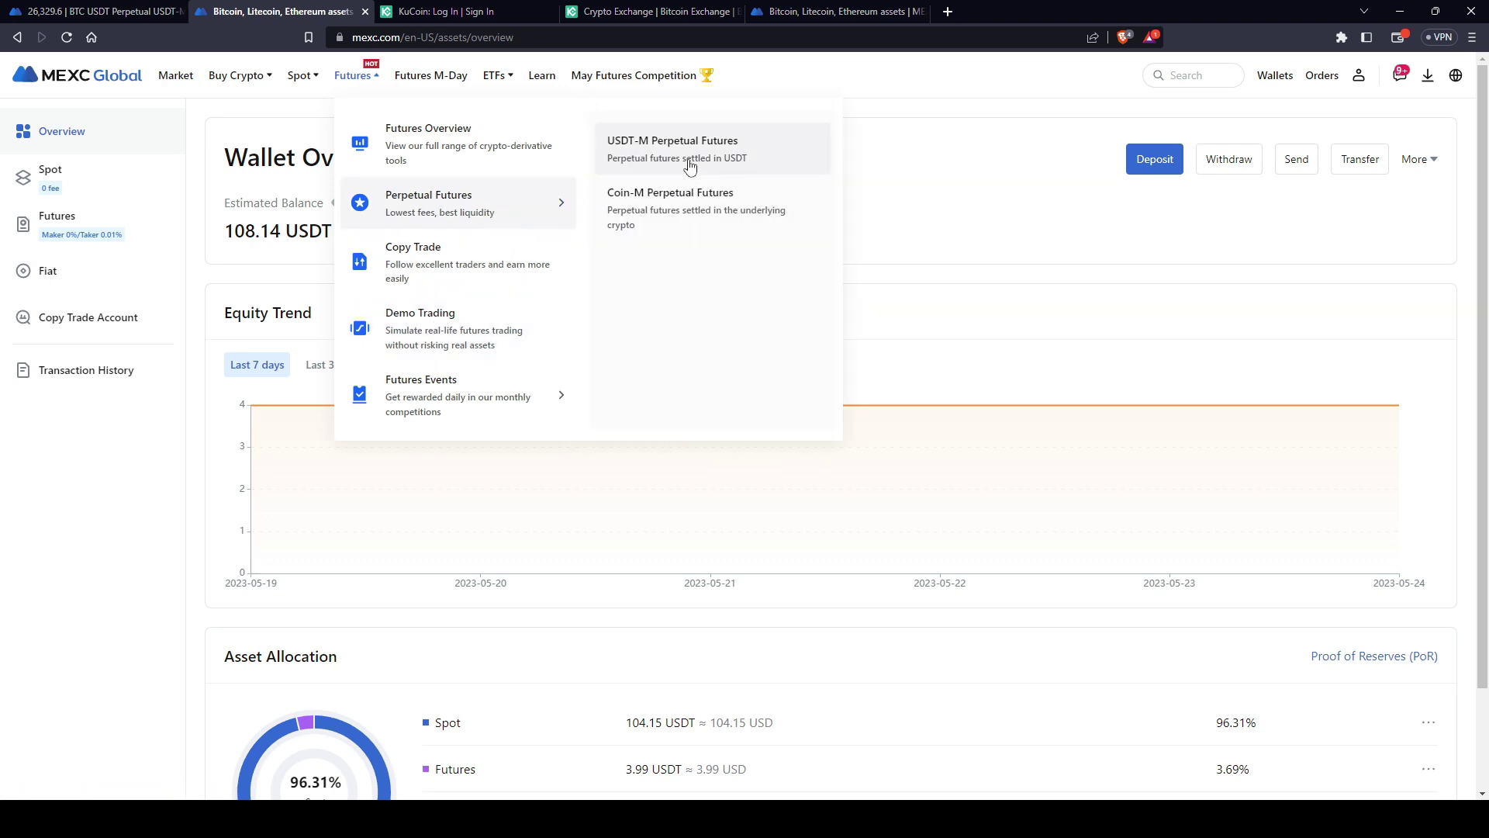
{"action": "left_click", "coordinate": [482, 336]}
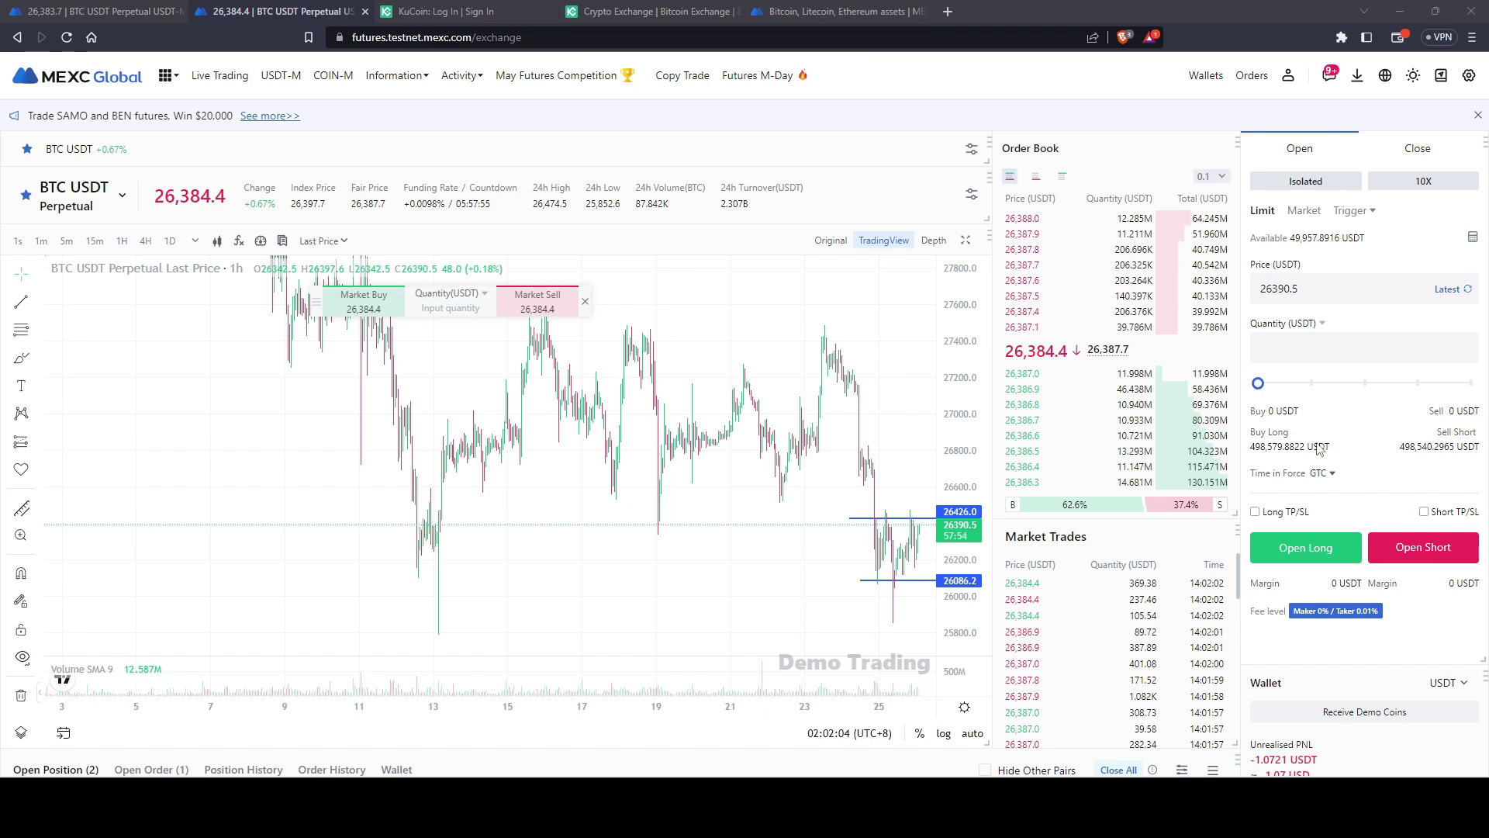
{"action": "scroll", "coordinate": [1371, 531], "scroll_direction": "down", "scroll_amount": 3}
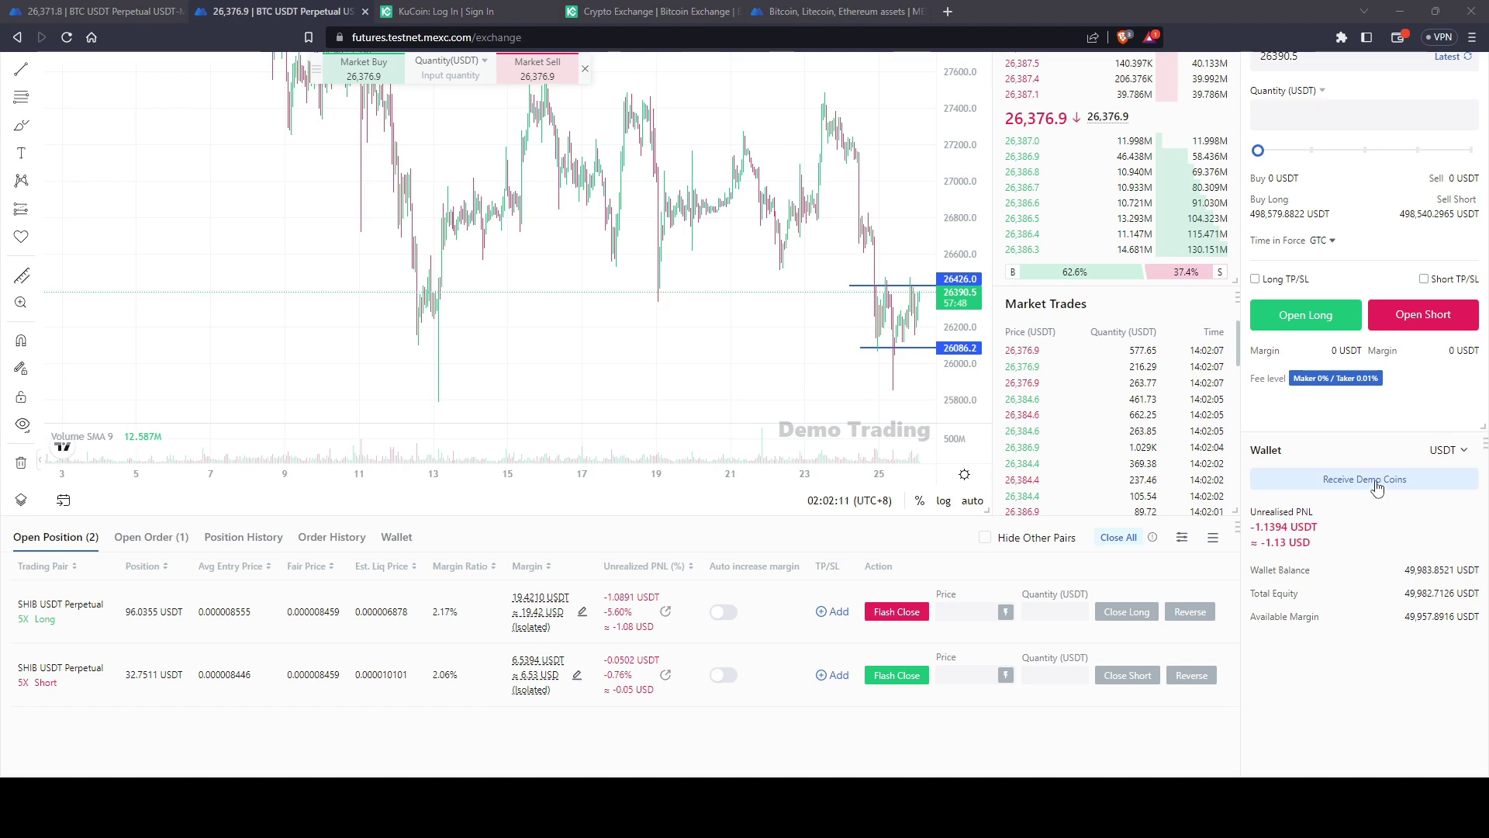
{"action": "scroll", "coordinate": [1377, 486], "scroll_direction": "up", "scroll_amount": 3}
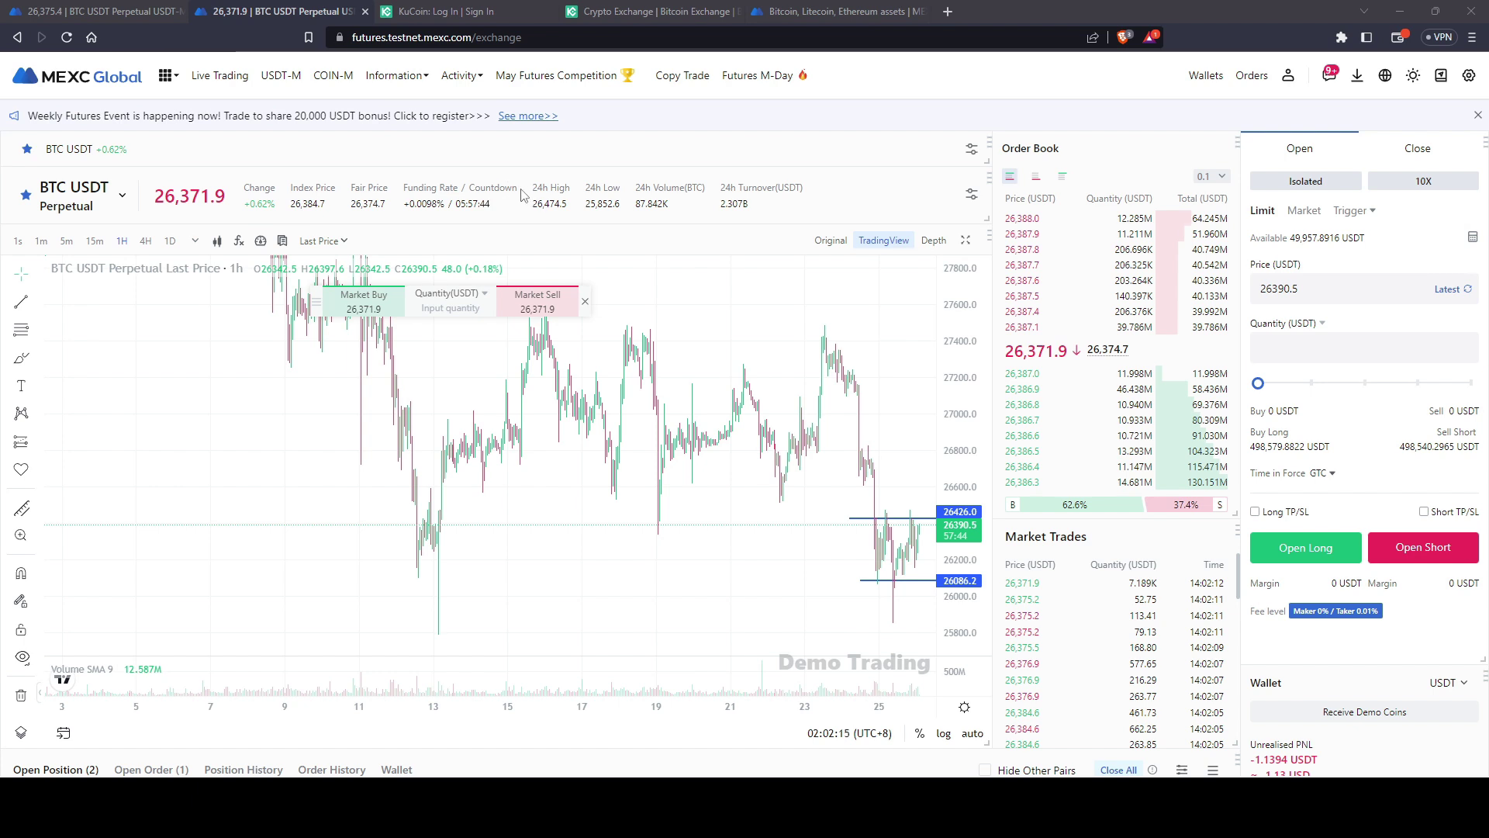
{"action": "scroll", "coordinate": [1351, 613], "scroll_direction": "down", "scroll_amount": 2}
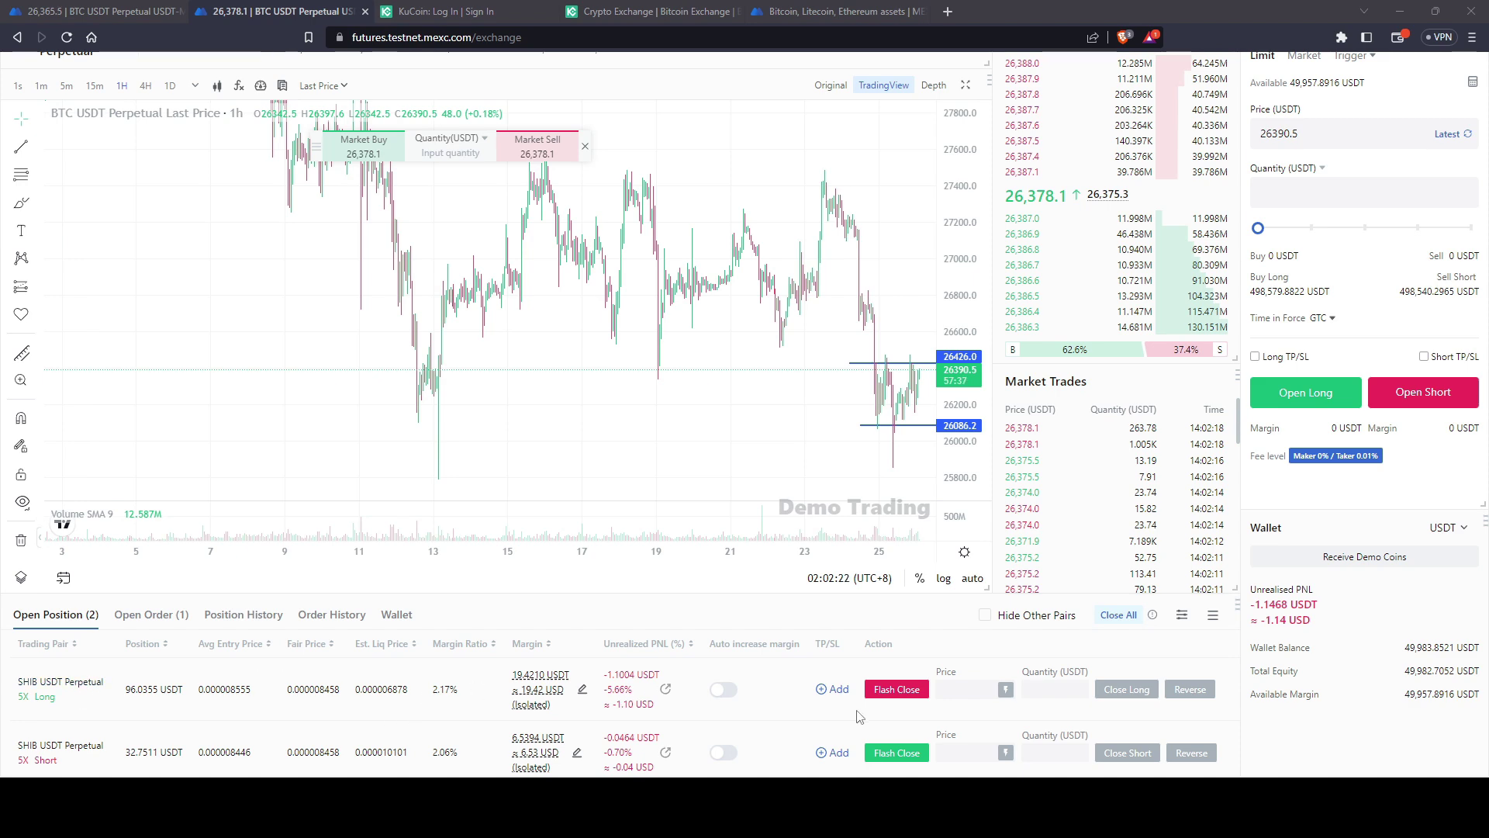
{"action": "scroll", "coordinate": [859, 716], "scroll_direction": "up", "scroll_amount": 2}
{"action": "left_click", "coordinate": [119, 204]}
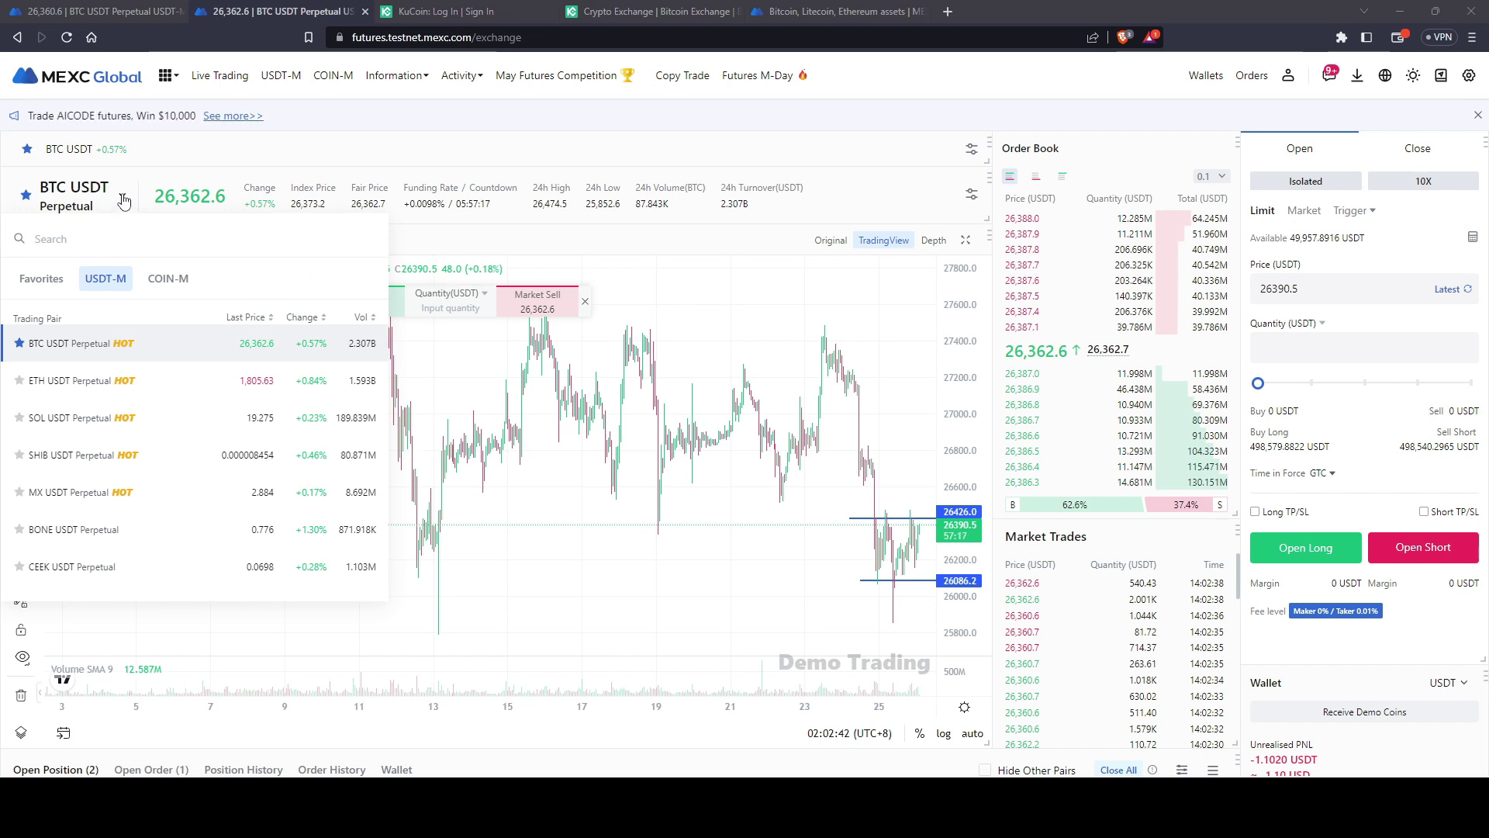
{"action": "scroll", "coordinate": [95, 375], "scroll_direction": "down", "scroll_amount": 2}
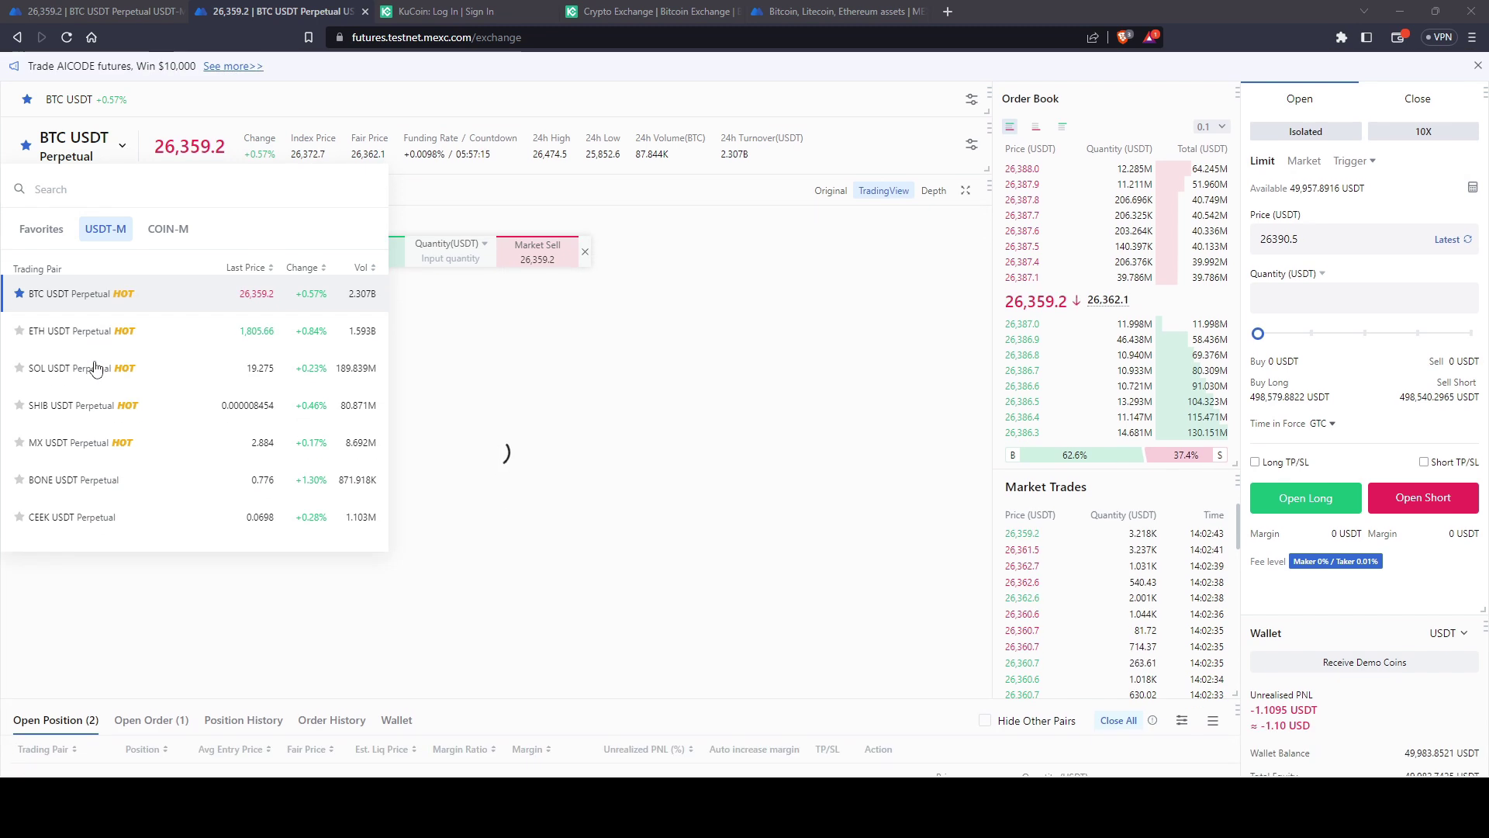
{"action": "scroll", "coordinate": [95, 376], "scroll_direction": "up", "scroll_amount": 2}
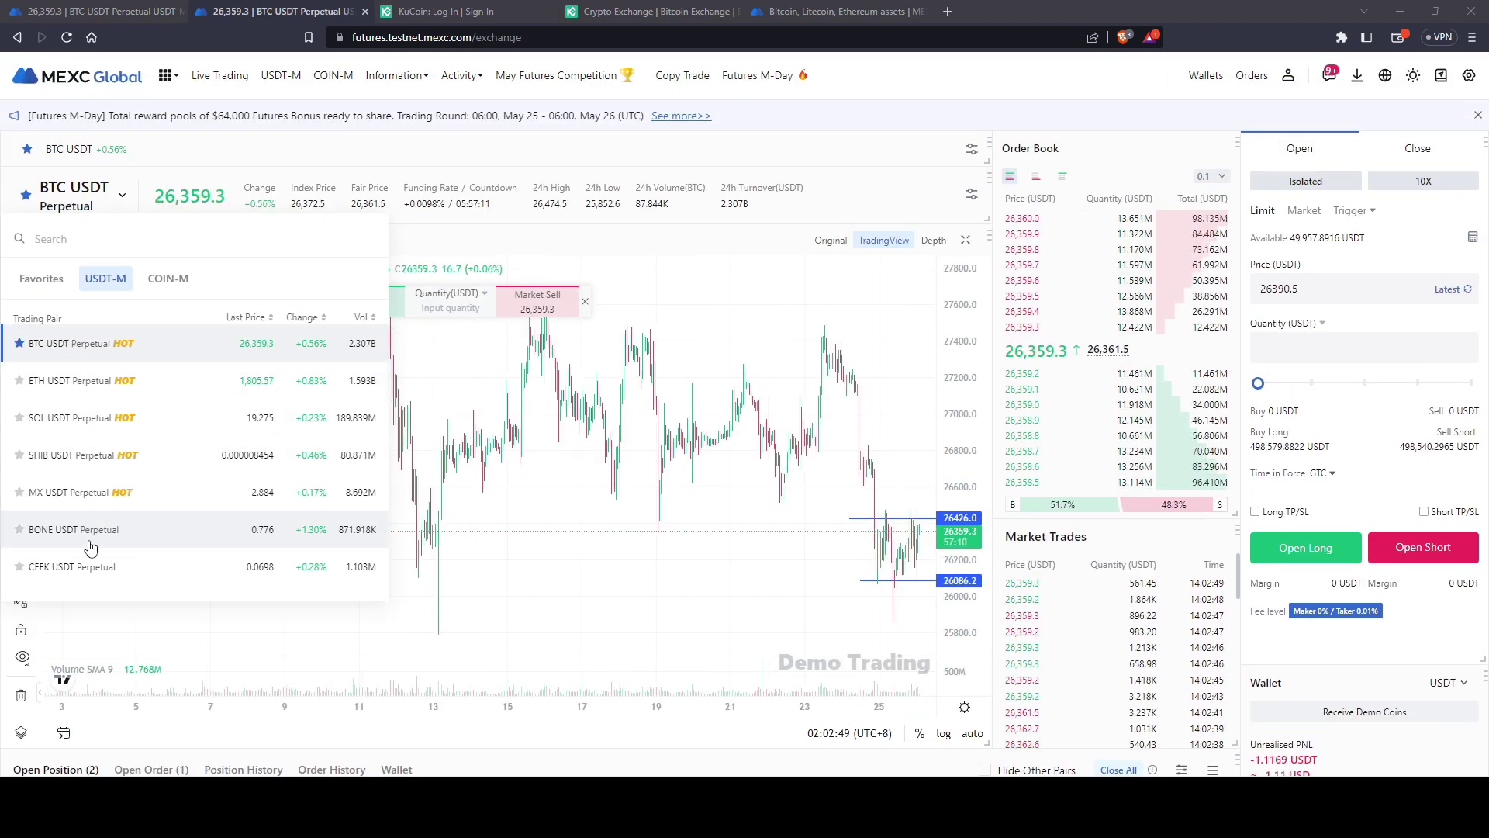
{"action": "left_click", "coordinate": [169, 280]}
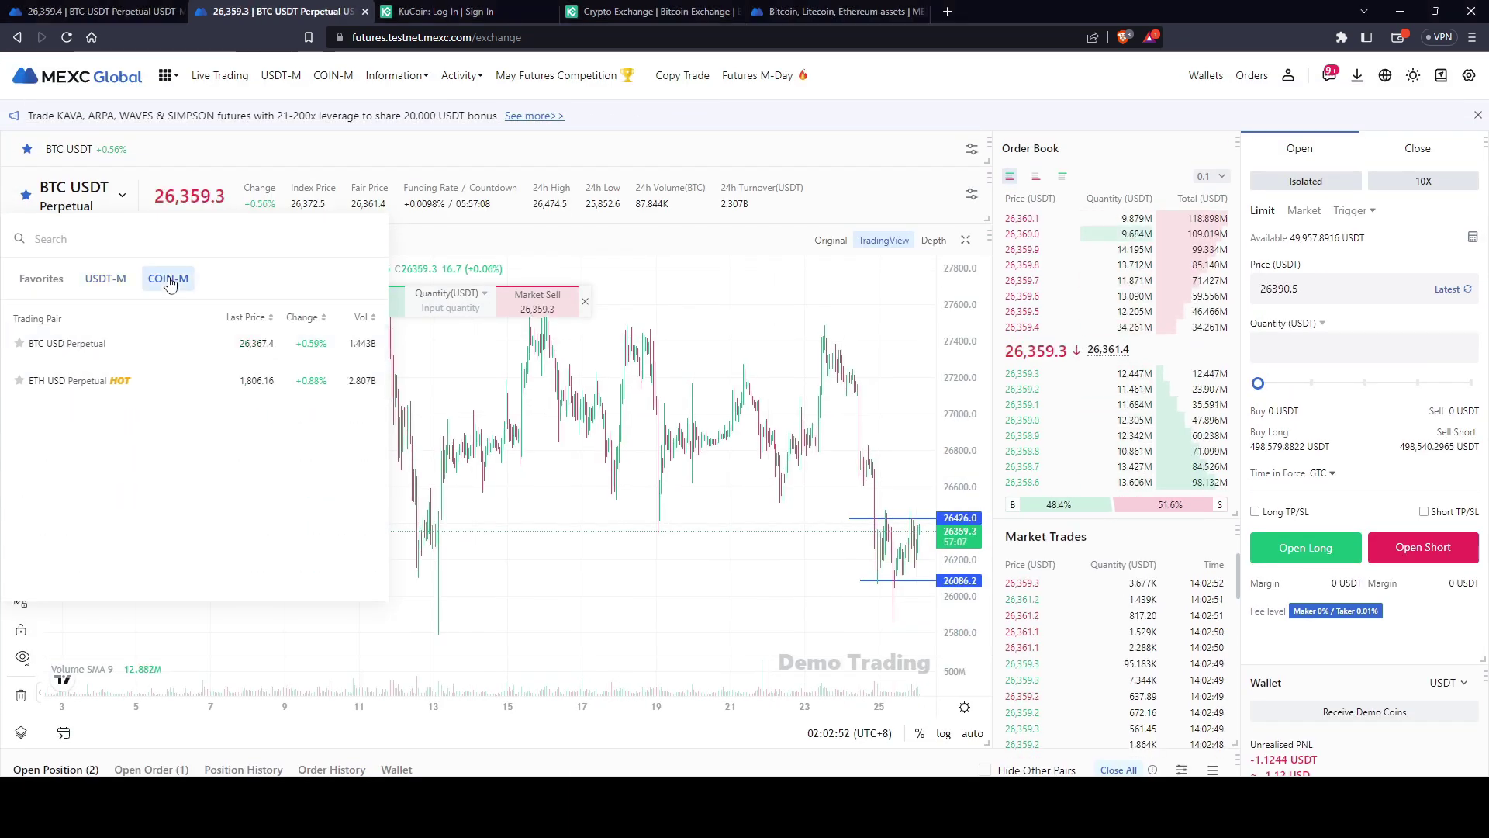
{"action": "left_click", "coordinate": [105, 278]}
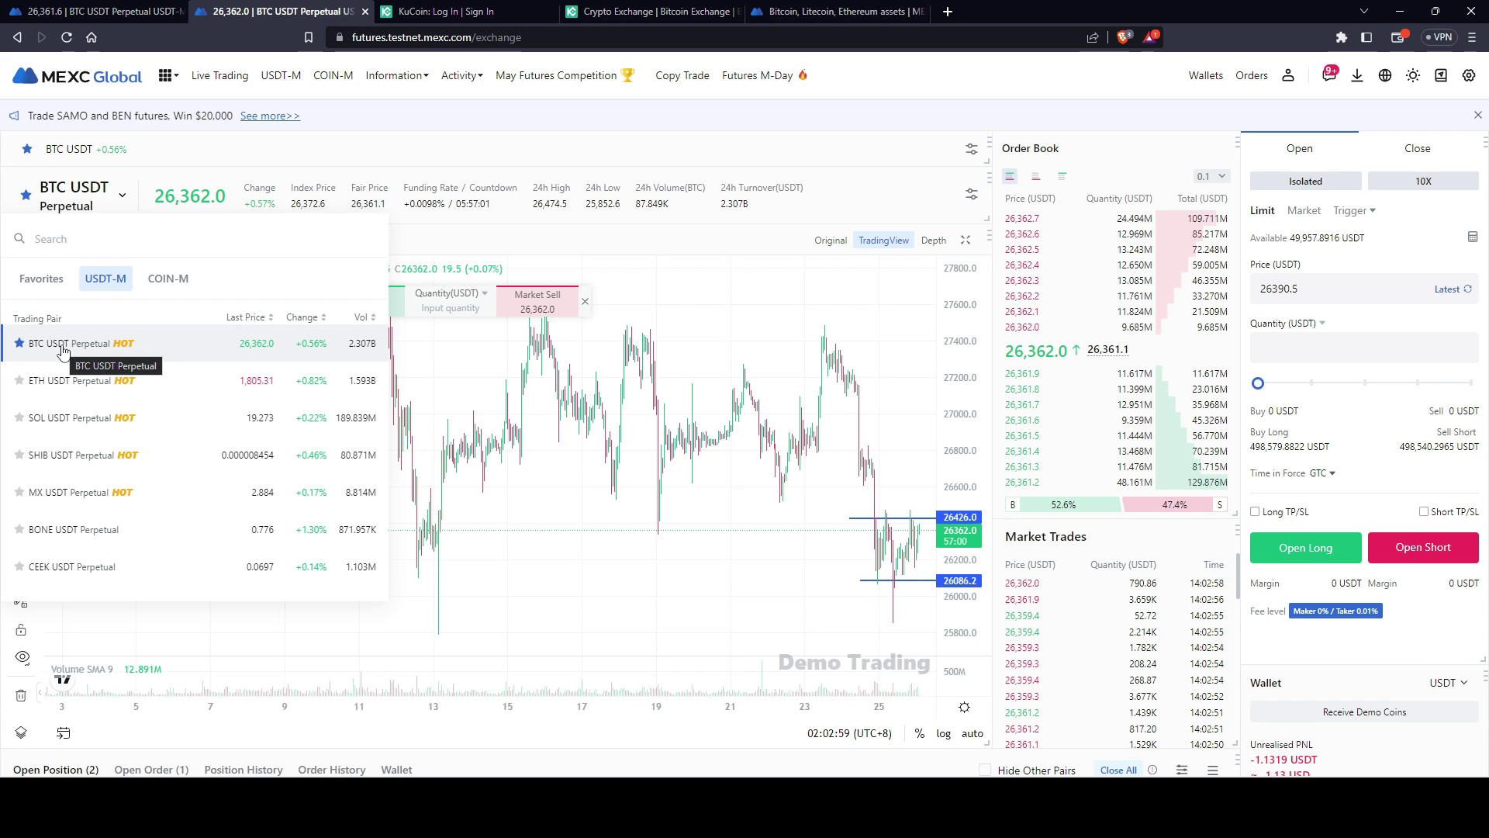
- Open Live Trading and transfer 100 USDT from Spot to Futures
{"action": "left_click", "coordinate": [217, 78]}
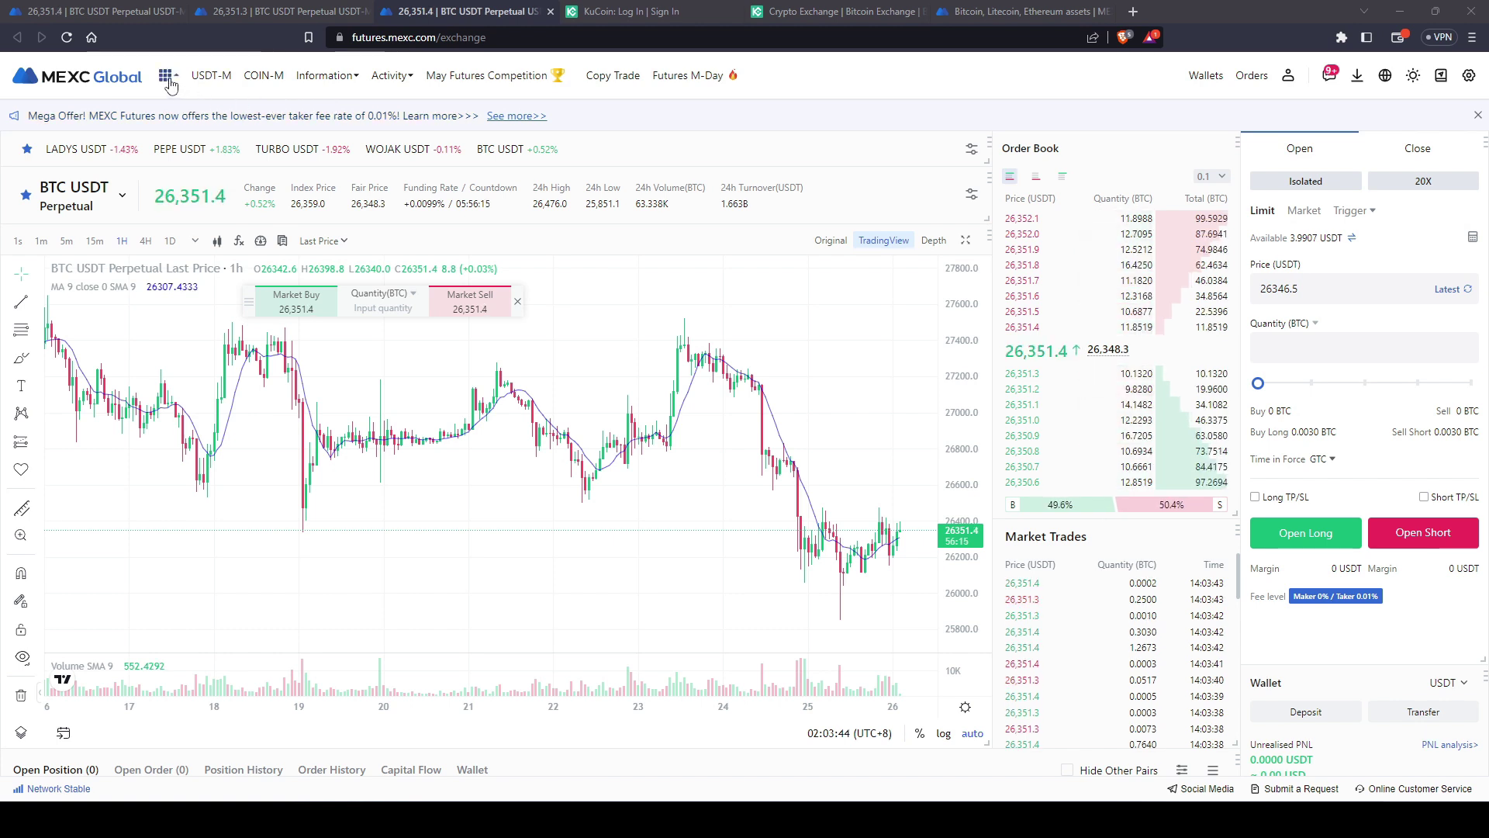
{"action": "mouse_move", "coordinate": [171, 84]}
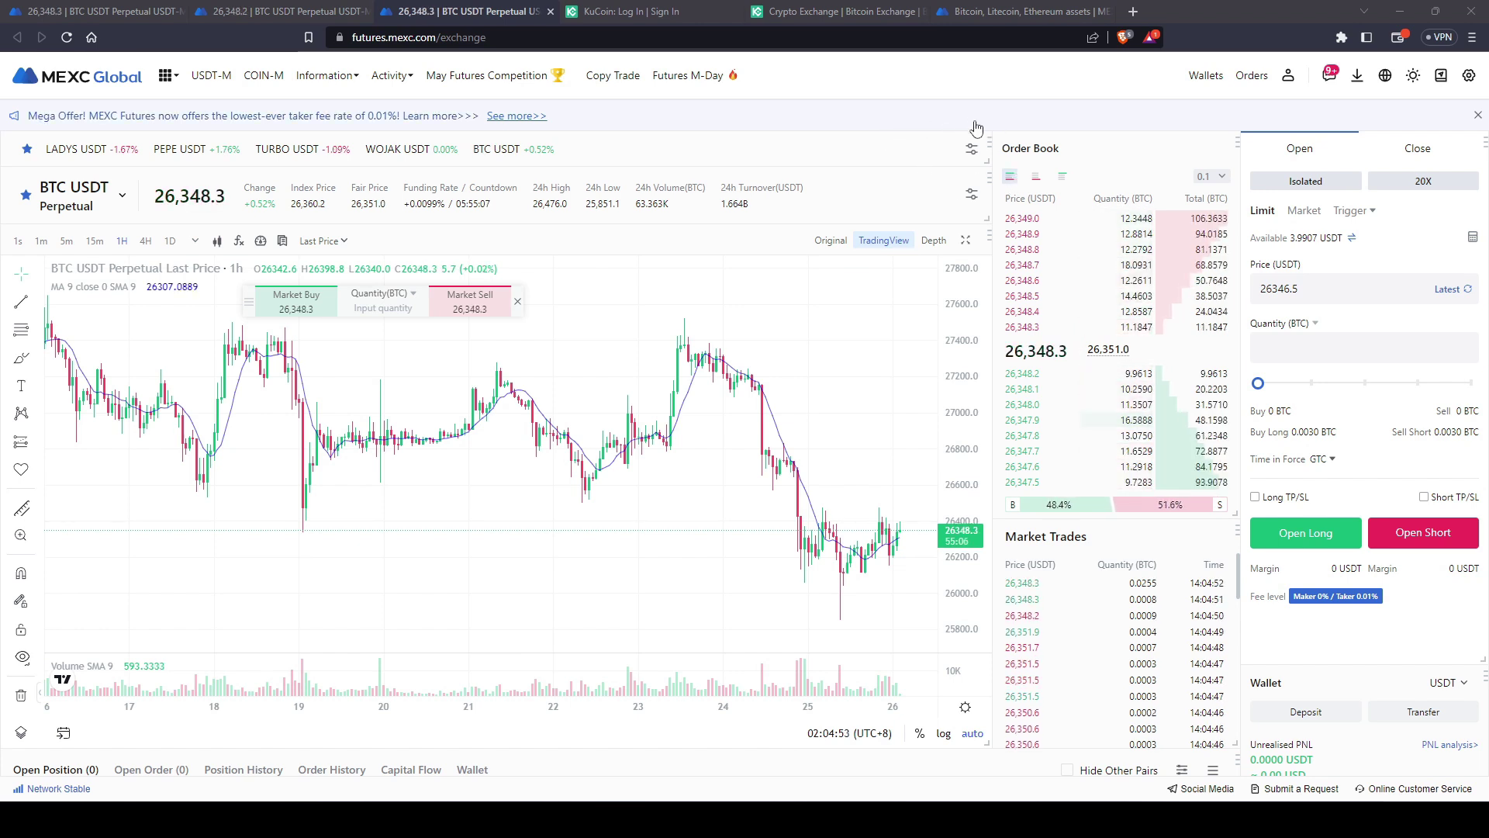
{"action": "left_click", "coordinate": [1352, 240]}
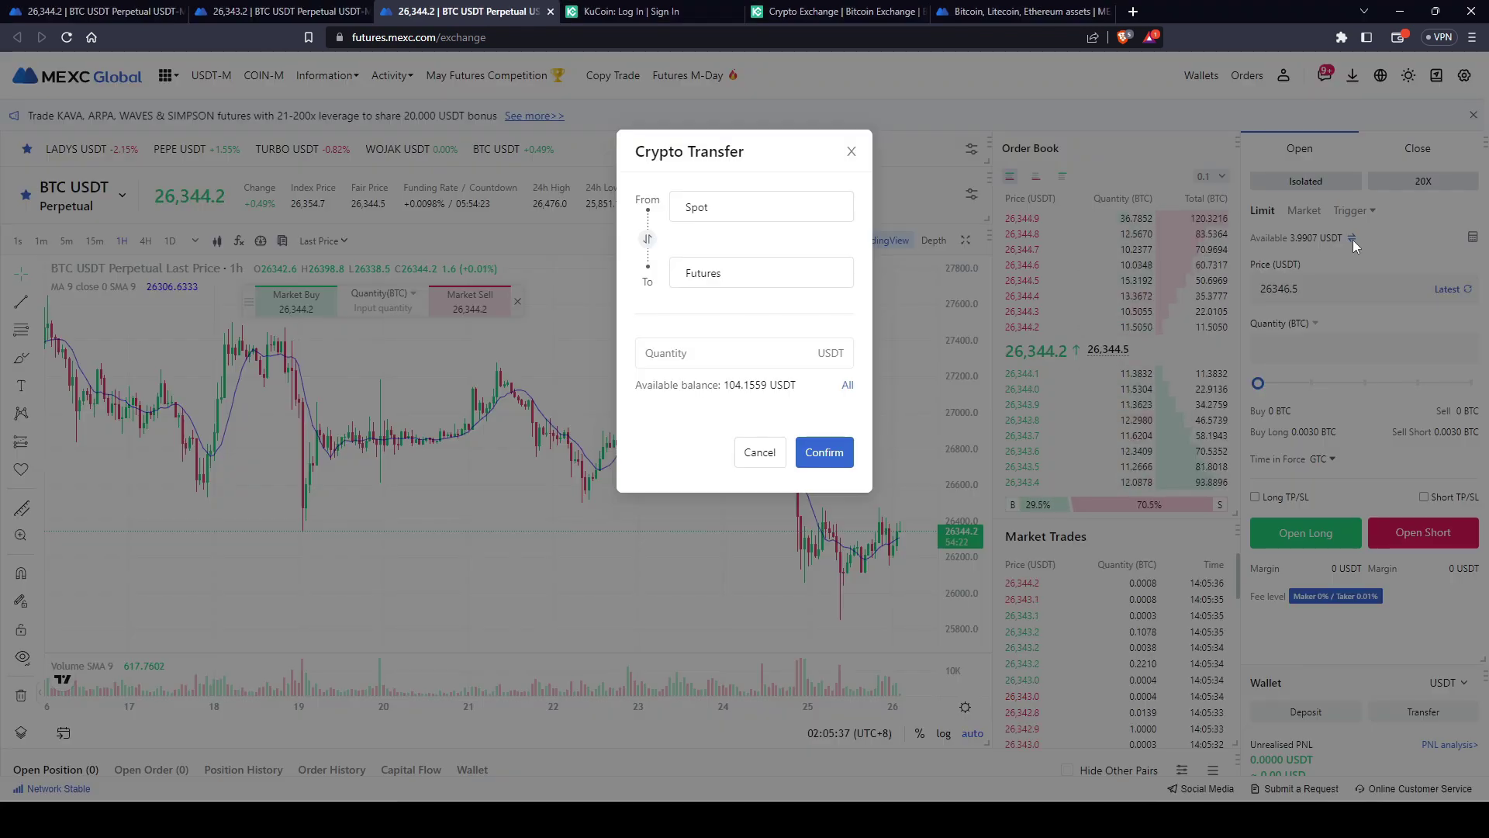
{"action": "left_click", "coordinate": [721, 353]}
{"action": "type", "text": "100"}
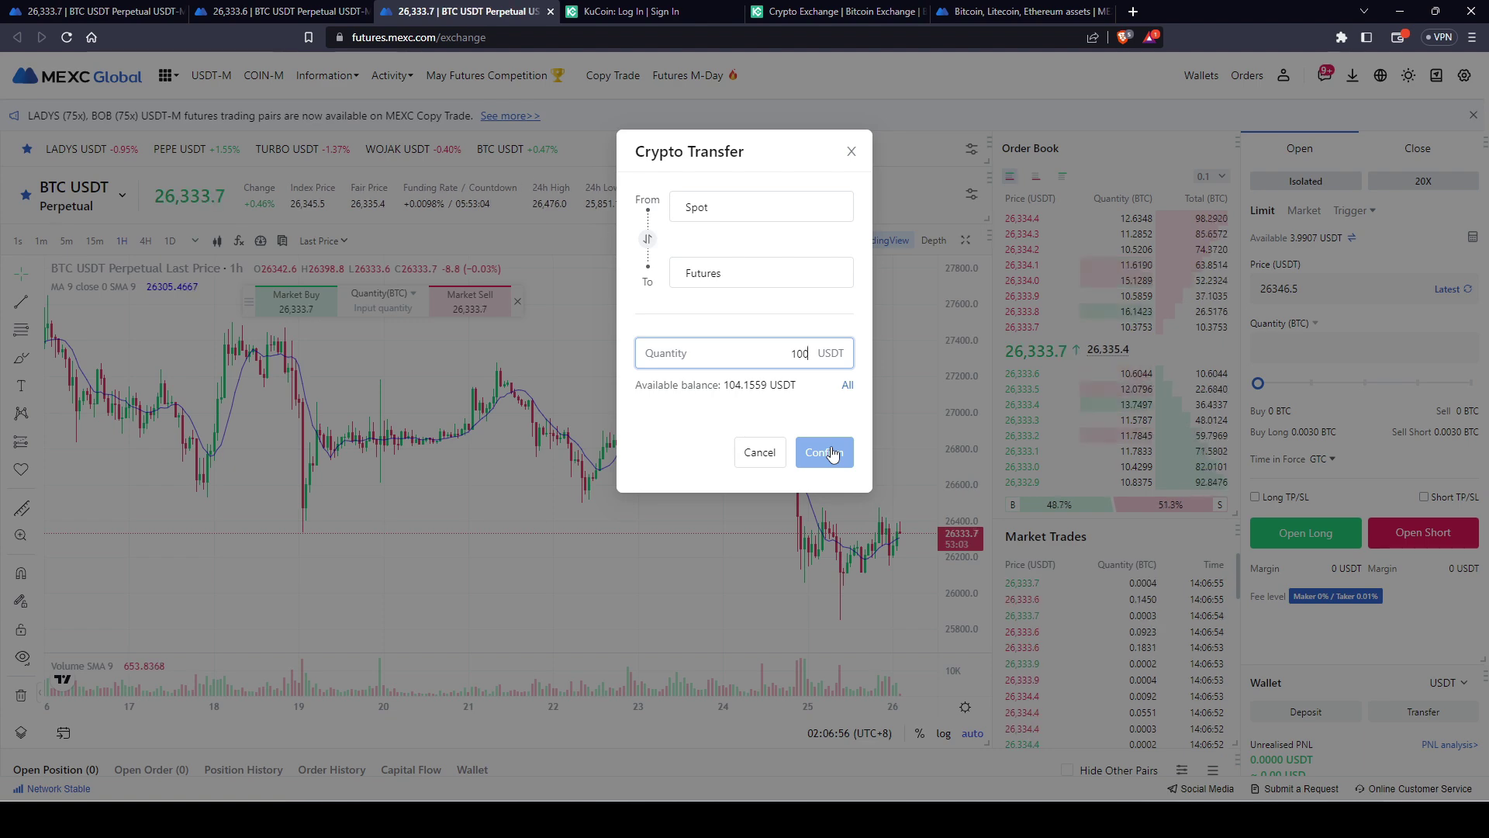
{"action": "left_click", "coordinate": [824, 453]}
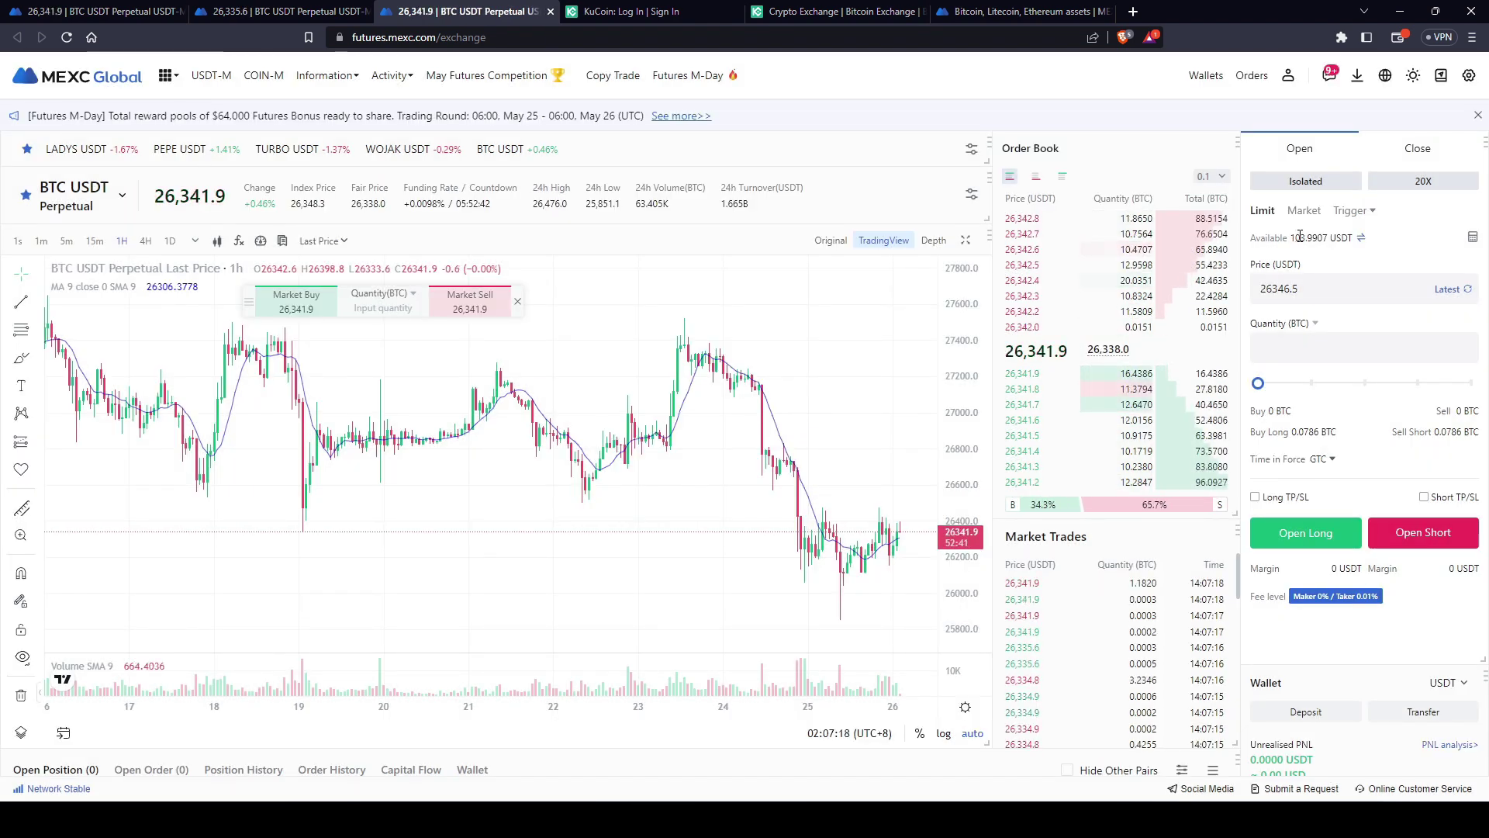
- Switch the futures contract from BTC USDT to COTI USDT Perpetual
{"action": "scroll", "coordinate": [1196, 455], "scroll_direction": "down", "scroll_amount": 1}
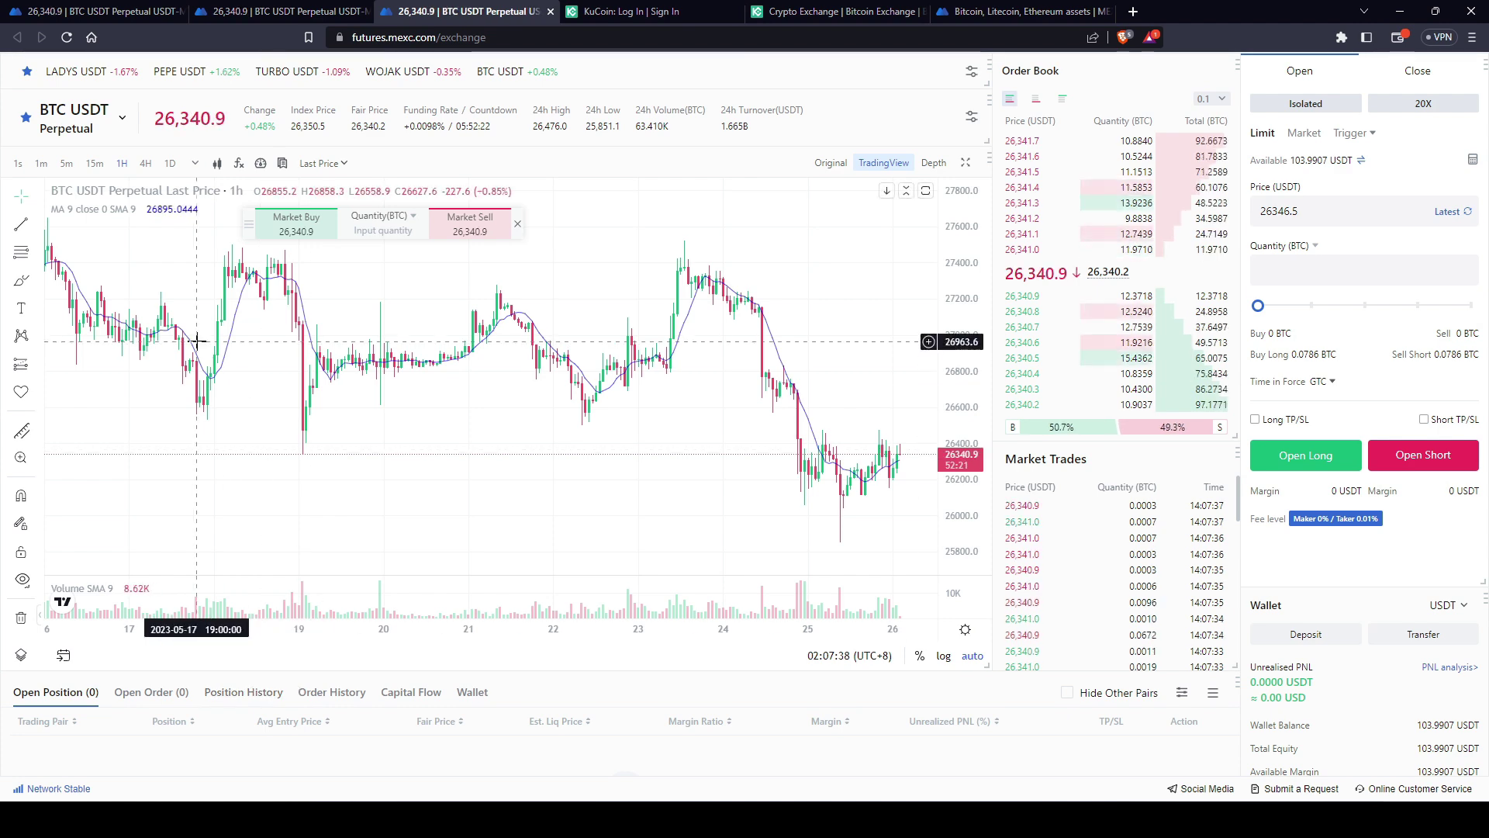
{"action": "scroll", "coordinate": [126, 228], "scroll_direction": "up", "scroll_amount": 1}
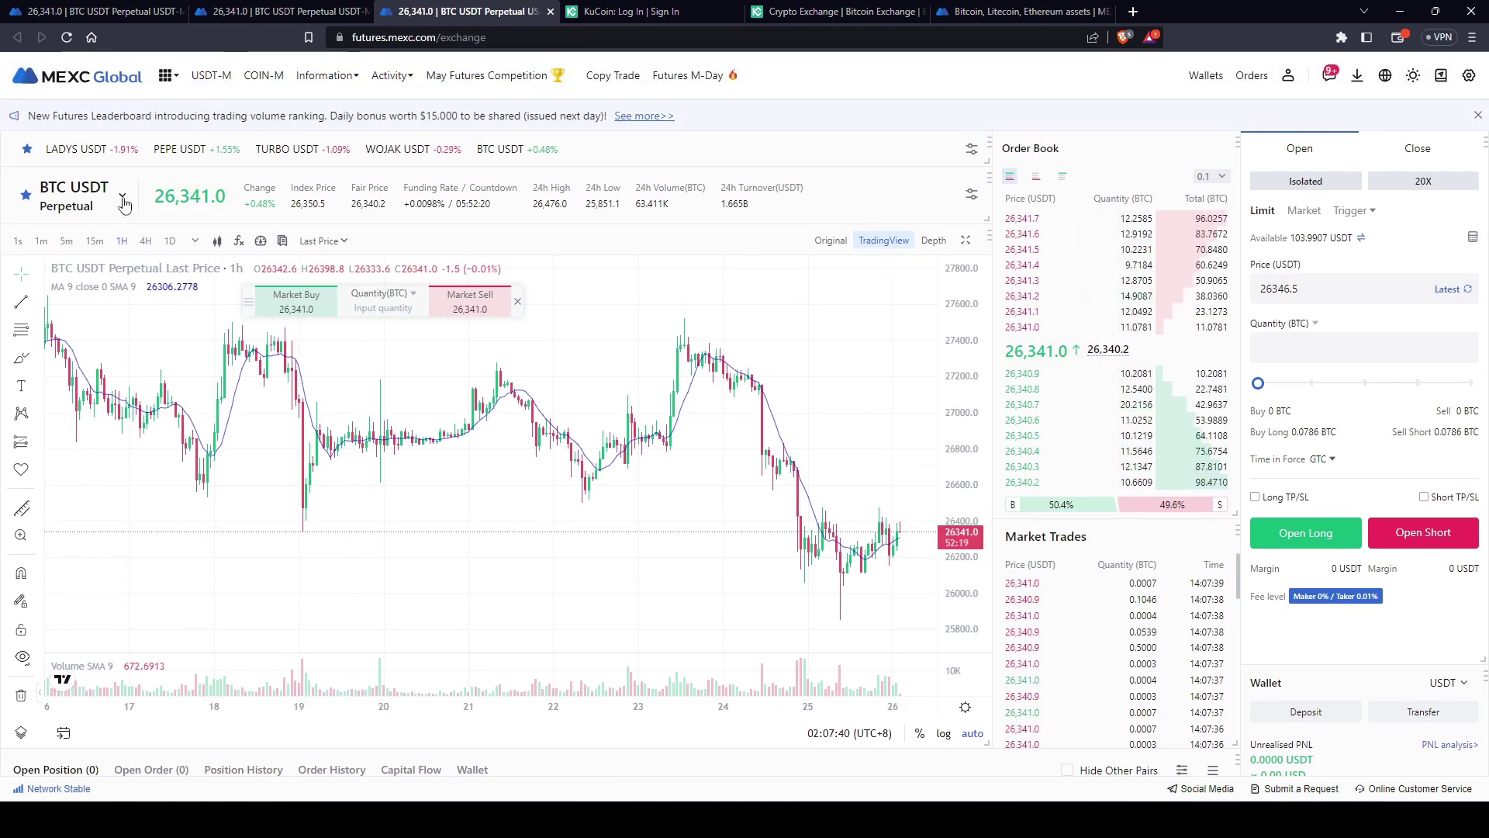
{"action": "mouse_move", "coordinate": [122, 197]}
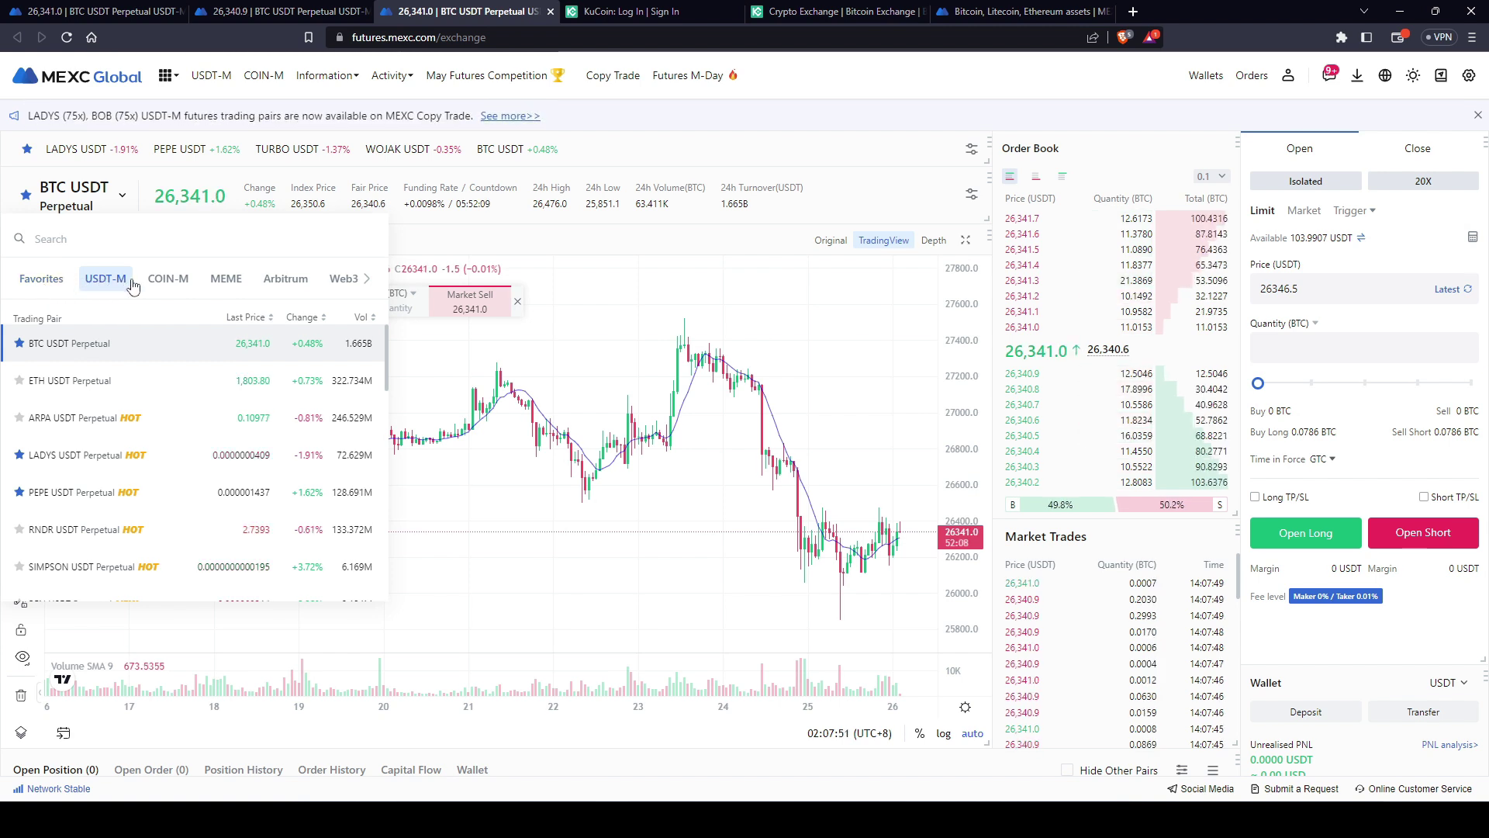
{"action": "left_click", "coordinate": [362, 280]}
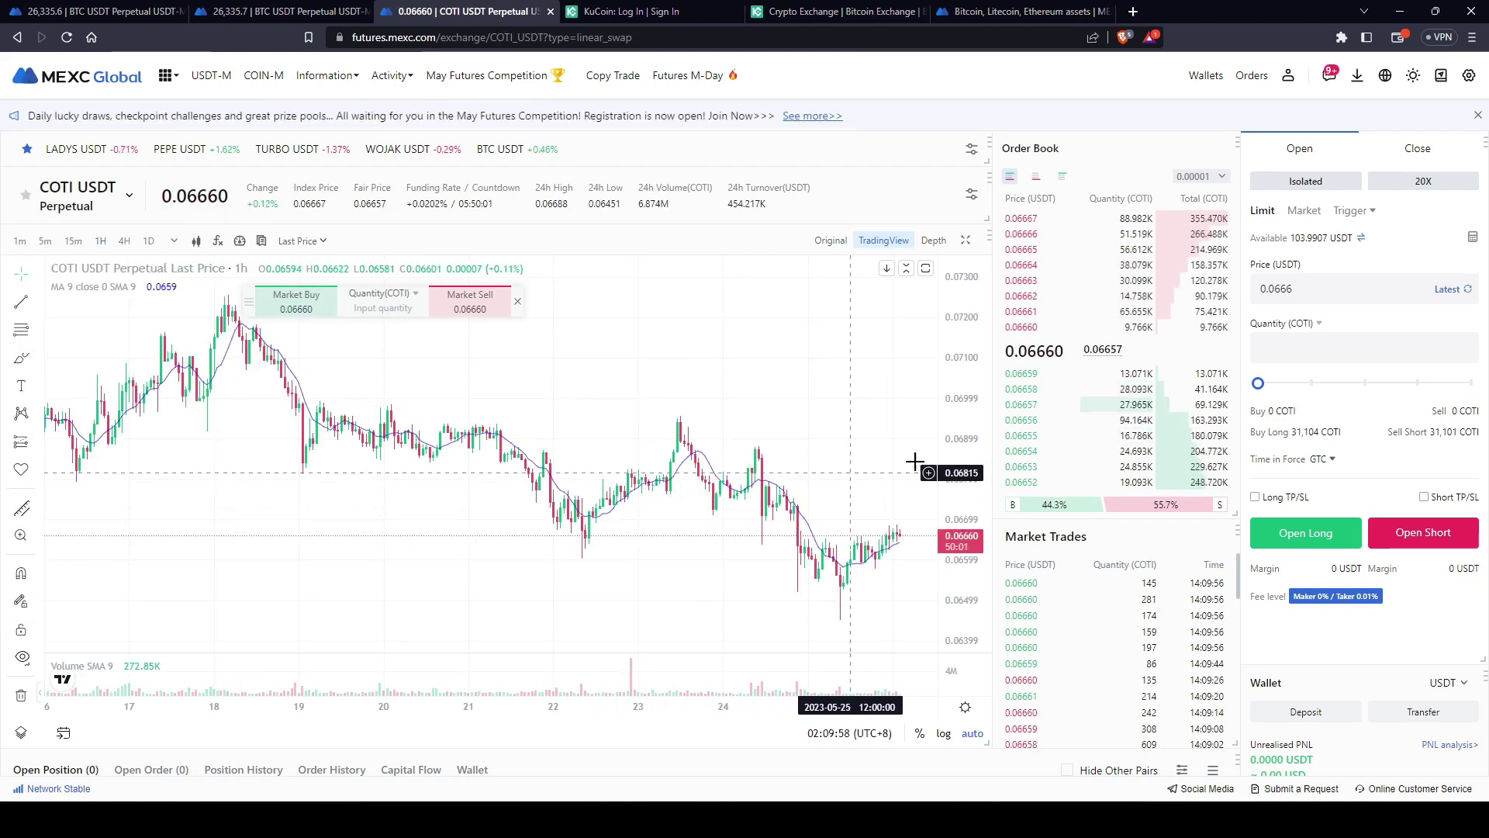
- Set COTI USDT to Isolated margin mode with 5X leverage
{"action": "left_click", "coordinate": [1310, 184]}
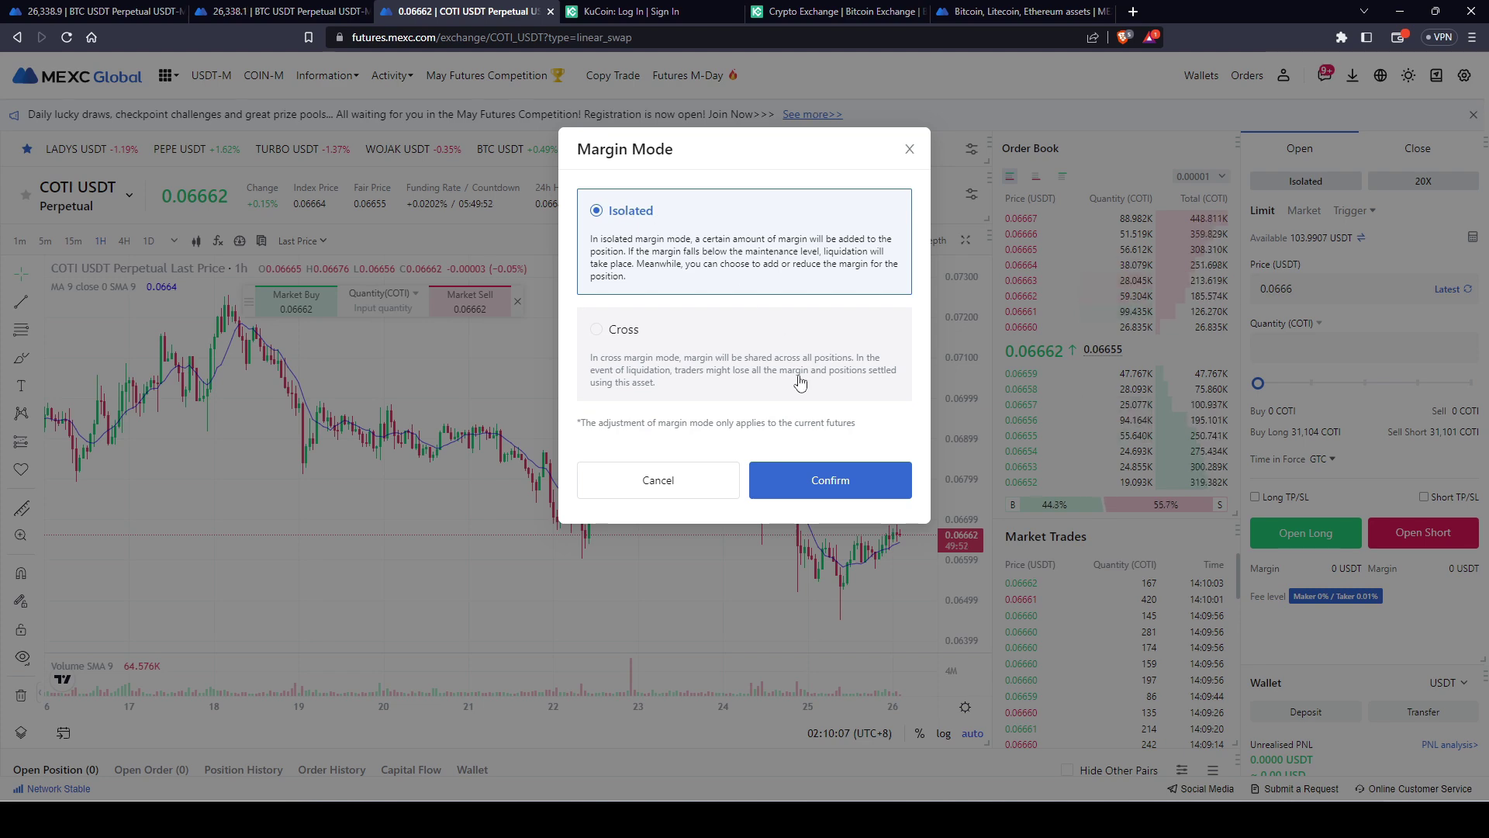
{"action": "left_click", "coordinate": [839, 480]}
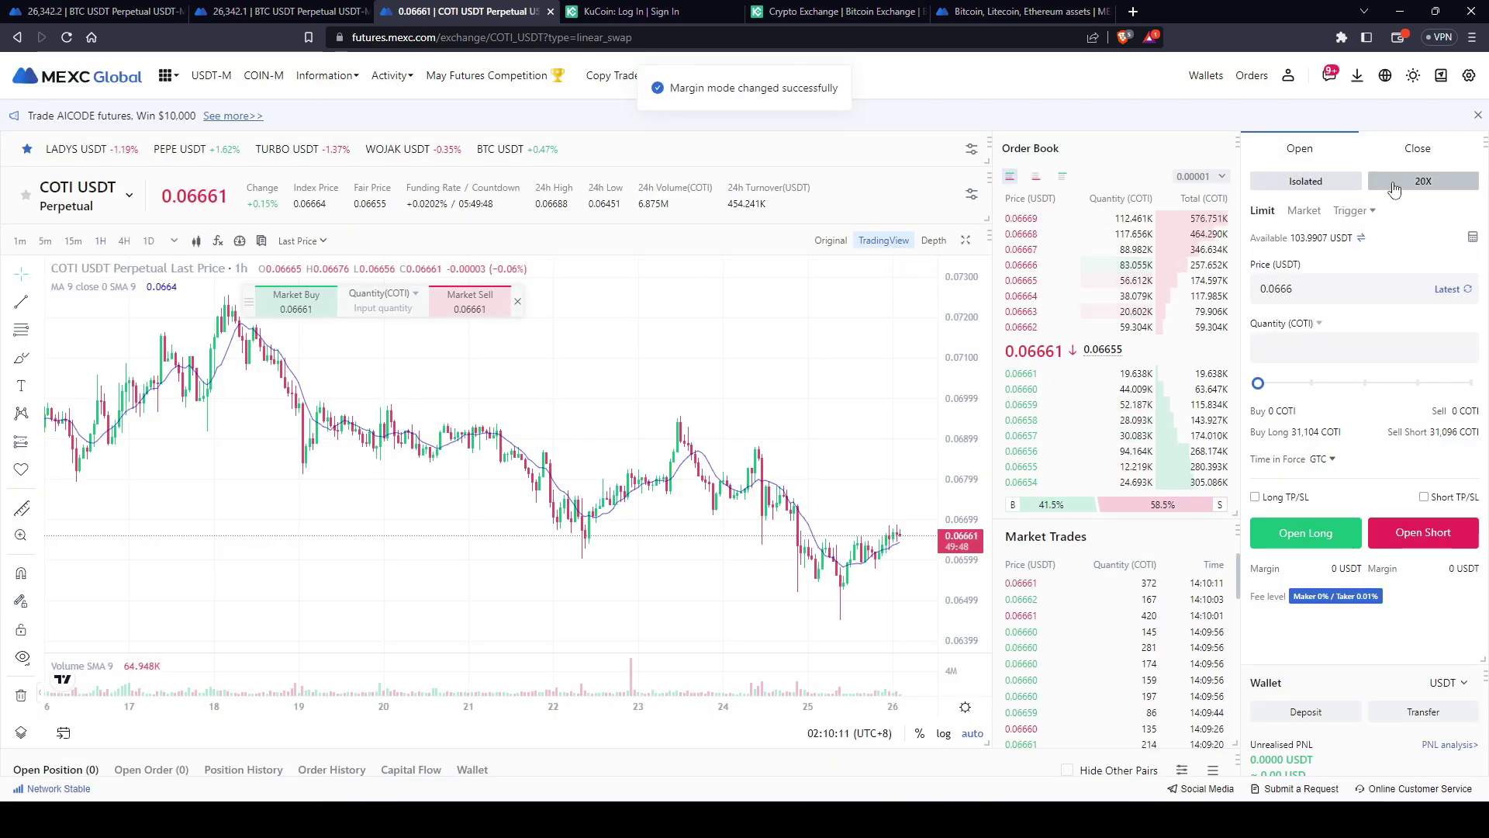
{"action": "left_click", "coordinate": [1393, 181]}
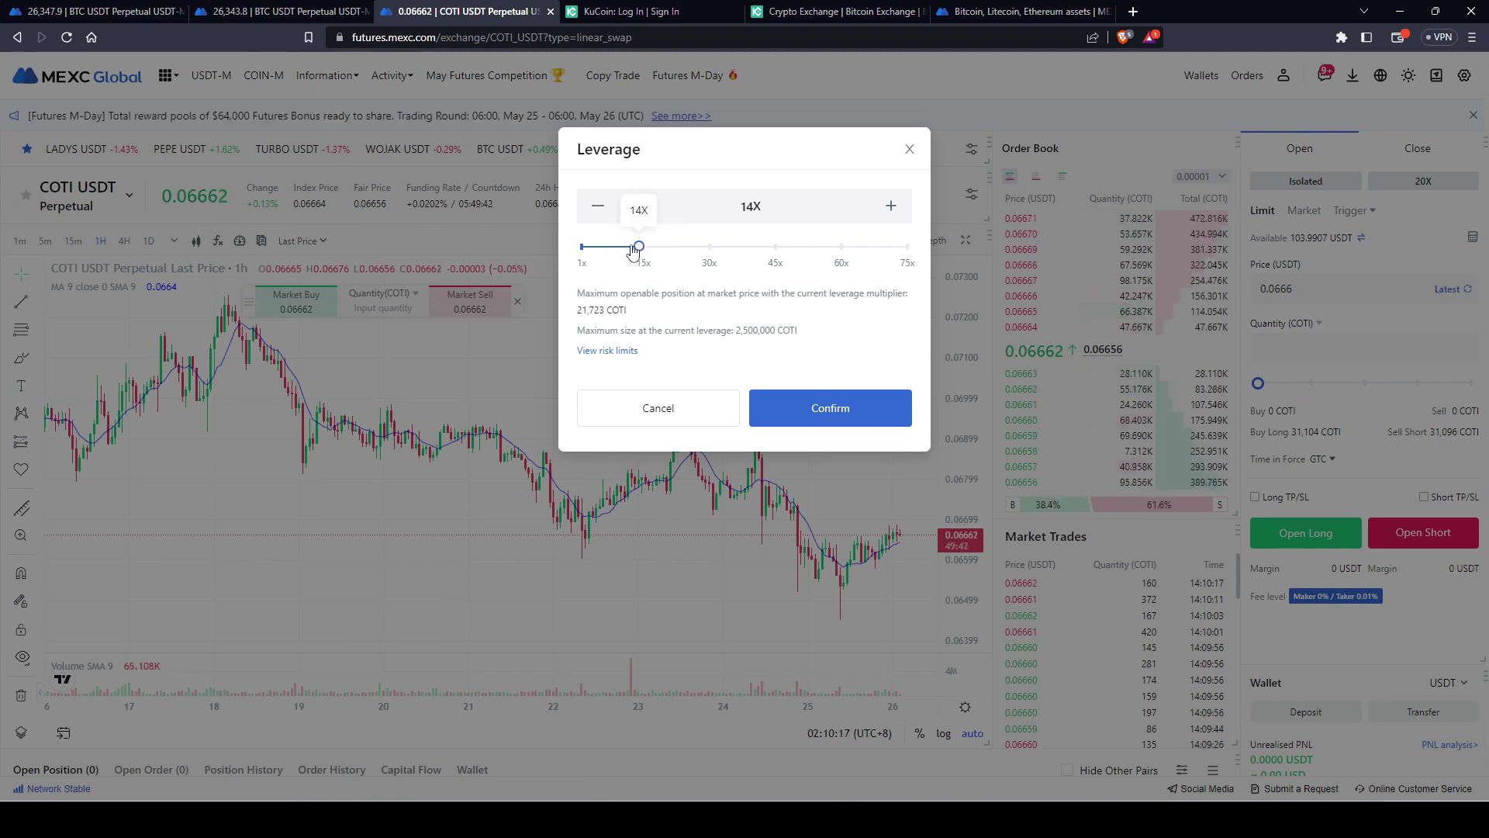
{"action": "left_click_drag", "start_coordinate": [632, 248], "coordinate": [599, 248]}
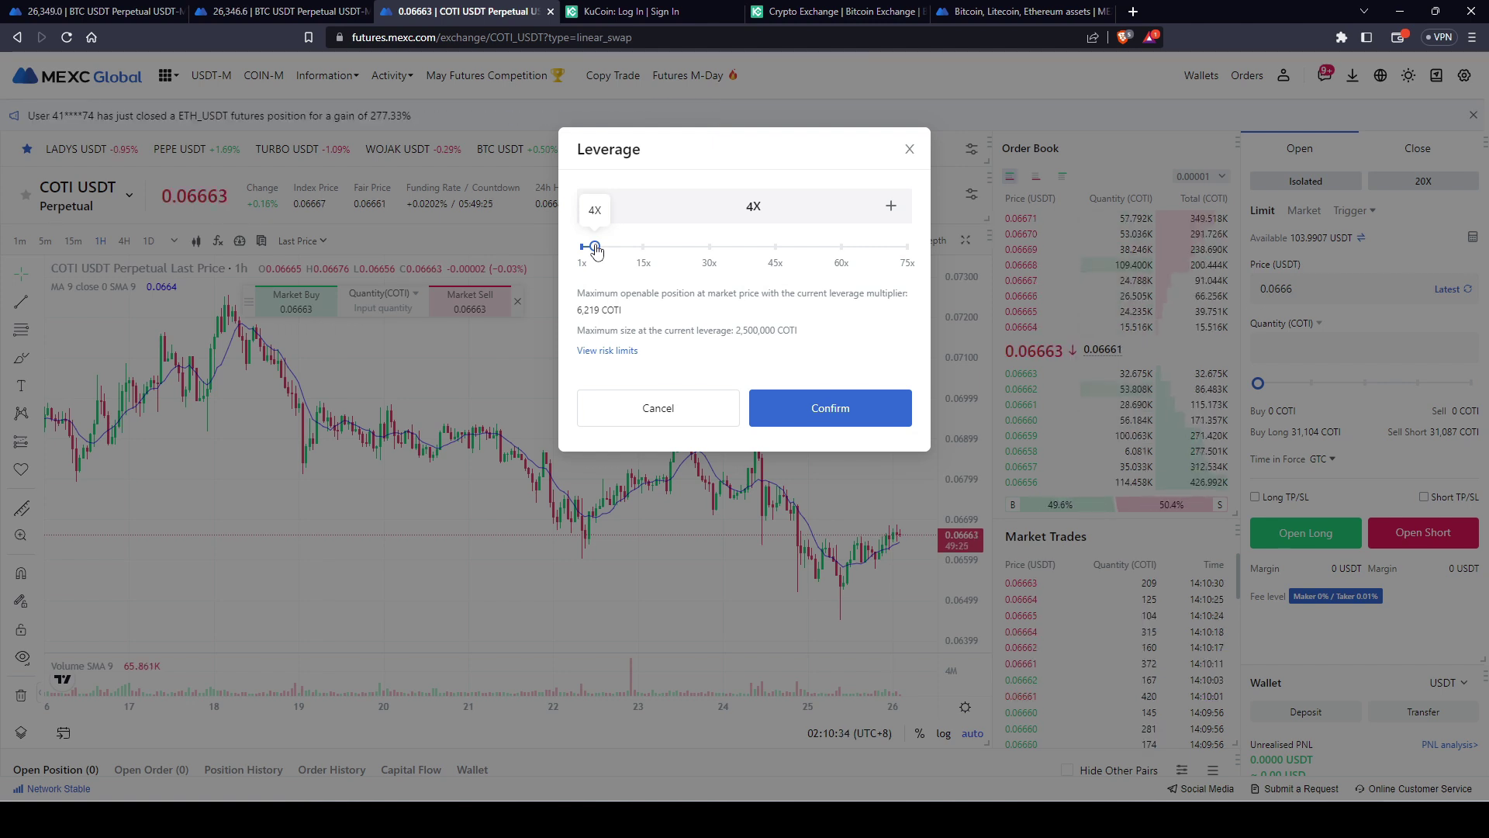
{"action": "left_click_drag", "start_coordinate": [595, 249], "coordinate": [852, 253]}
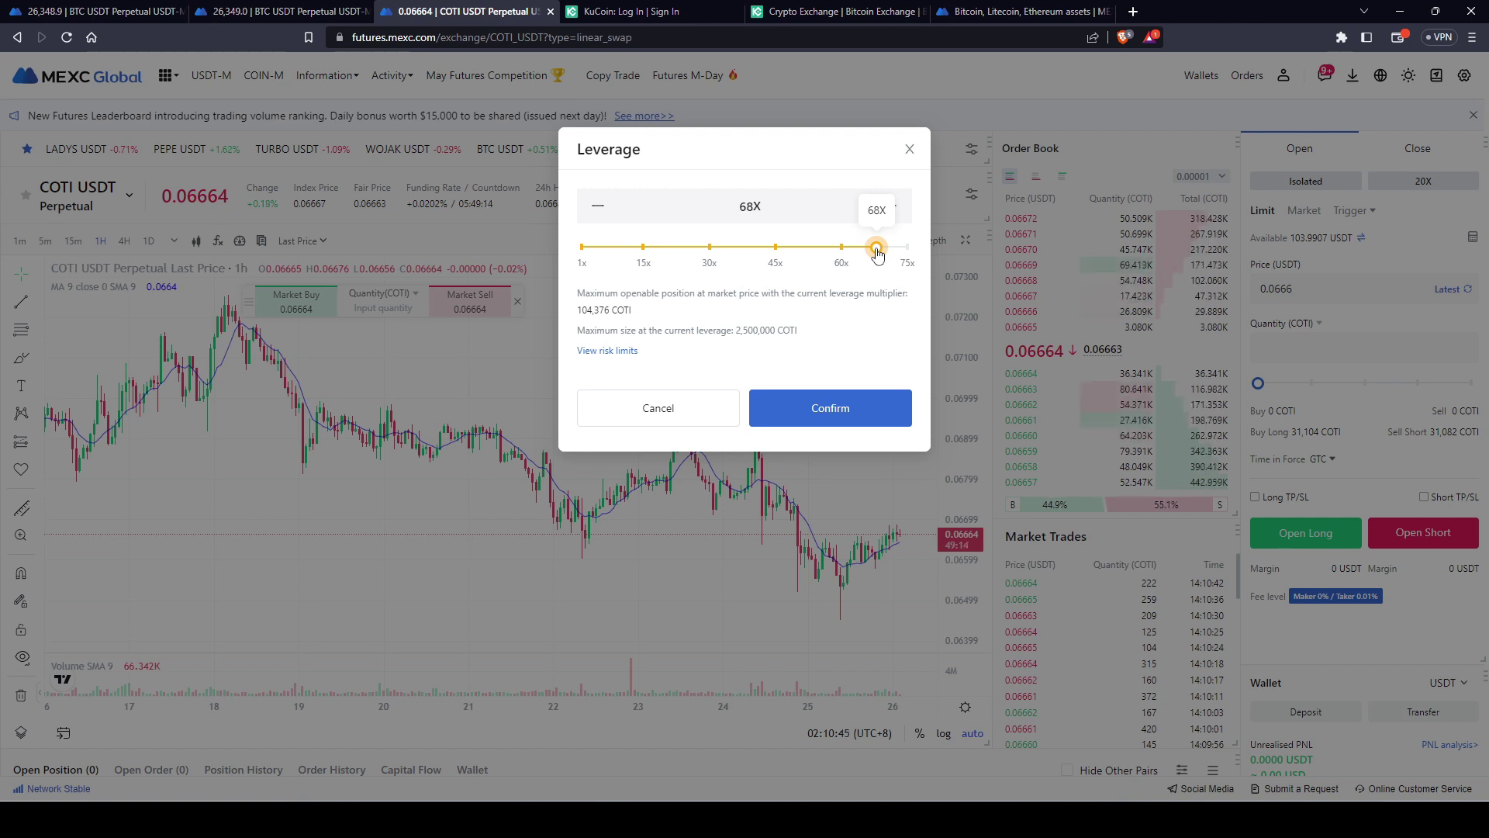
{"action": "left_click_drag", "start_coordinate": [877, 250], "coordinate": [600, 250]}
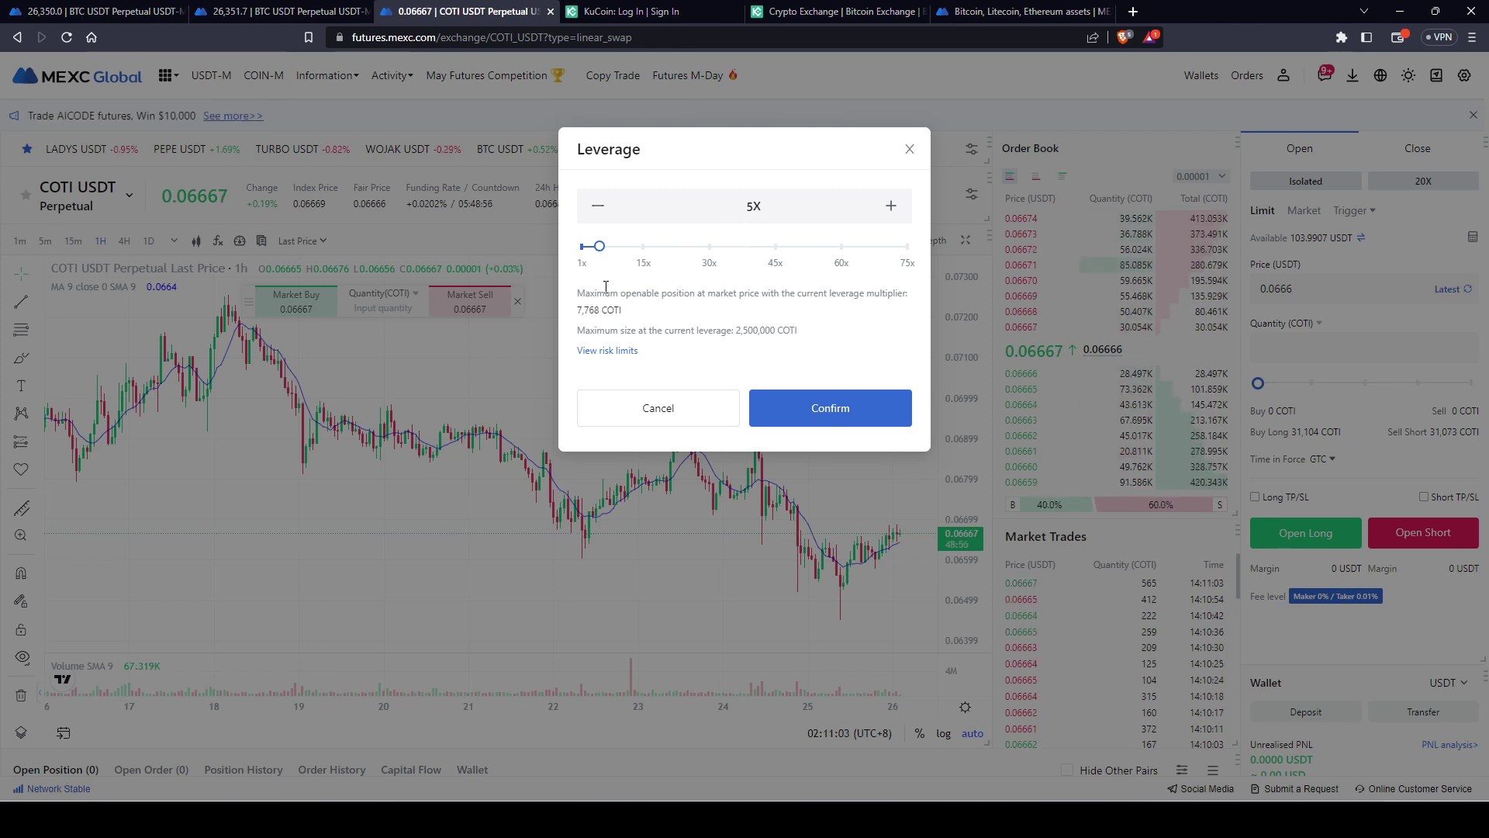
{"action": "left_click", "coordinate": [853, 409]}
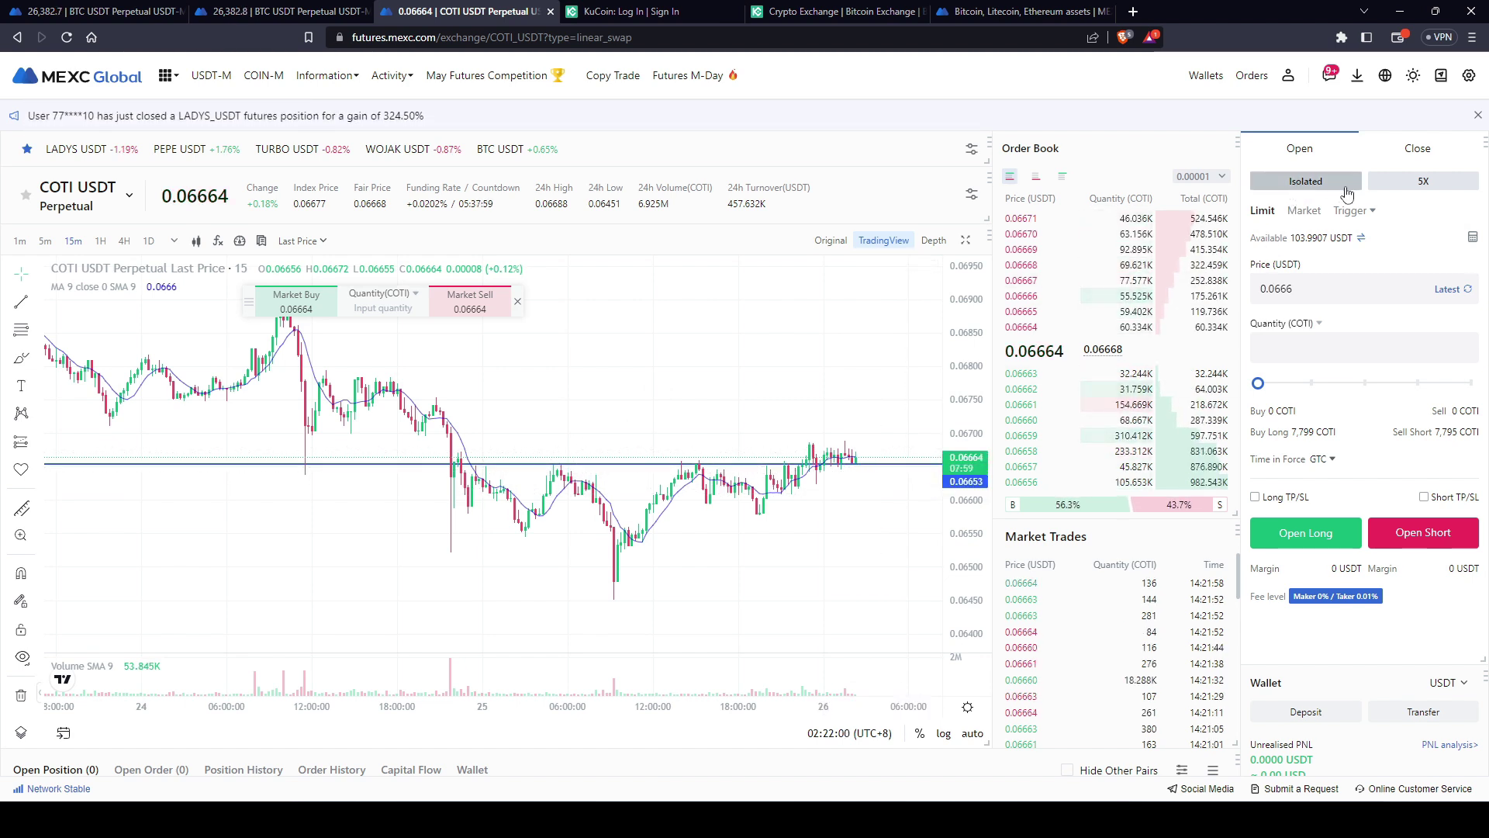
- Fill the COTI limit order with price 0.06665 and quantity 50
{"action": "left_click", "coordinate": [1029, 328]}
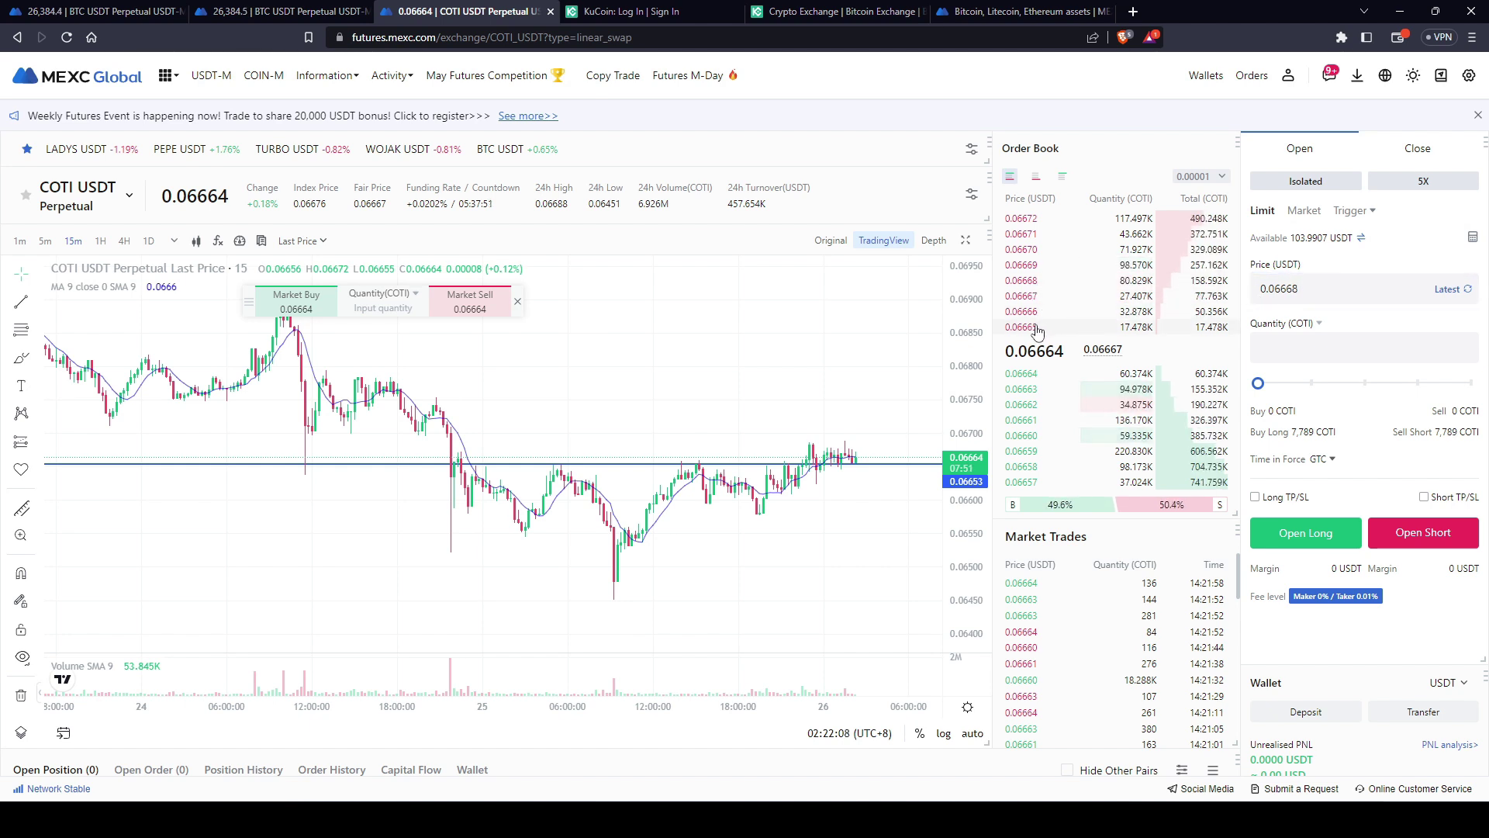
{"action": "left_click", "coordinate": [1031, 328]}
{"action": "left_click", "coordinate": [1294, 342]}
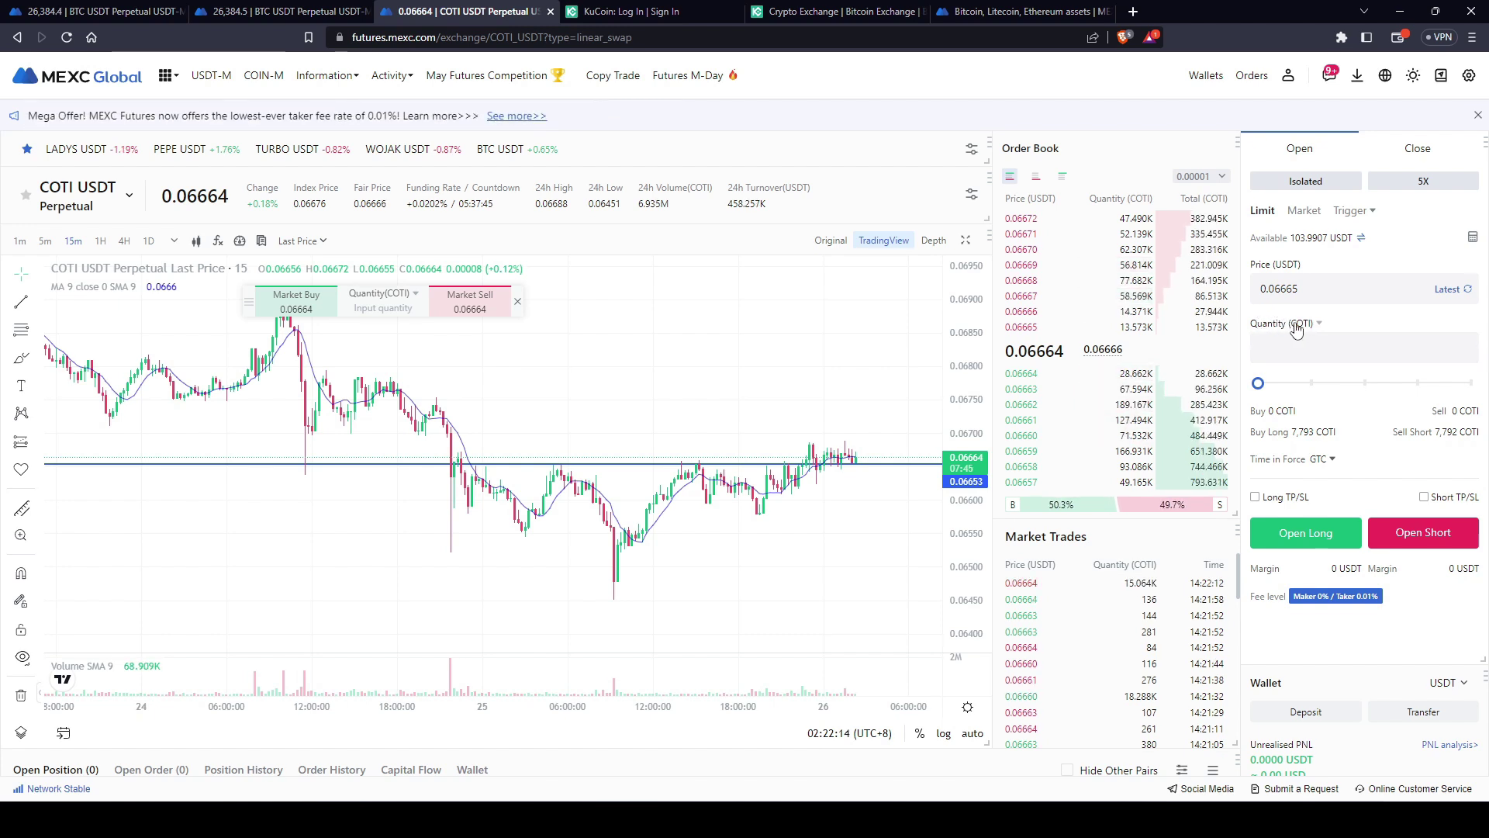
{"action": "left_click", "coordinate": [1300, 347]}
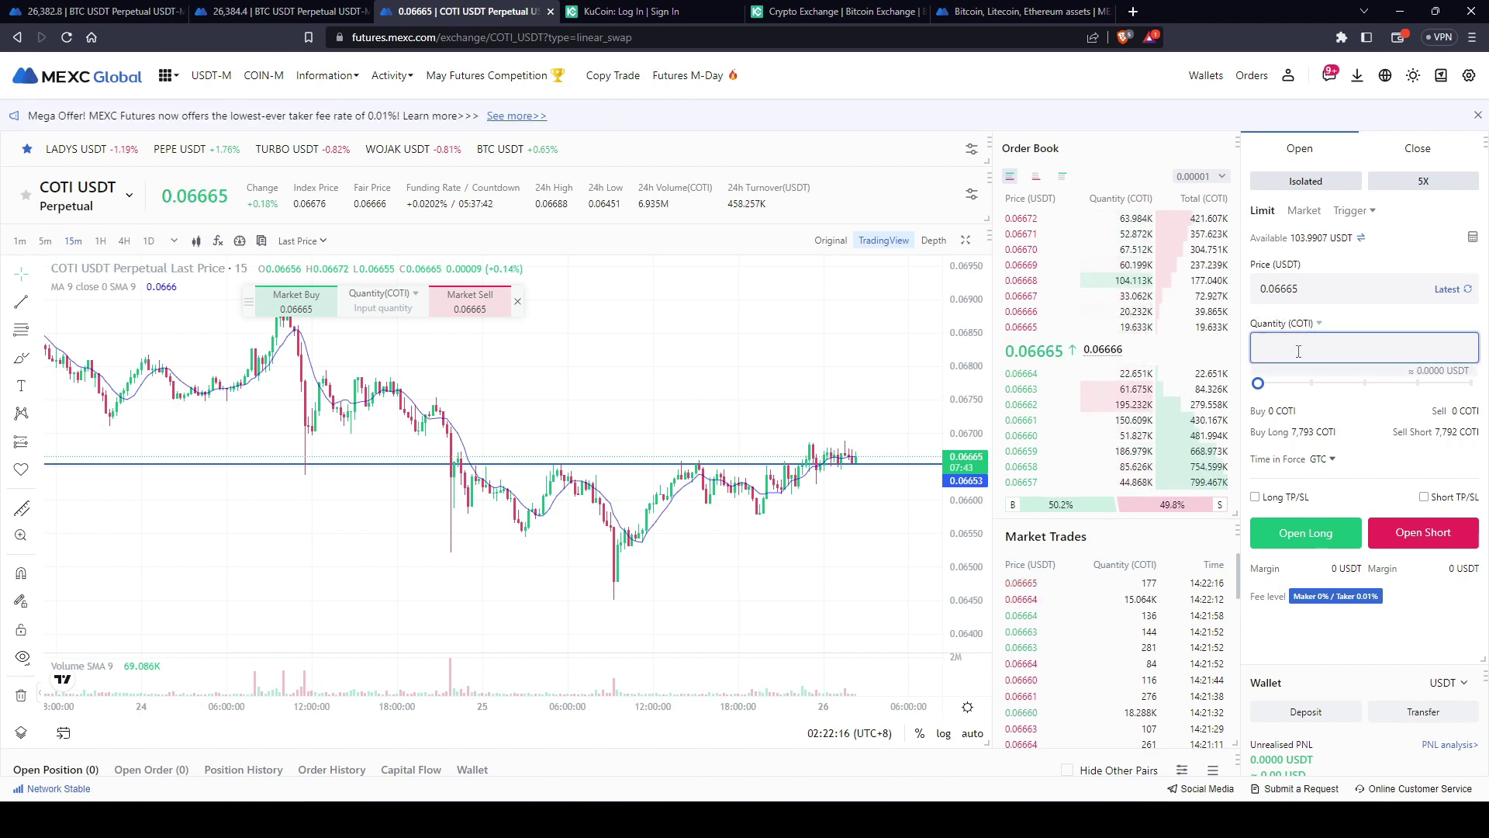
{"action": "type", "text": "50"}
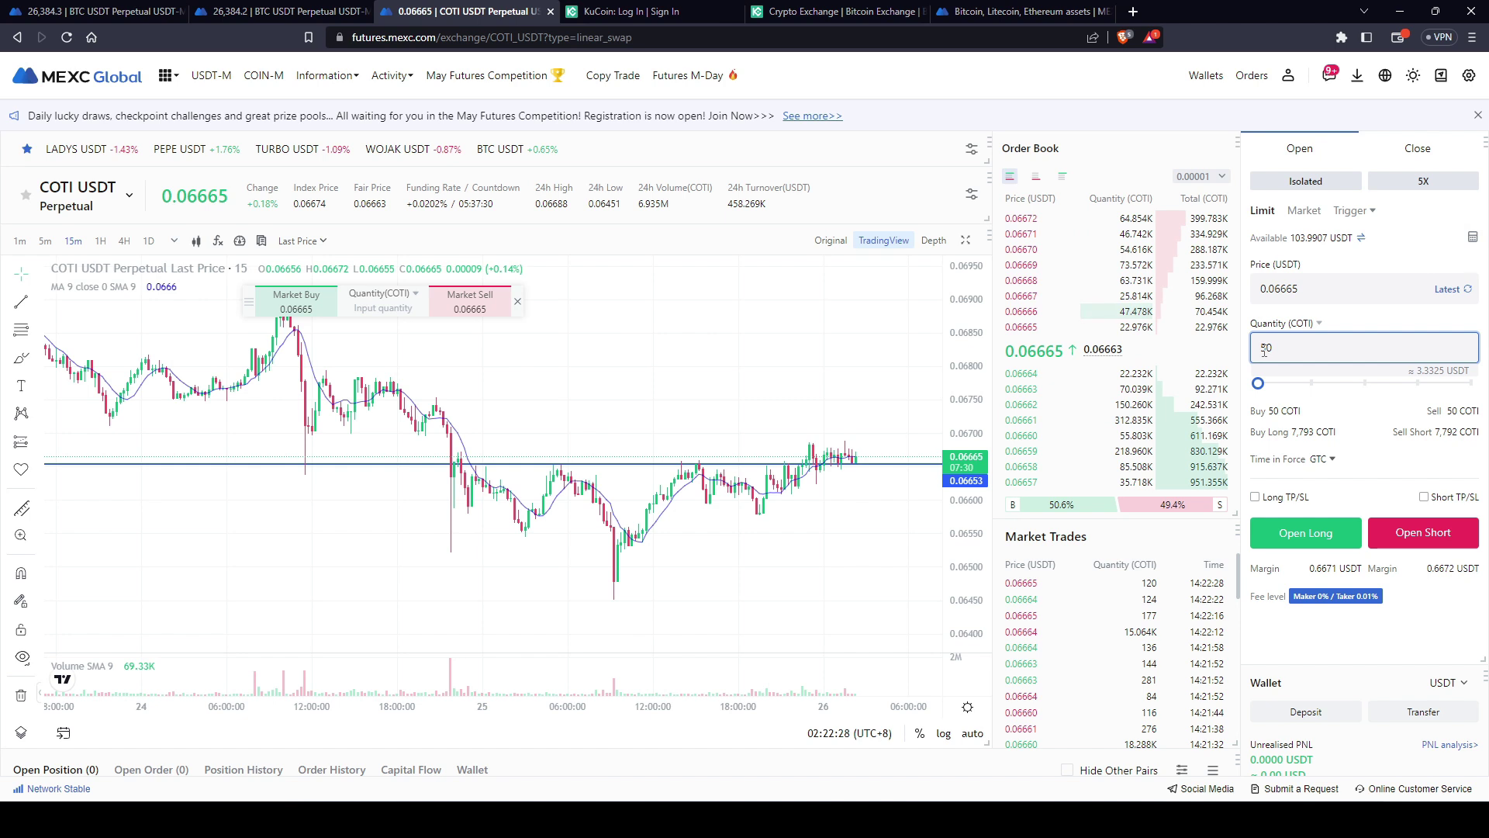
{"action": "left_click", "coordinate": [1319, 324]}
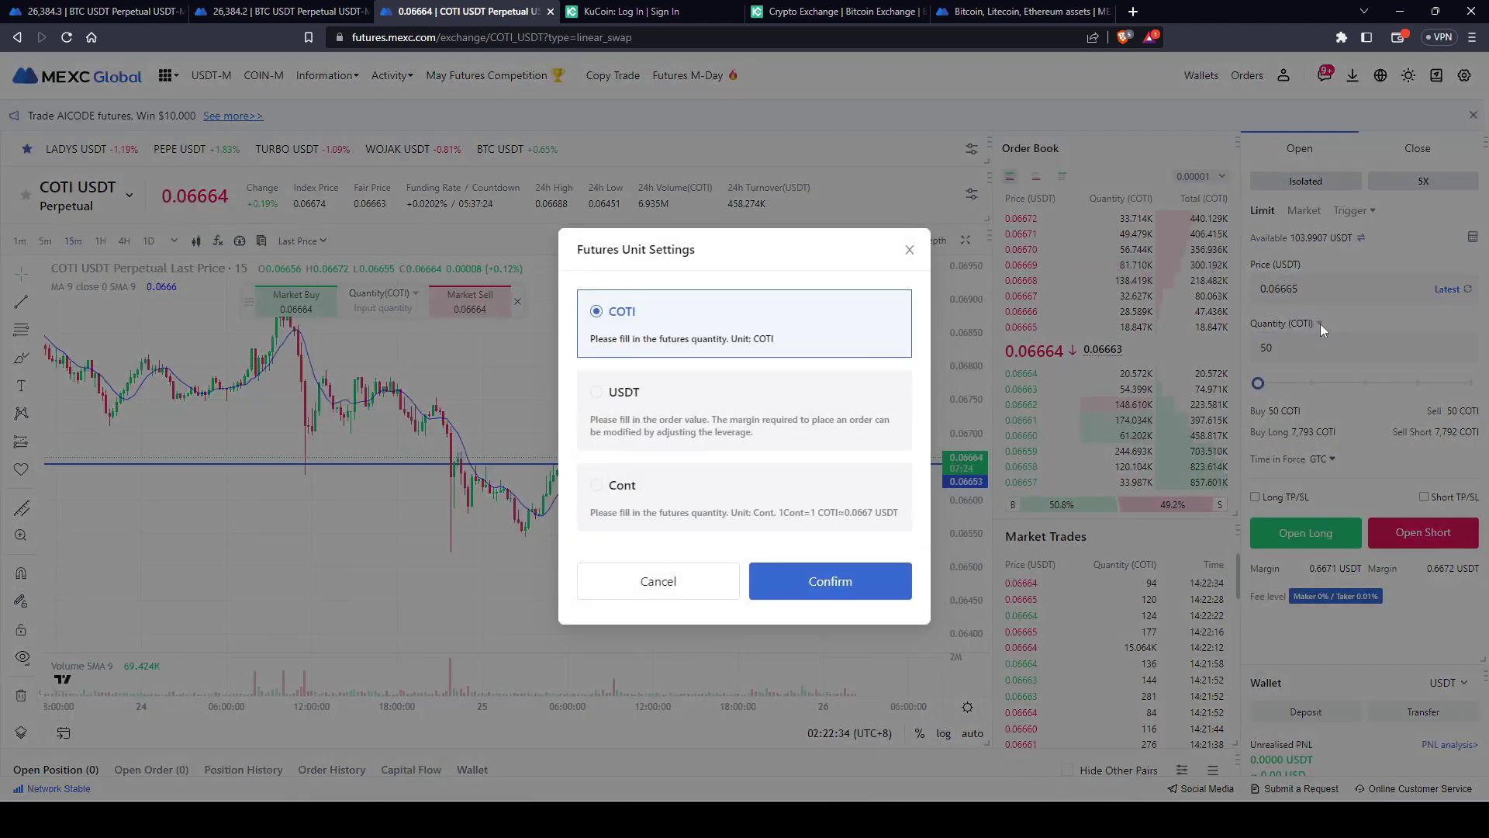
- Switch the order quantity unit to USDT and enter 50
{"action": "left_click", "coordinate": [597, 394]}
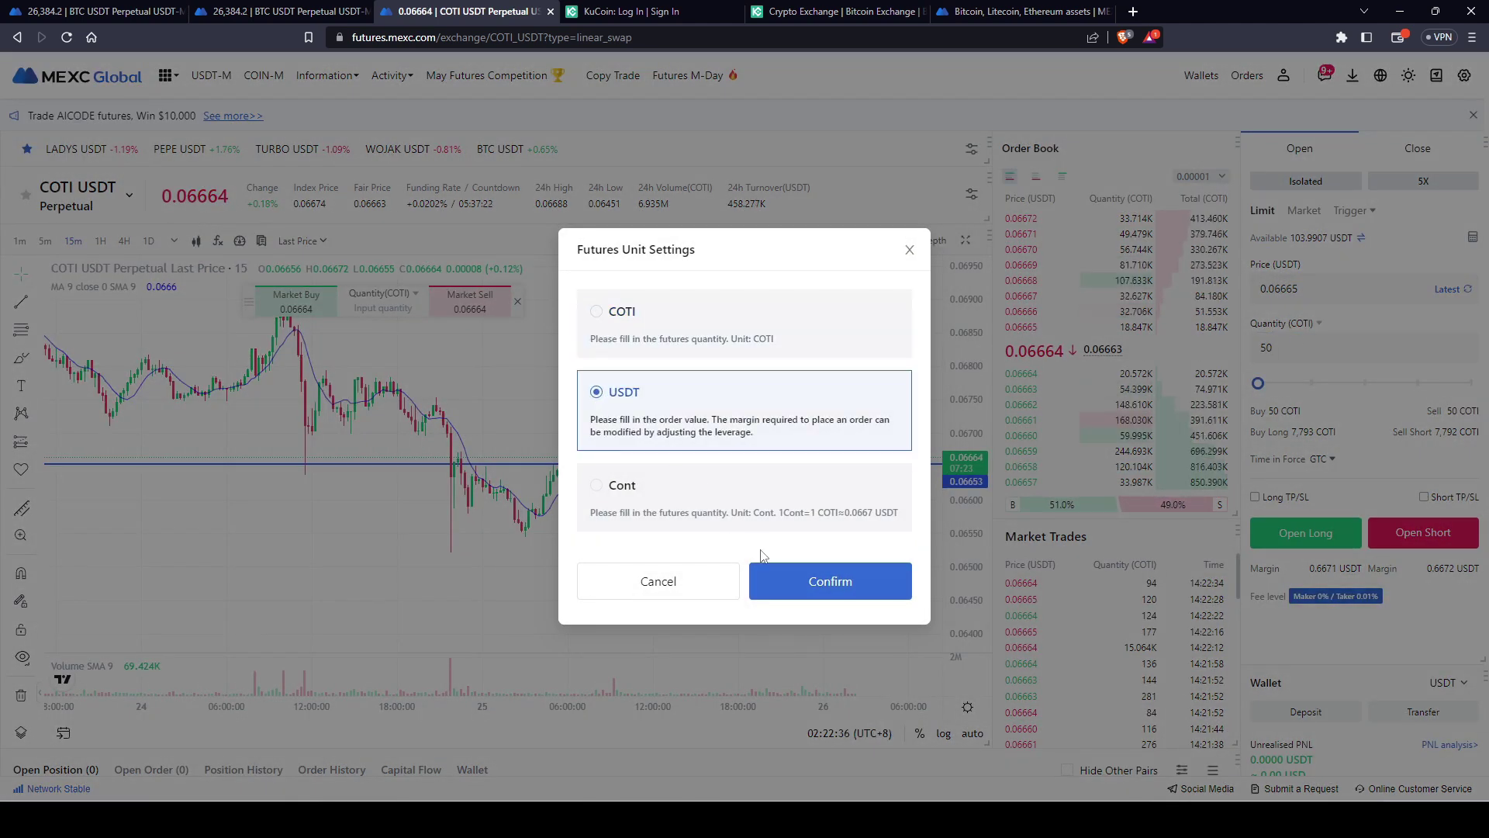
{"action": "left_click", "coordinate": [791, 581]}
{"action": "left_click", "coordinate": [1362, 347]}
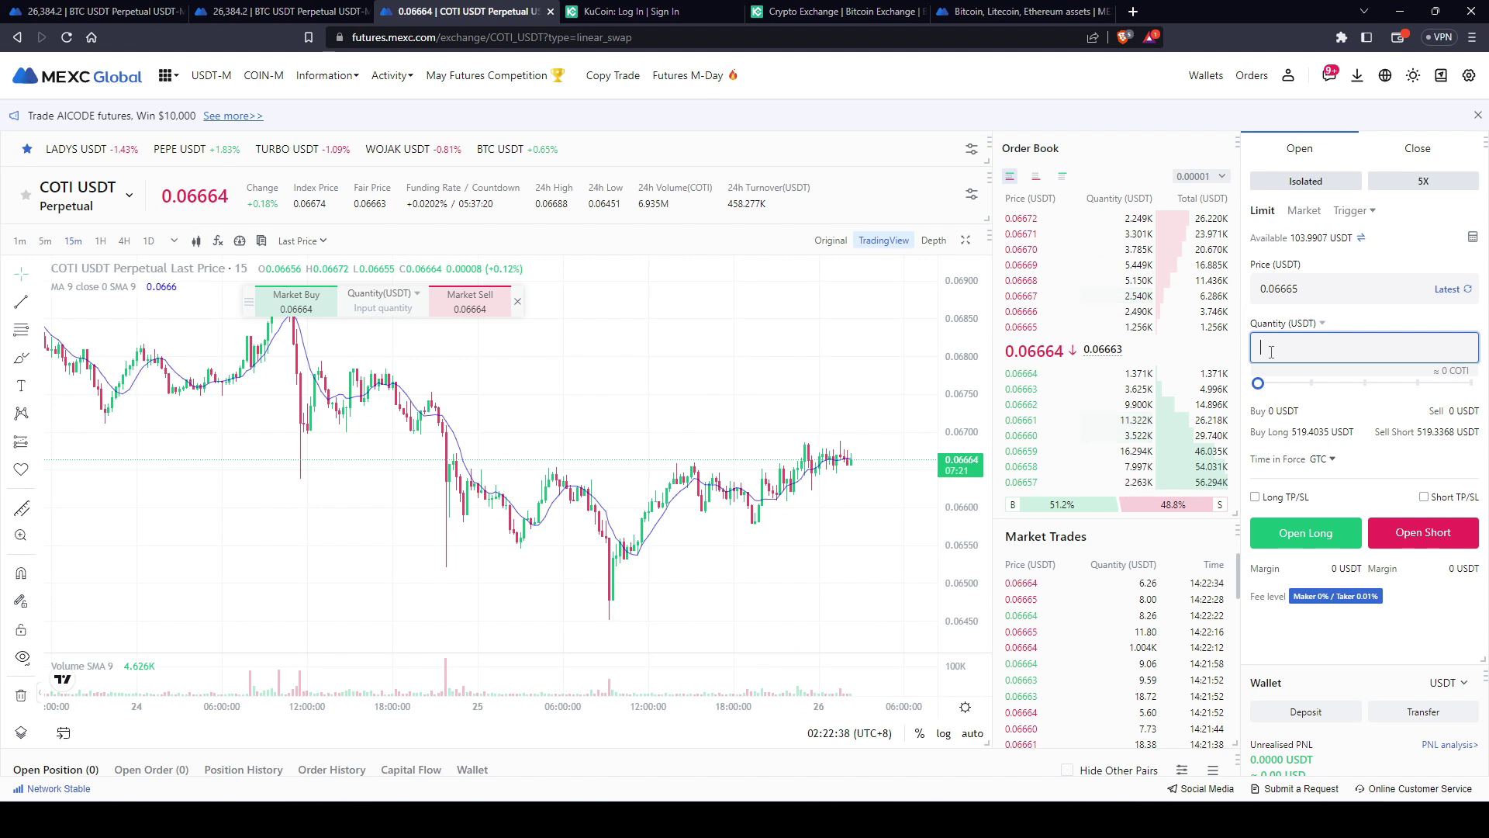
{"action": "type", "text": "50"}
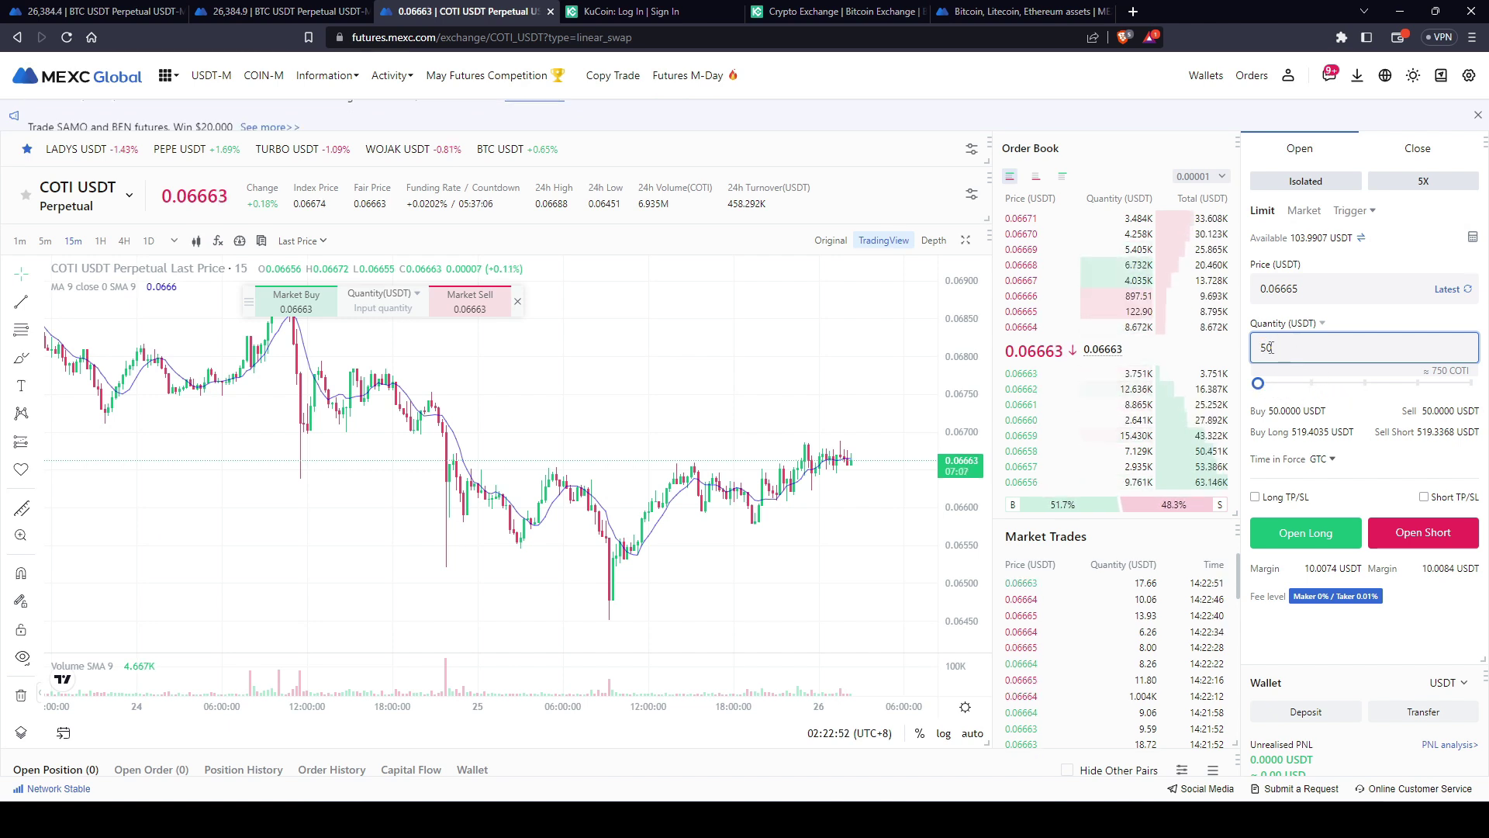
- Try COTI as the quantity unit and adjust the size slider around 19%
{"action": "left_click", "coordinate": [1322, 323]}
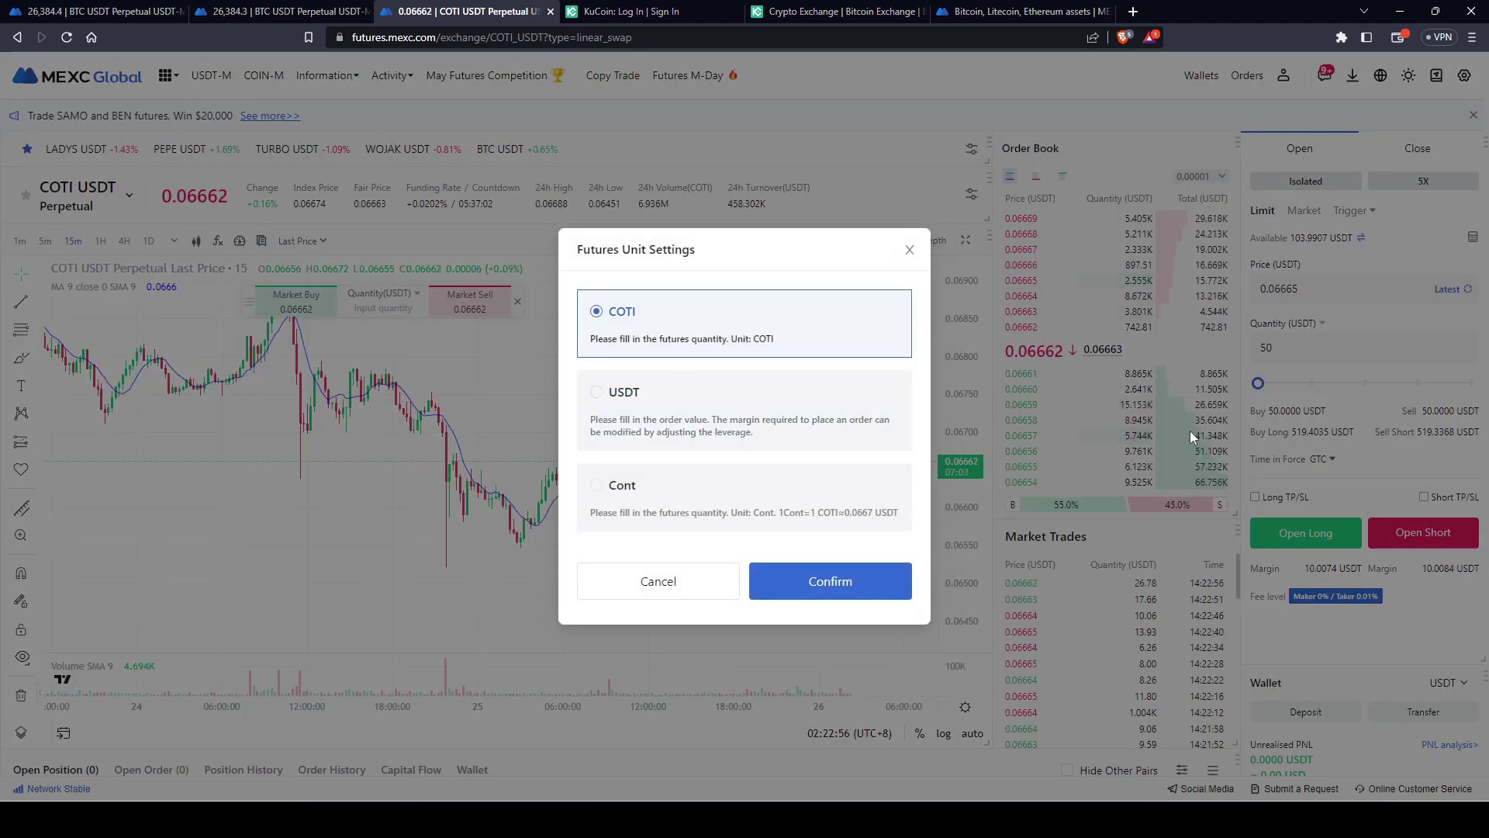
{"action": "left_click", "coordinate": [818, 595]}
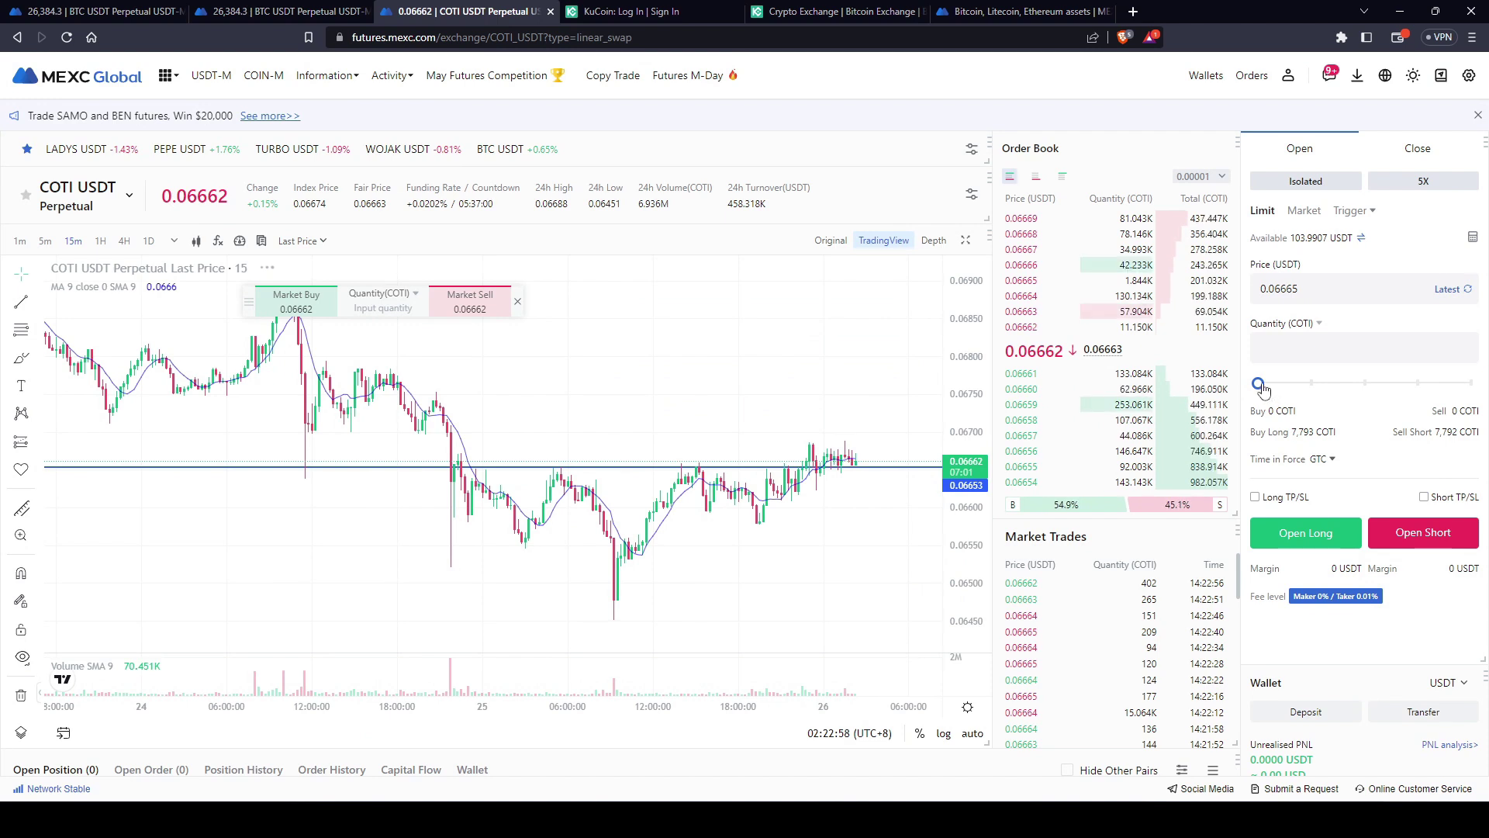
{"action": "left_click_drag", "start_coordinate": [1258, 383], "coordinate": [1307, 388]}
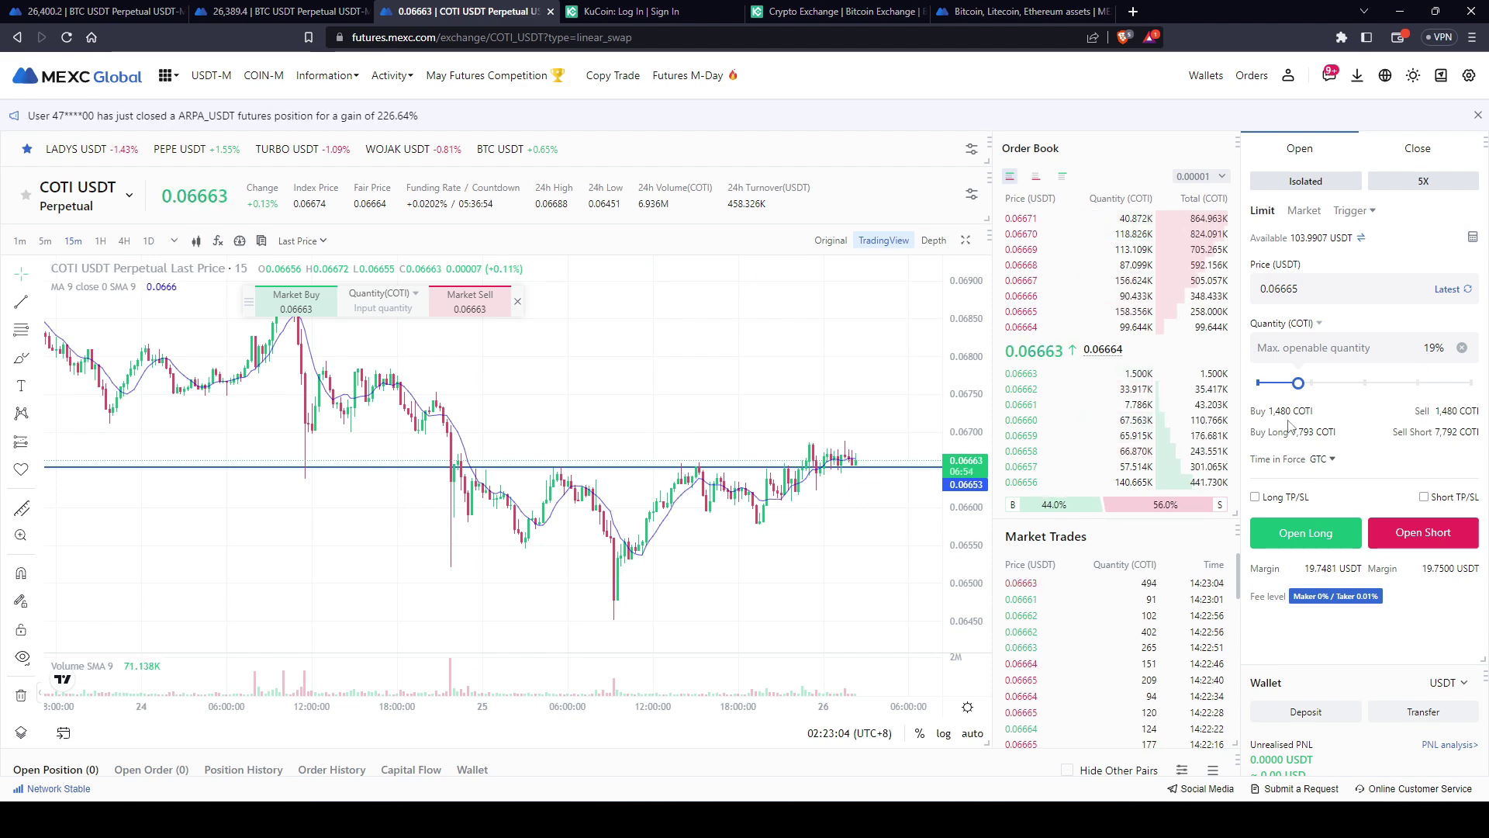
{"action": "left_click_drag", "start_coordinate": [1298, 383], "coordinate": [1256, 390]}
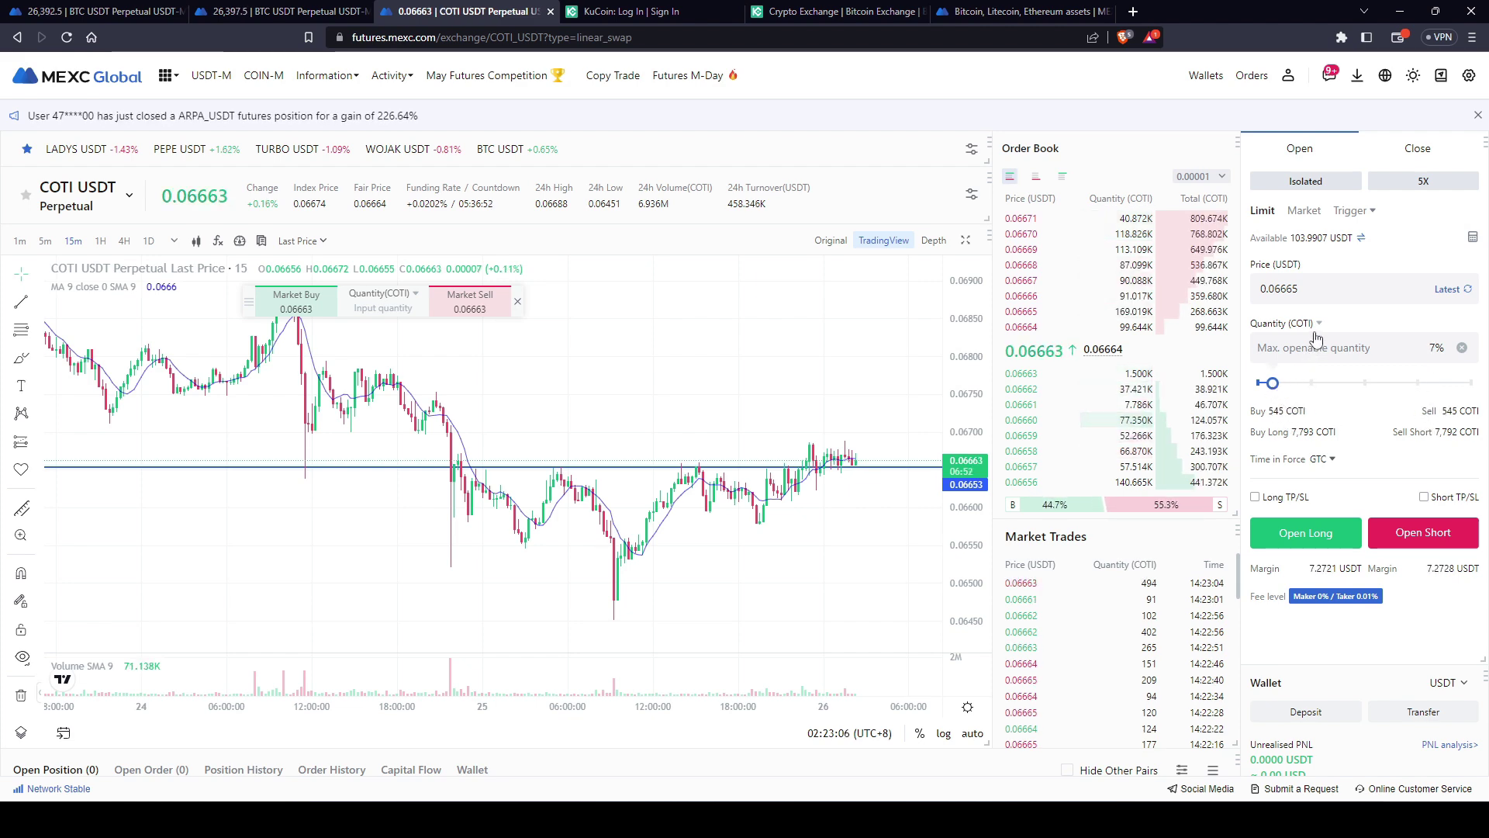
- Switch the quantity unit back to USDT and re-enter 50 USDT
{"action": "left_click", "coordinate": [1319, 322]}
{"action": "left_click", "coordinate": [733, 413]}
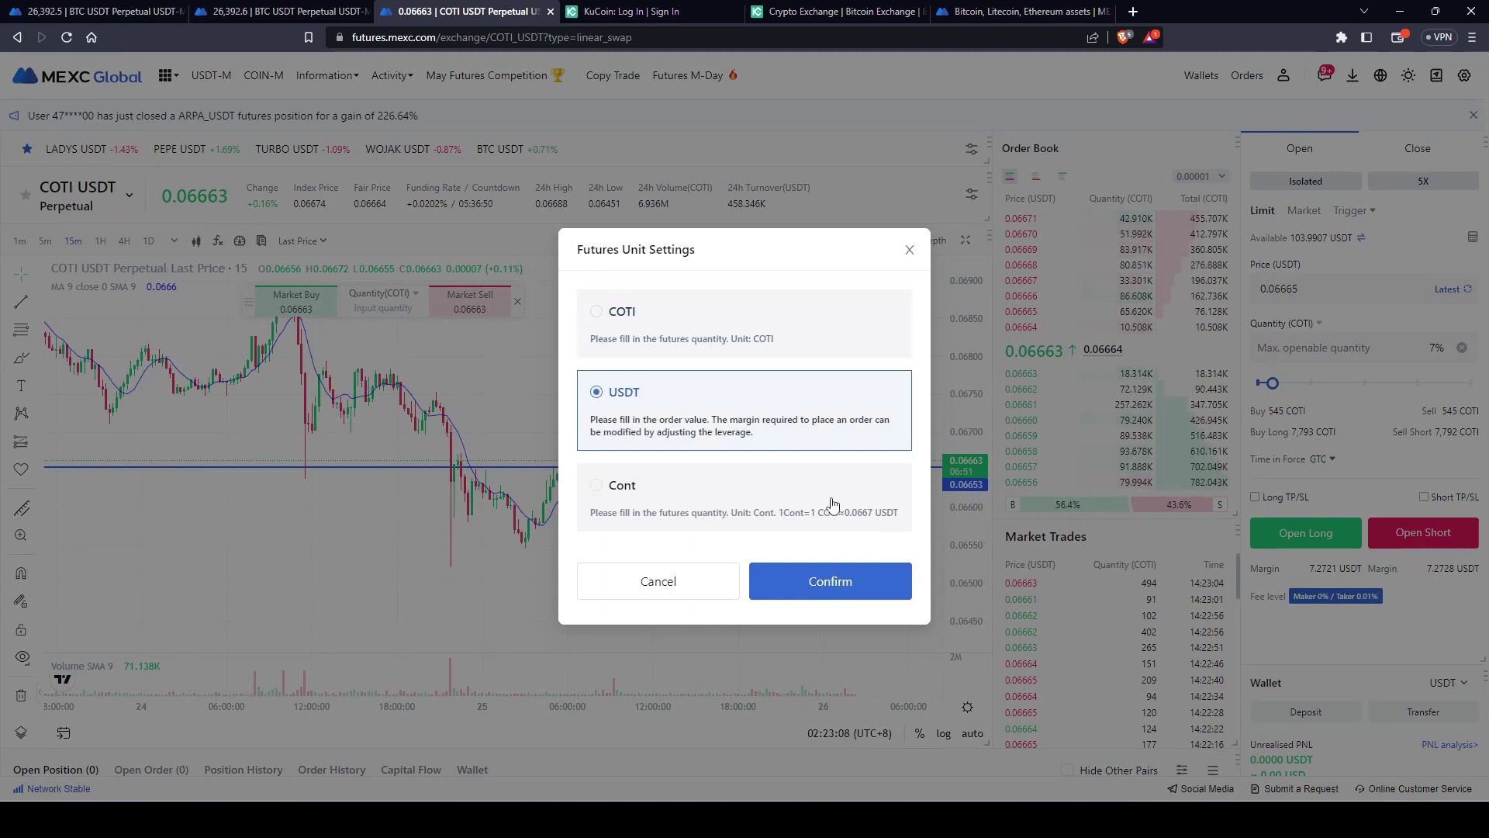
{"action": "left_click", "coordinate": [867, 581]}
{"action": "left_click", "coordinate": [1335, 348]}
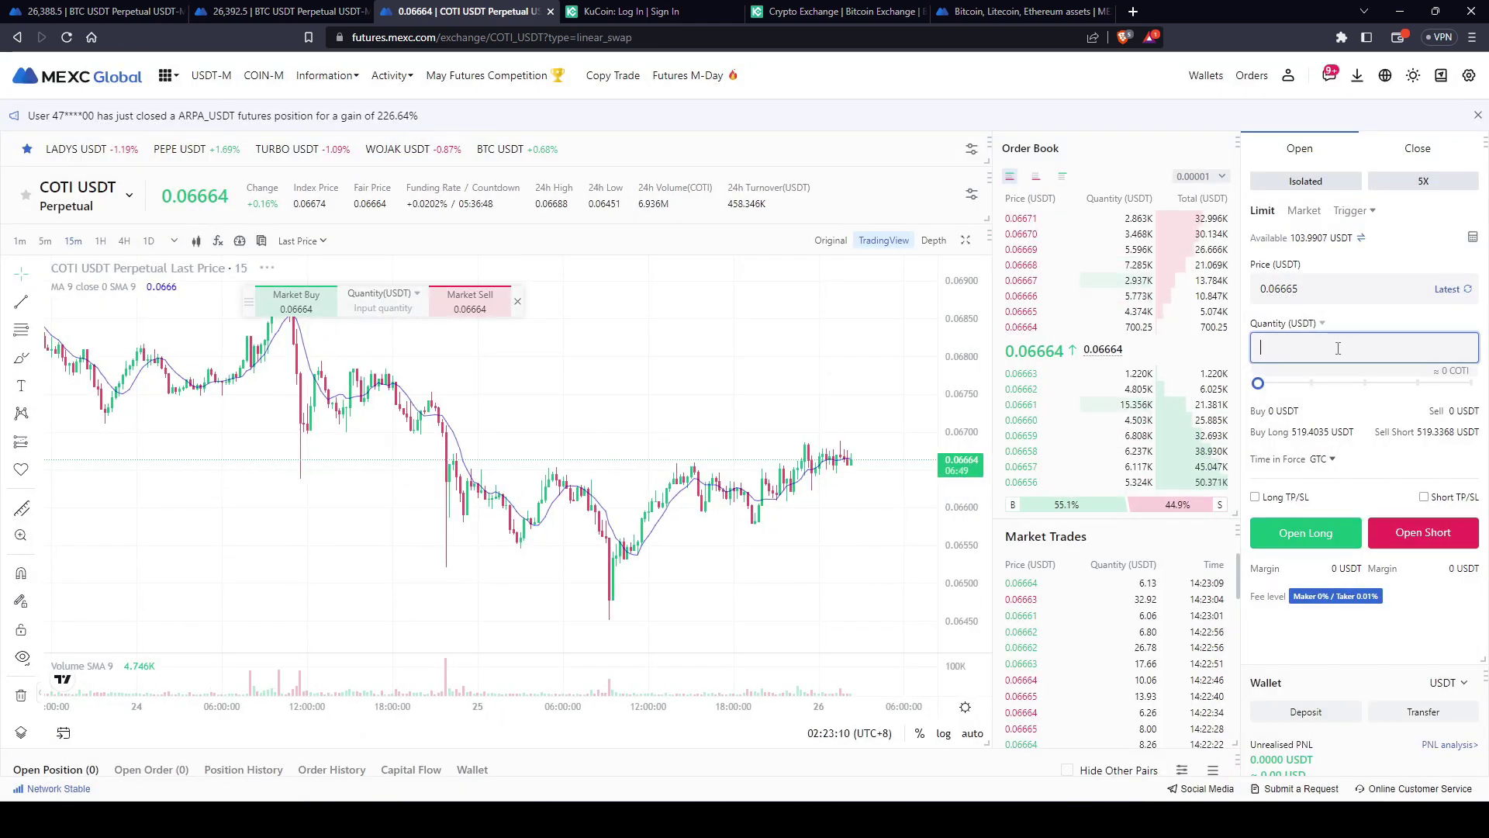
{"action": "type", "text": "50"}
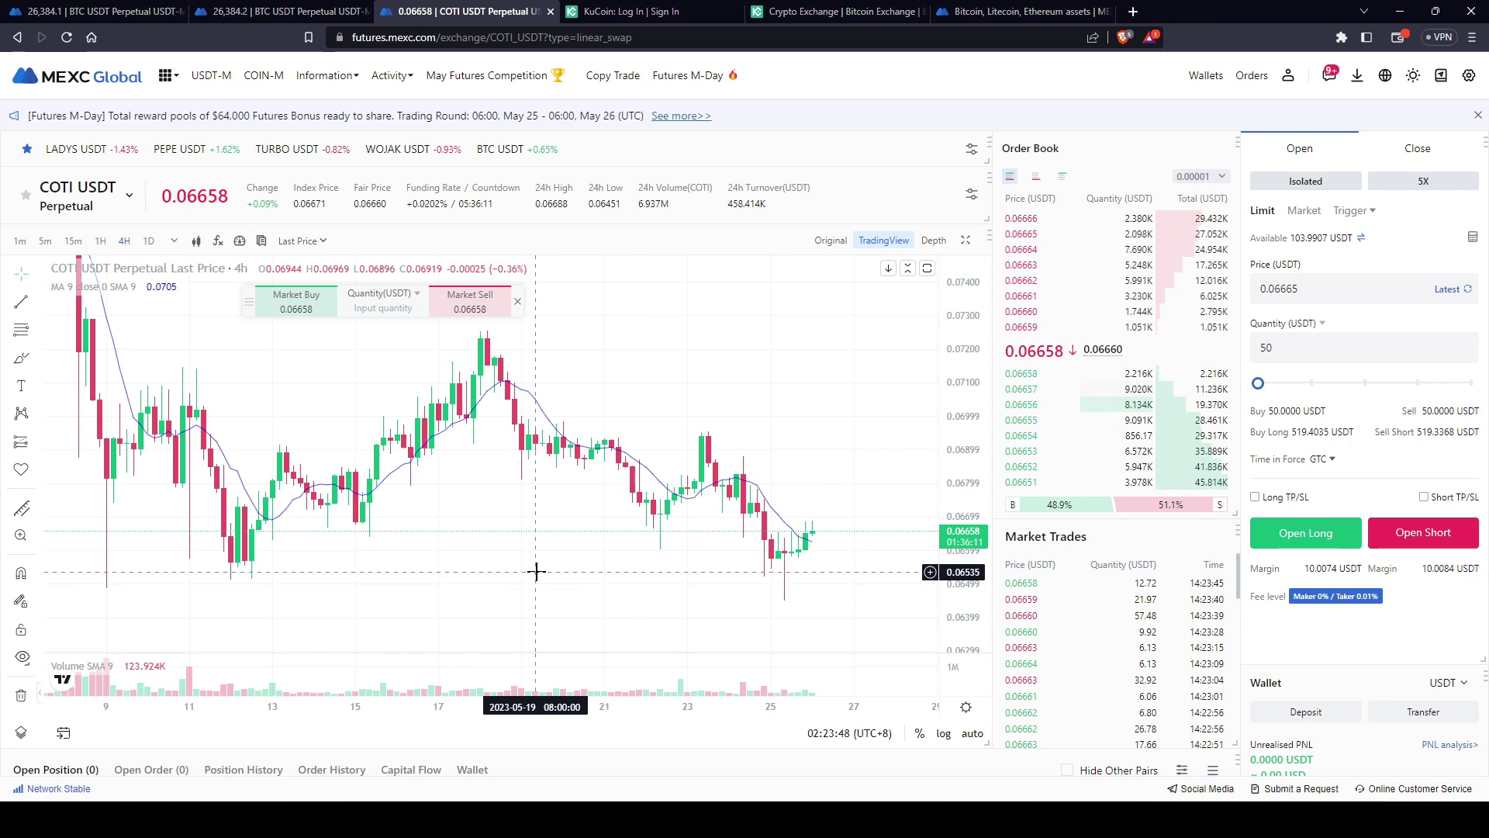
{"action": "left_click_drag", "start_coordinate": [496, 555], "coordinate": [481, 542]}
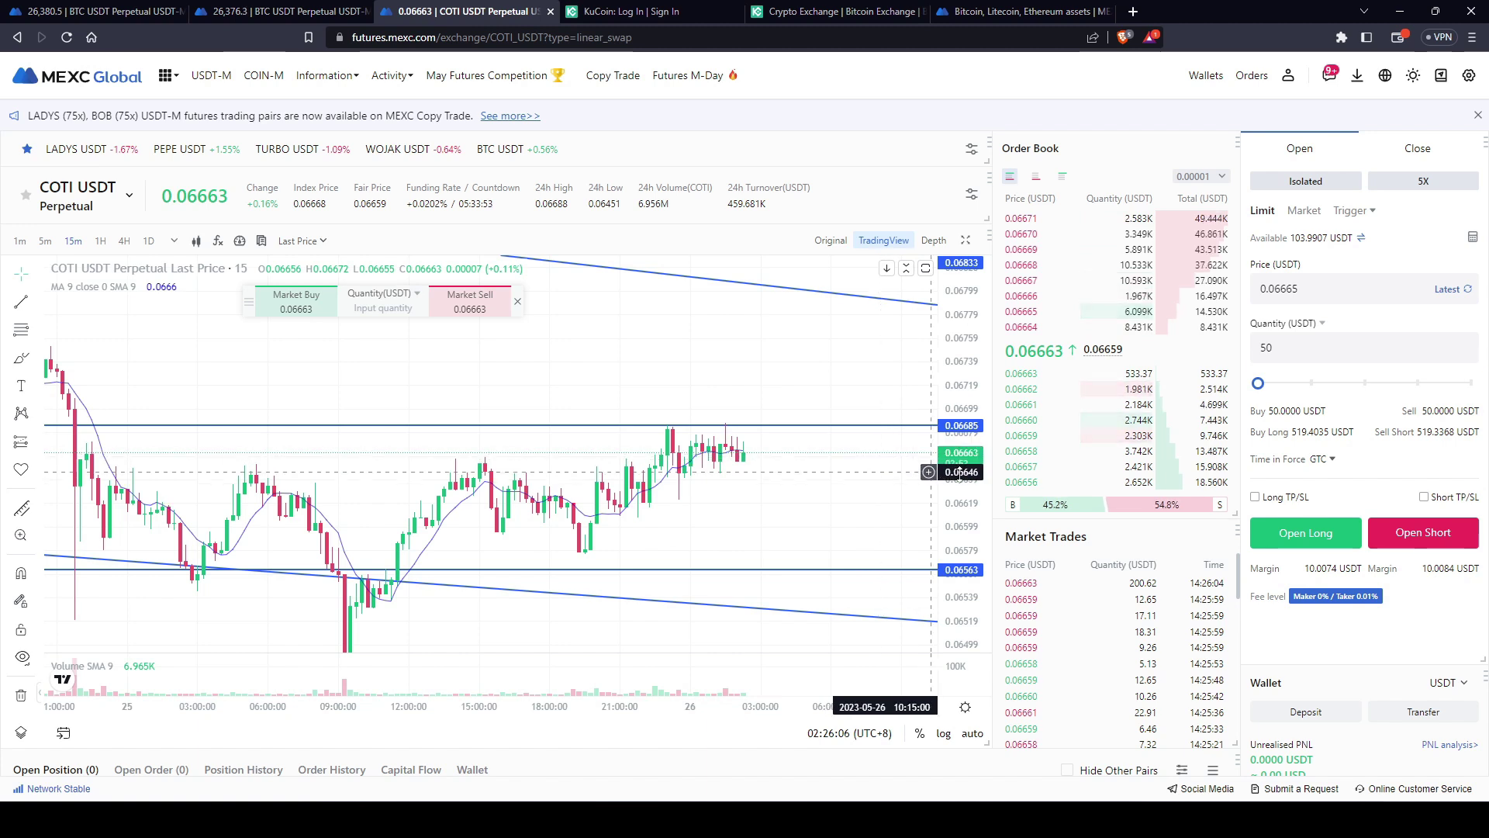
- Enable the short take-profit and stop-loss trigger fields on the COTI order
{"action": "left_click", "coordinate": [1272, 292]}
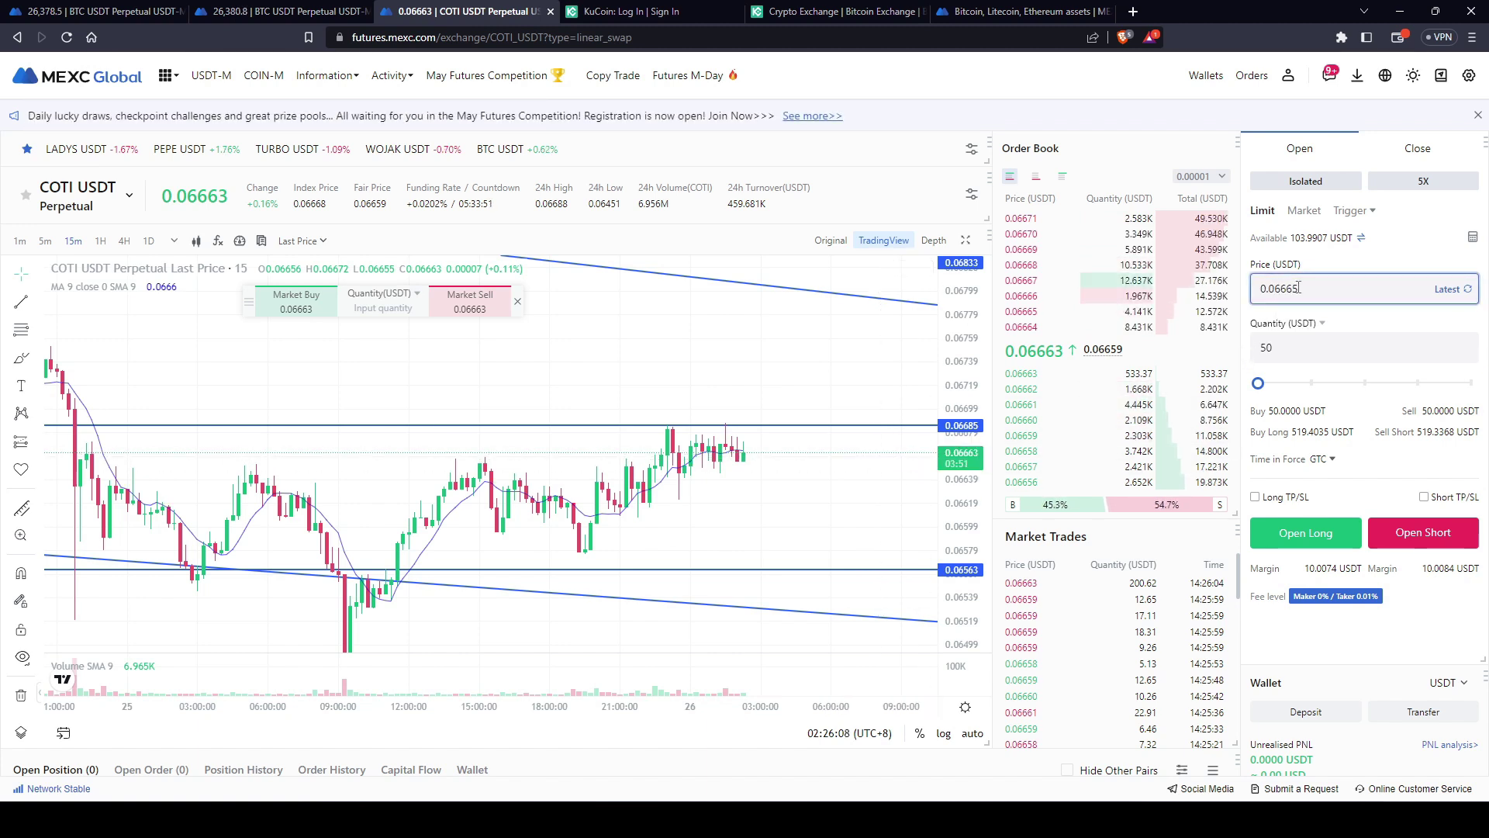
{"action": "left_click", "coordinate": [1271, 346]}
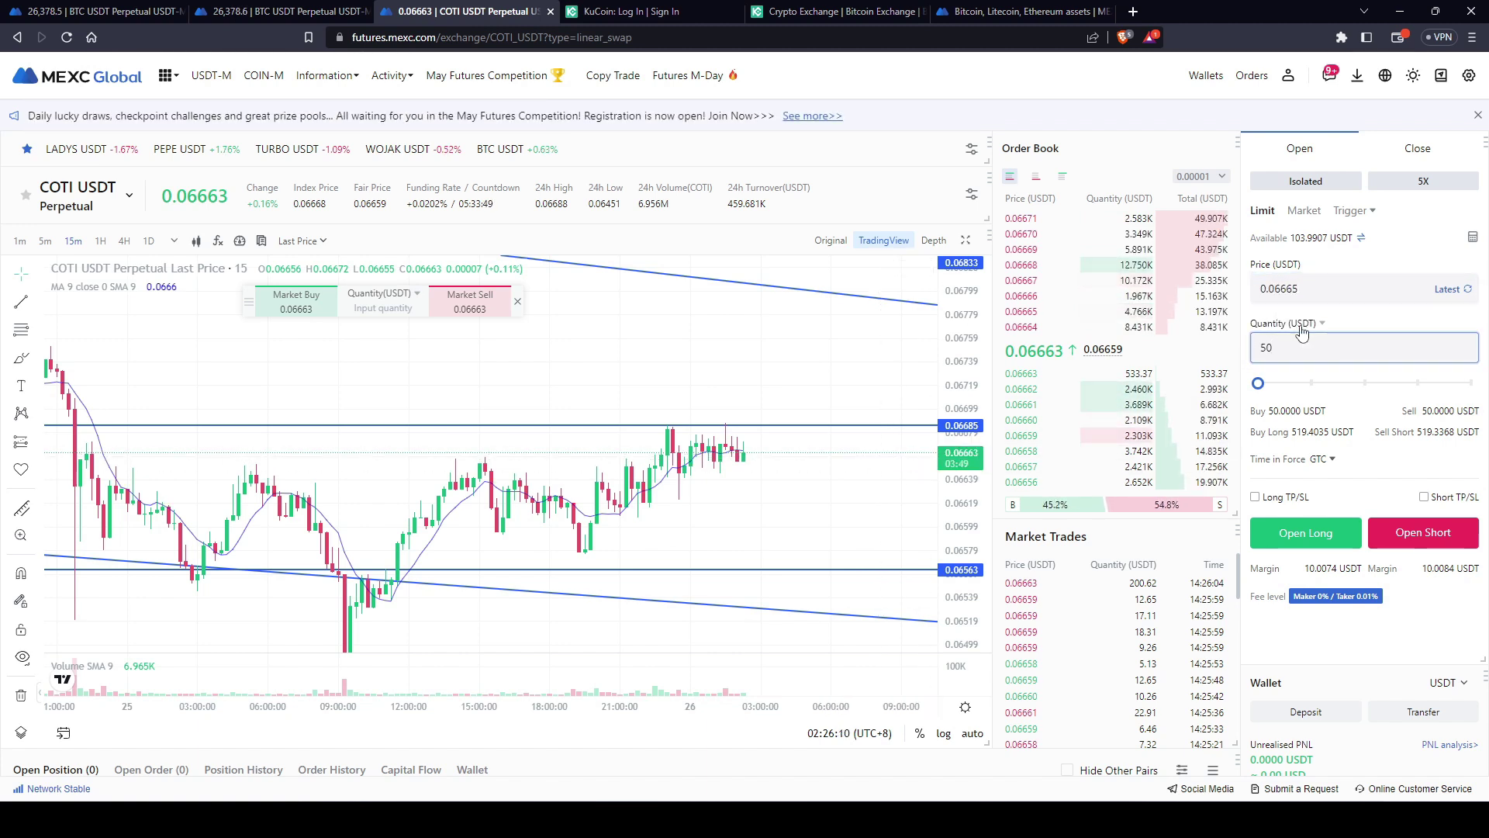
{"action": "left_click", "coordinate": [1423, 498]}
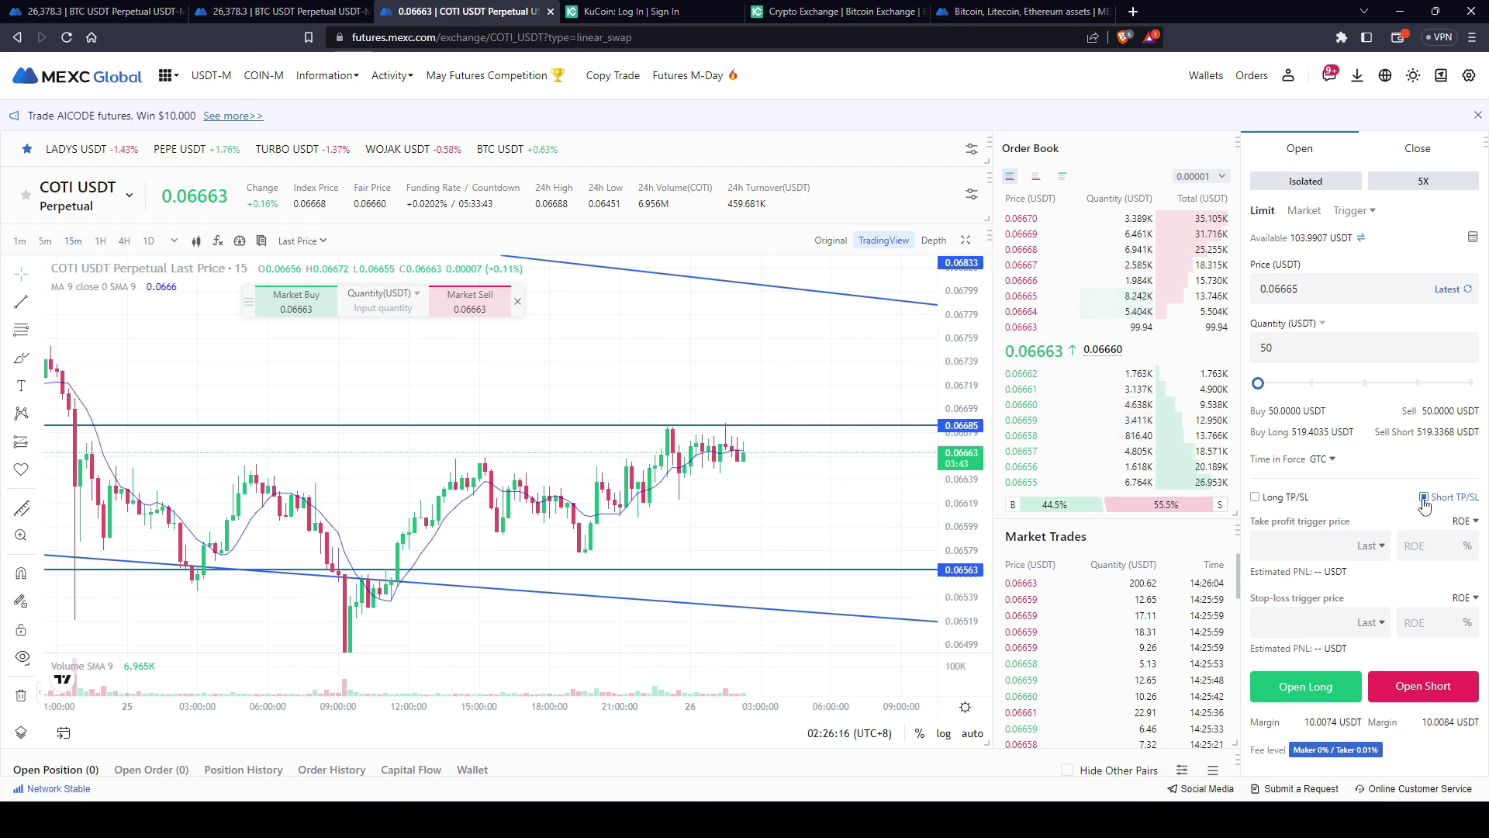
{"action": "left_click", "coordinate": [1330, 539]}
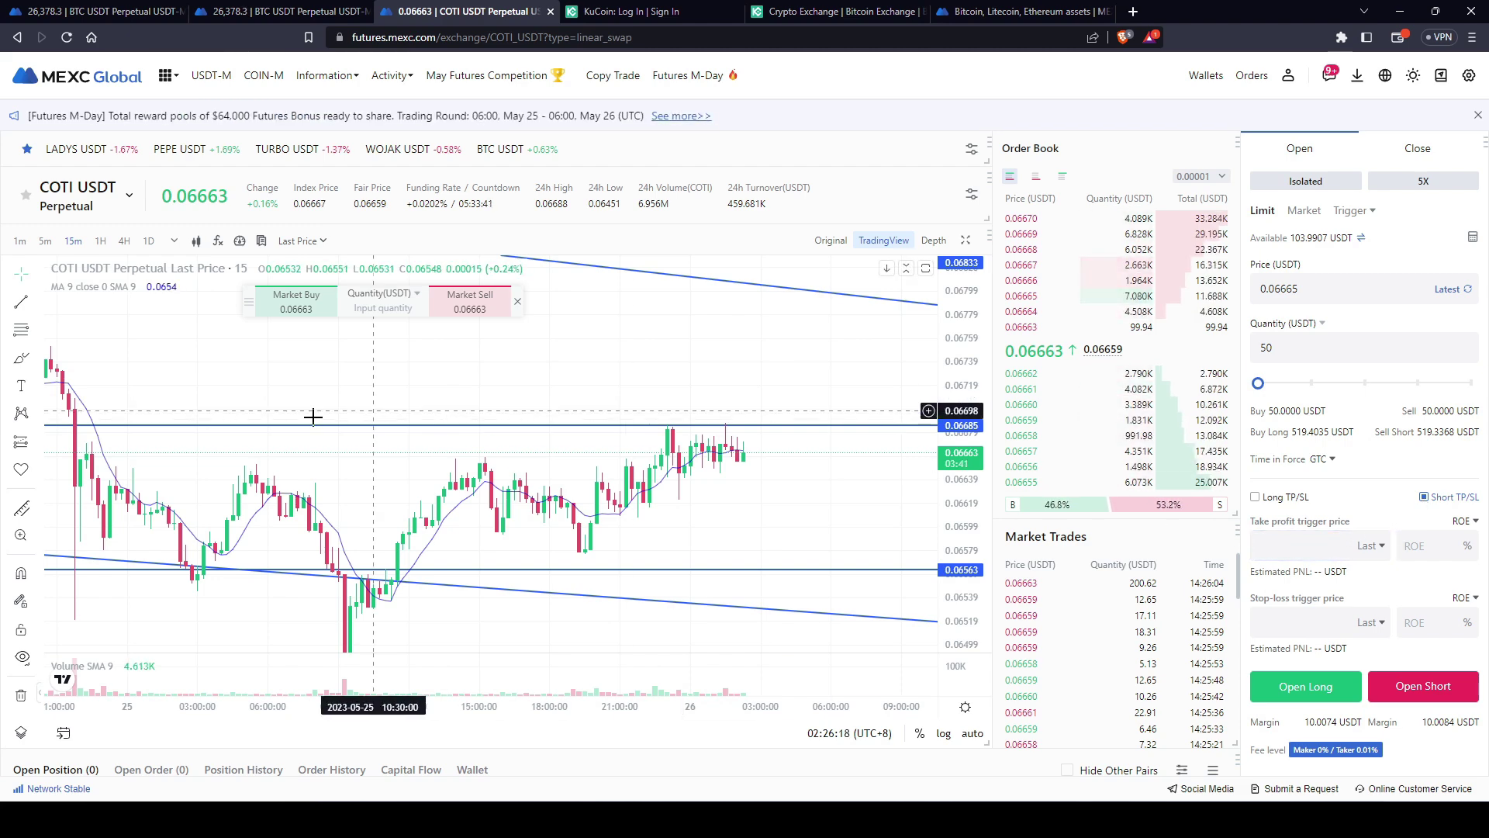
- Draw orange horizontal rays at 0.06583 and 0.06692 on the COTI chart
{"action": "left_click", "coordinate": [39, 309]}
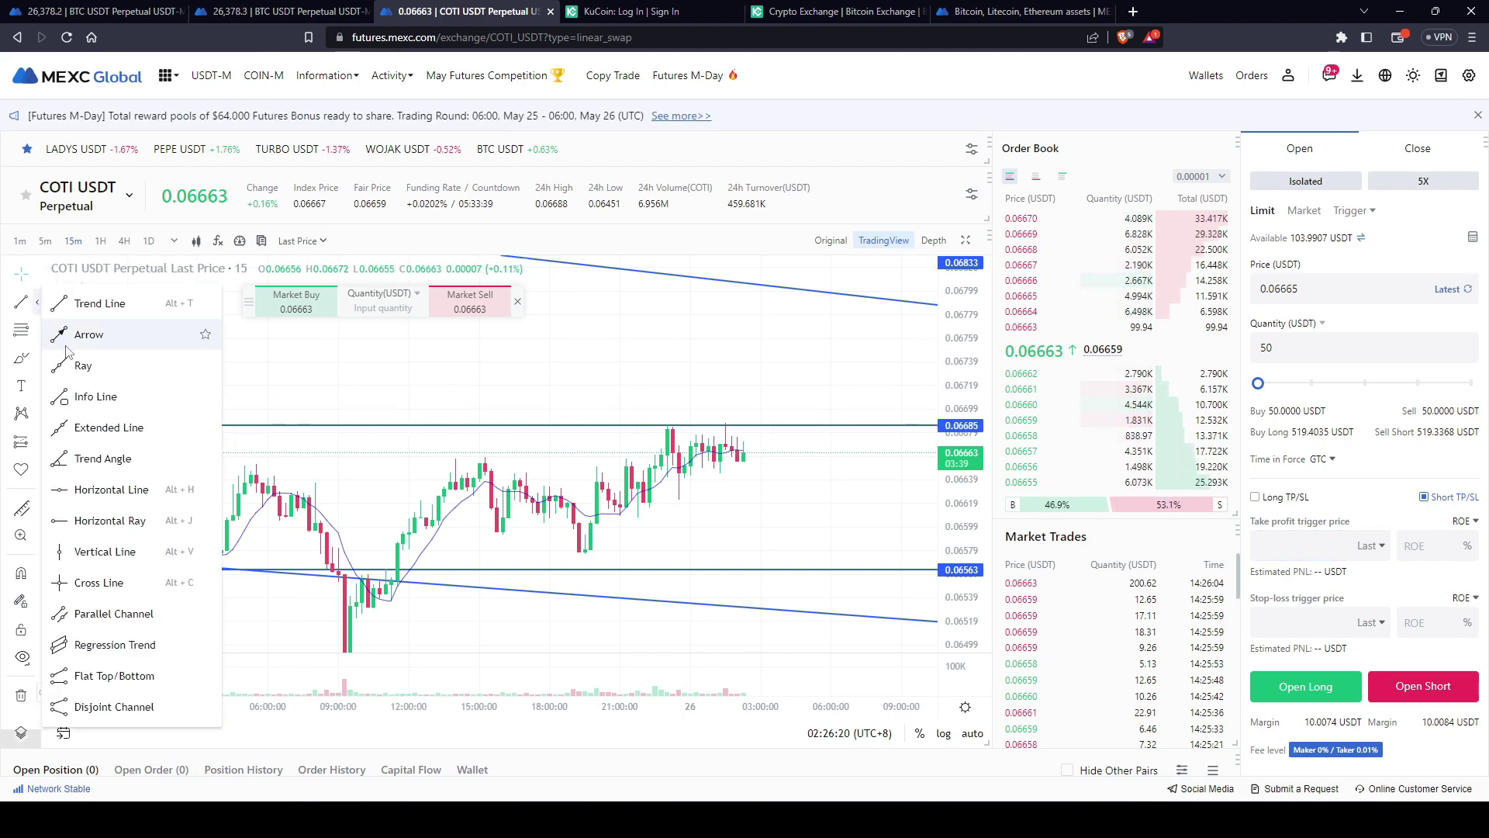
{"action": "left_click", "coordinate": [97, 522]}
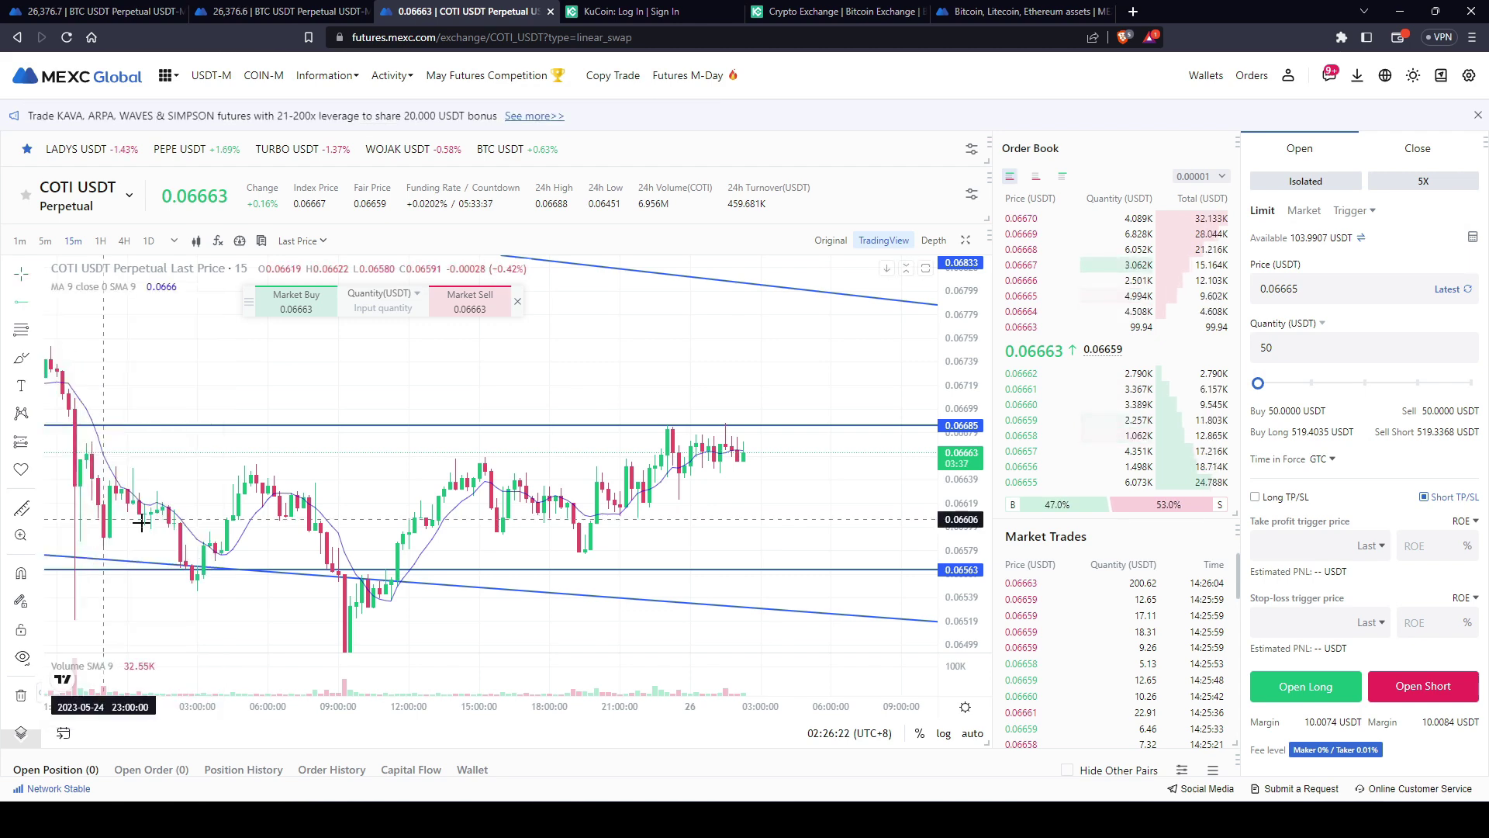
{"action": "left_click", "coordinate": [708, 546]}
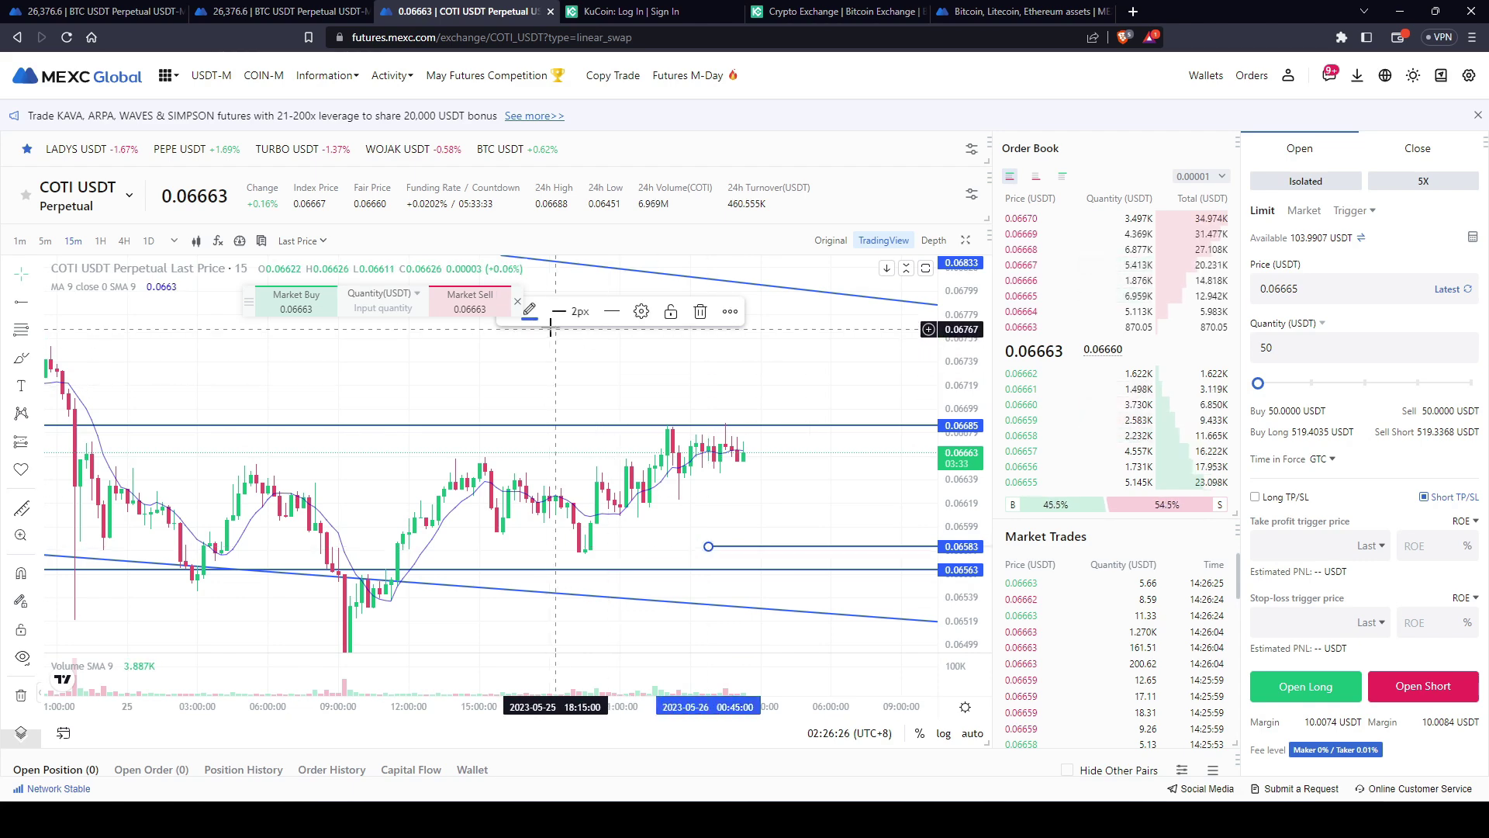
{"action": "left_click", "coordinate": [529, 310]}
{"action": "left_click", "coordinate": [546, 465]}
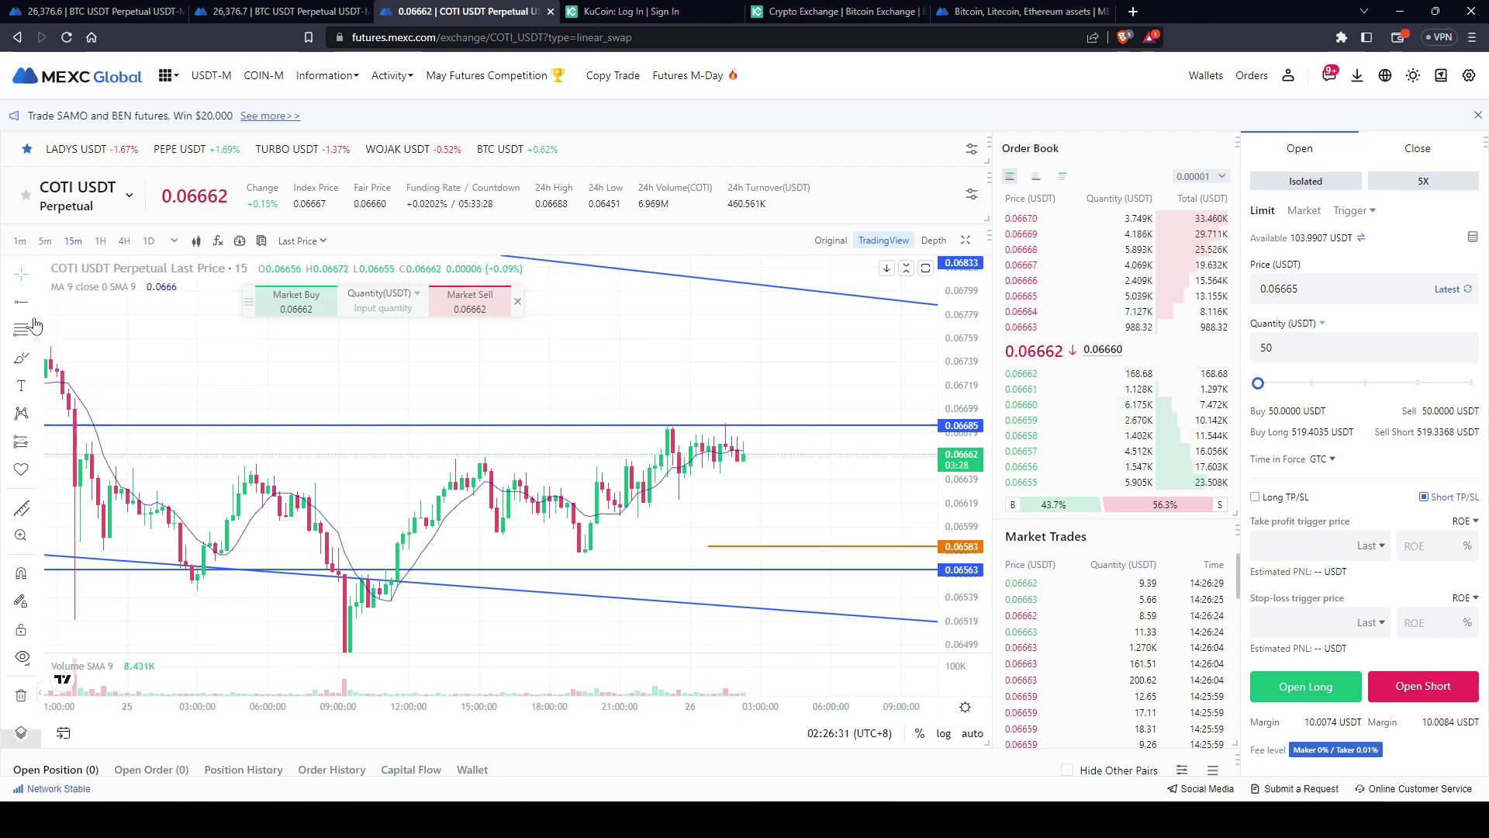
{"action": "left_click", "coordinate": [713, 416]}
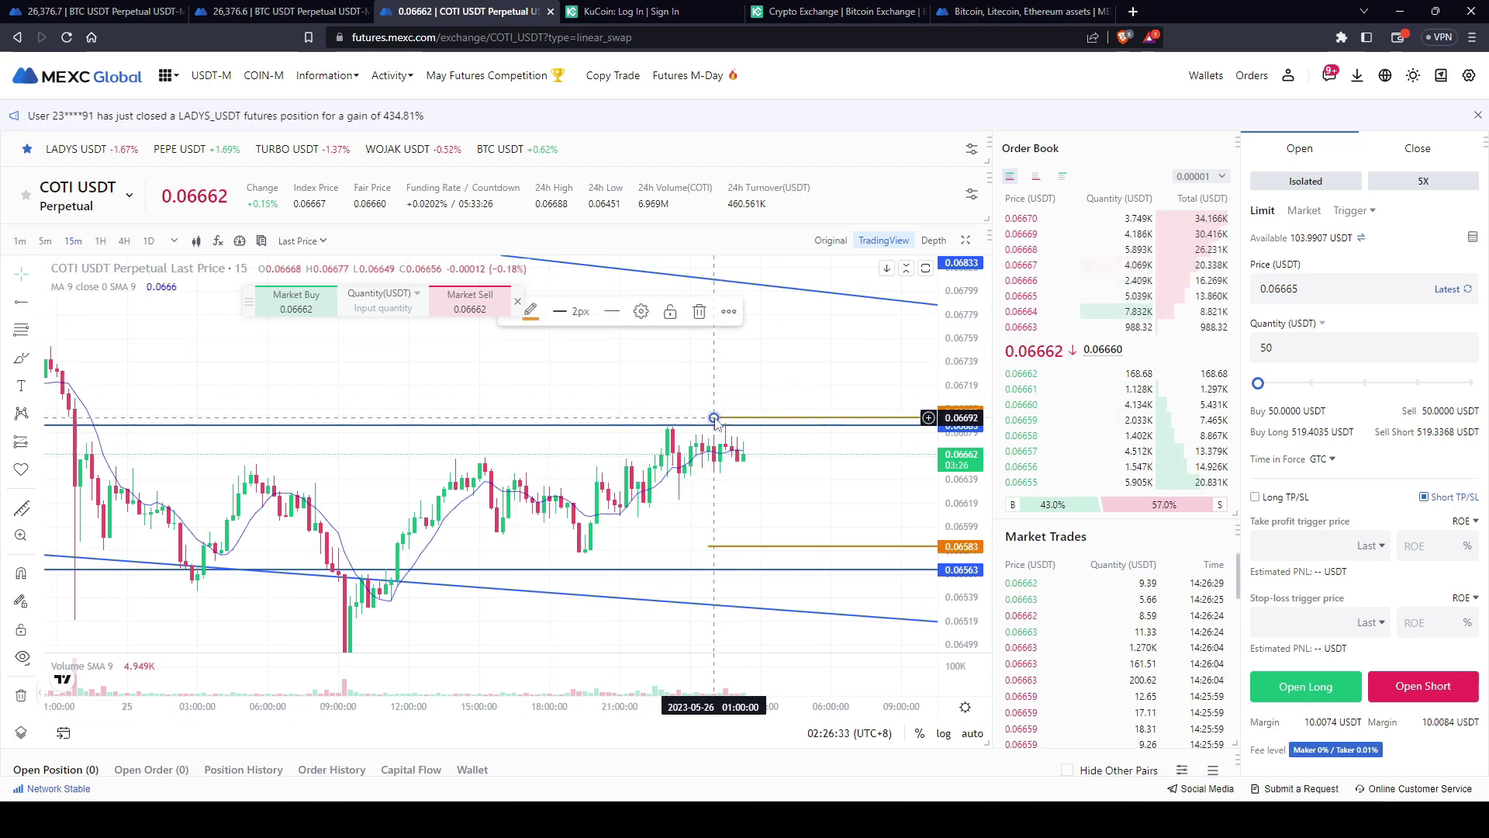
{"action": "left_click", "coordinate": [842, 520]}
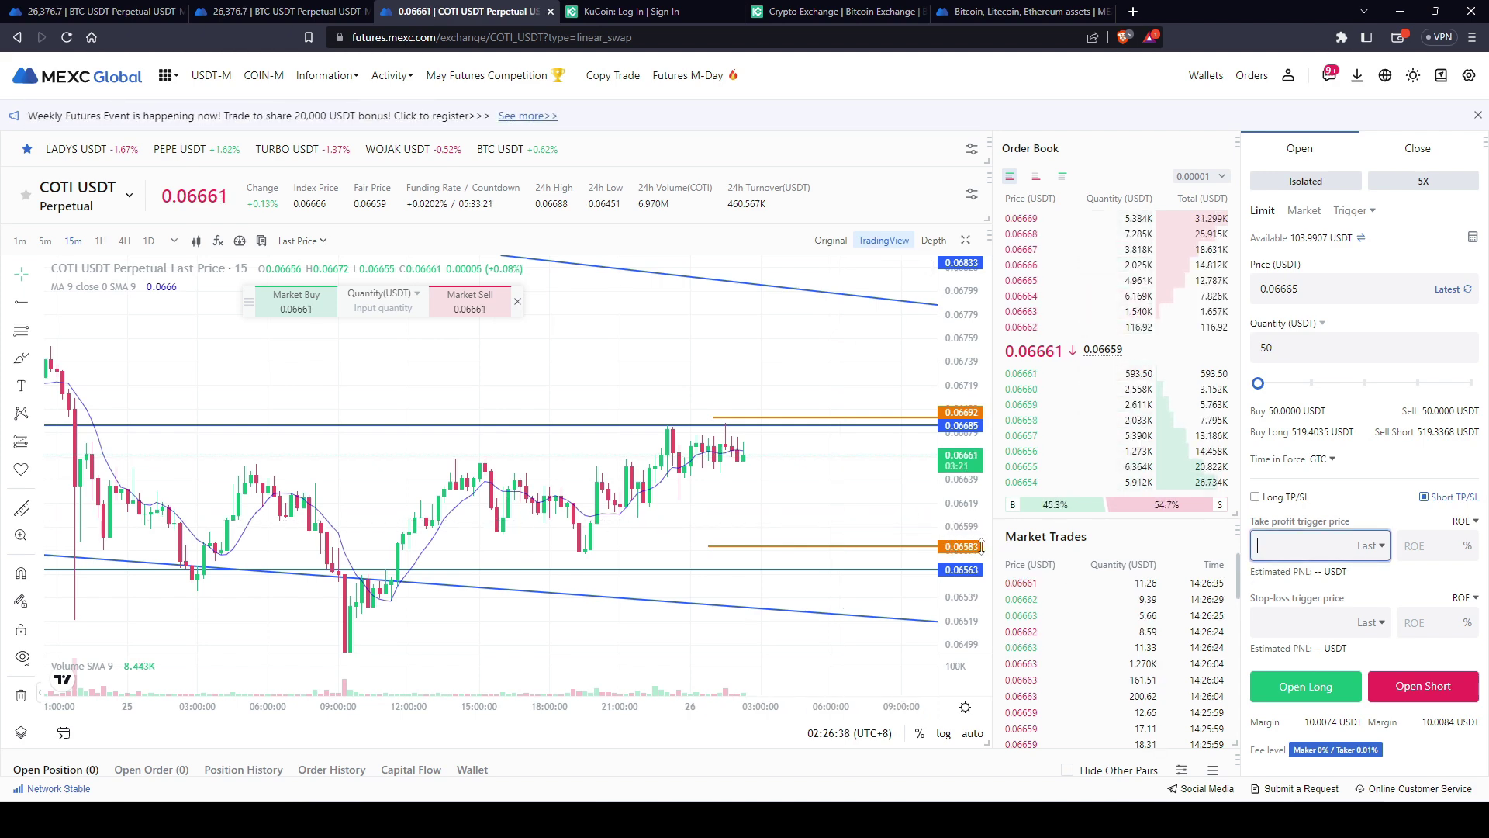
- Place the COTI limit short at 0.06665 with take profit 0.06583 and stop loss 0.06692
{"action": "type", "text": "0.0"}
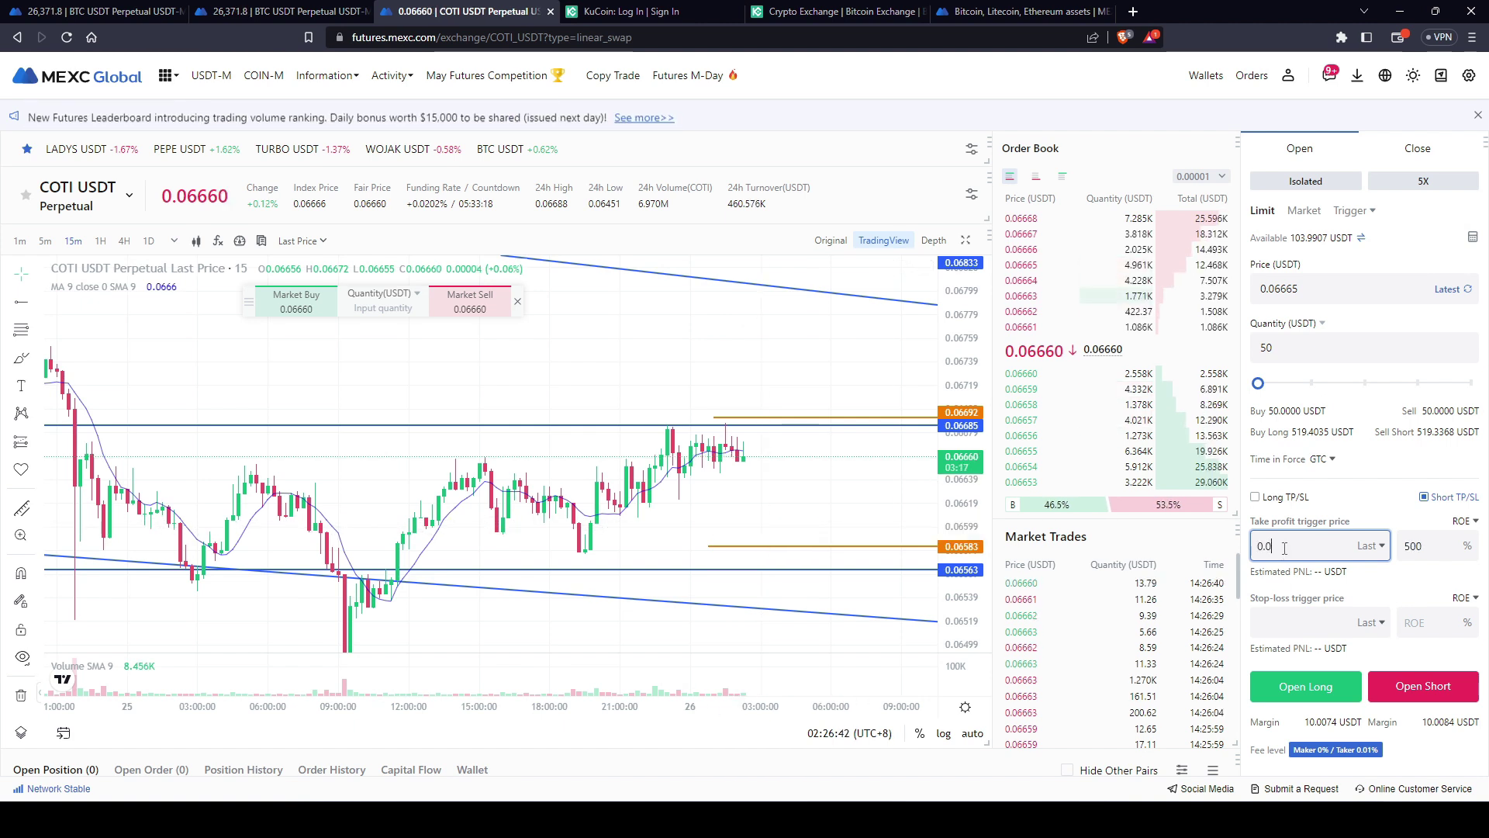
{"action": "type", "text": "6583"}
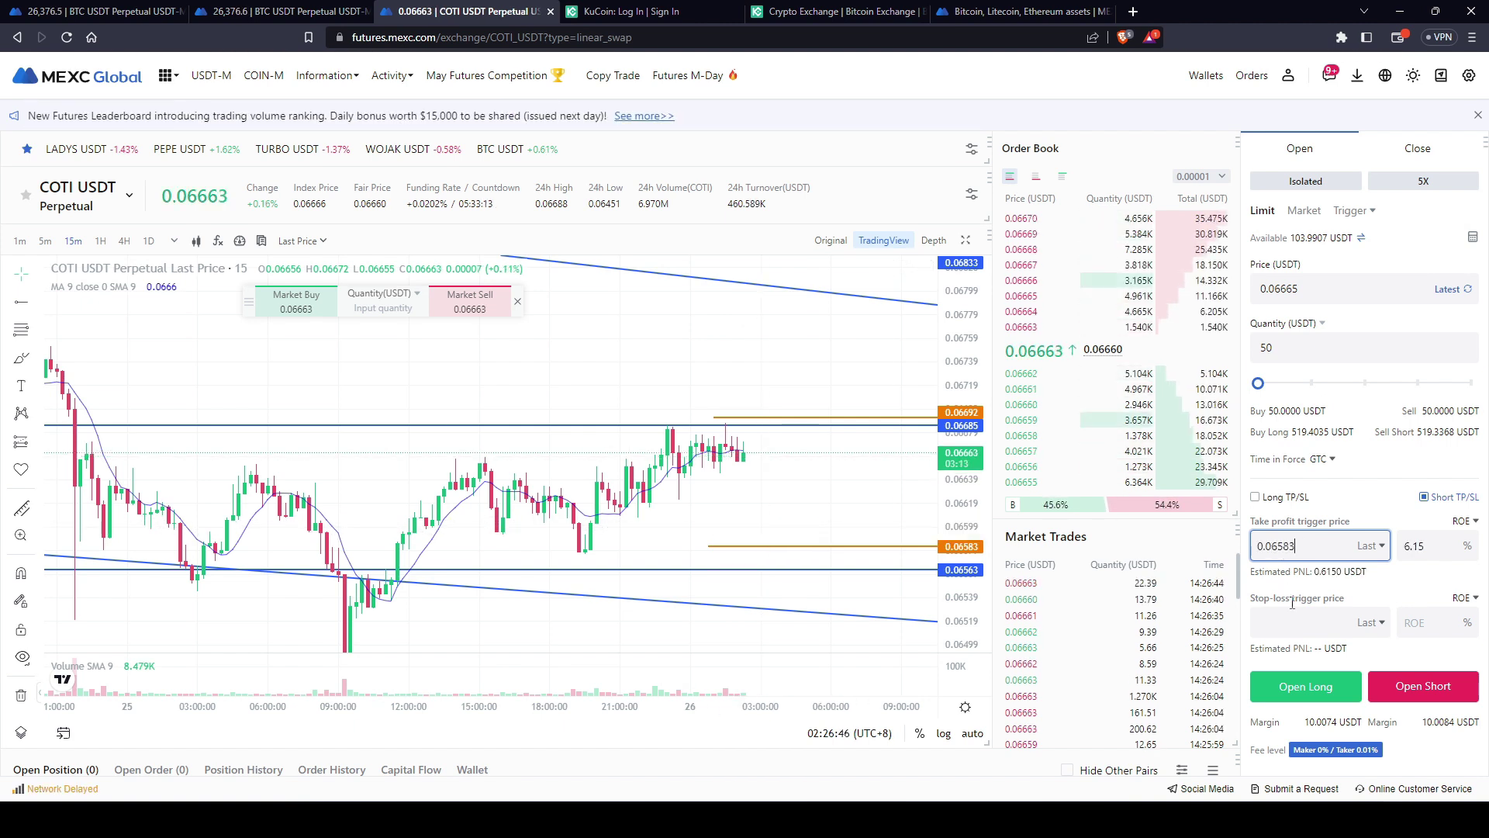
{"action": "left_click", "coordinate": [1290, 624]}
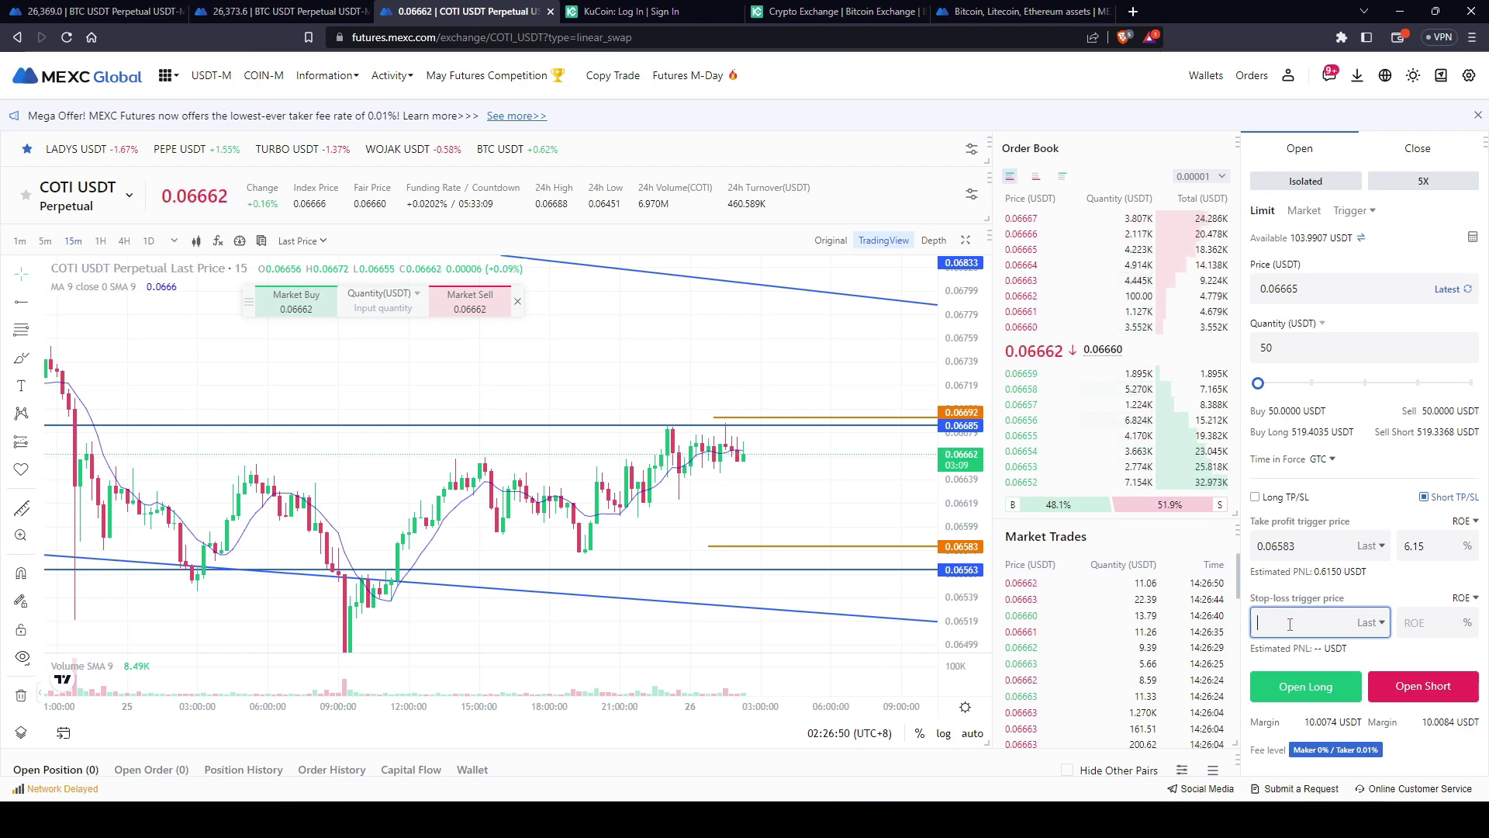
{"action": "type", "text": "0.06692"}
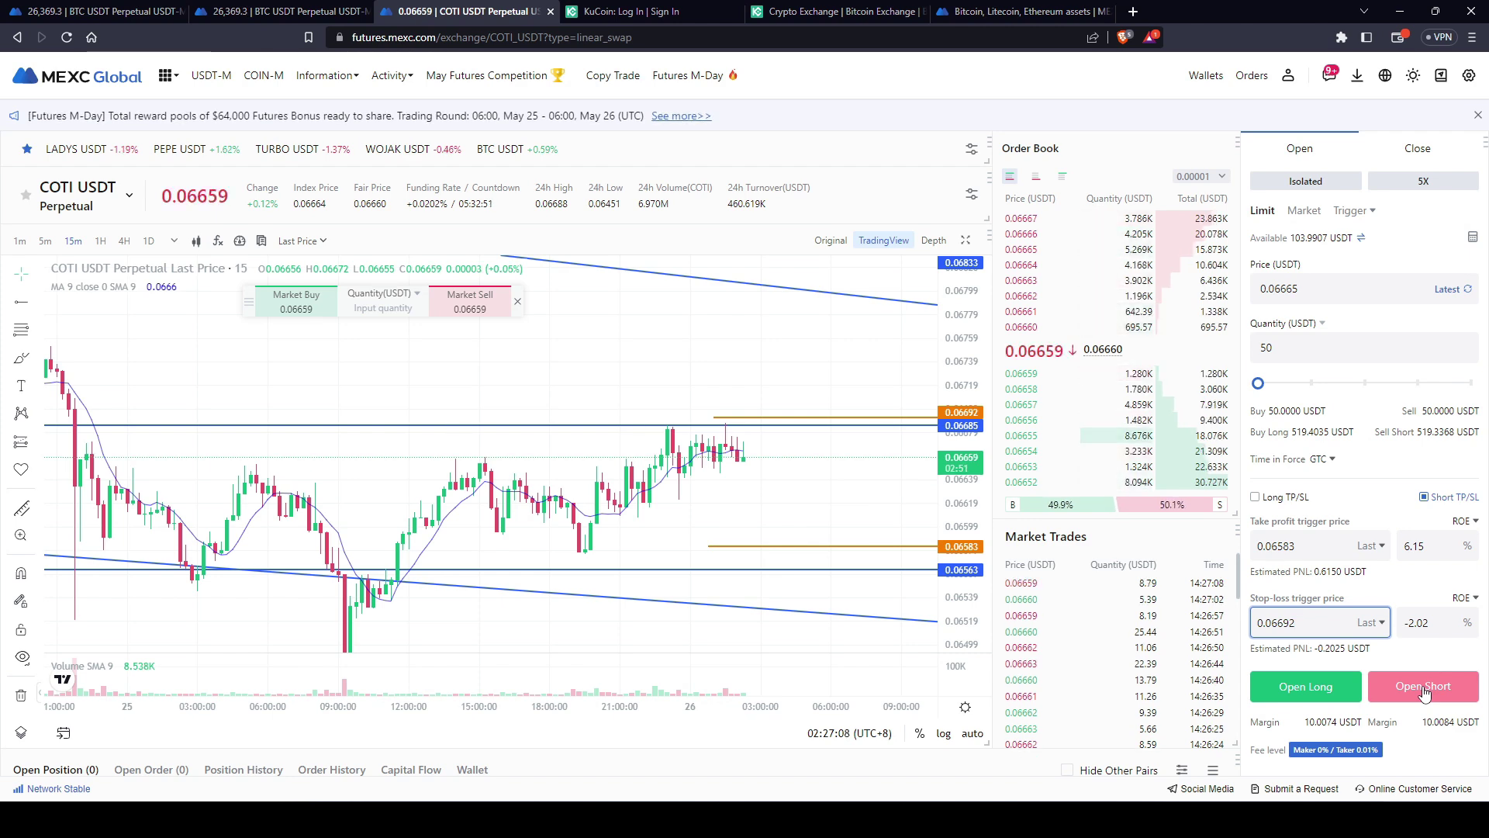
{"action": "left_click", "coordinate": [1425, 689]}
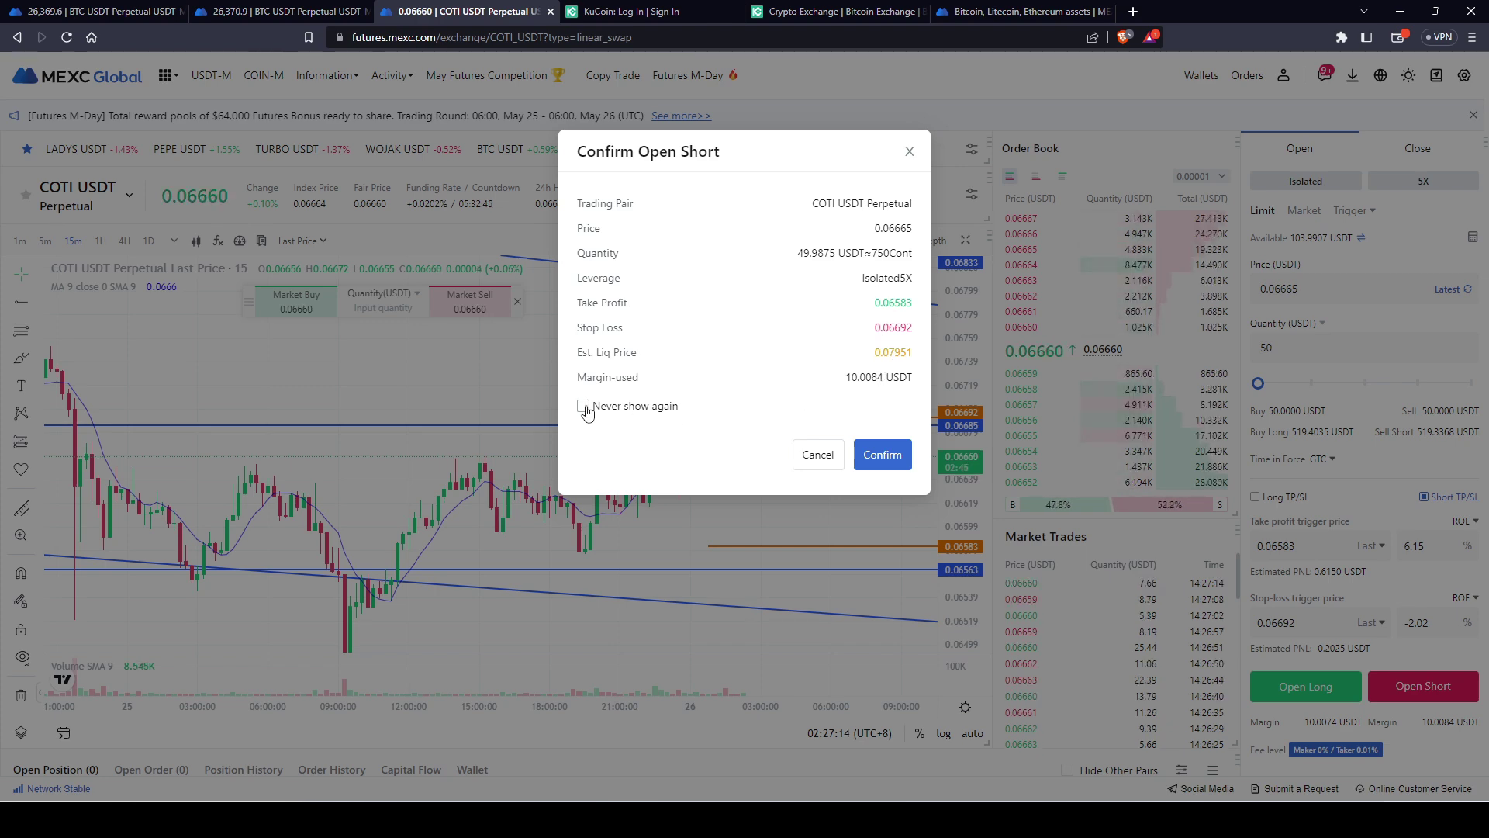
{"action": "left_click", "coordinate": [883, 458]}
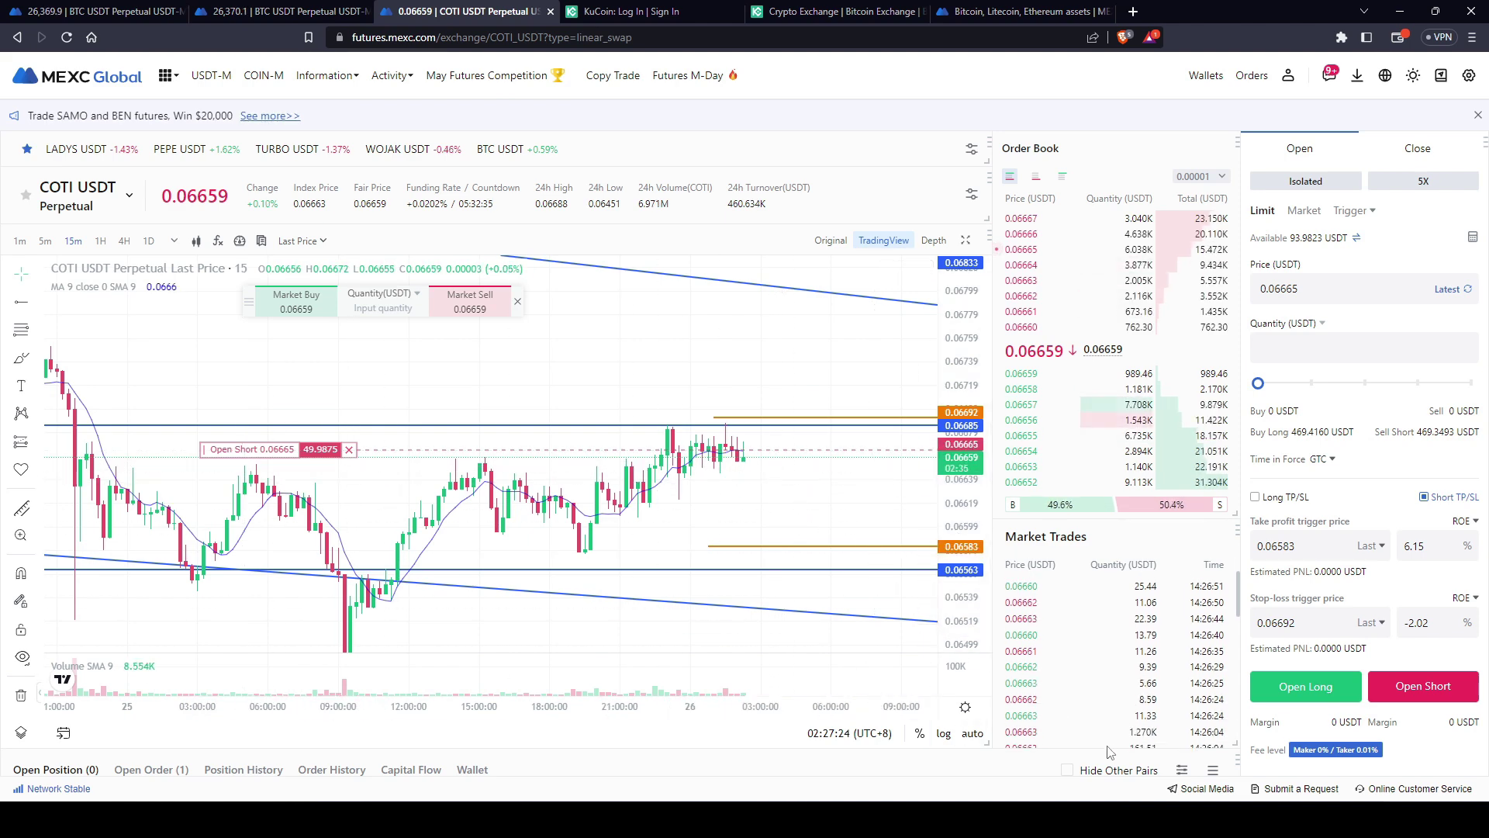
{"action": "scroll", "coordinate": [1048, 746], "scroll_direction": "down", "scroll_amount": 1}
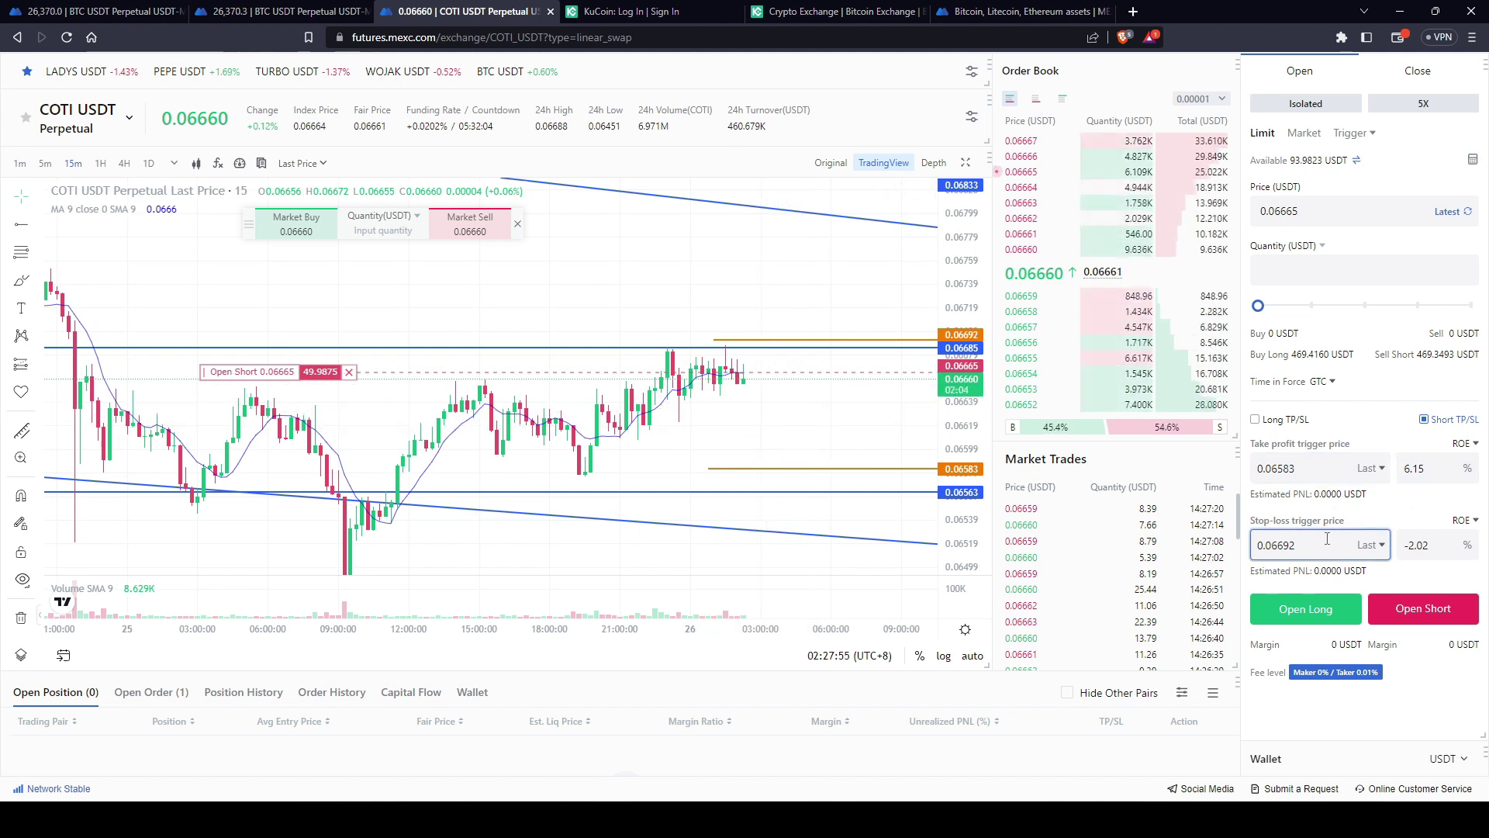
- Scroll up the BEN USDT Perpetual futures page to check the orders area at 10X leverage
{"action": "scroll", "coordinate": [1246, 564], "scroll_direction": "up", "scroll_amount": 1}
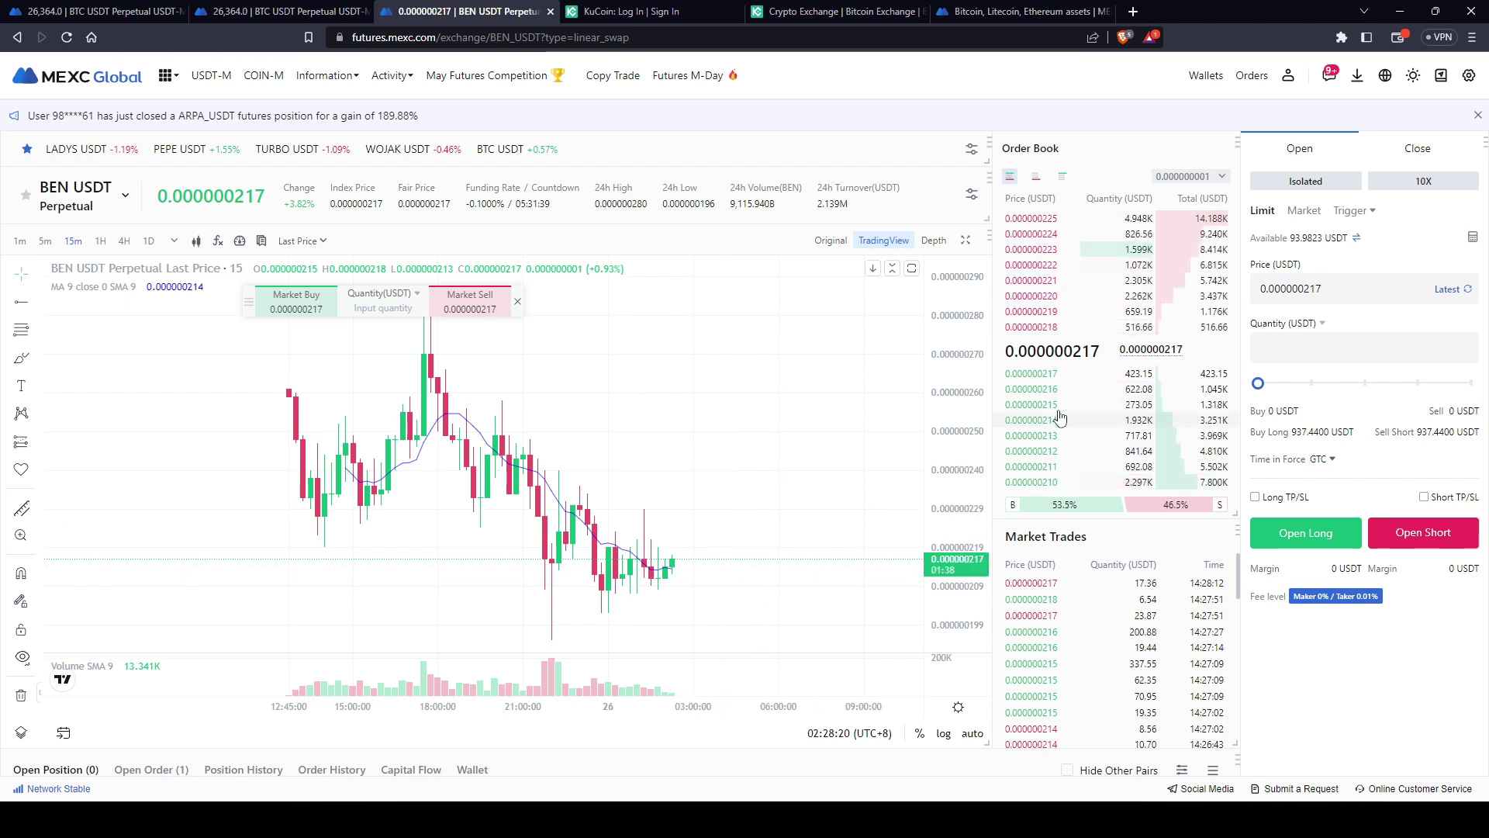
- Place a 10X limit long on BEN USDT for amount 25 at 0.000000215 and confirm it
{"action": "left_click", "coordinate": [1284, 348]}
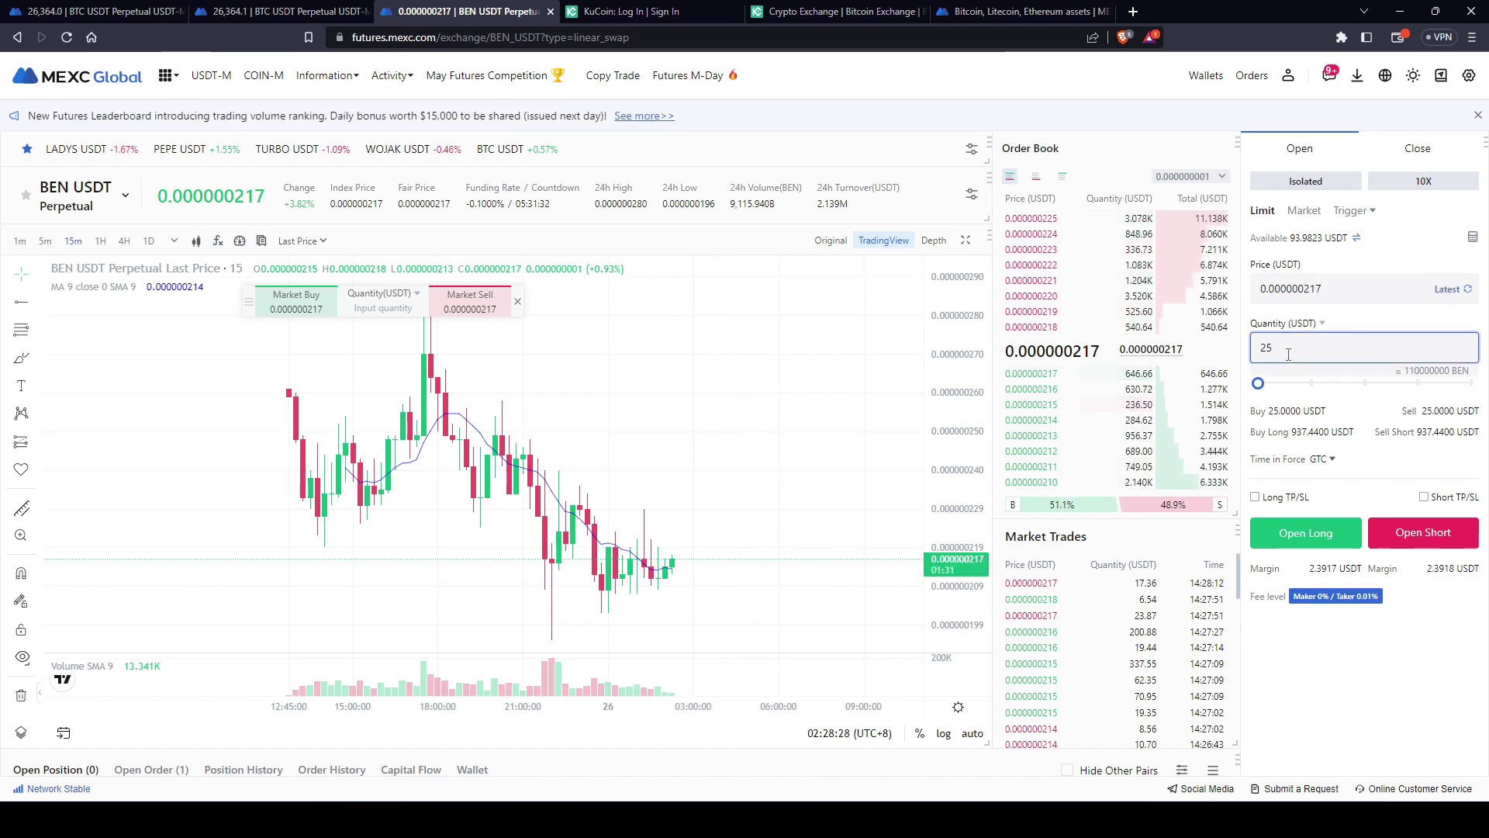
{"action": "type", "text": "25"}
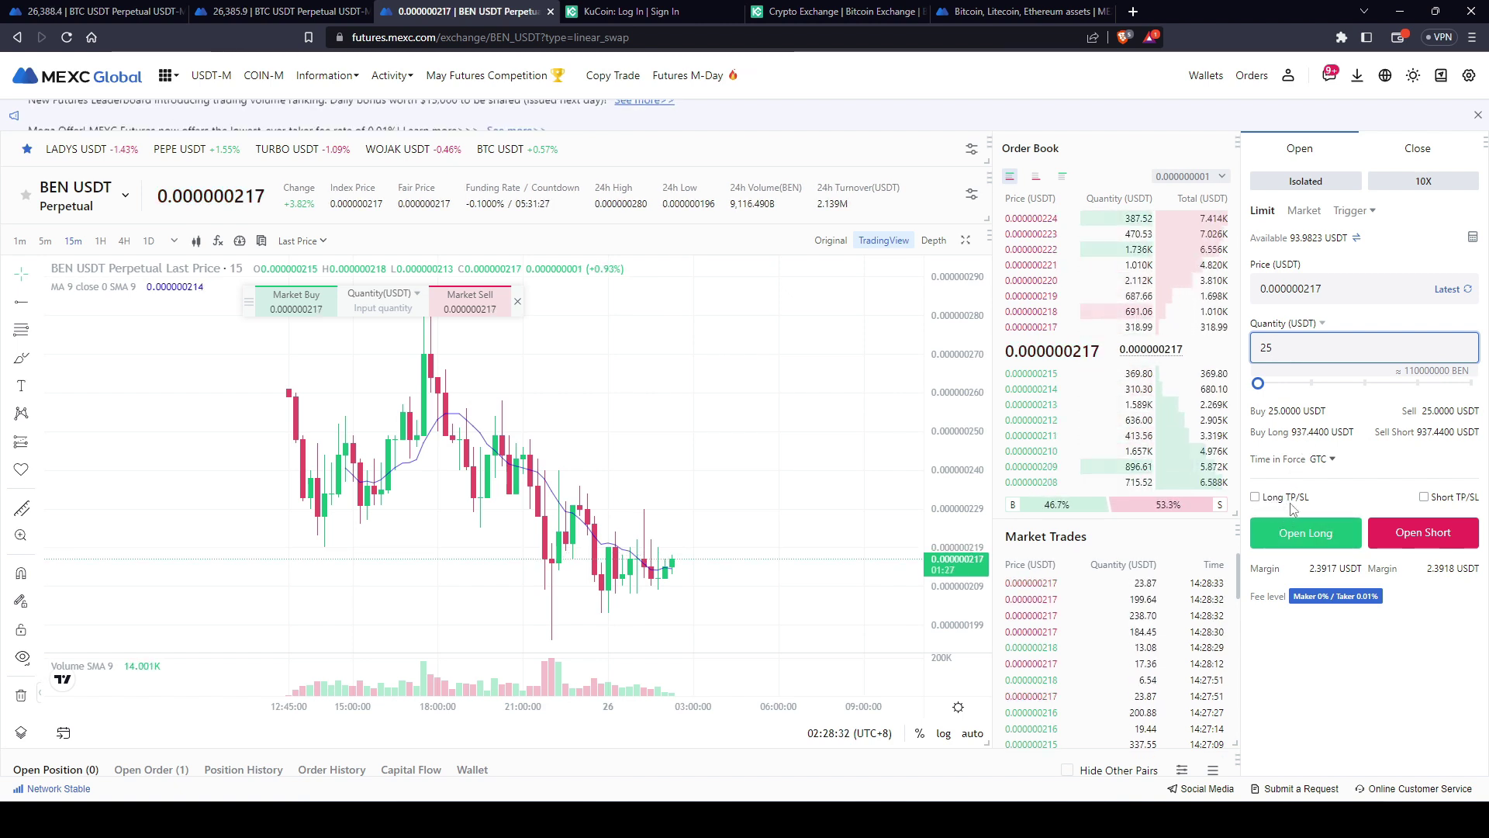
{"action": "left_click_drag", "start_coordinate": [1316, 288], "coordinate": [1327, 289]}
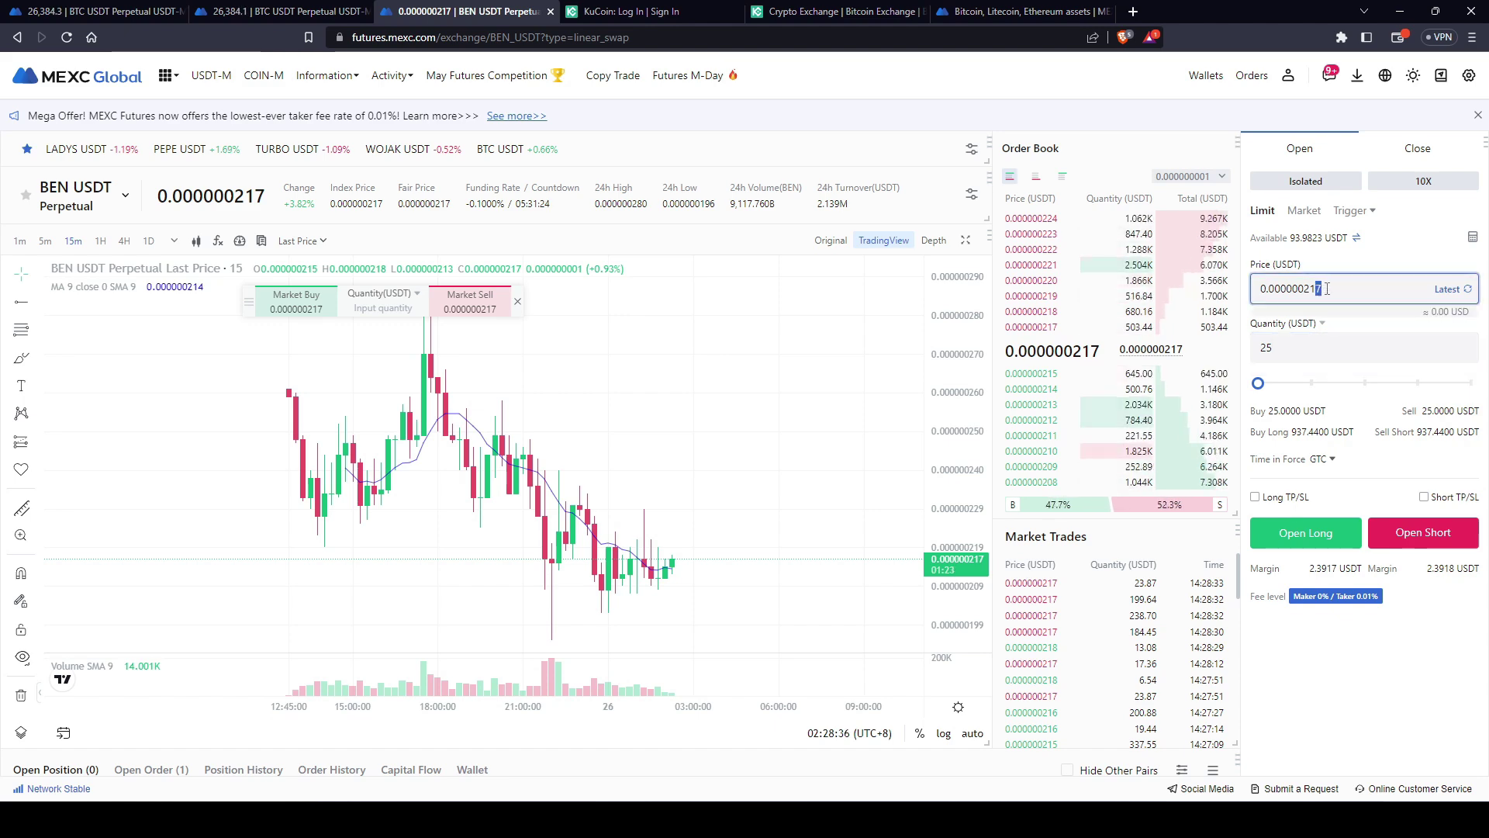
{"action": "type", "text": "5"}
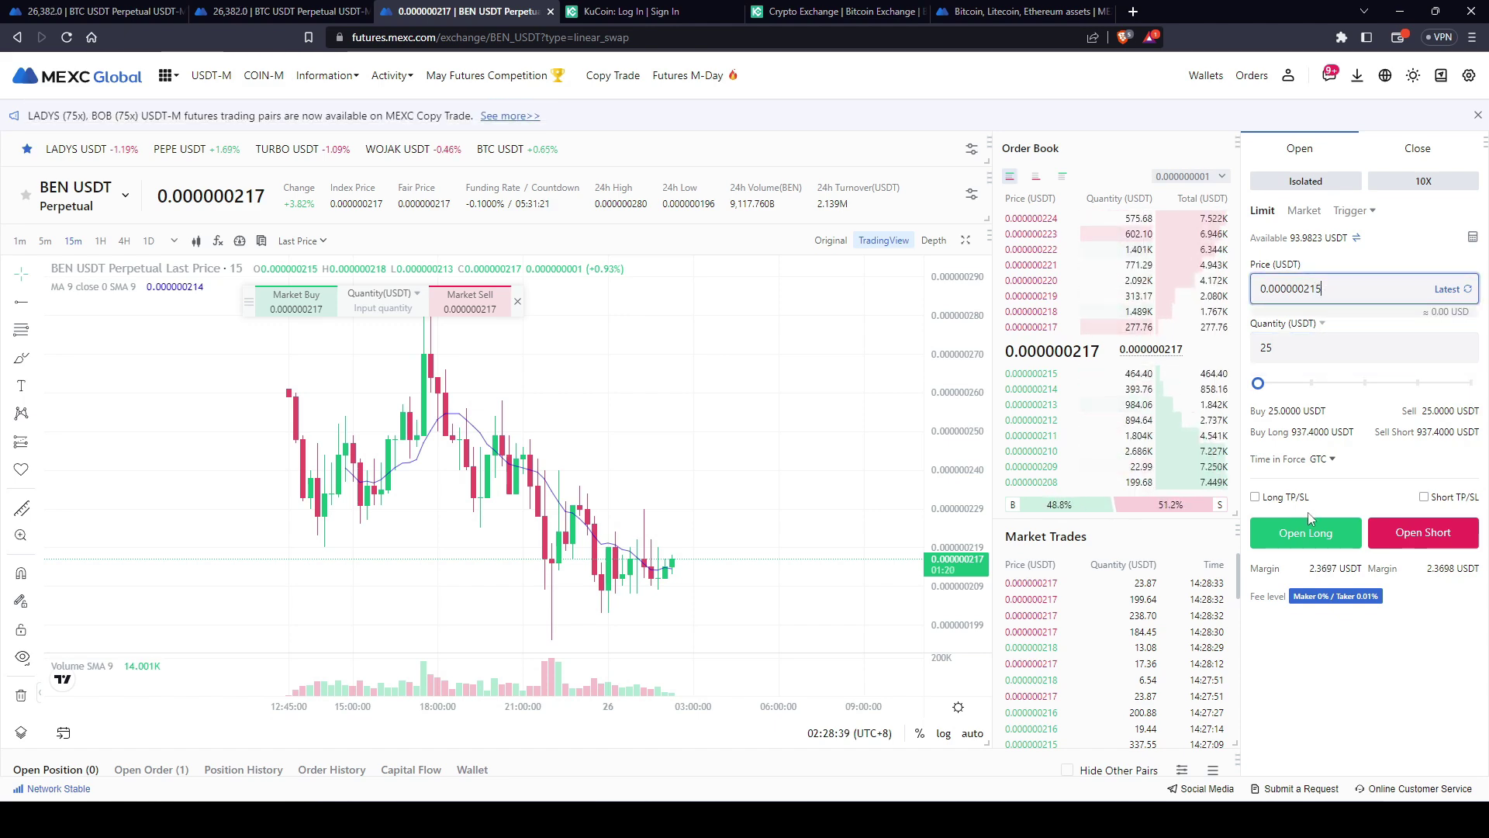
{"action": "left_click", "coordinate": [1315, 534]}
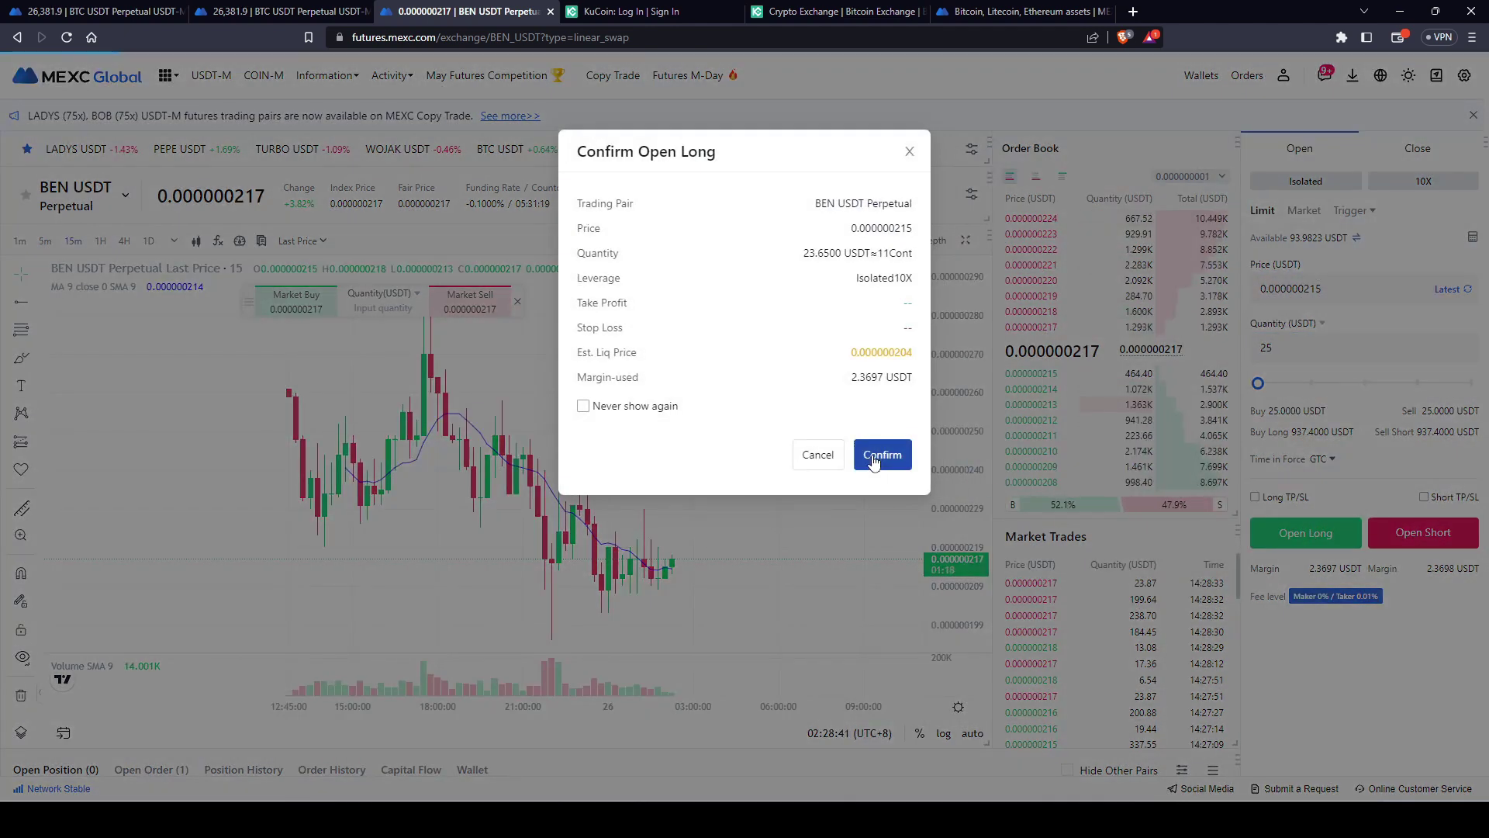
{"action": "left_click", "coordinate": [929, 463]}
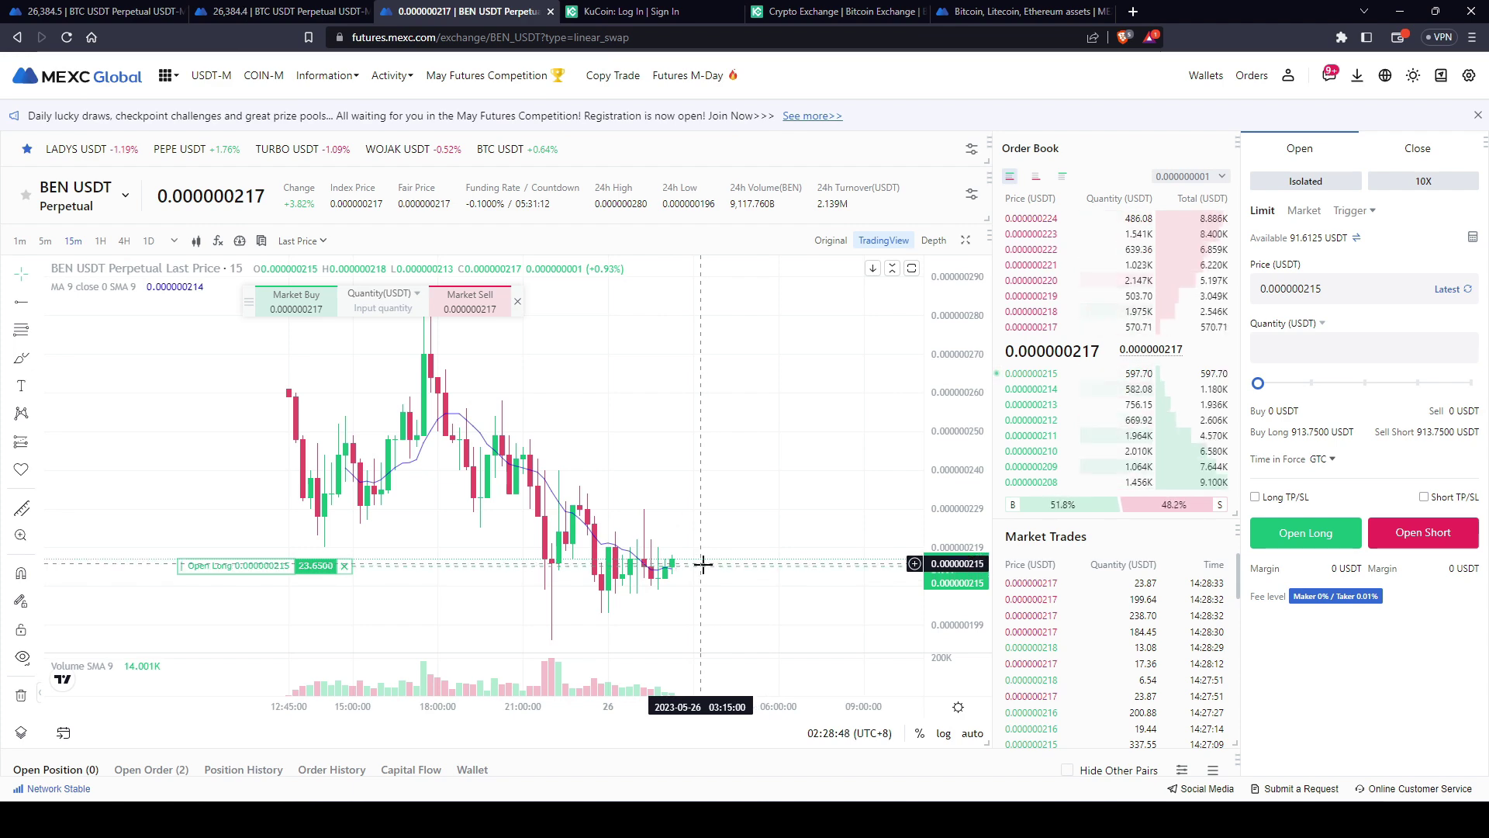
{"action": "scroll", "coordinate": [1281, 648], "scroll_direction": "down", "scroll_amount": 1}
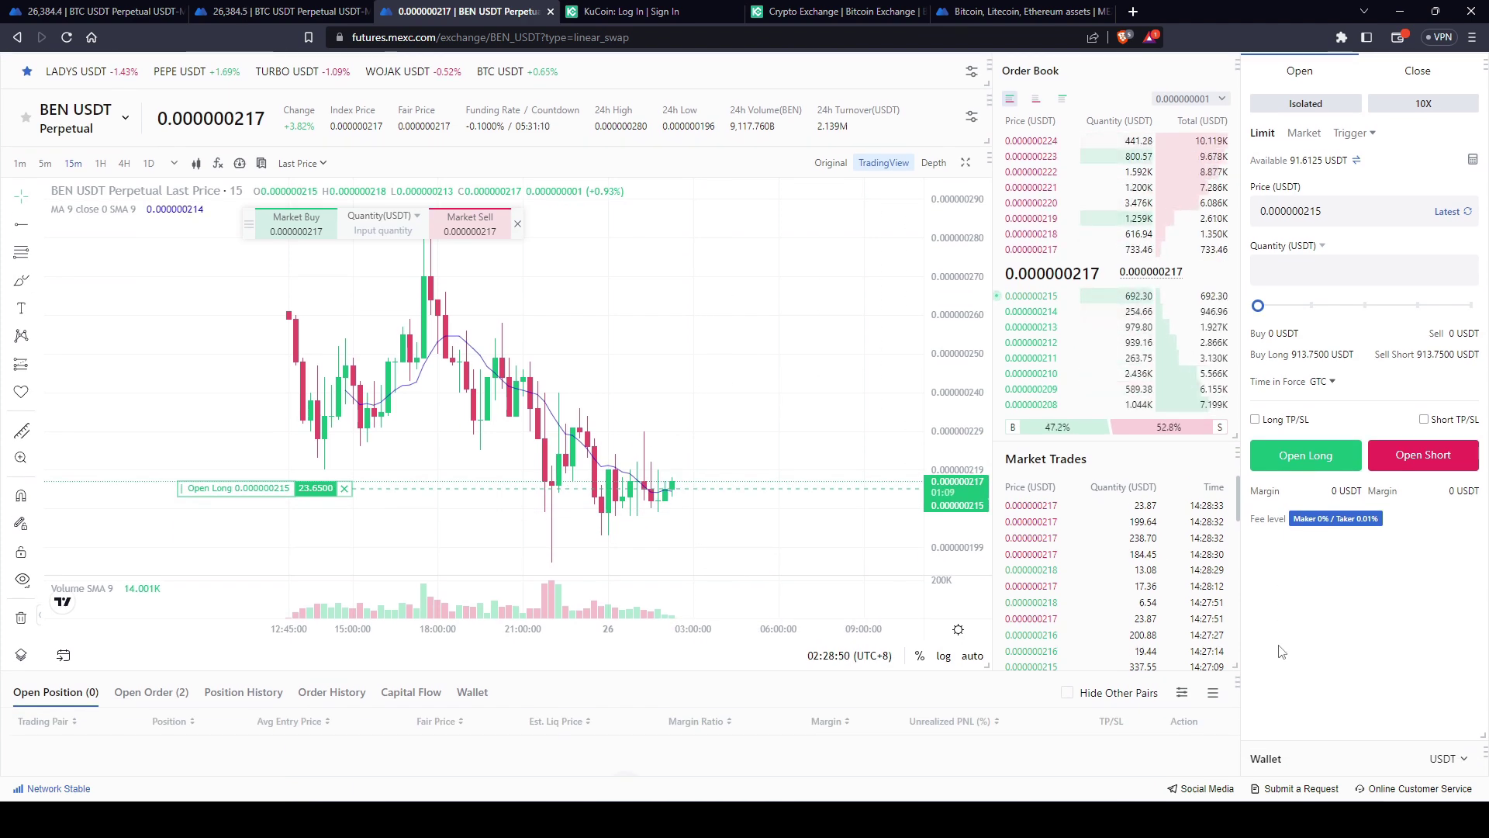
- Turn Long TP/SL on then off, check the filled 23.87 USDT long, and deselect the horizontal line
{"action": "scroll", "coordinate": [1280, 648], "scroll_direction": "up", "scroll_amount": 1}
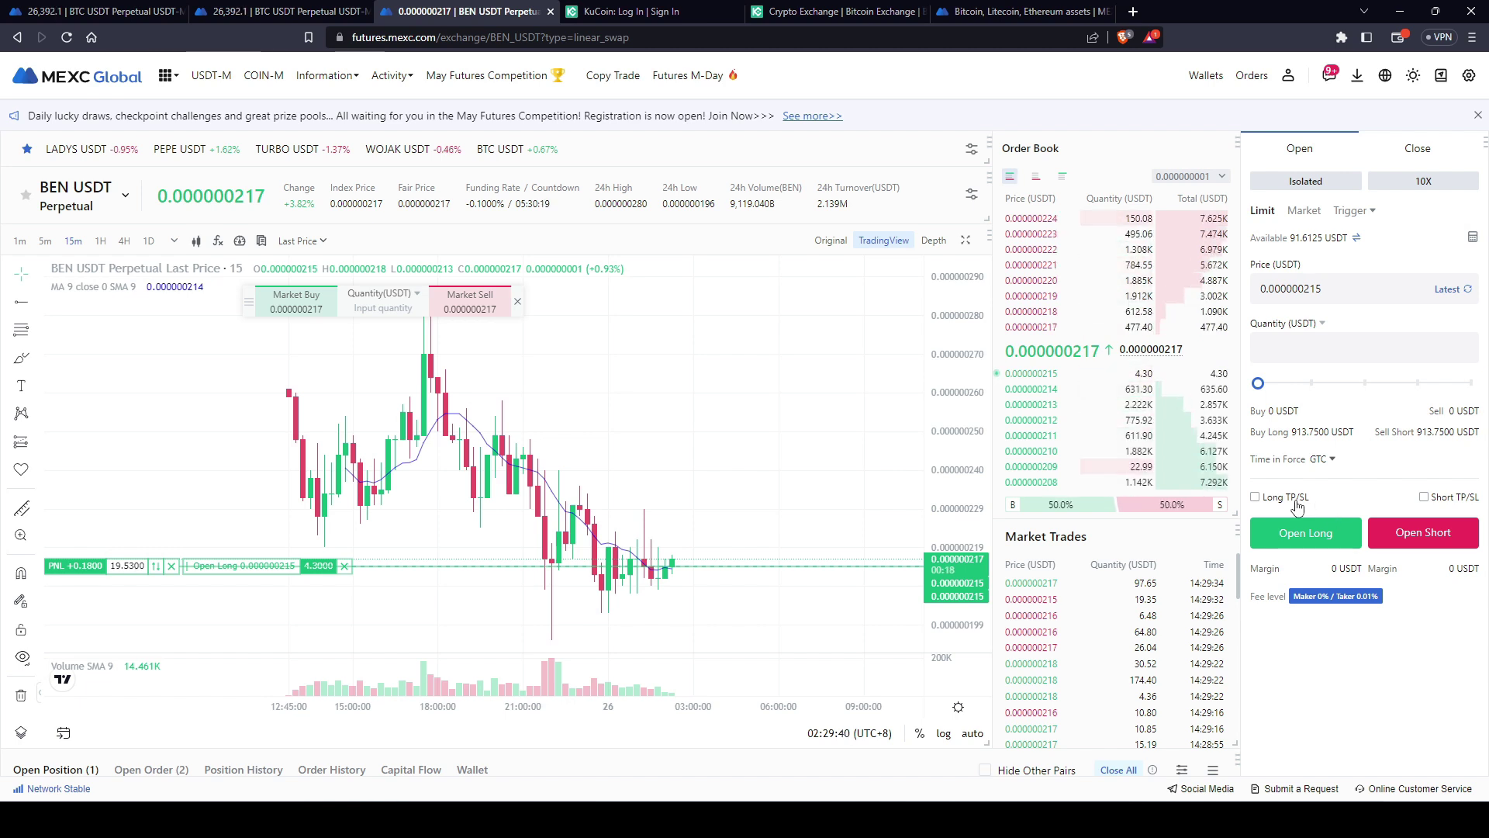
{"action": "left_click", "coordinate": [1256, 497]}
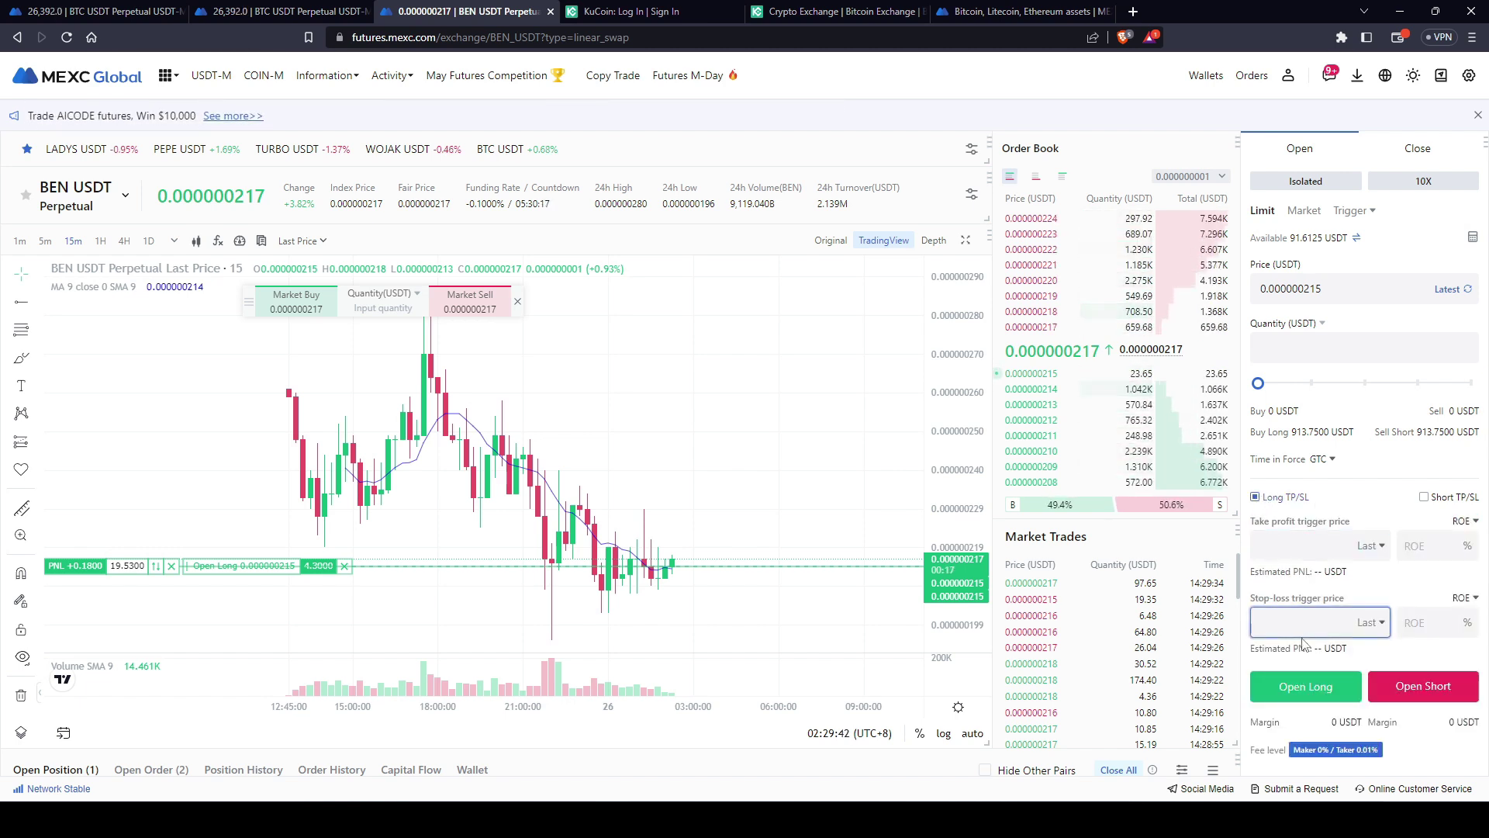
{"action": "left_click", "coordinate": [1303, 537]}
{"action": "left_click", "coordinate": [1255, 497]}
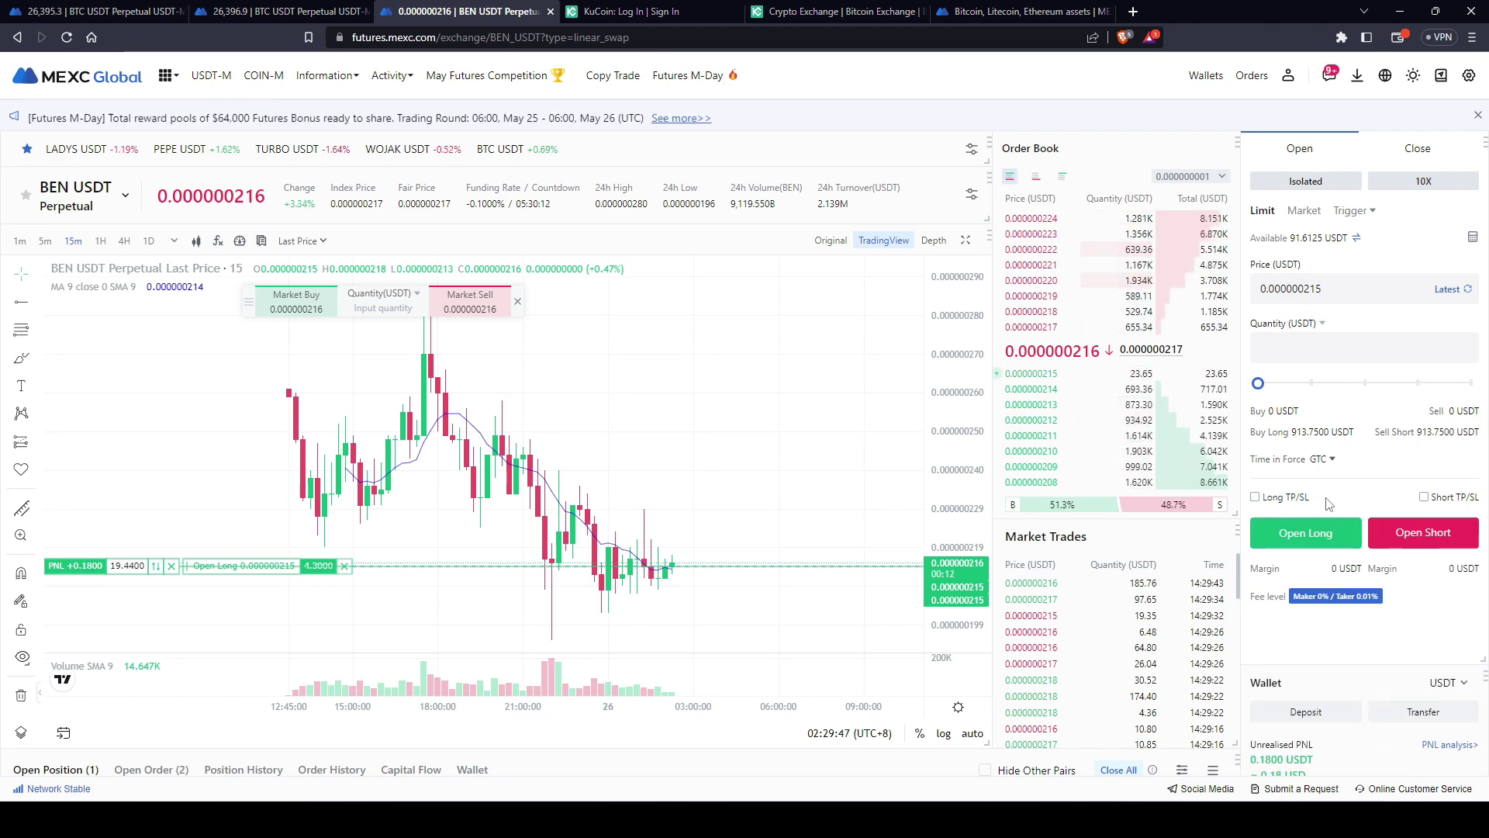
{"action": "scroll", "coordinate": [1328, 504], "scroll_direction": "down", "scroll_amount": 2}
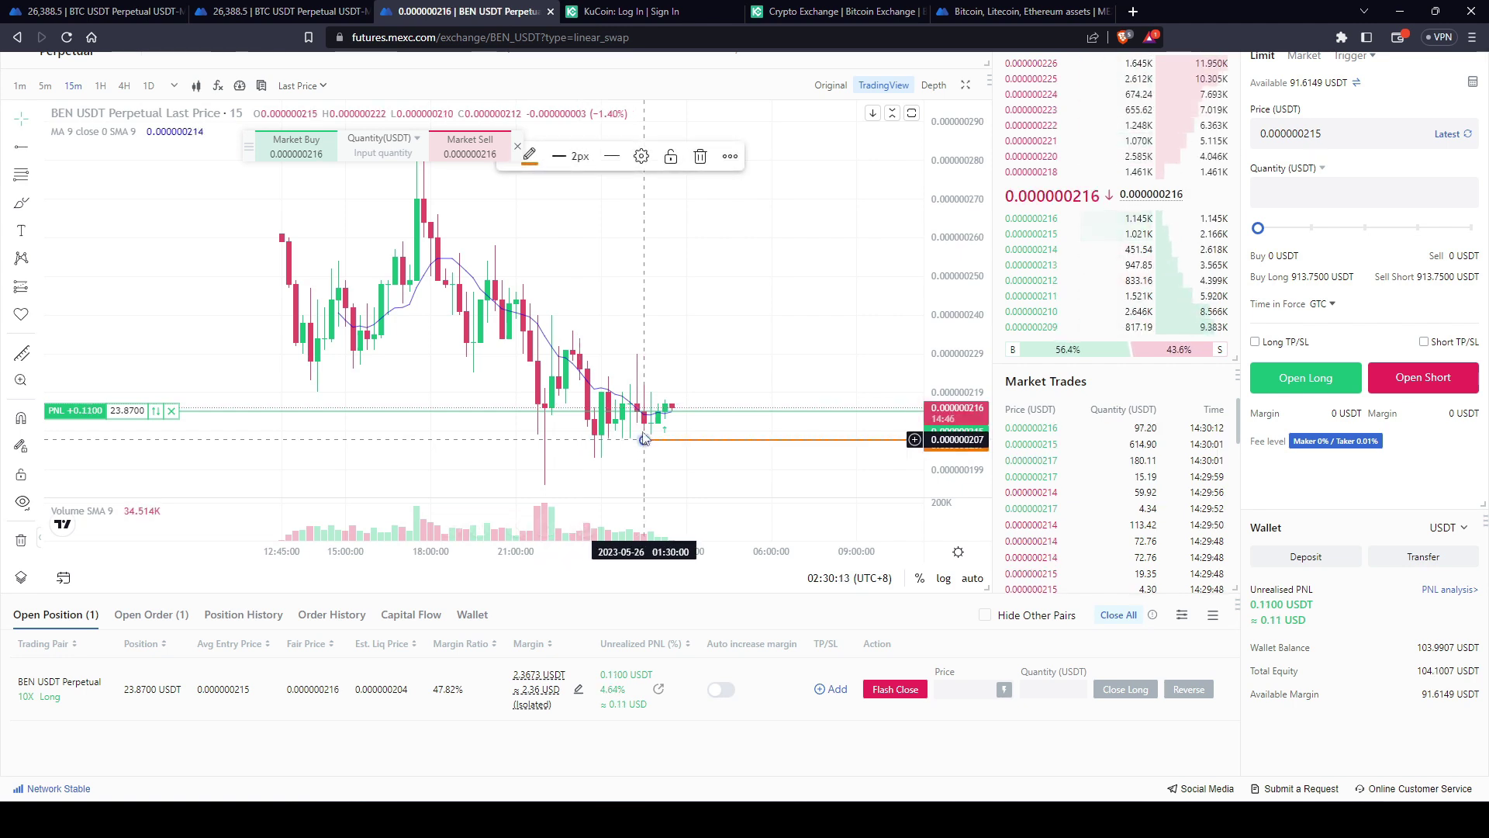
{"action": "left_click", "coordinate": [535, 278]}
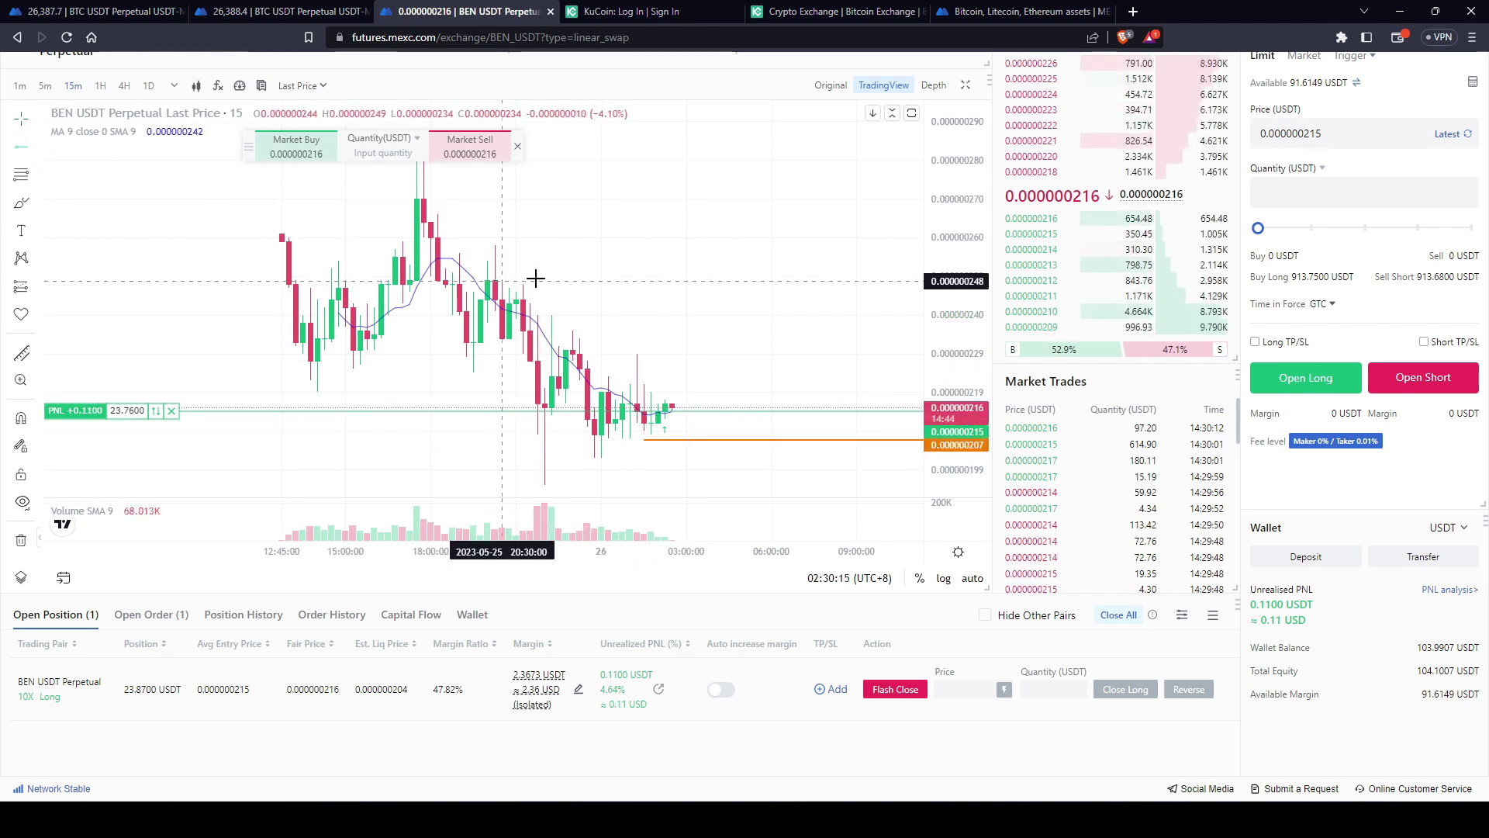
- Draw a horizontal line at 0.000000255 on the chart
{"action": "left_click", "coordinate": [573, 254]}
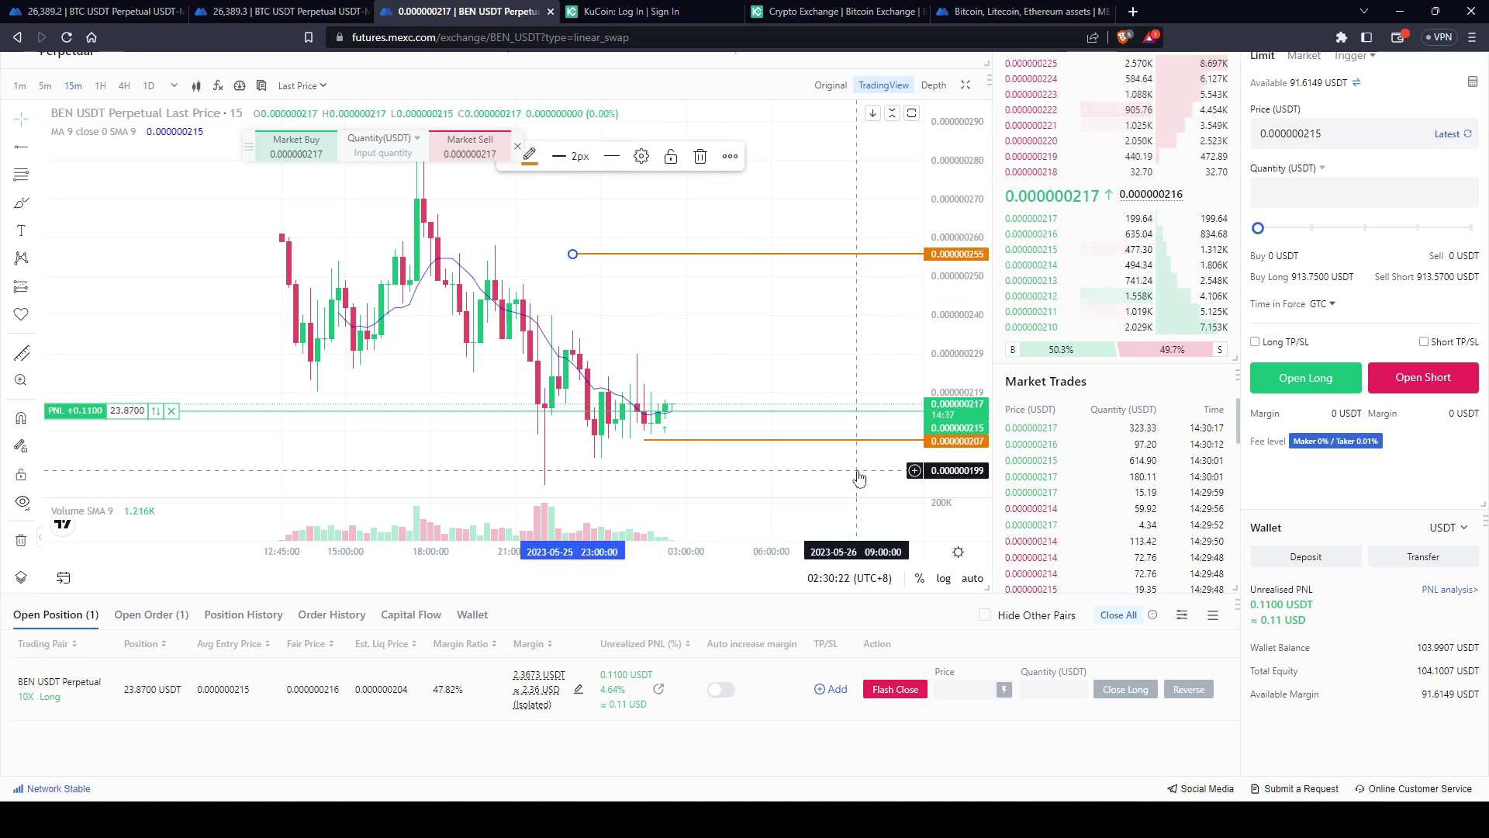
{"action": "left_click", "coordinate": [834, 690]}
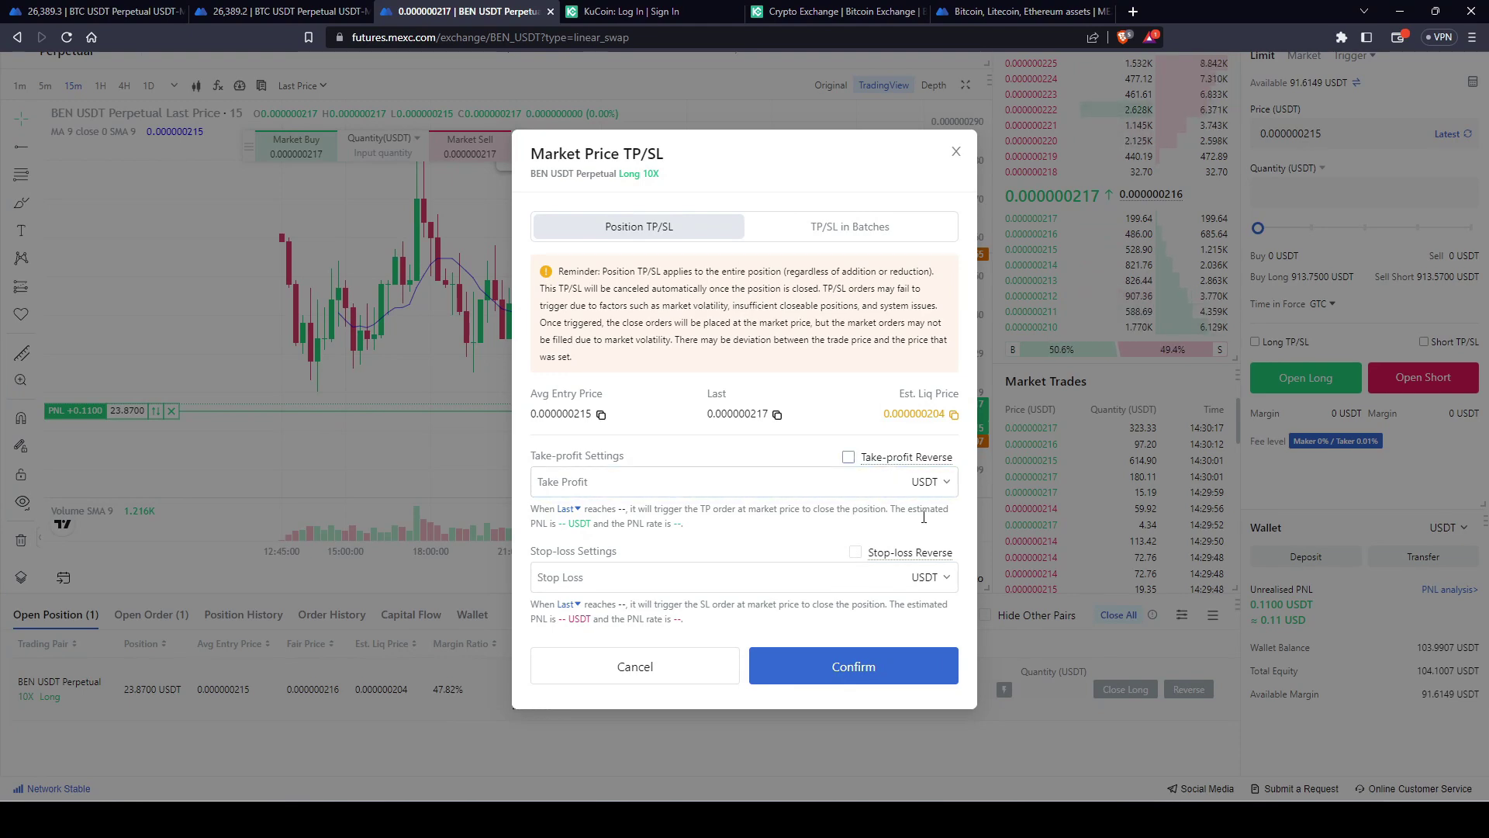
{"action": "left_click", "coordinate": [957, 153]}
- Enable Long TP/SL in the order form, pasting the copied price and setting stop-loss 0.000000207
{"action": "left_click", "coordinate": [1271, 342]}
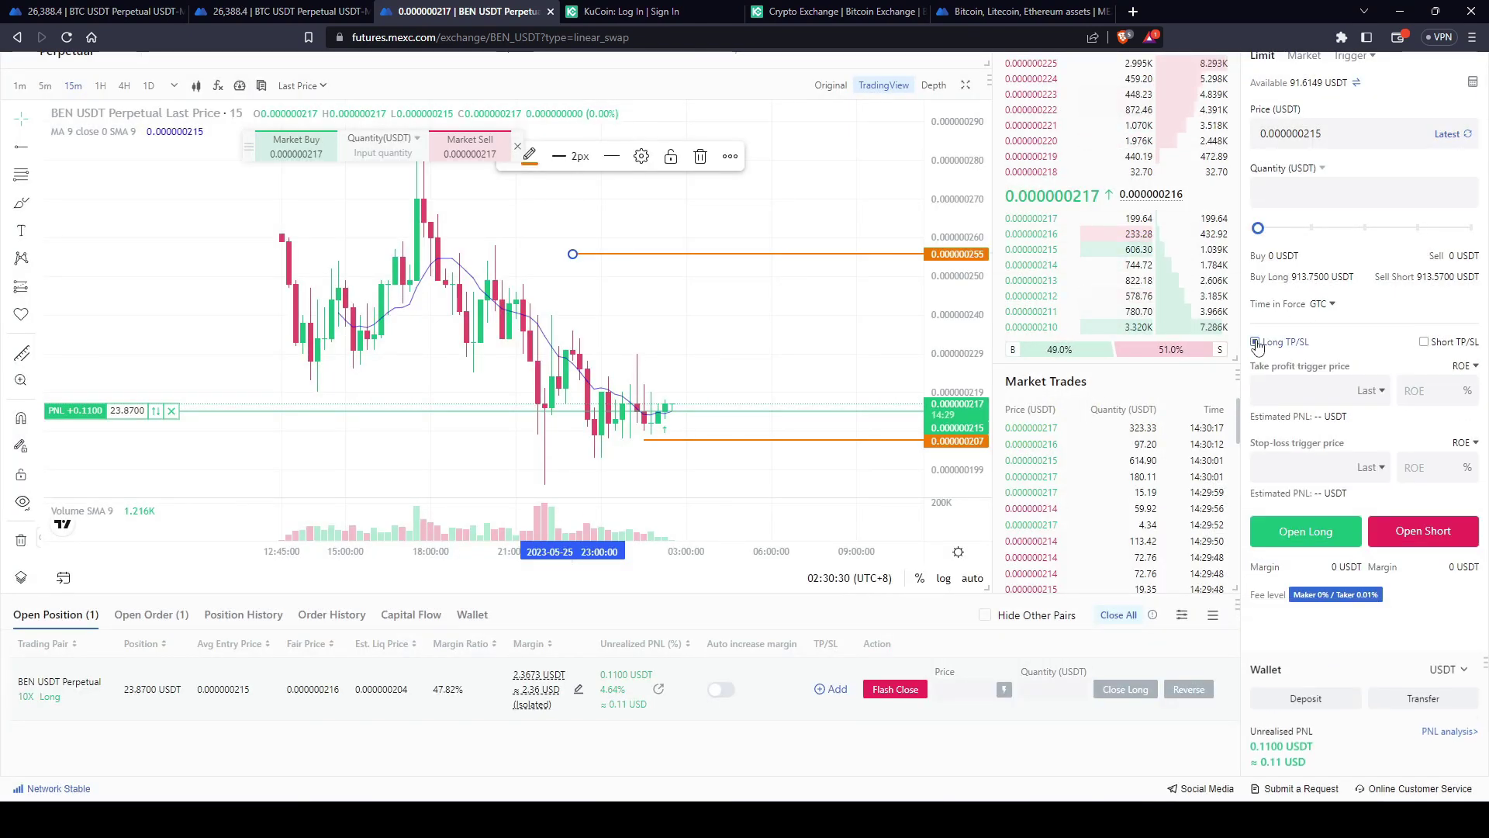
{"action": "left_click", "coordinate": [1290, 392]}
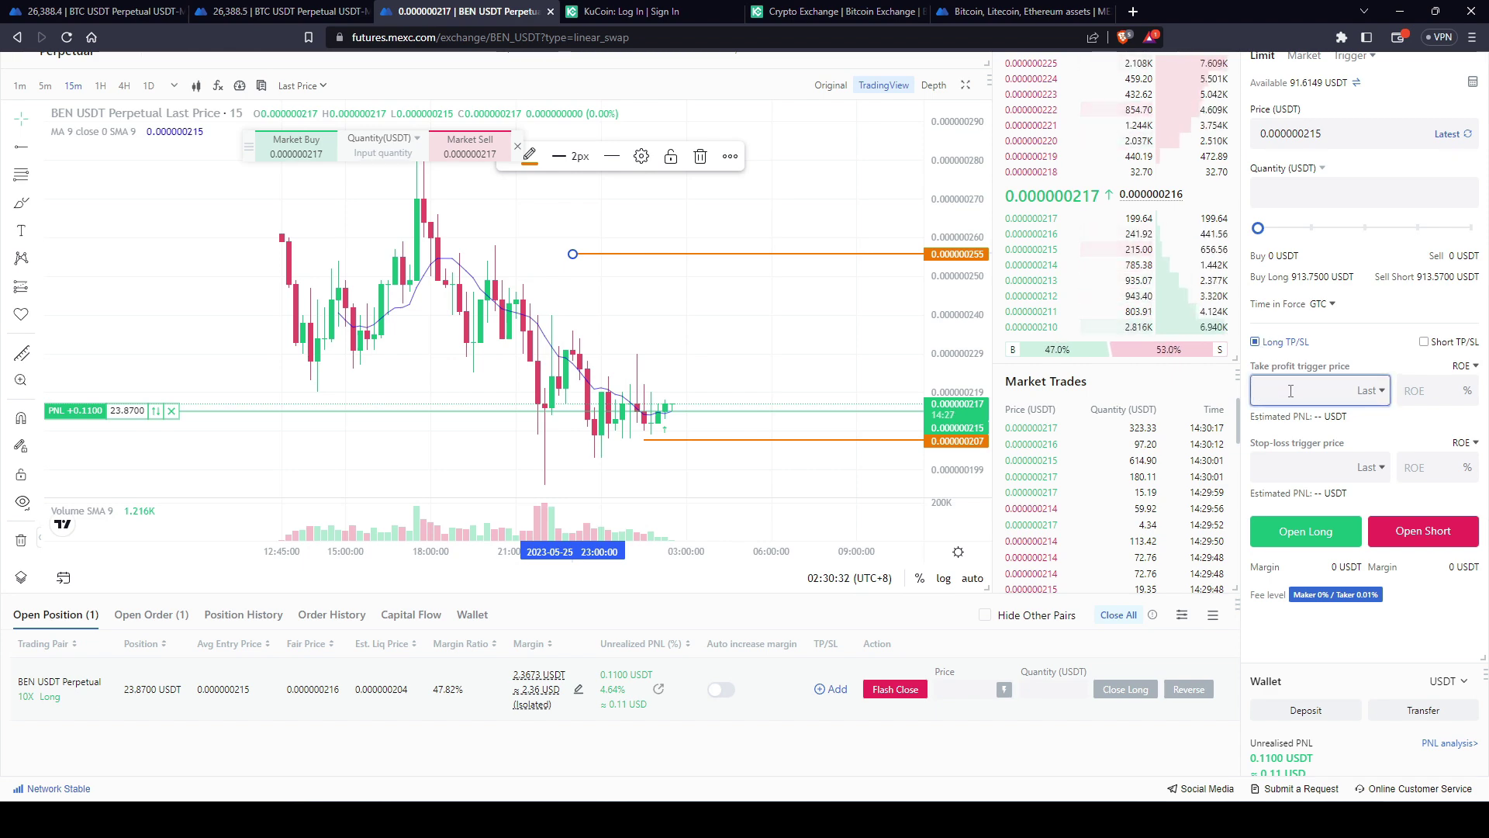
{"action": "left_click_drag", "start_coordinate": [1323, 134], "coordinate": [1290, 135]}
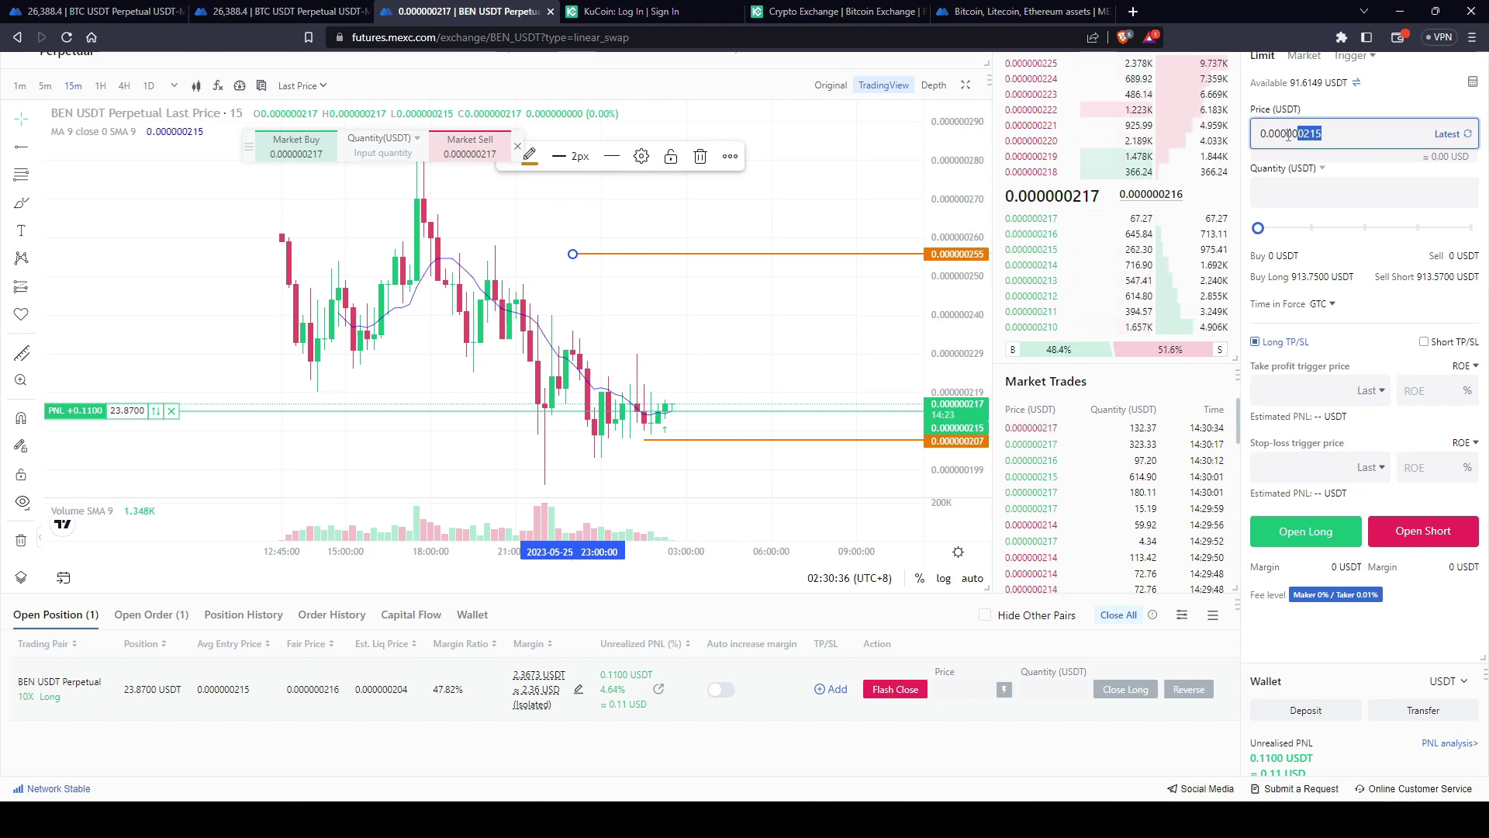
{"action": "right_click", "coordinate": [1288, 135]}
{"action": "left_click", "coordinate": [1101, 259]}
{"action": "key", "text": "ctrl+c"}
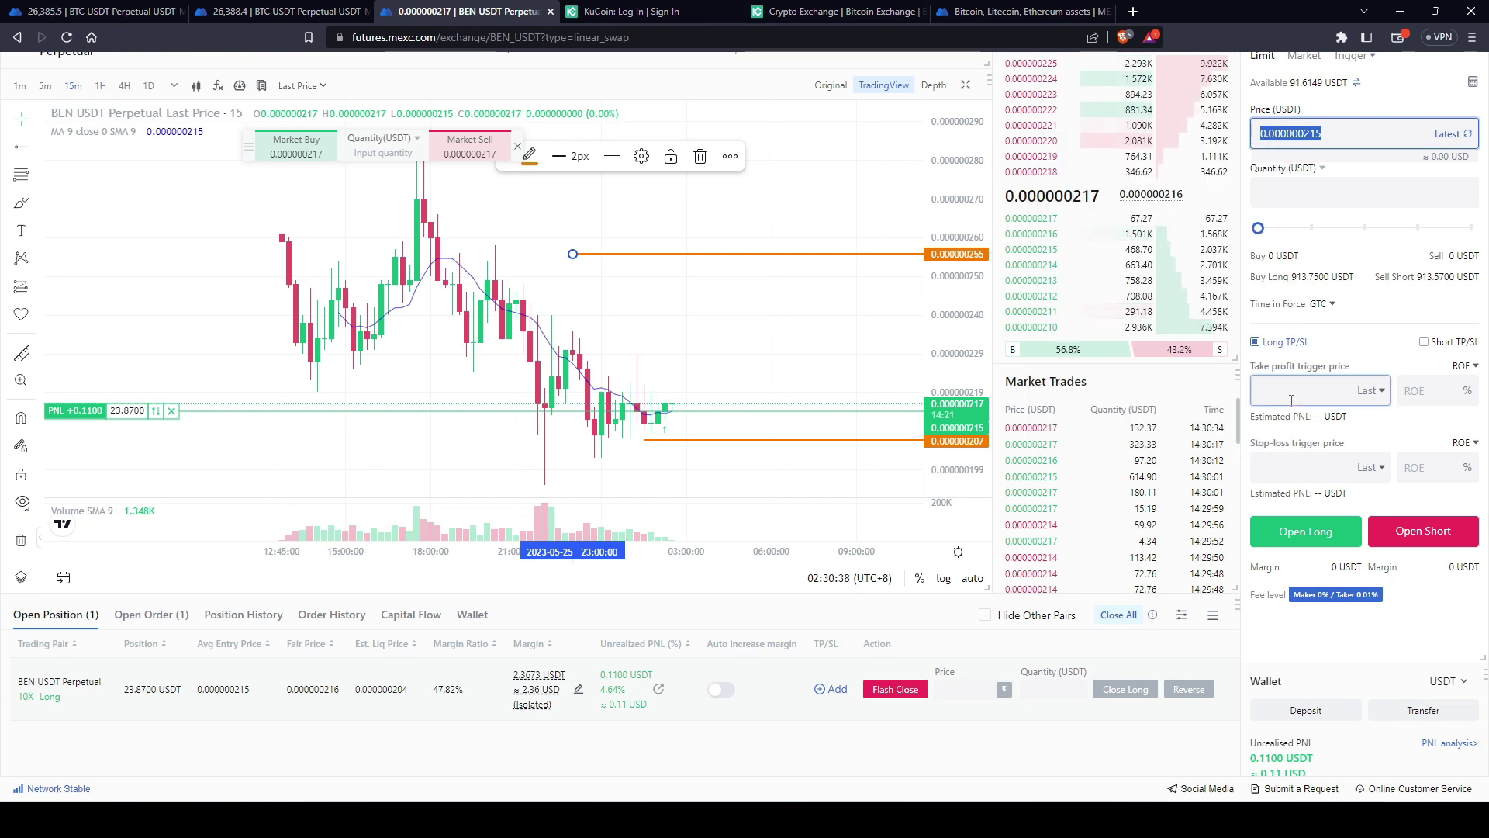
{"action": "left_click", "coordinate": [1291, 395]}
{"action": "key", "text": "ctrl+v"}
{"action": "left_click_drag", "start_coordinate": [1309, 392], "coordinate": [1321, 392]}
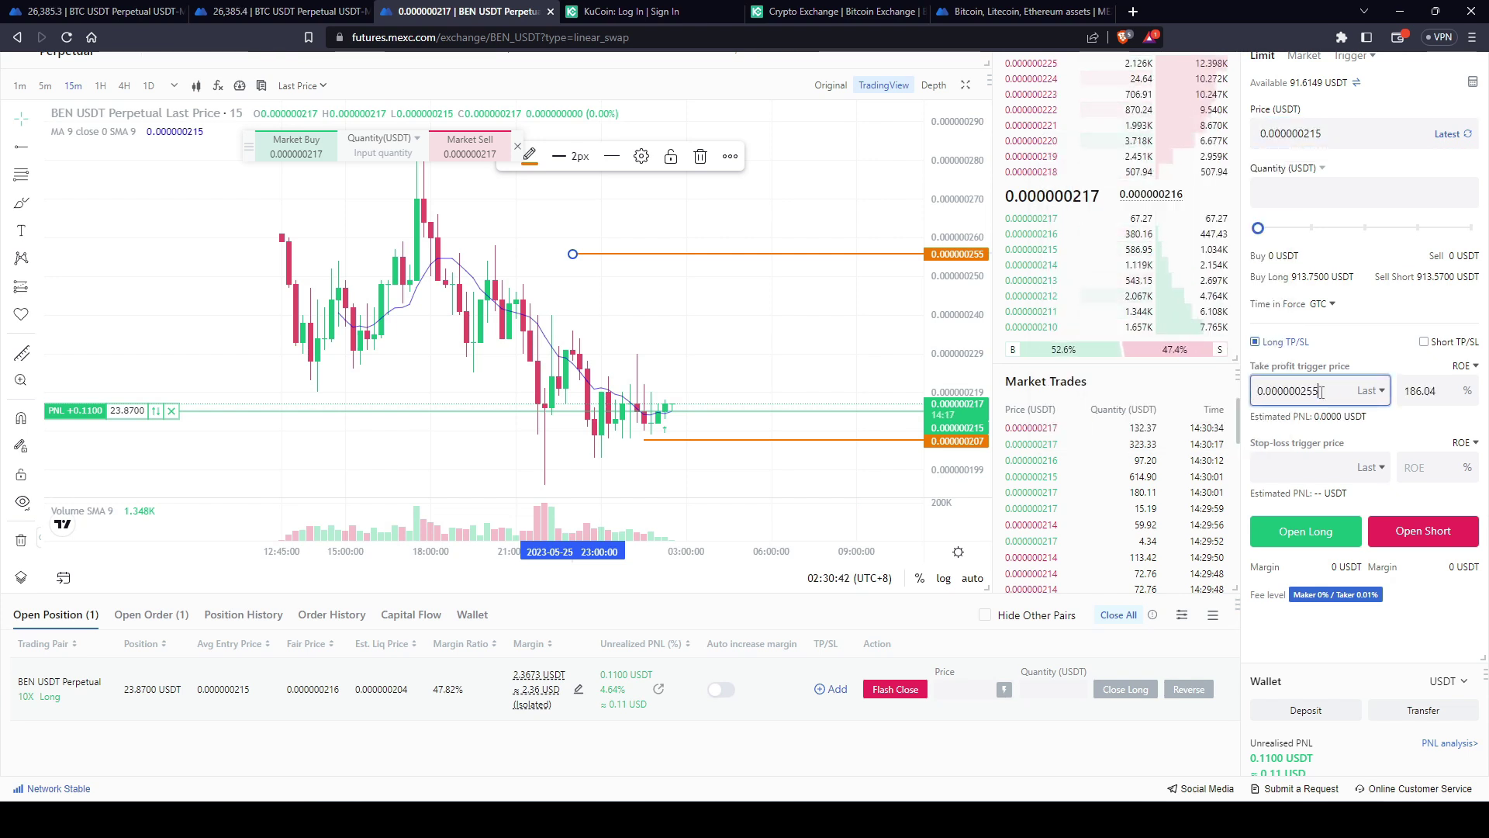
{"action": "left_click", "coordinate": [1308, 467]}
{"action": "key", "text": "ctrl+v"}
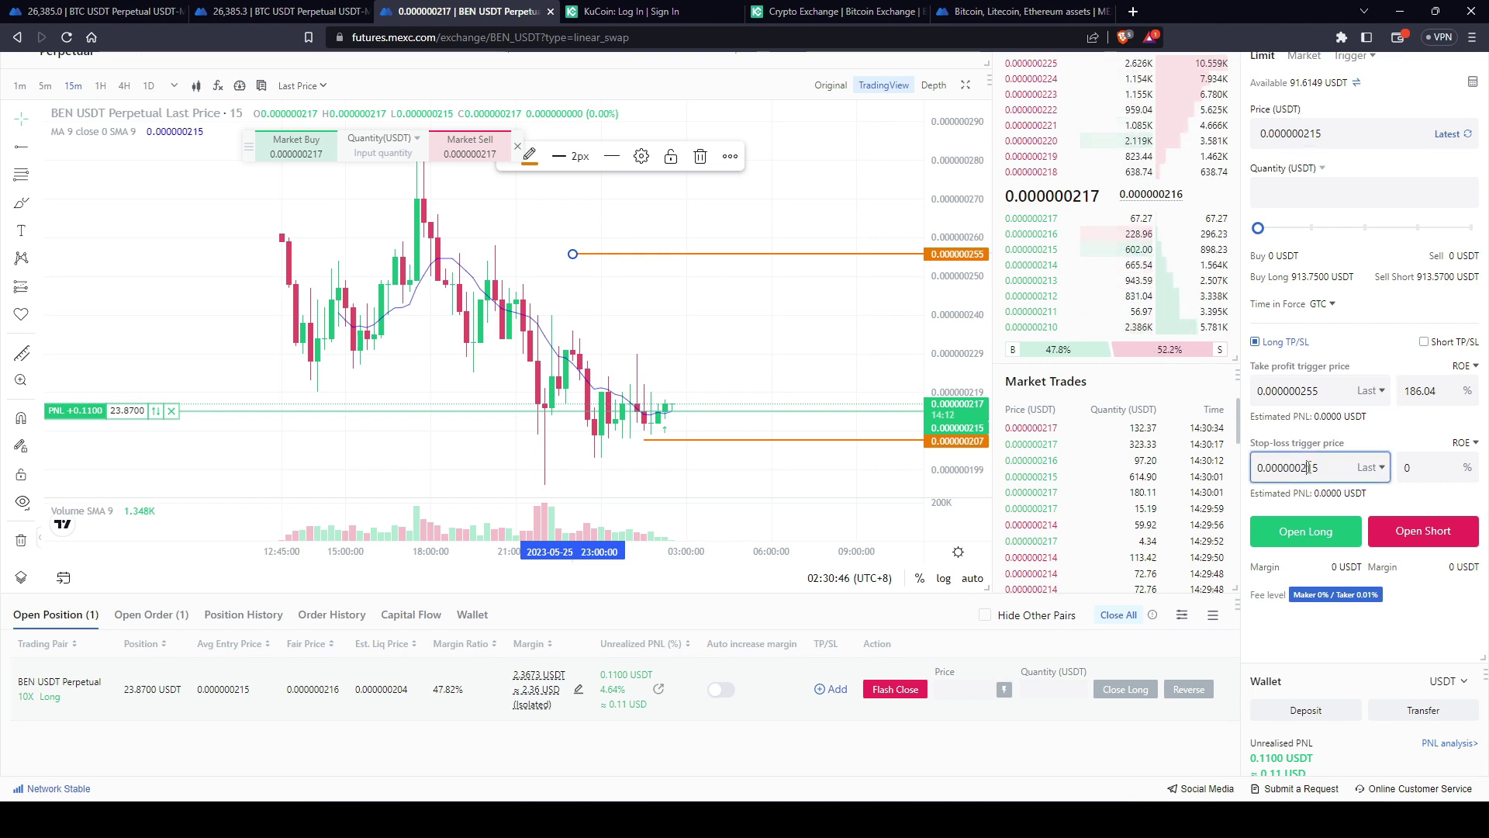
{"action": "left_click_drag", "start_coordinate": [1309, 468], "coordinate": [1324, 469]}
{"action": "type", "text": "0"}
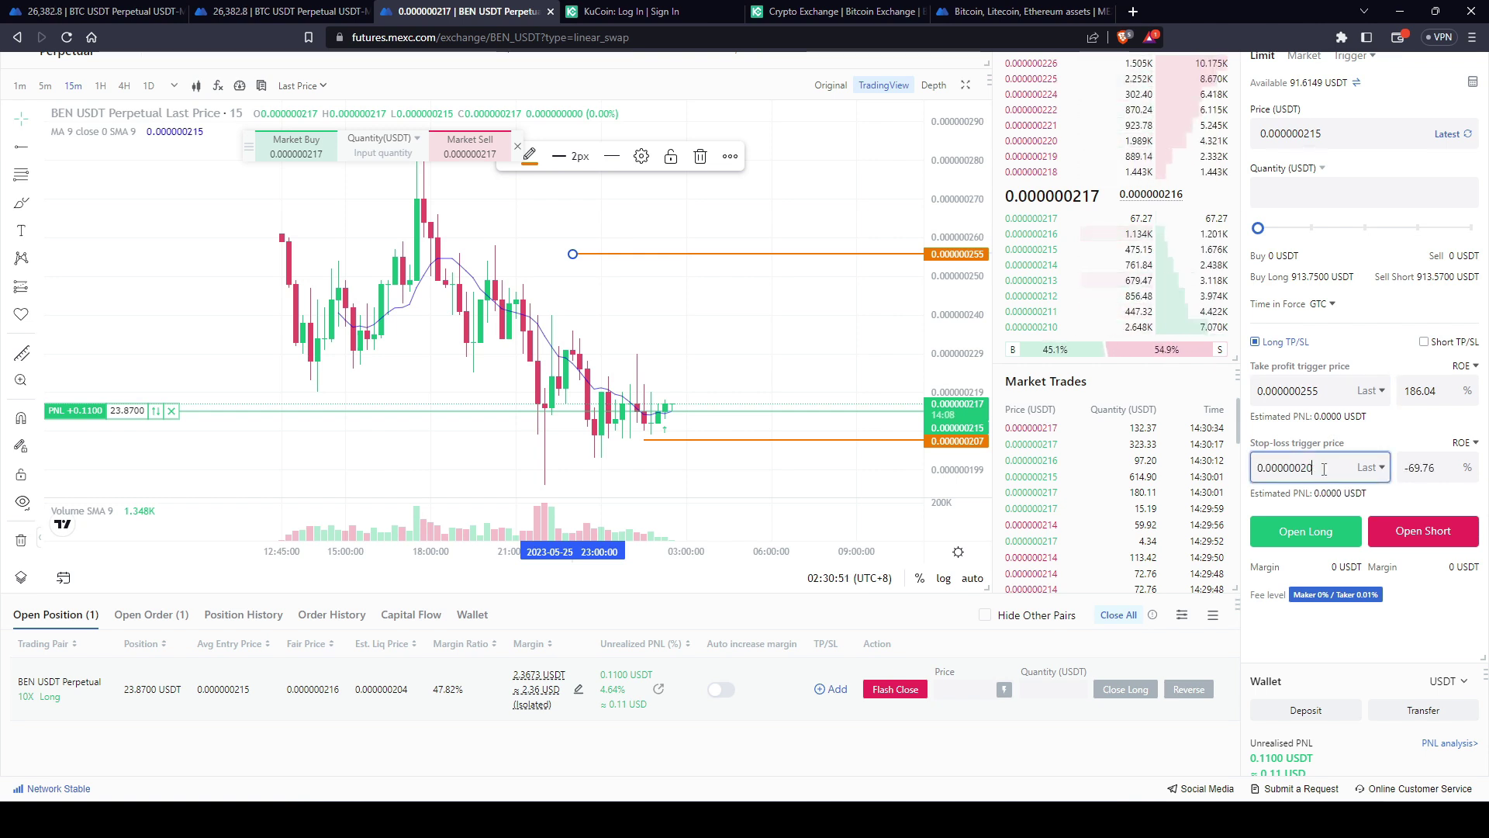
{"action": "type", "text": "7"}
- Set the position take-profit to 0.000000255 and stop-loss to 0.000000207, then confirm
{"action": "left_click", "coordinate": [831, 689]}
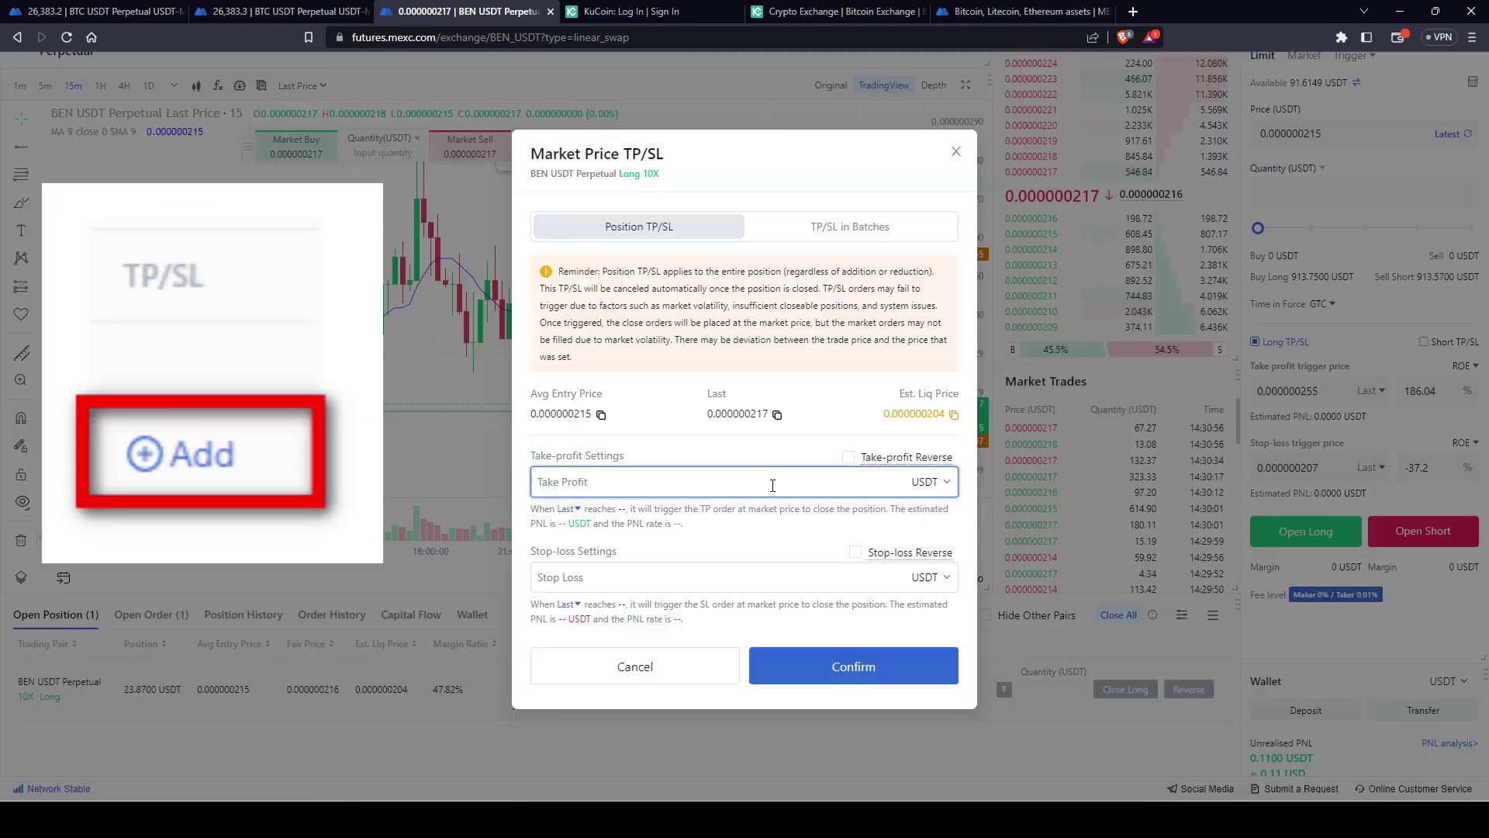
{"action": "key", "text": "ctrl+v"}
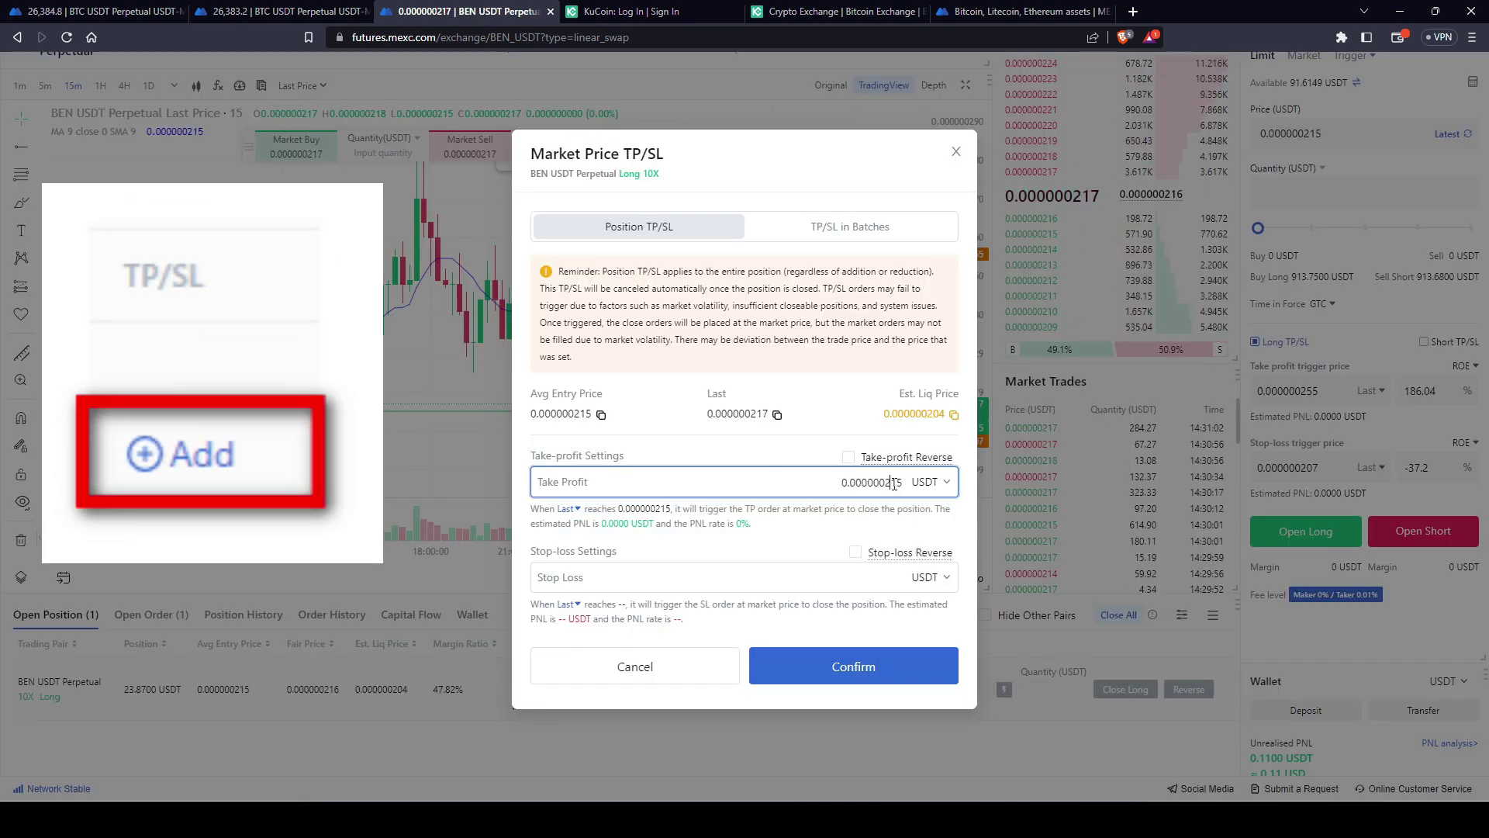
{"action": "type", "text": "55"}
{"action": "left_click", "coordinate": [881, 580]}
{"action": "key", "text": "ctrl+v"}
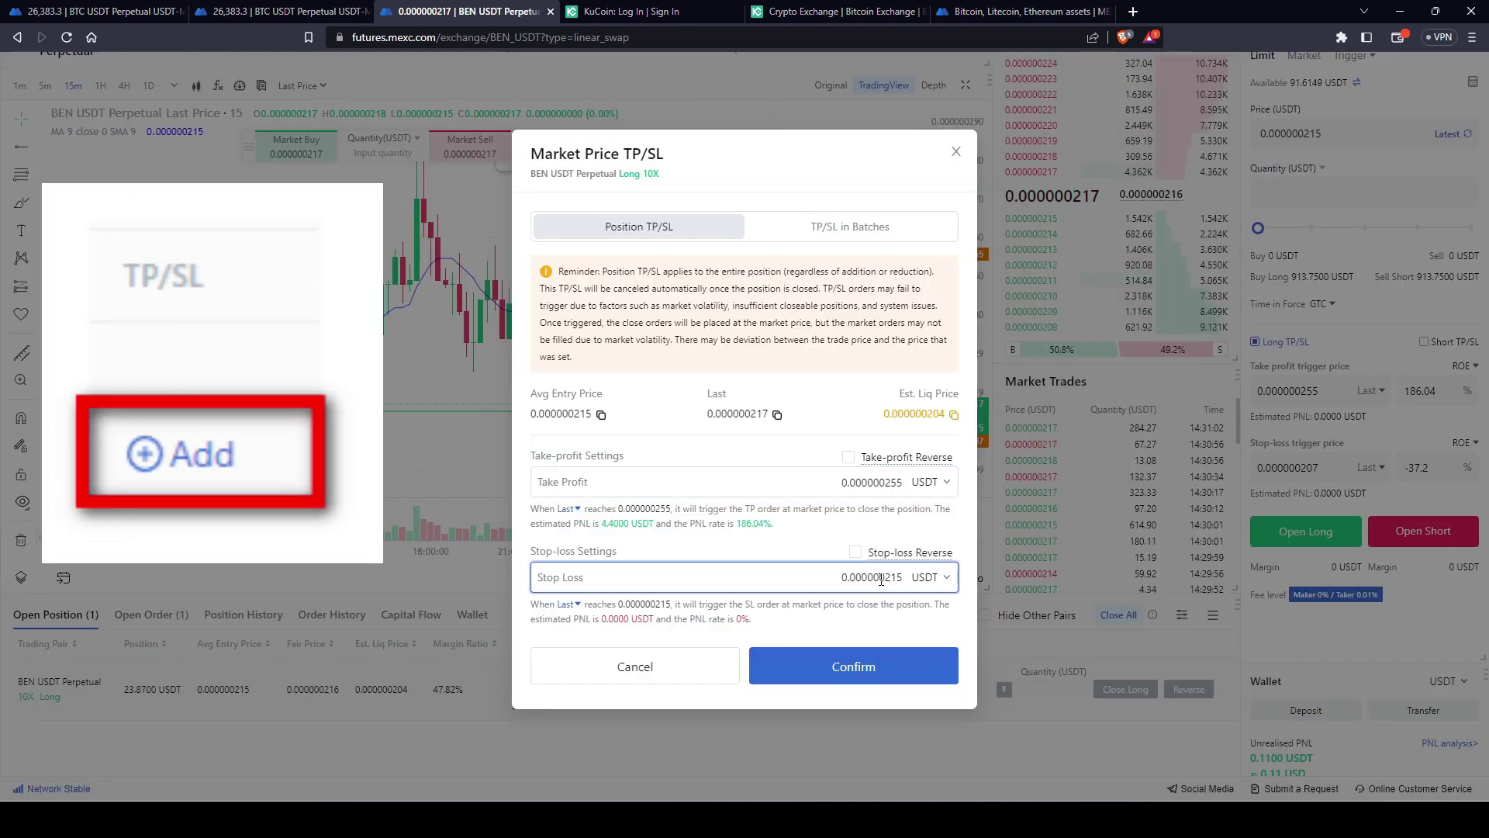
{"action": "key", "text": "BackSpace"}
{"action": "key", "text": "BackSpace"}
{"action": "type", "text": "07"}
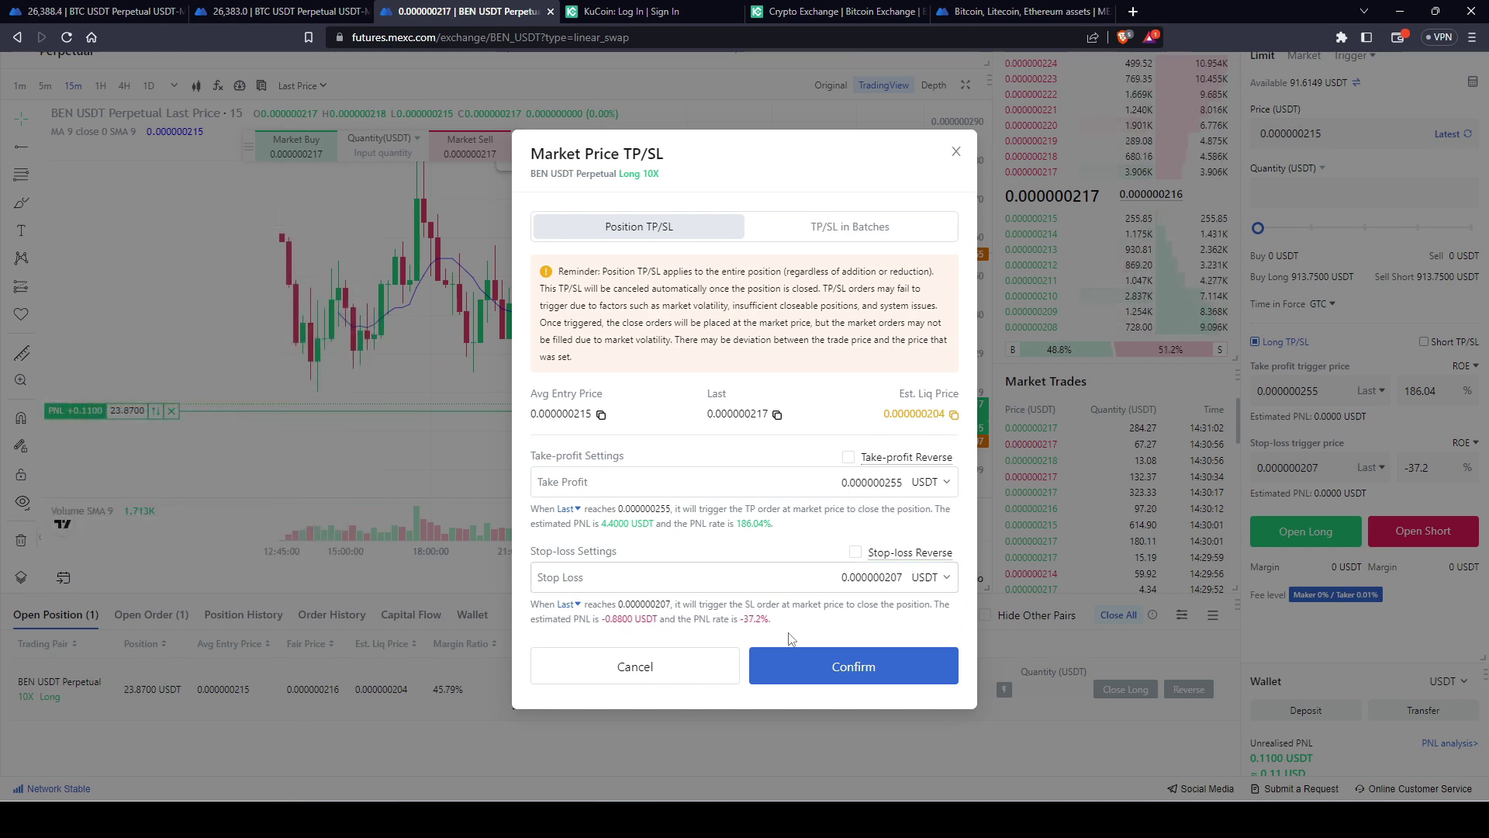
{"action": "left_click", "coordinate": [845, 681]}
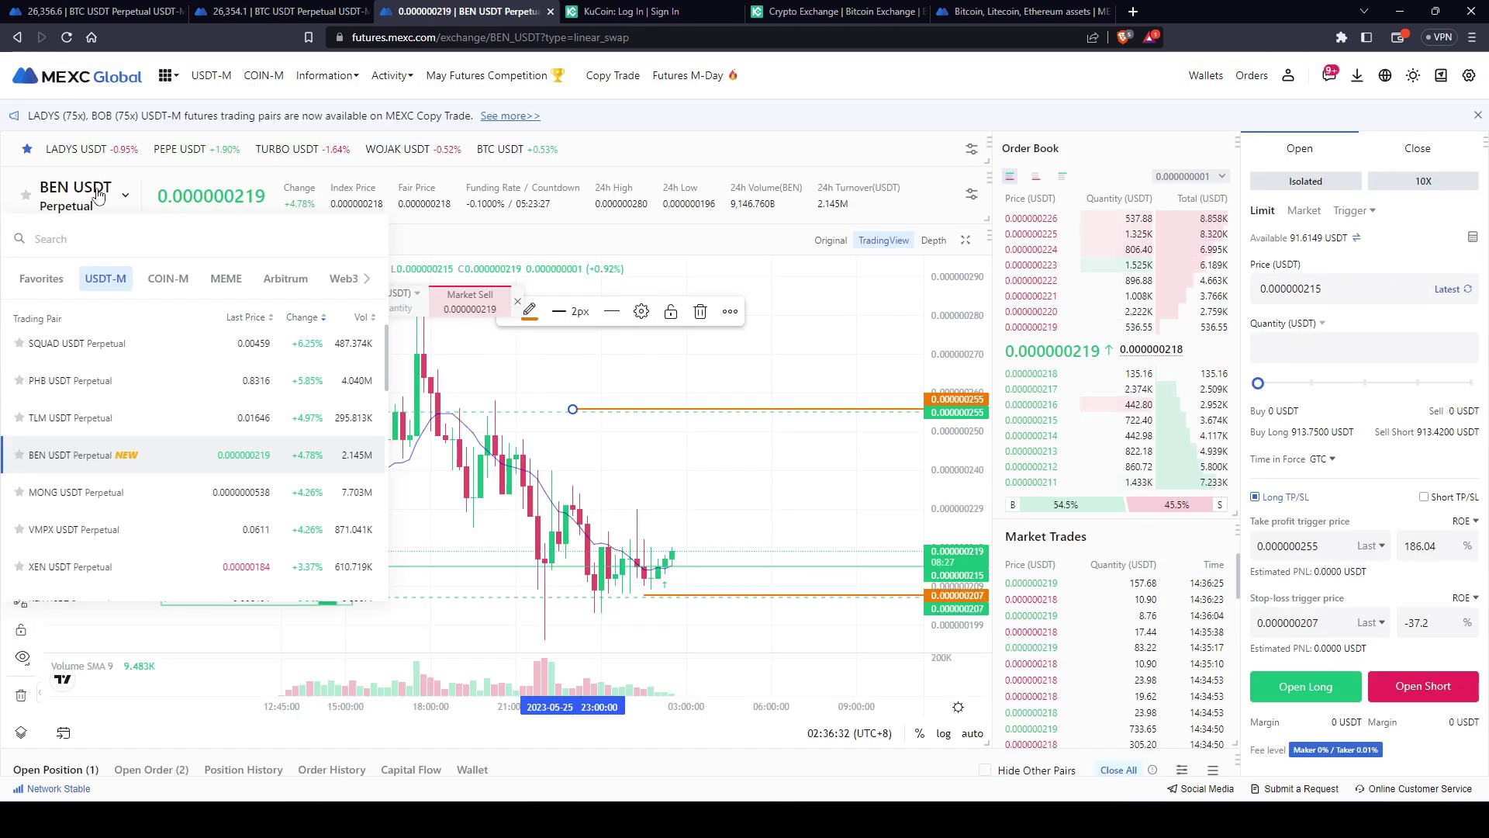
- Confirm leverage stays at 10X, then bring up the share card for the BEN long's profit
{"action": "left_click", "coordinate": [1425, 186]}
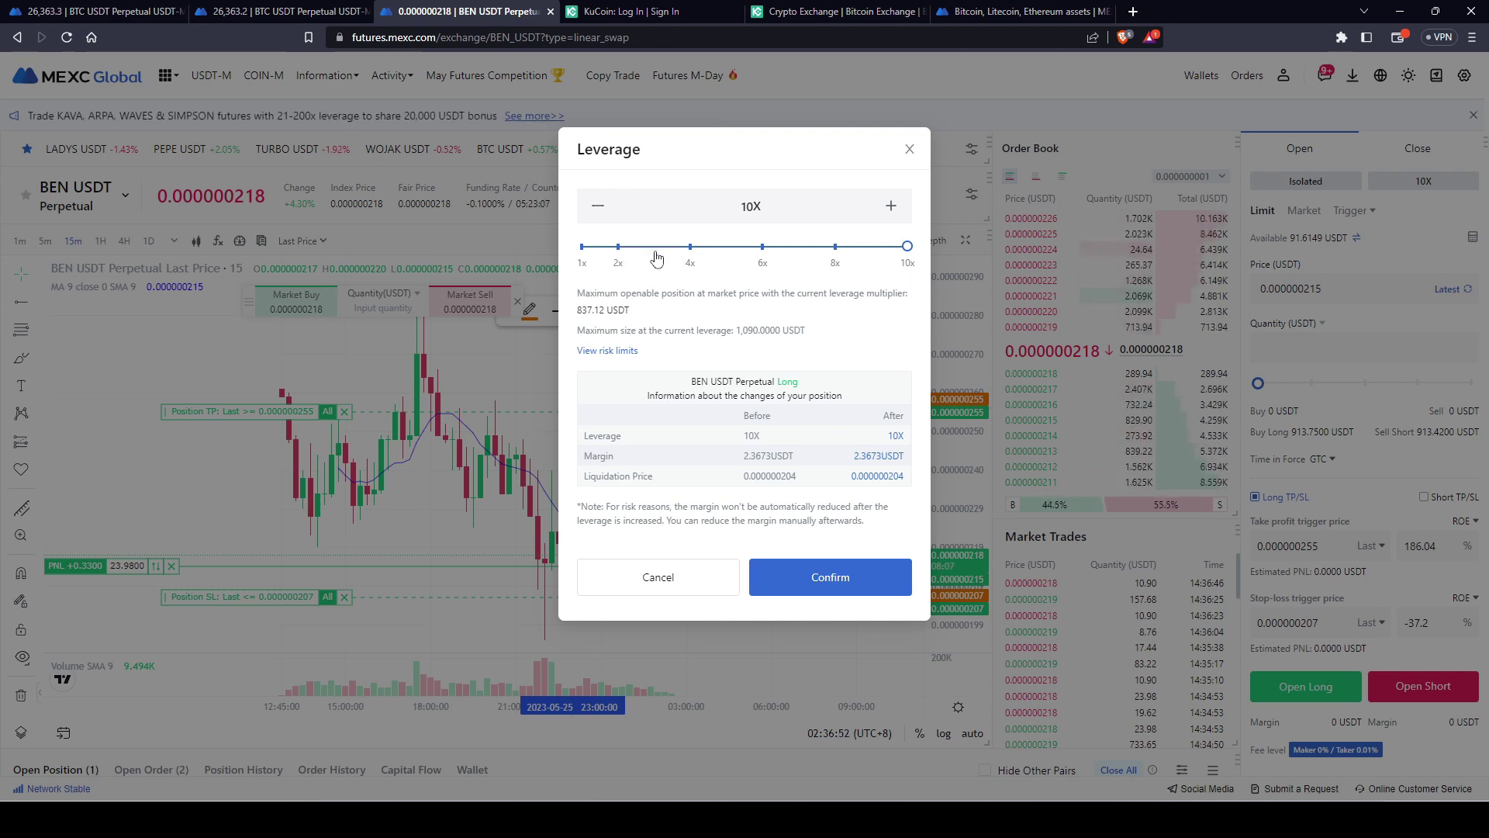
{"action": "left_click", "coordinate": [829, 576]}
{"action": "scroll", "coordinate": [828, 697], "scroll_direction": "down", "scroll_amount": 1}
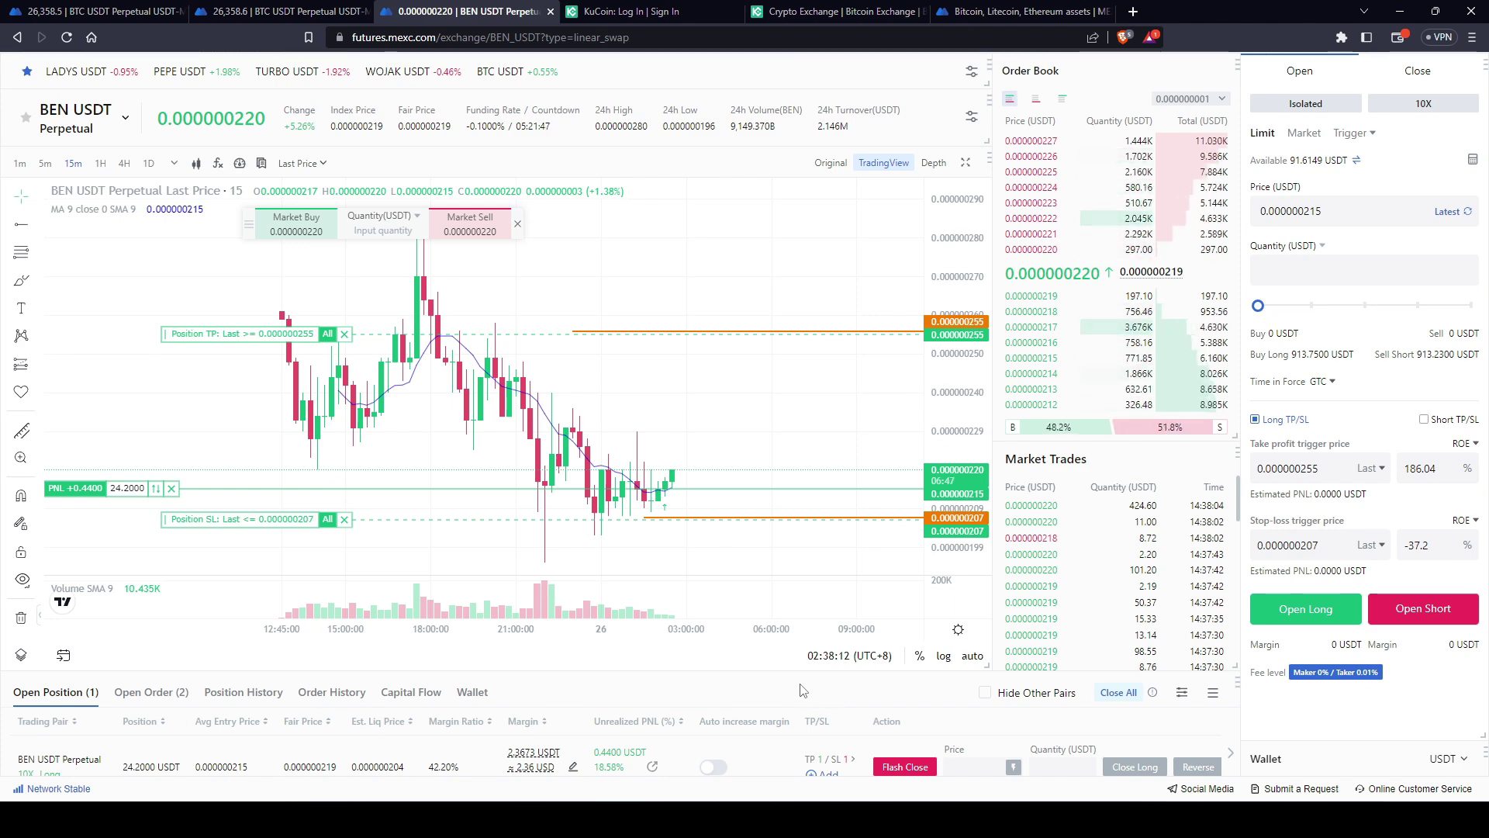
{"action": "left_click", "coordinate": [652, 767]}
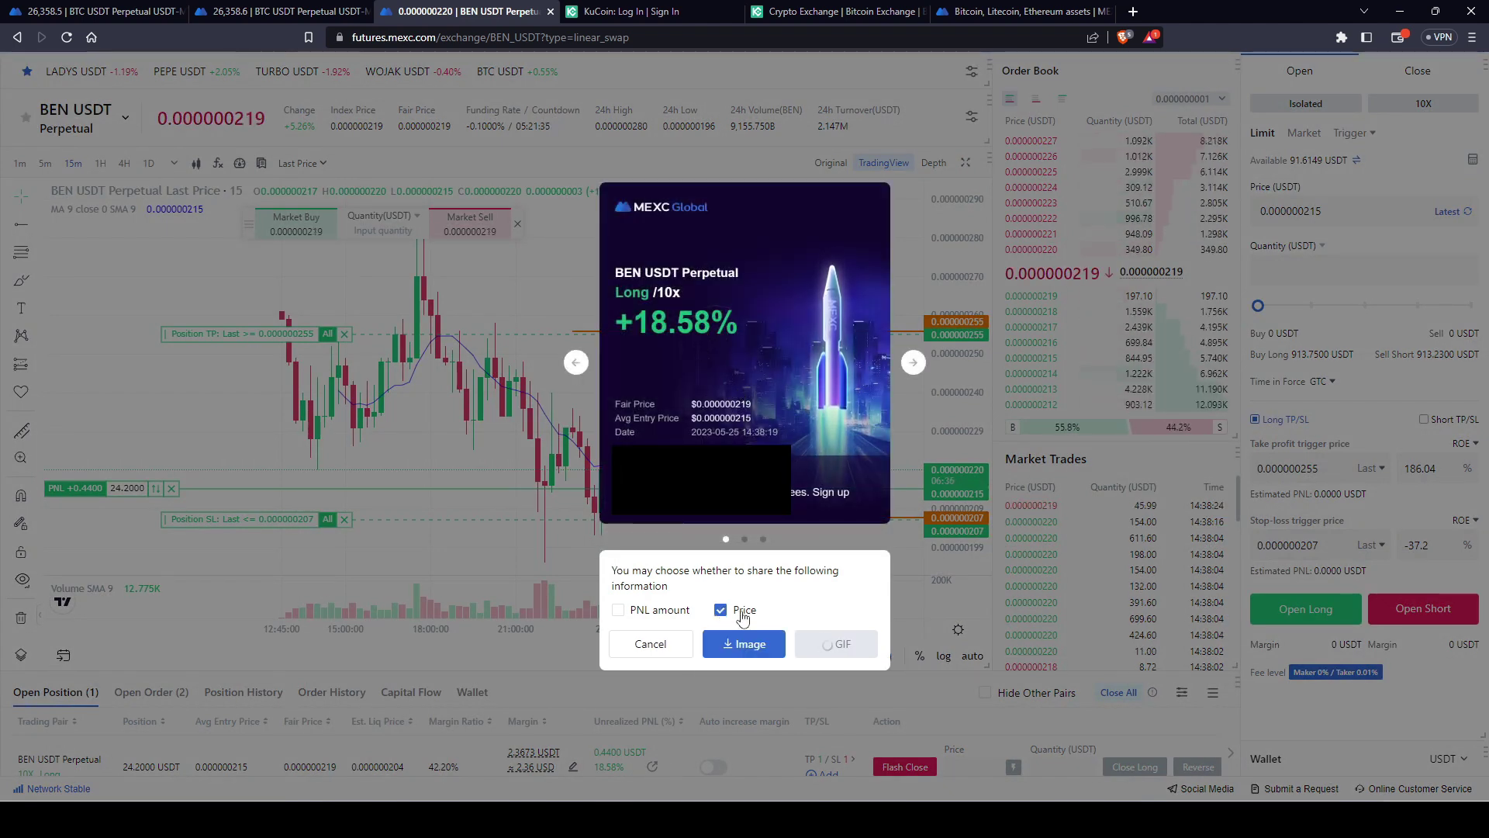
- Include the PNL amount on the share card, try GIF and Image, view the next design, then close it
{"action": "left_click", "coordinate": [618, 610]}
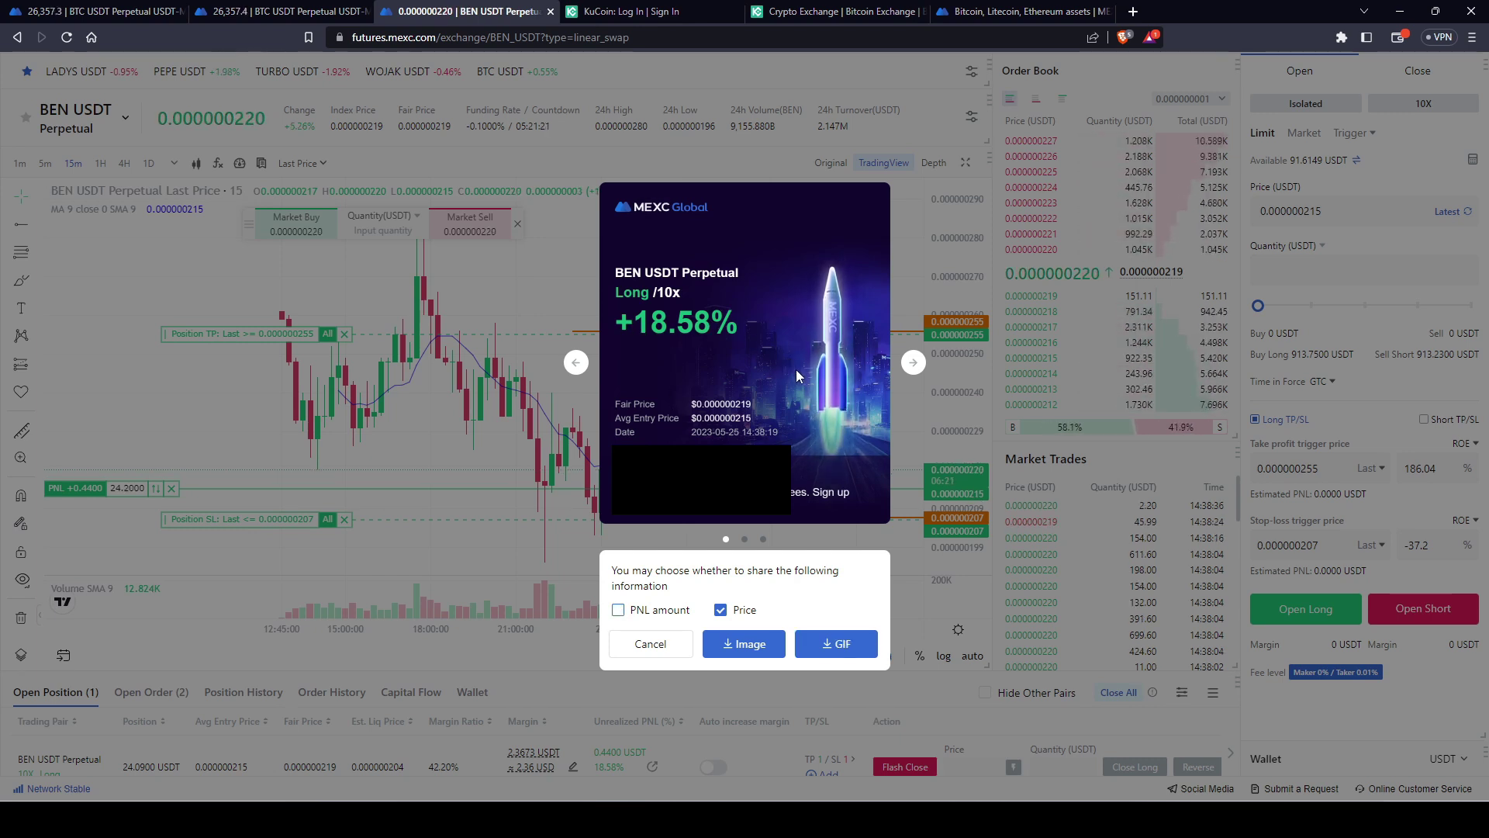
{"action": "left_click", "coordinate": [851, 643]}
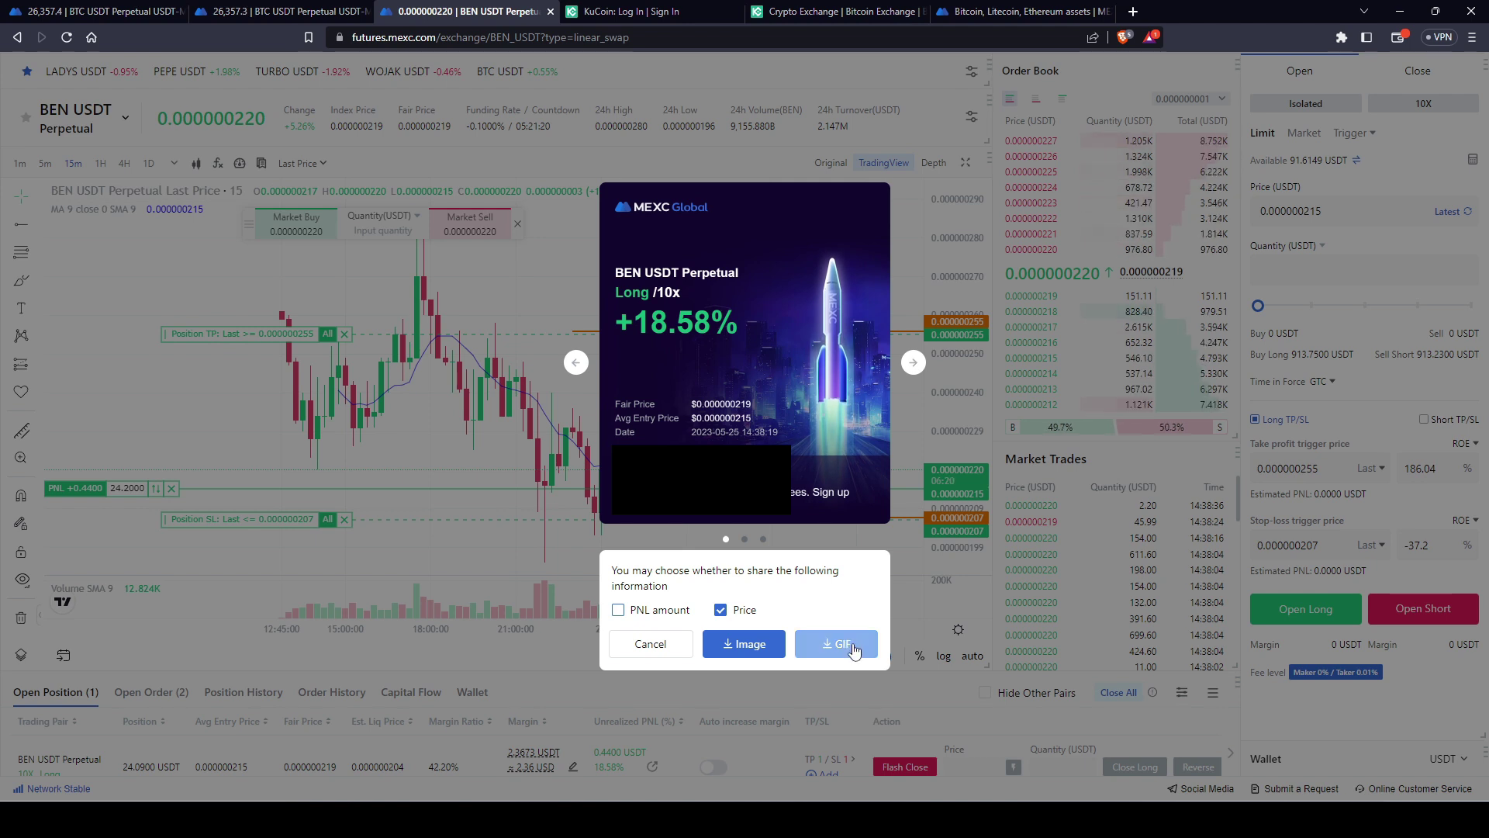
{"action": "left_click", "coordinate": [783, 645]}
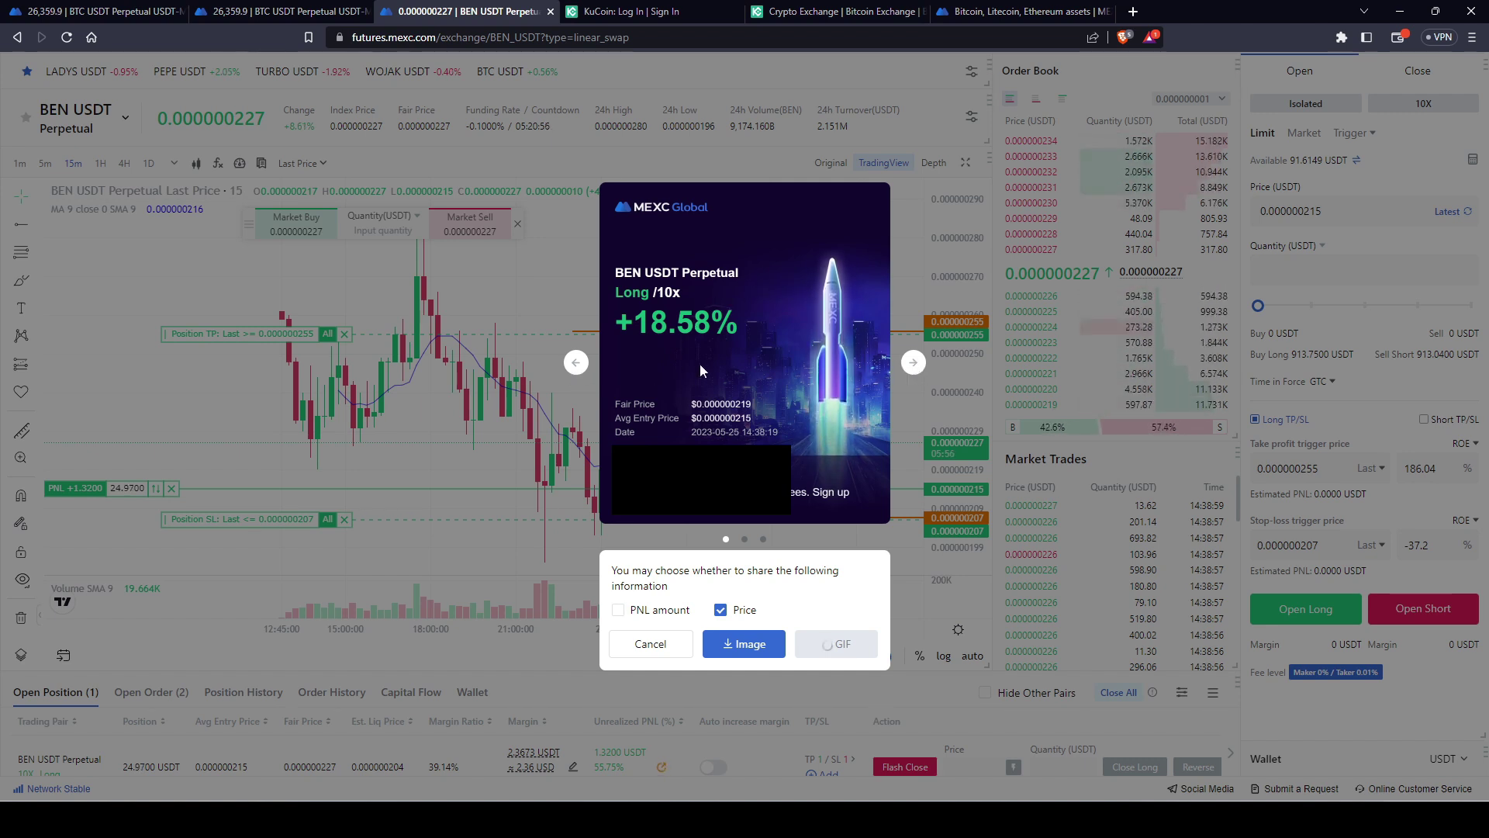
{"action": "left_click", "coordinate": [913, 363]}
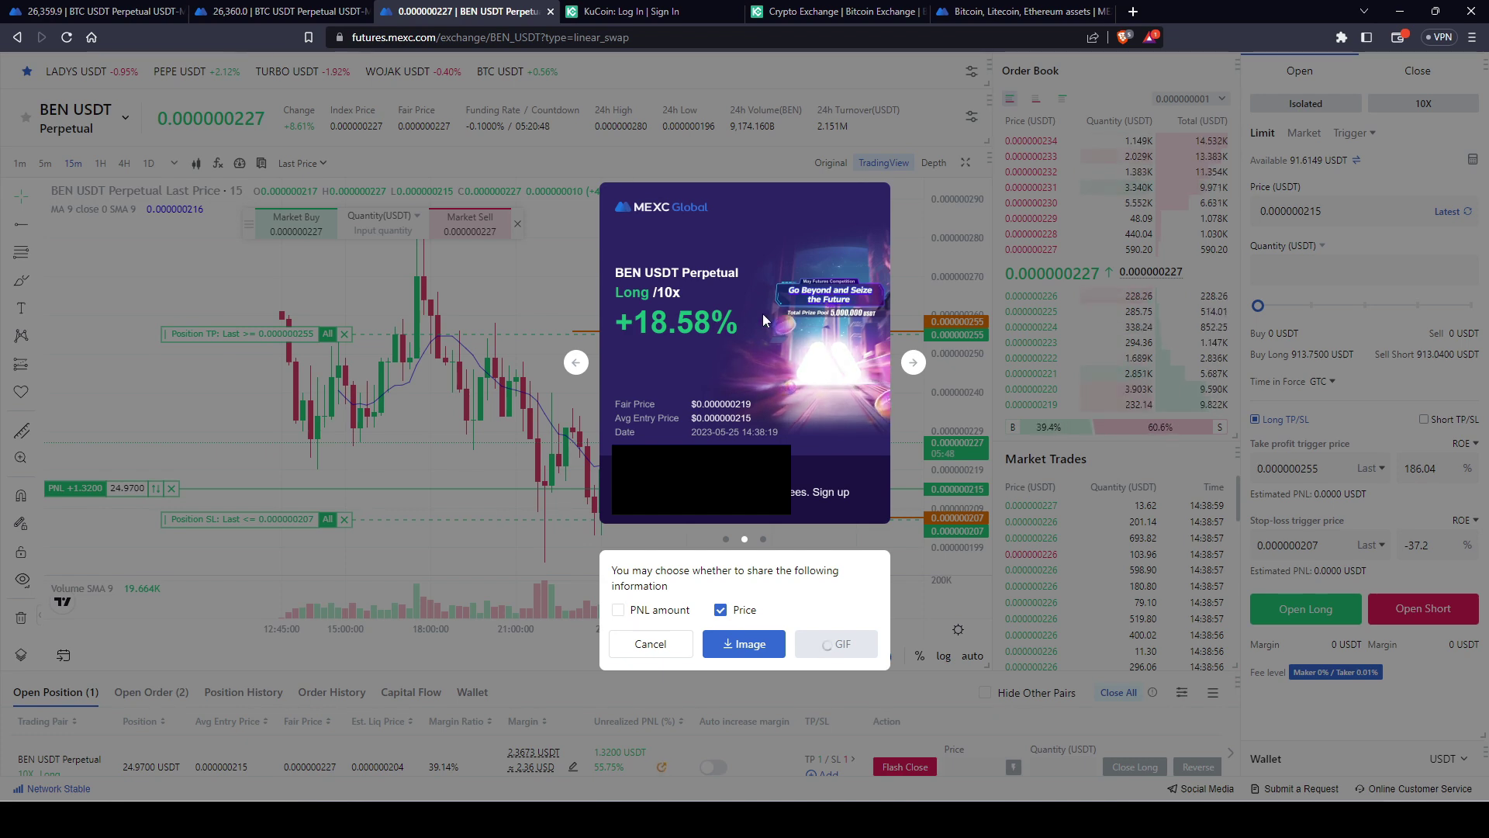
{"action": "left_click", "coordinate": [903, 226]}
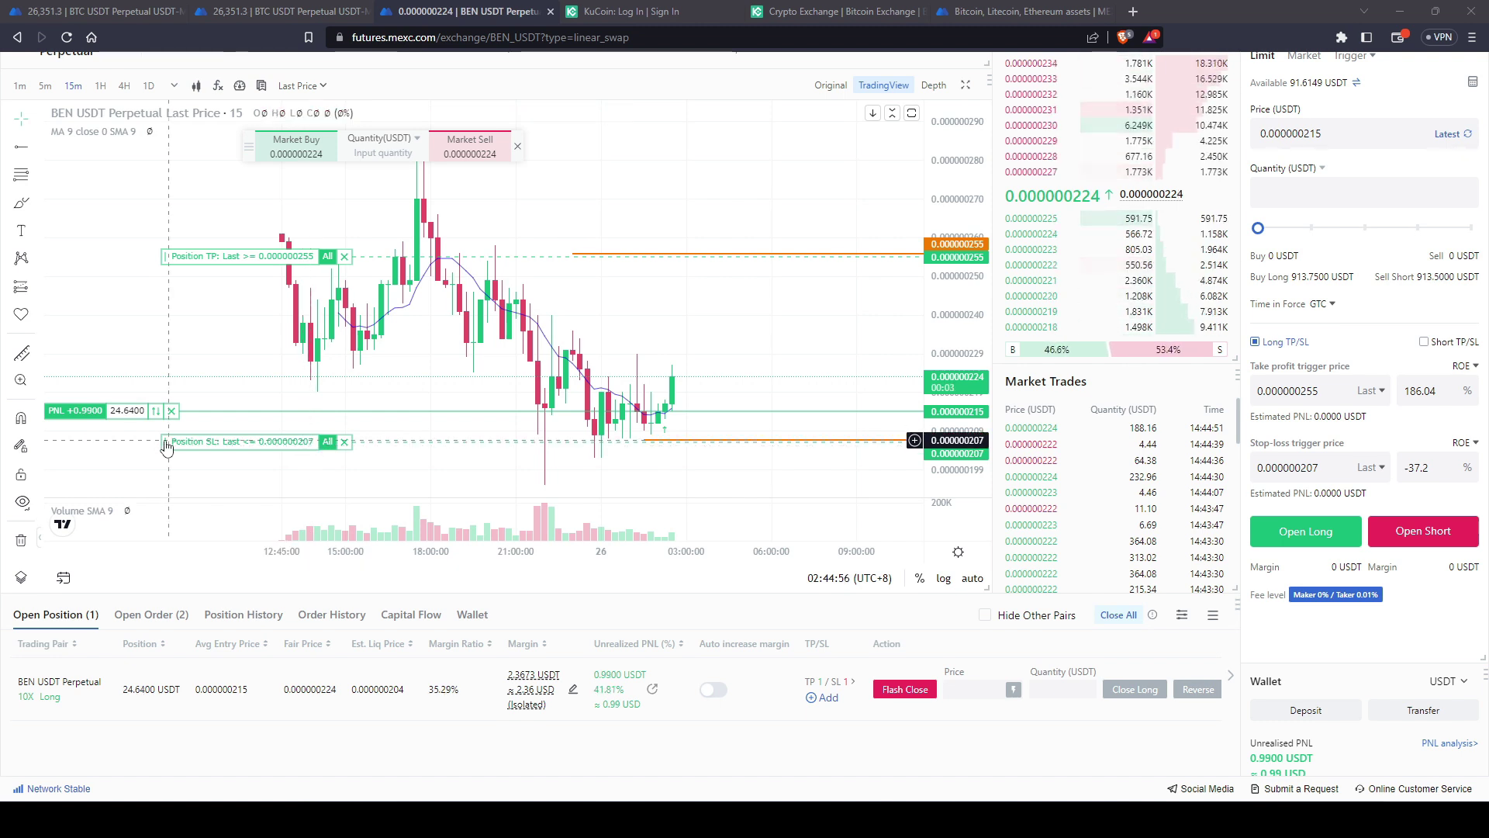
- Drag the position stop-loss up to about 0.000000212 and the take-profit to 0.000000263
{"action": "left_click_drag", "start_coordinate": [165, 446], "coordinate": [250, 422]}
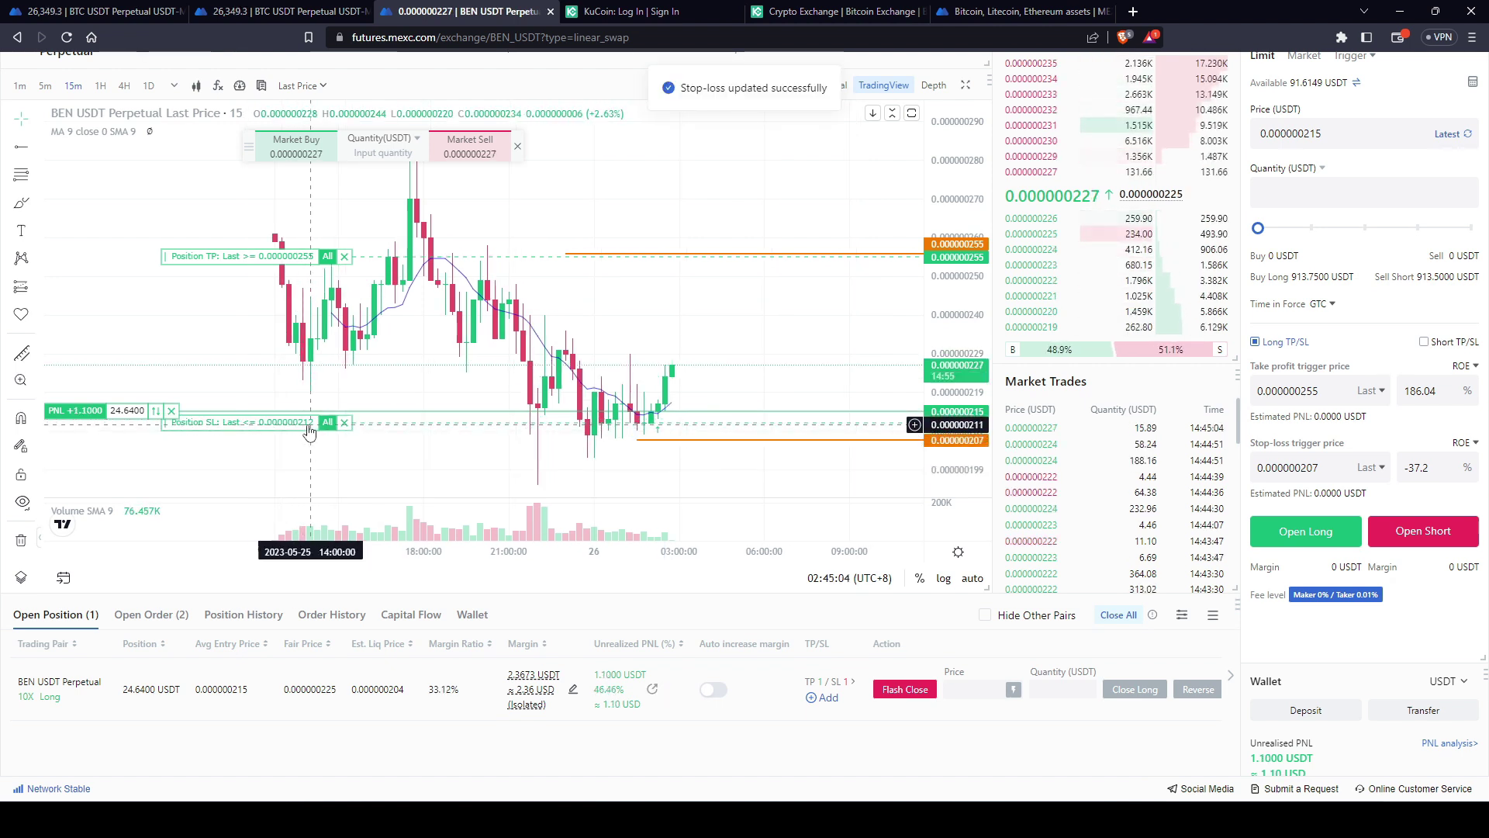
{"action": "left_click_drag", "start_coordinate": [164, 261], "coordinate": [168, 311]}
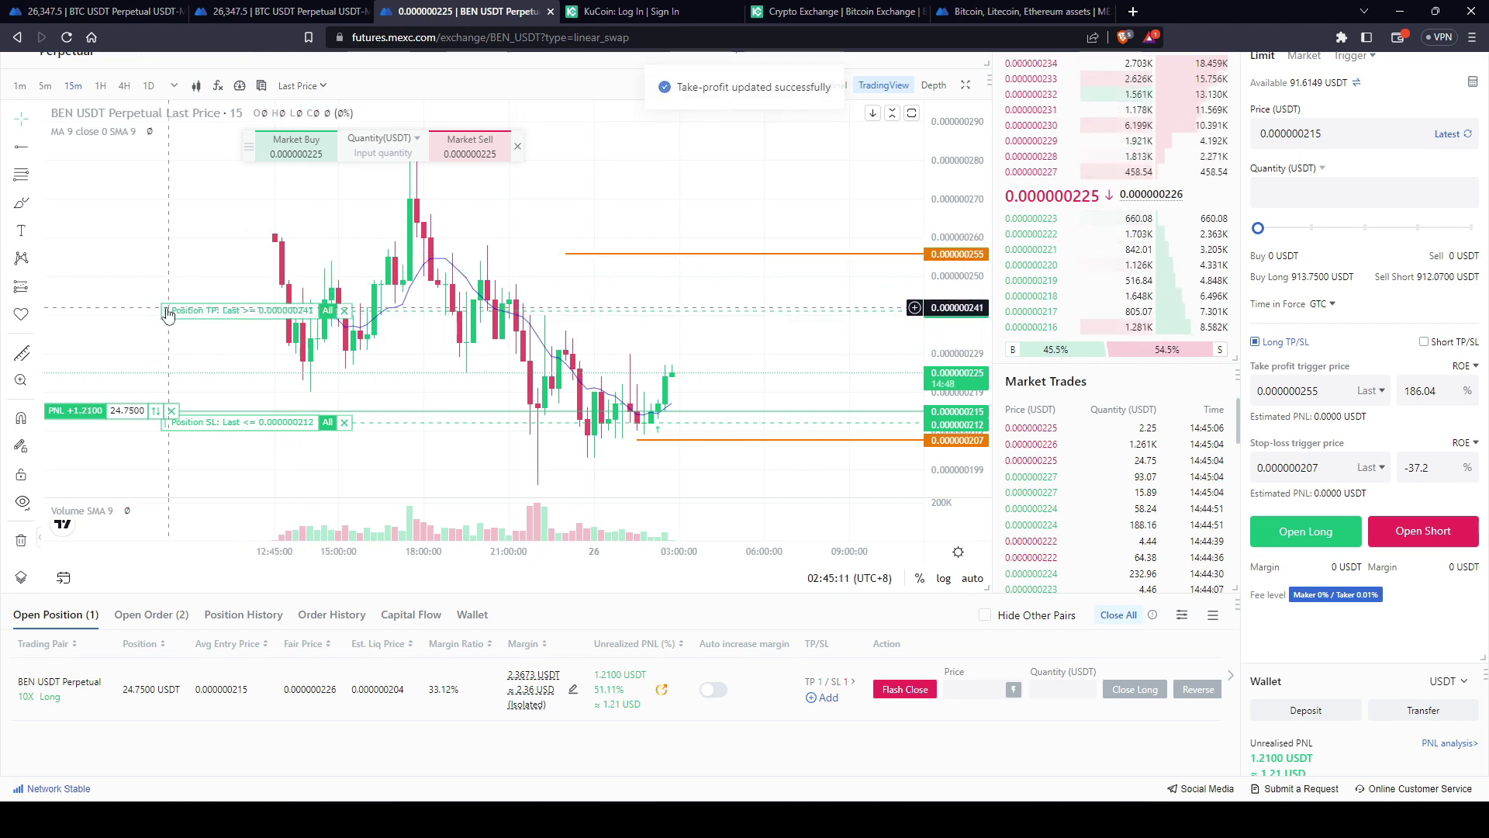
{"action": "left_click_drag", "start_coordinate": [168, 311], "coordinate": [179, 233]}
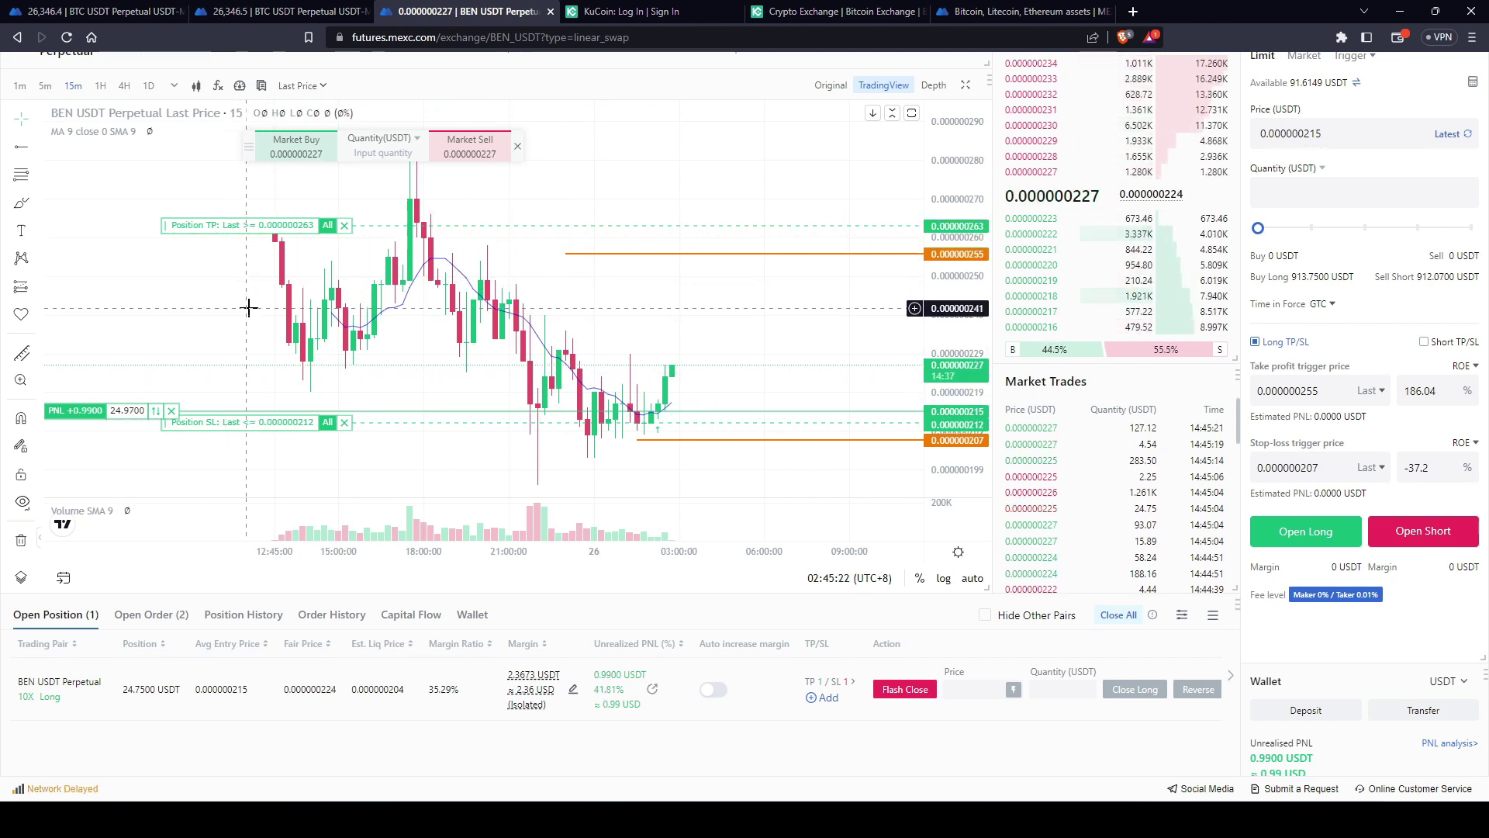
- Close 50% of the BEN long at a limit price of 0.000000222 and confirm
{"action": "left_click", "coordinate": [986, 685]}
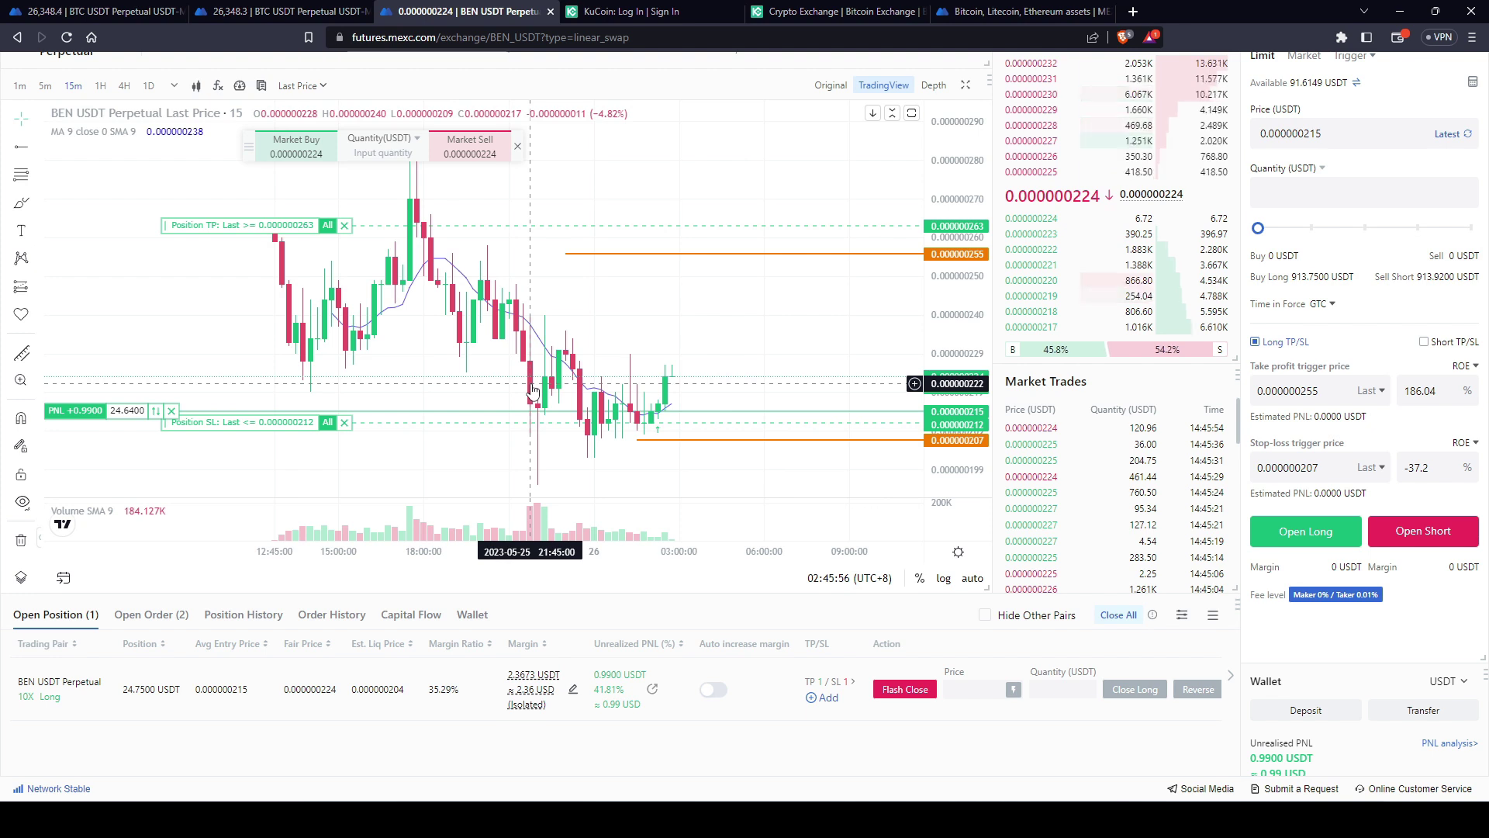
{"action": "left_click_drag", "start_coordinate": [1310, 134], "coordinate": [1333, 133]}
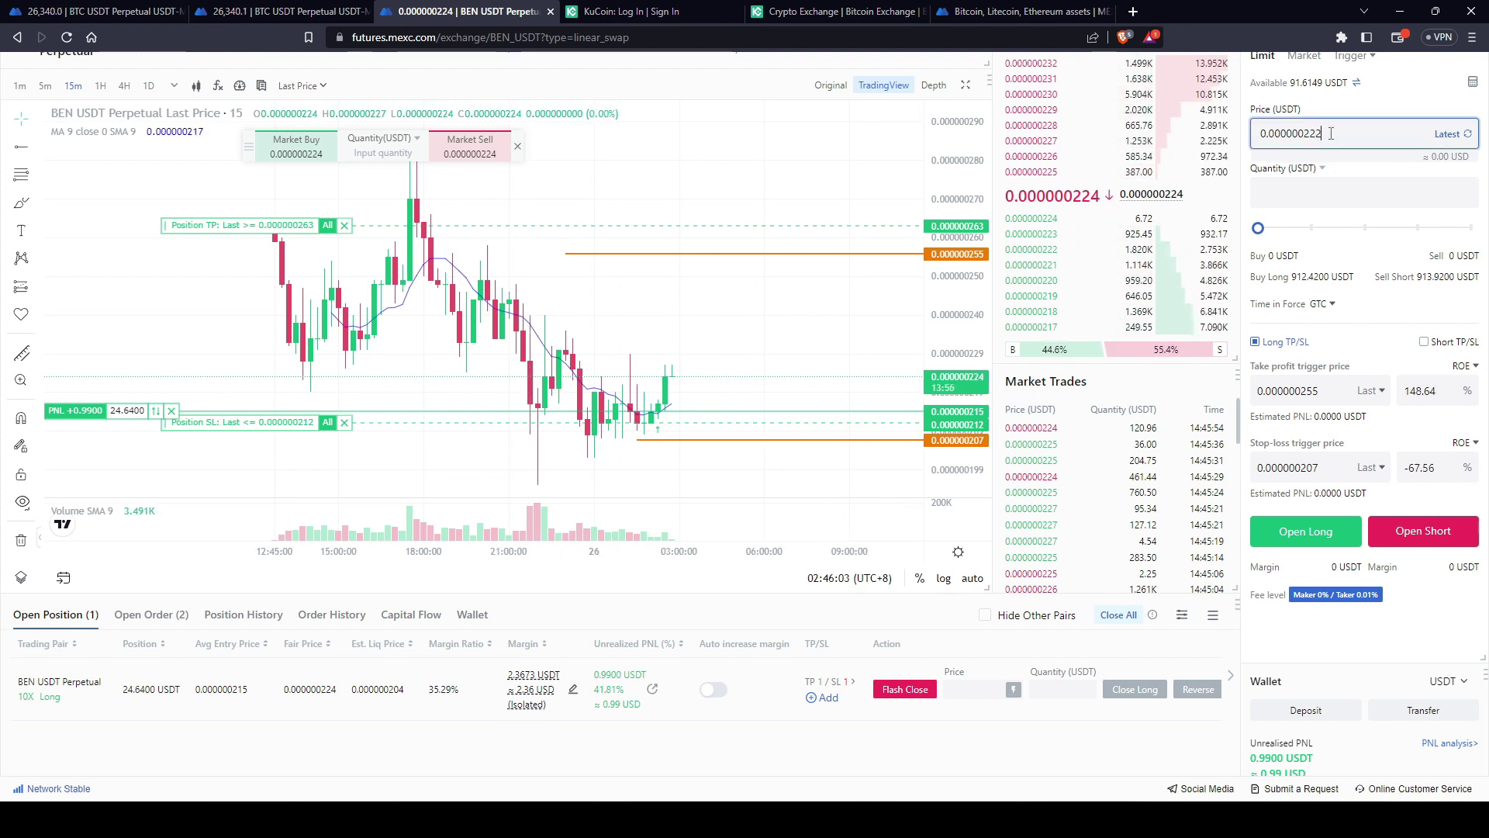
{"action": "left_click_drag", "start_coordinate": [1331, 134], "coordinate": [1261, 133]}
{"action": "key", "text": "ctrl+c"}
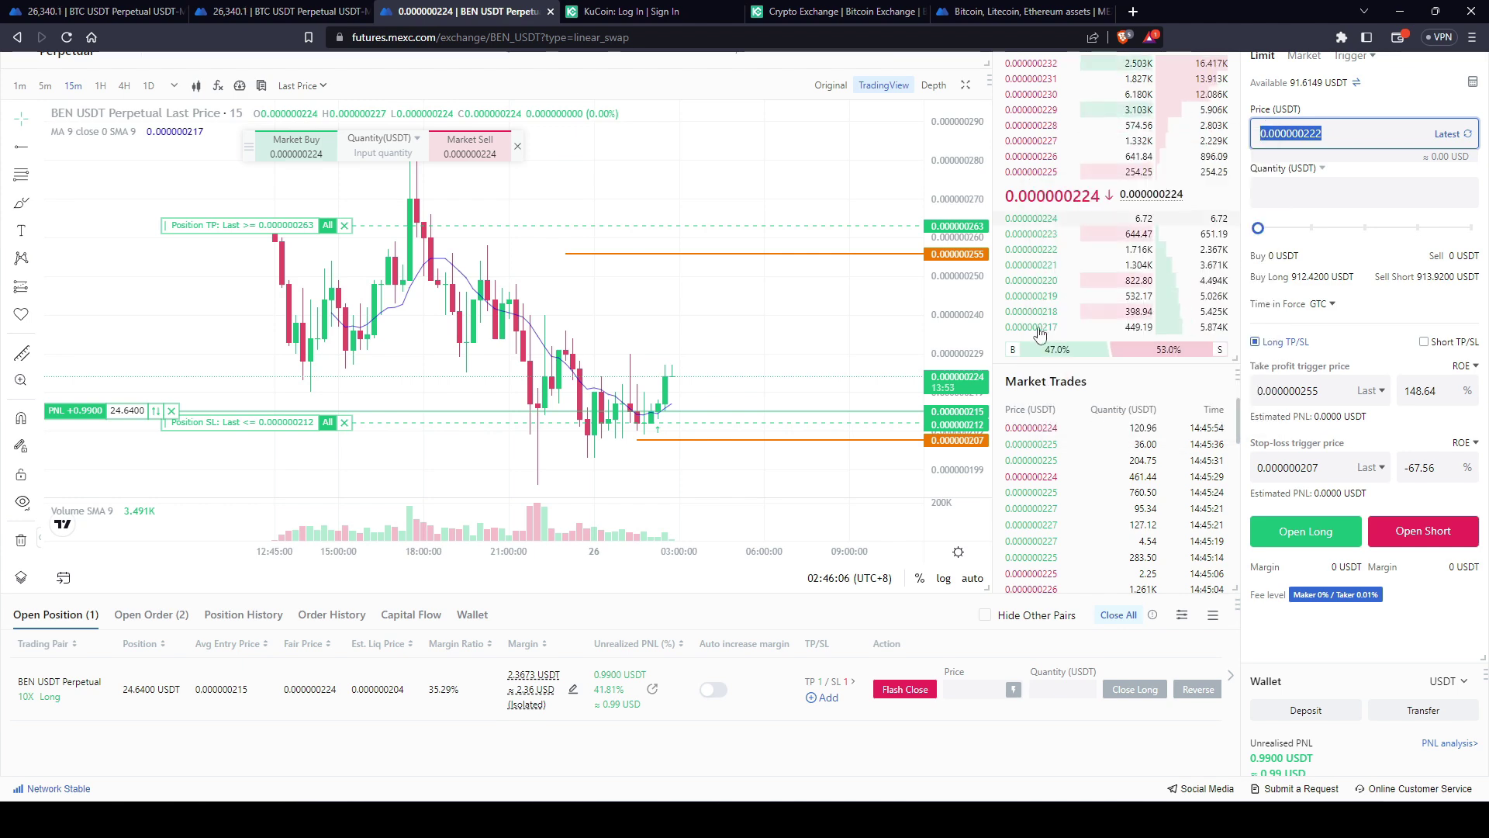
{"action": "left_click", "coordinate": [980, 691]}
{"action": "key", "text": "ctrl+v"}
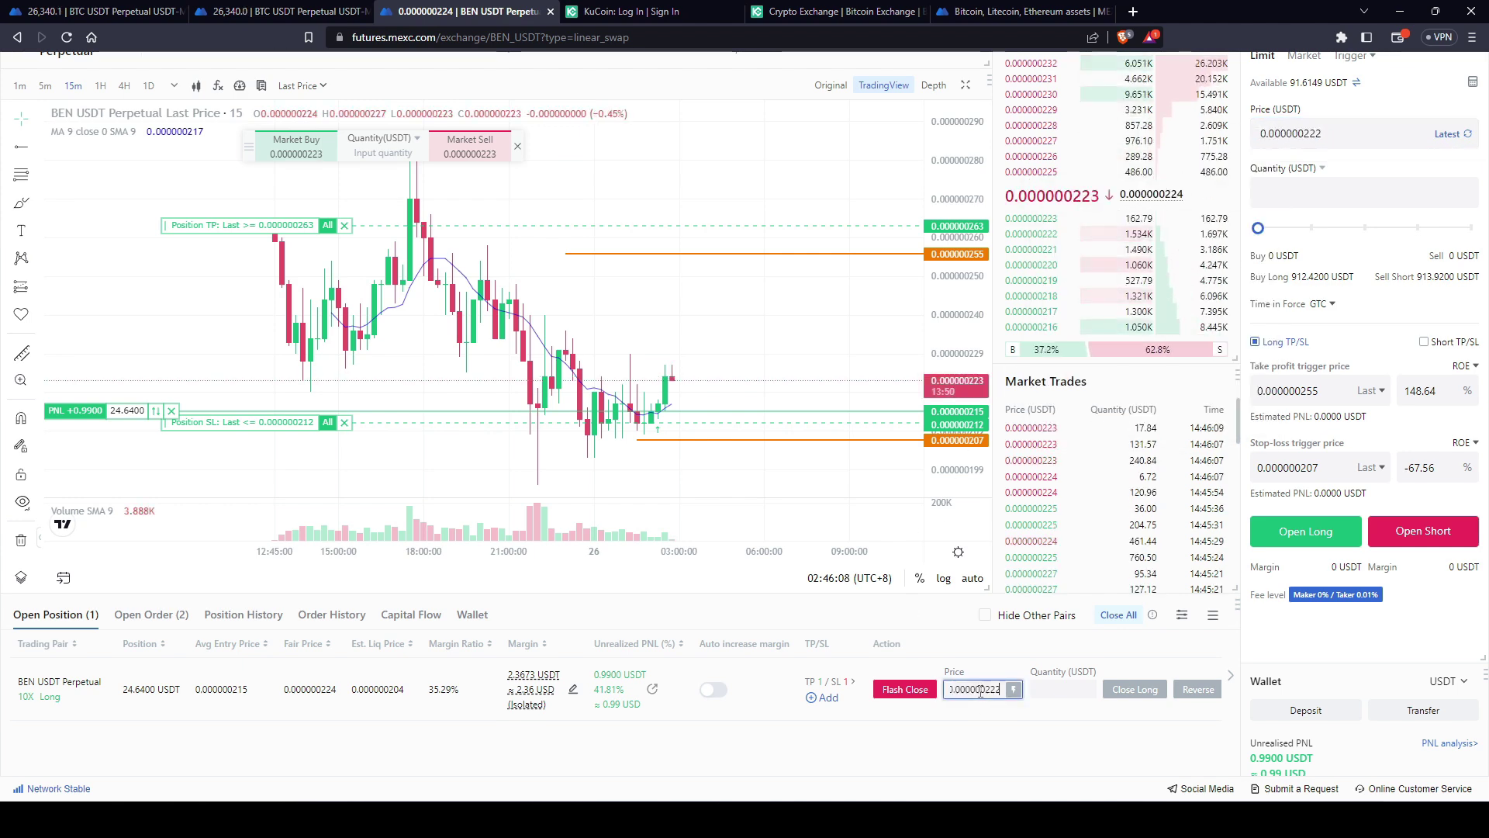
{"action": "left_click", "coordinate": [1056, 687]}
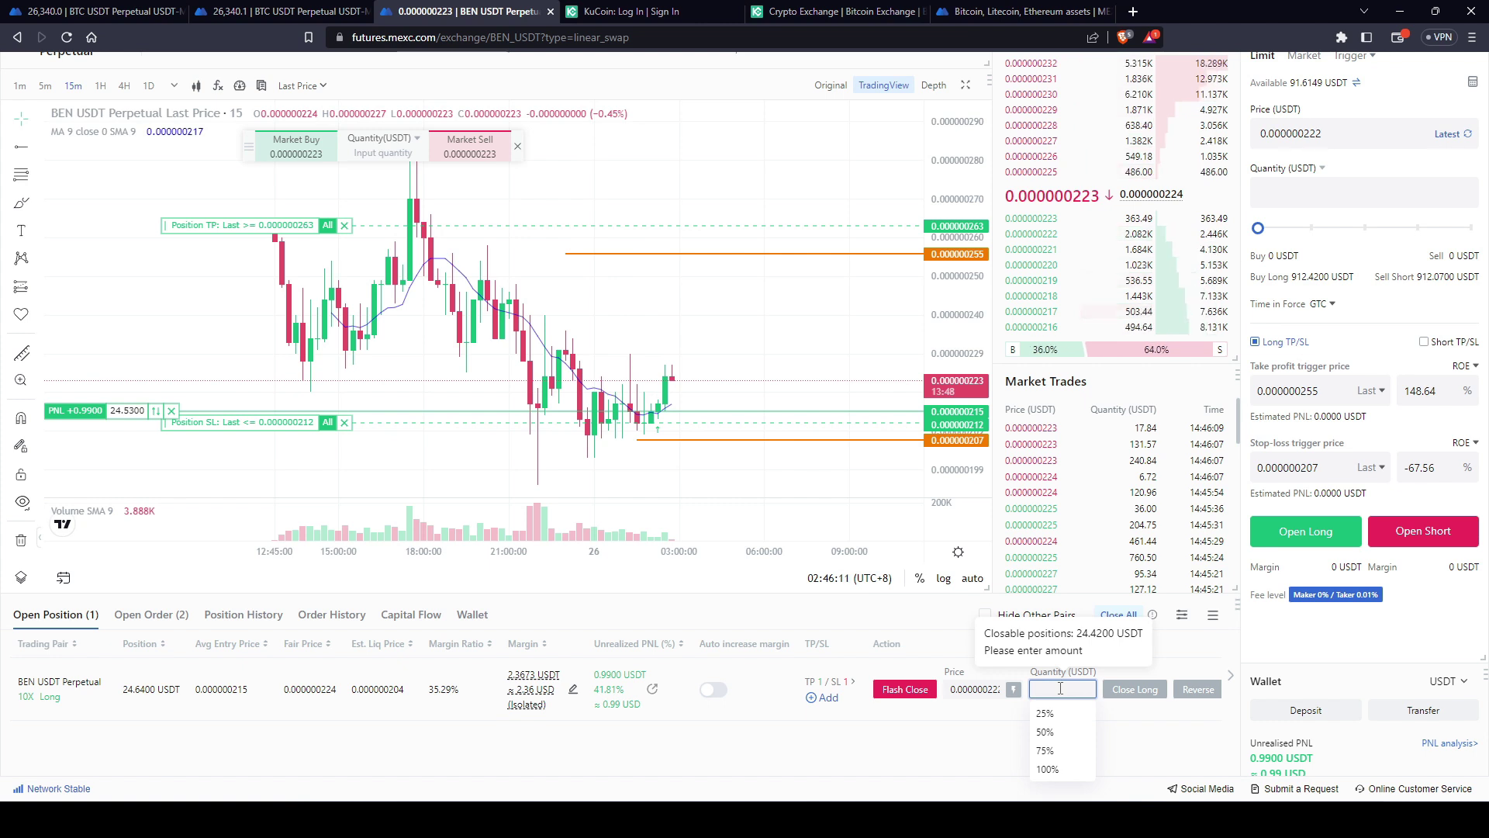
{"action": "left_click", "coordinate": [1058, 732]}
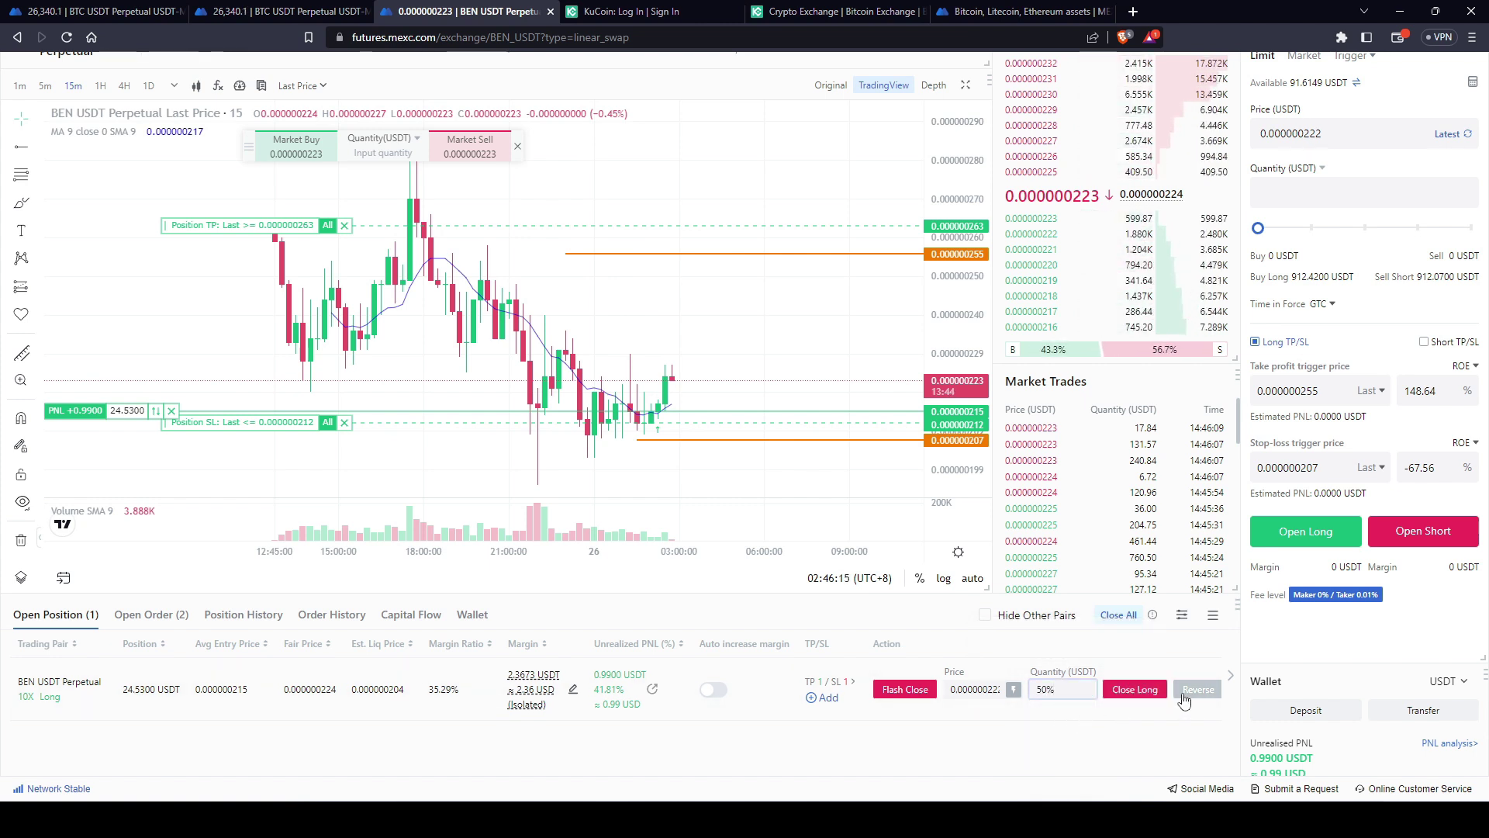
{"action": "left_click", "coordinate": [1132, 690]}
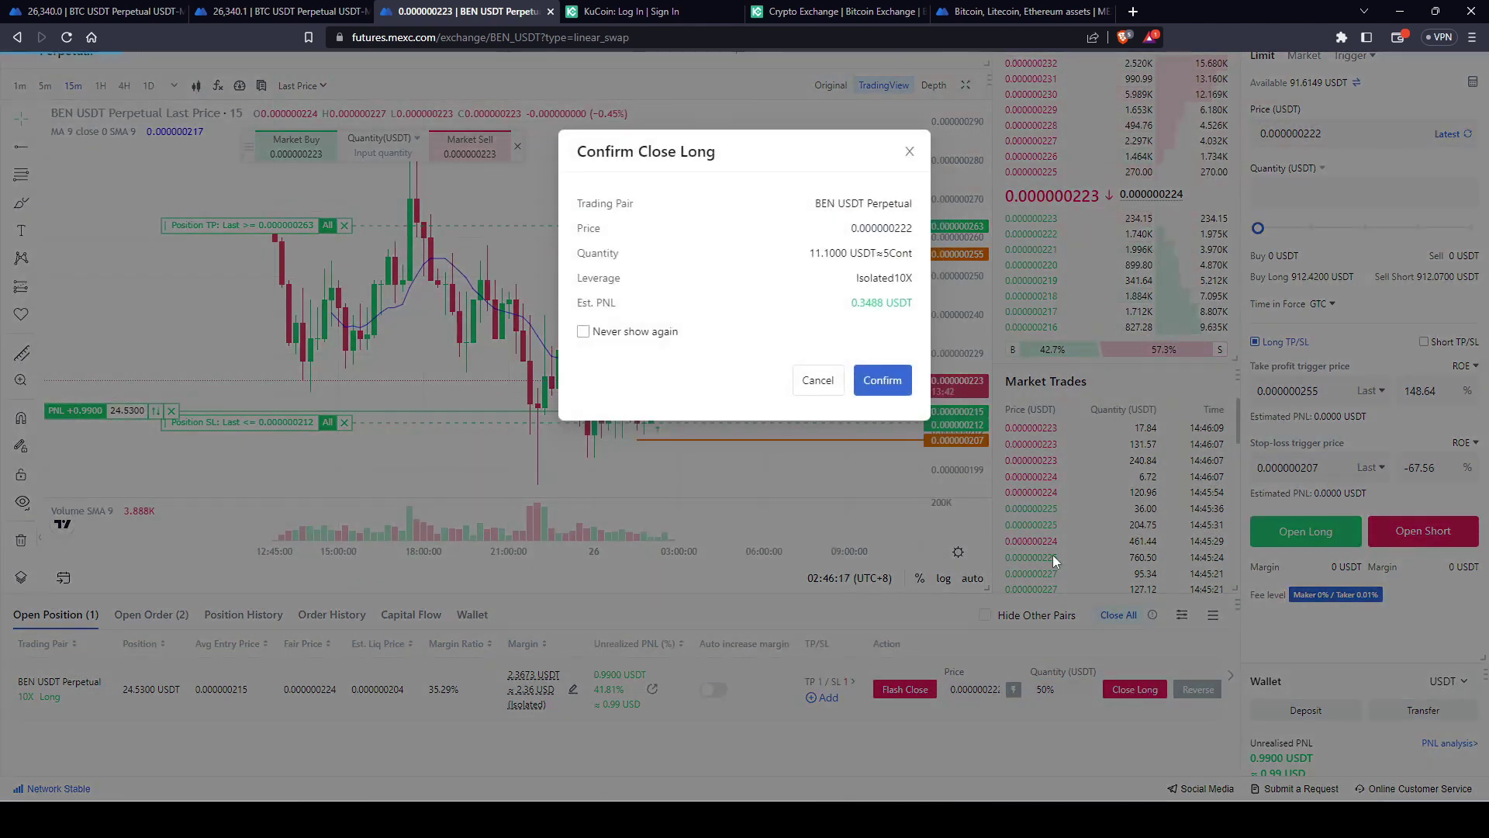
{"action": "left_click", "coordinate": [882, 377]}
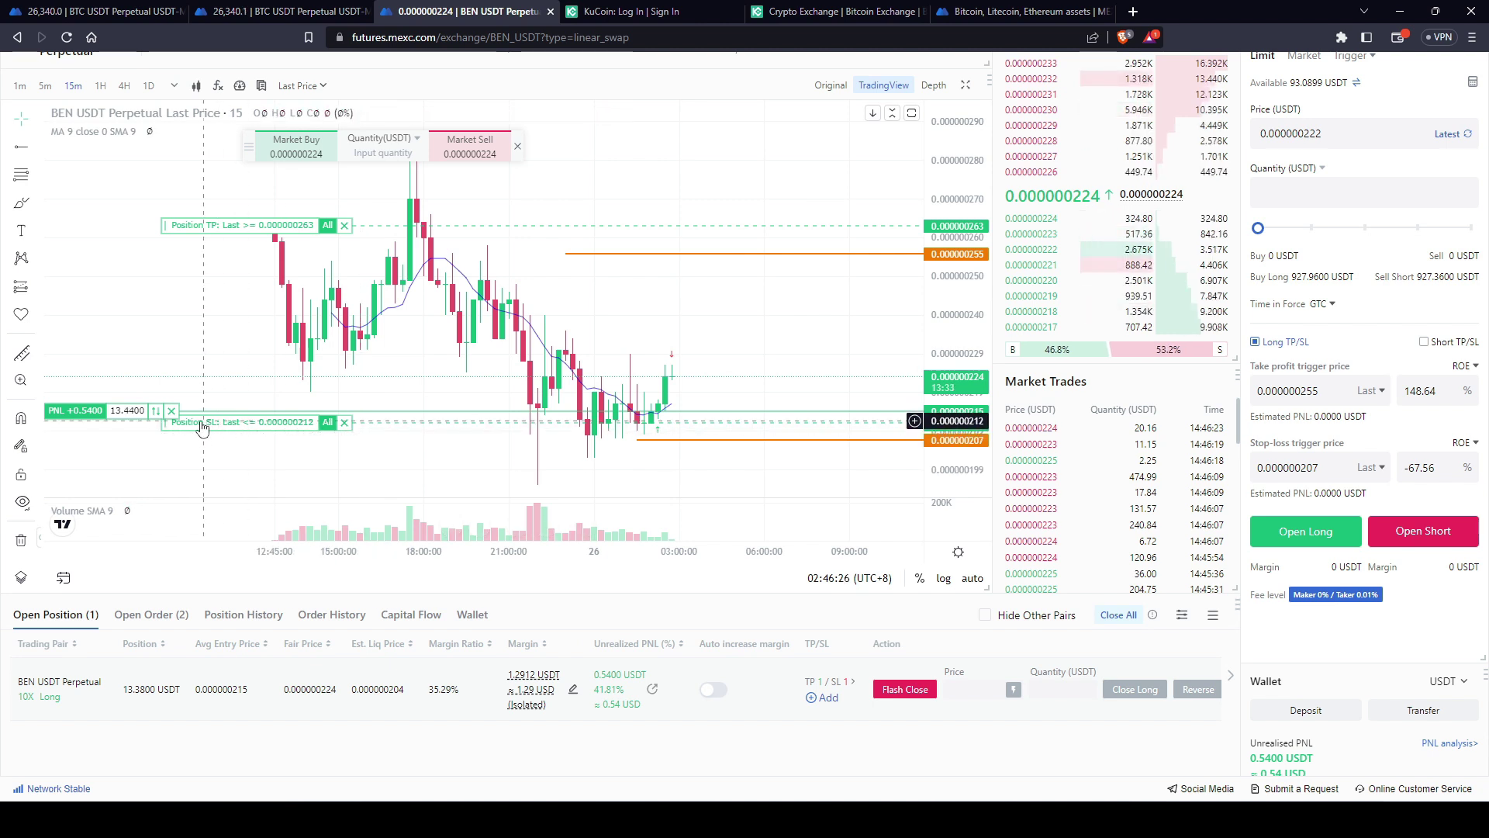
- Drag the position stop-loss line up to 0.000000218
{"action": "left_click_drag", "start_coordinate": [172, 422], "coordinate": [177, 401]}
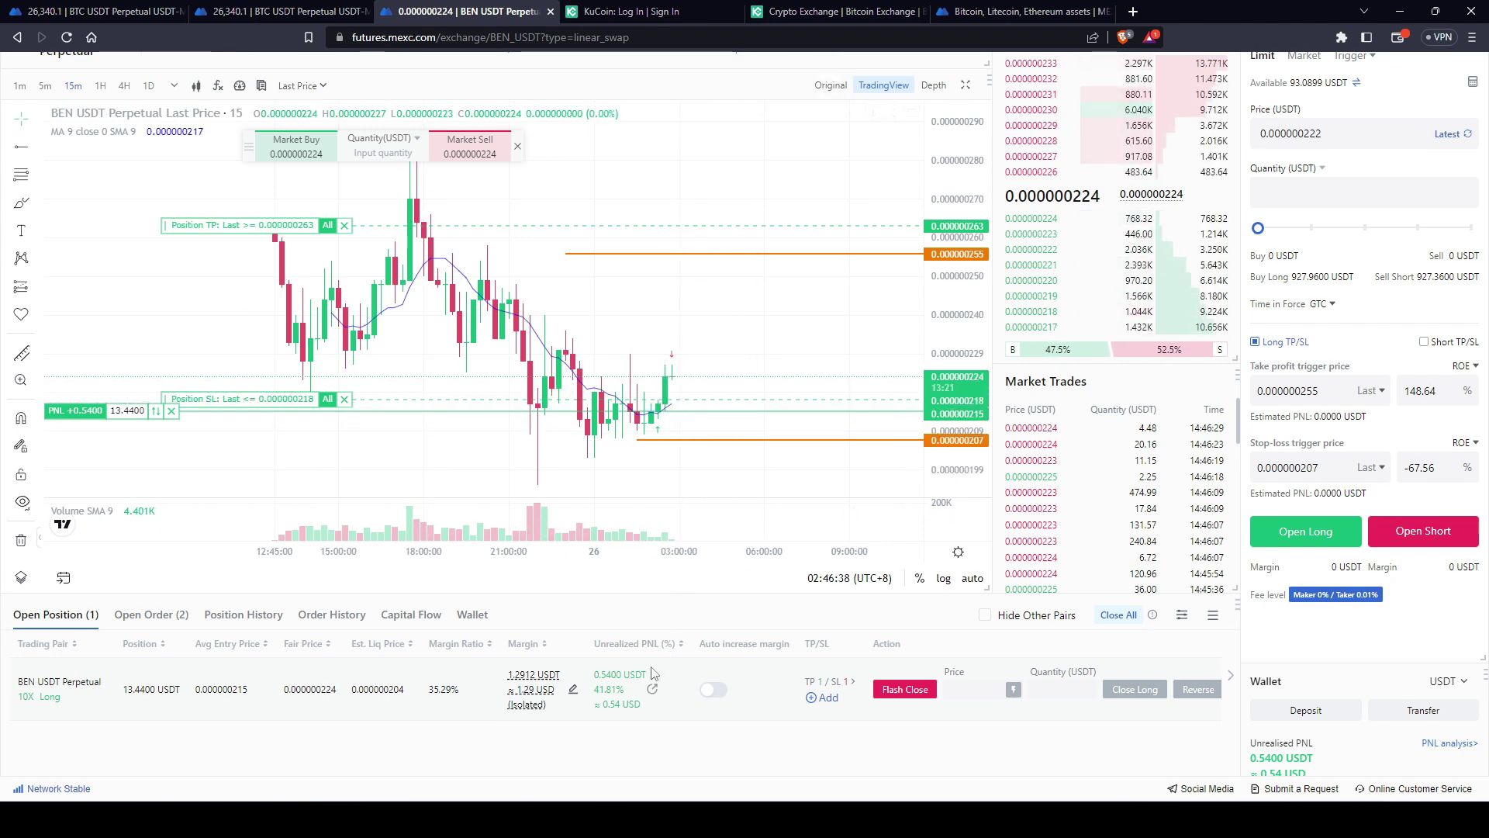
- Download the +41.81% BEN profit share card as an image and close it
{"action": "left_click", "coordinate": [653, 690]}
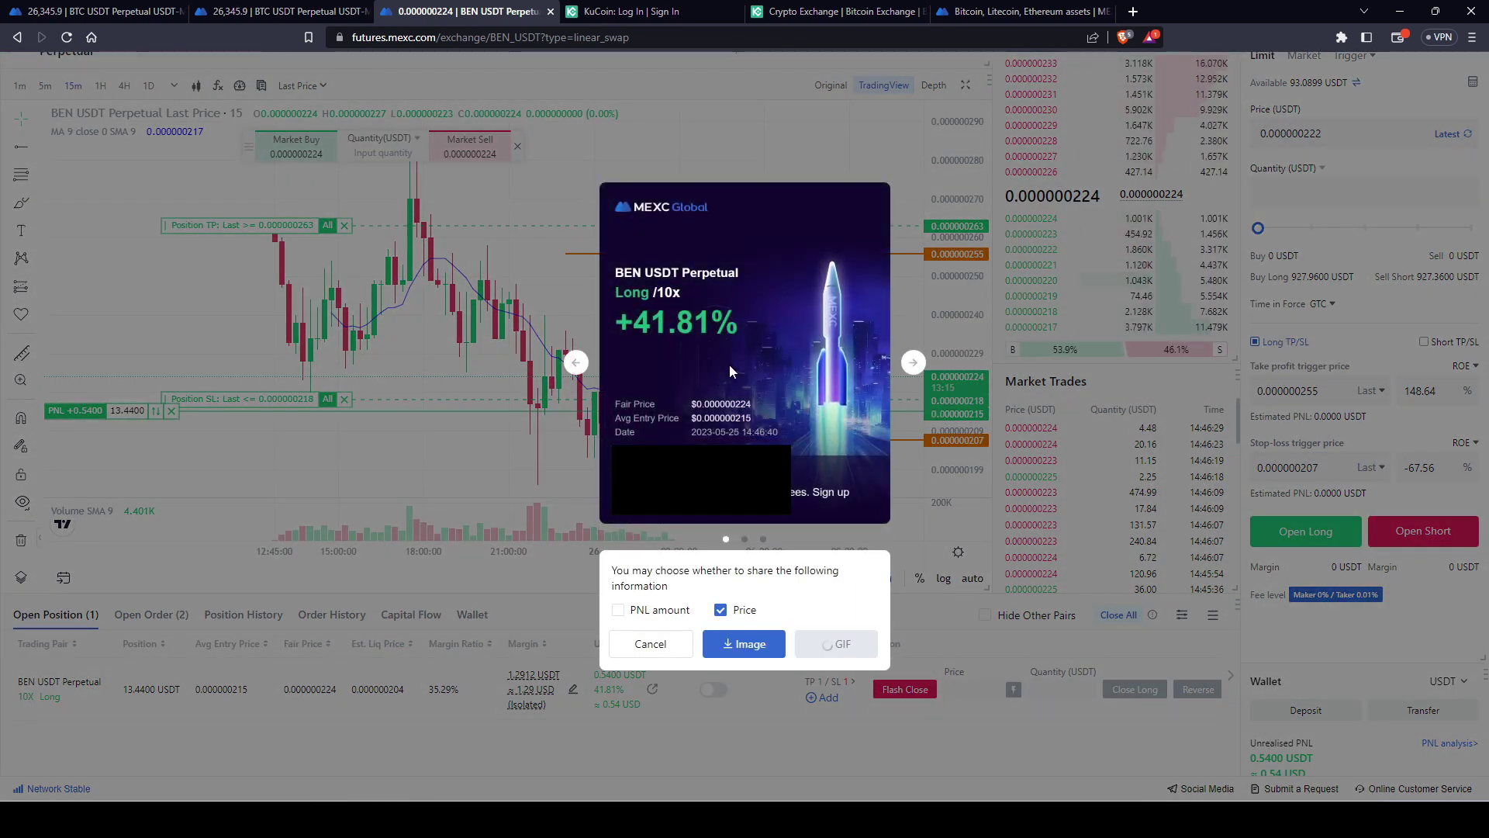
{"action": "left_click", "coordinate": [751, 649]}
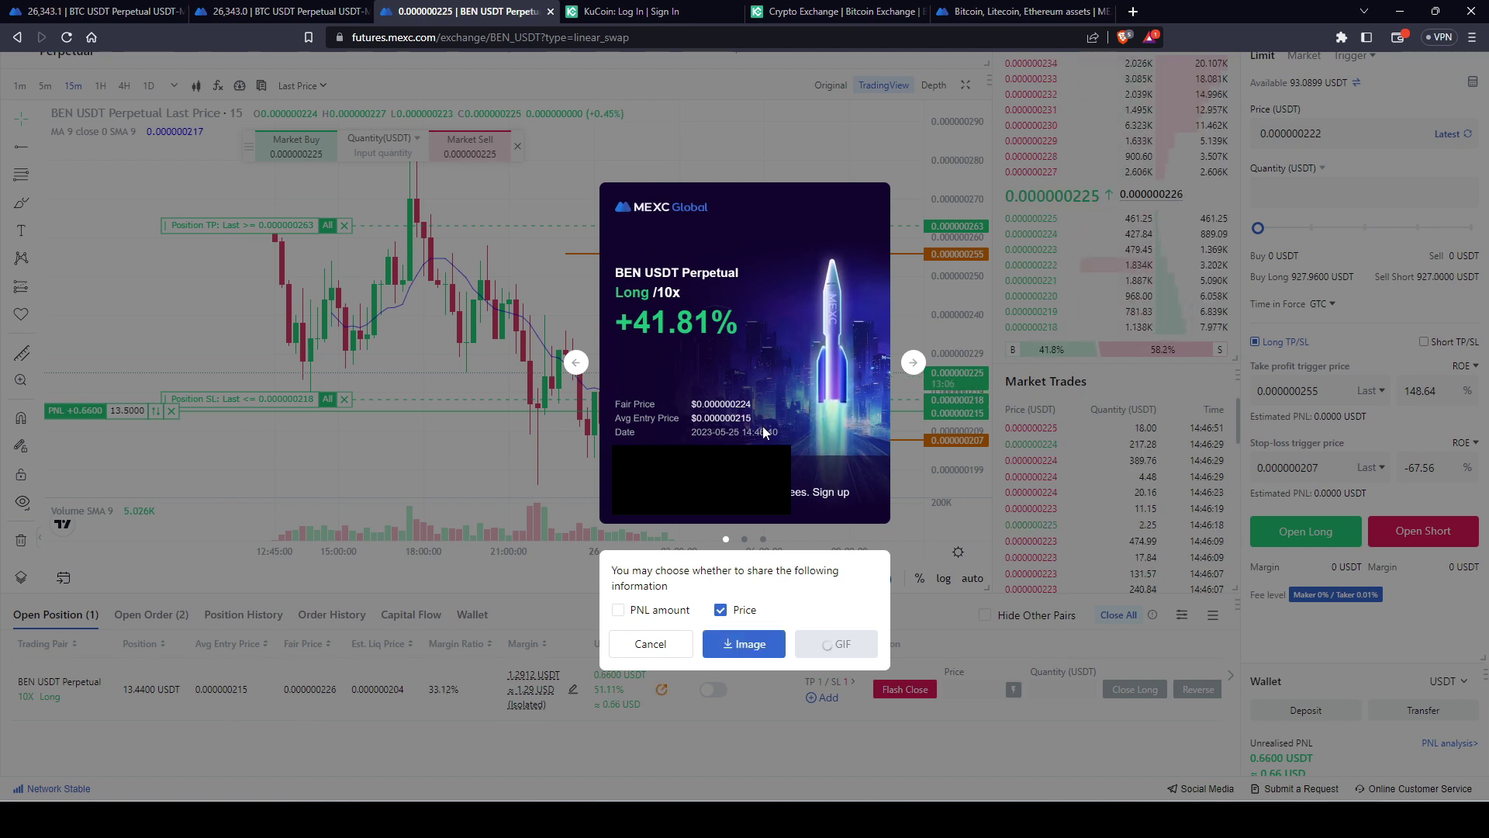
{"action": "left_click", "coordinate": [150, 623]}
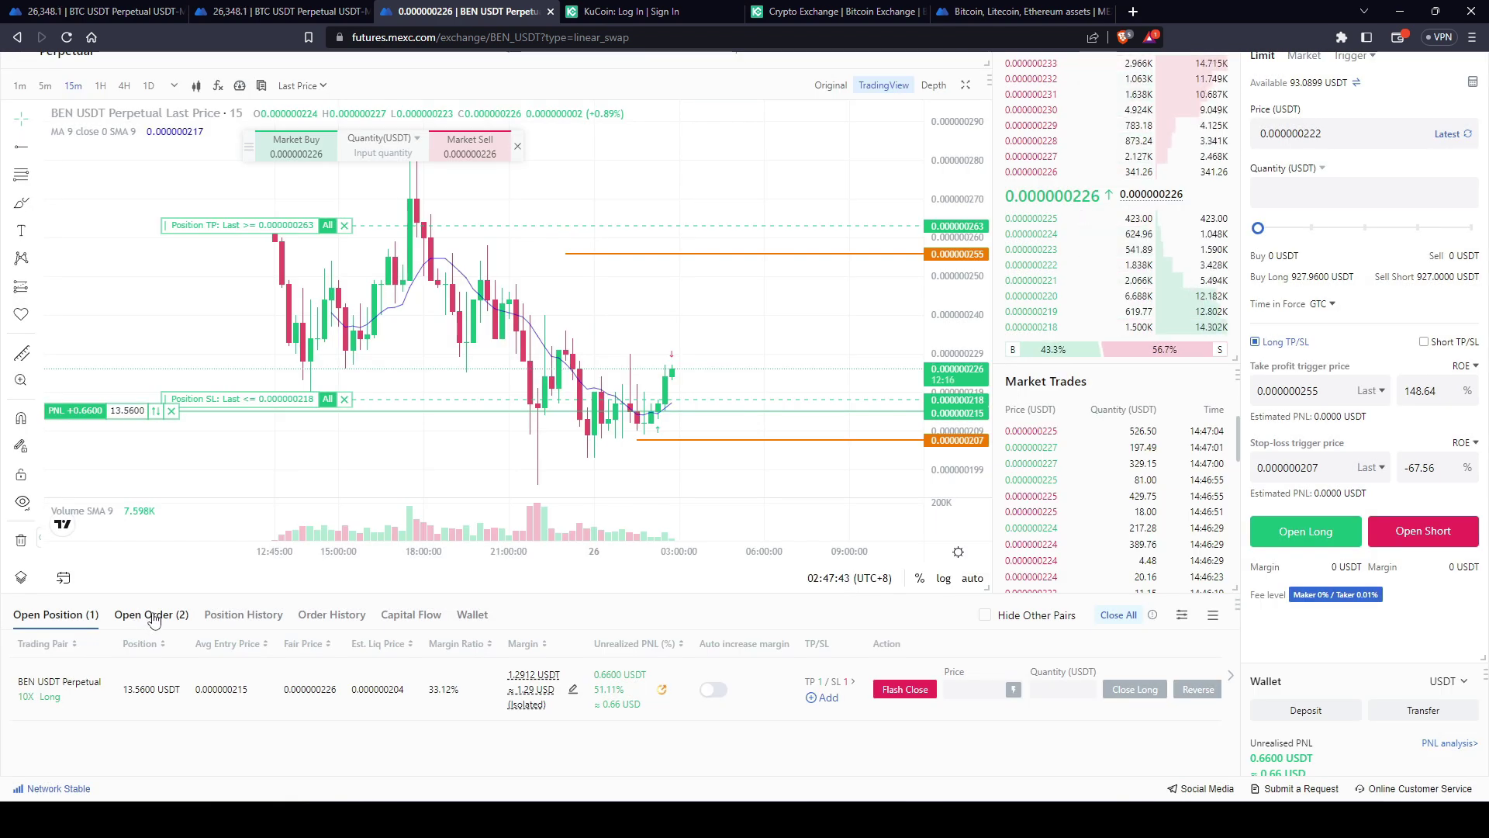
- Cancel the pending COTI limit order and raise the BEN USDT stop-loss to 0.000000222
{"action": "left_click", "coordinate": [154, 618]}
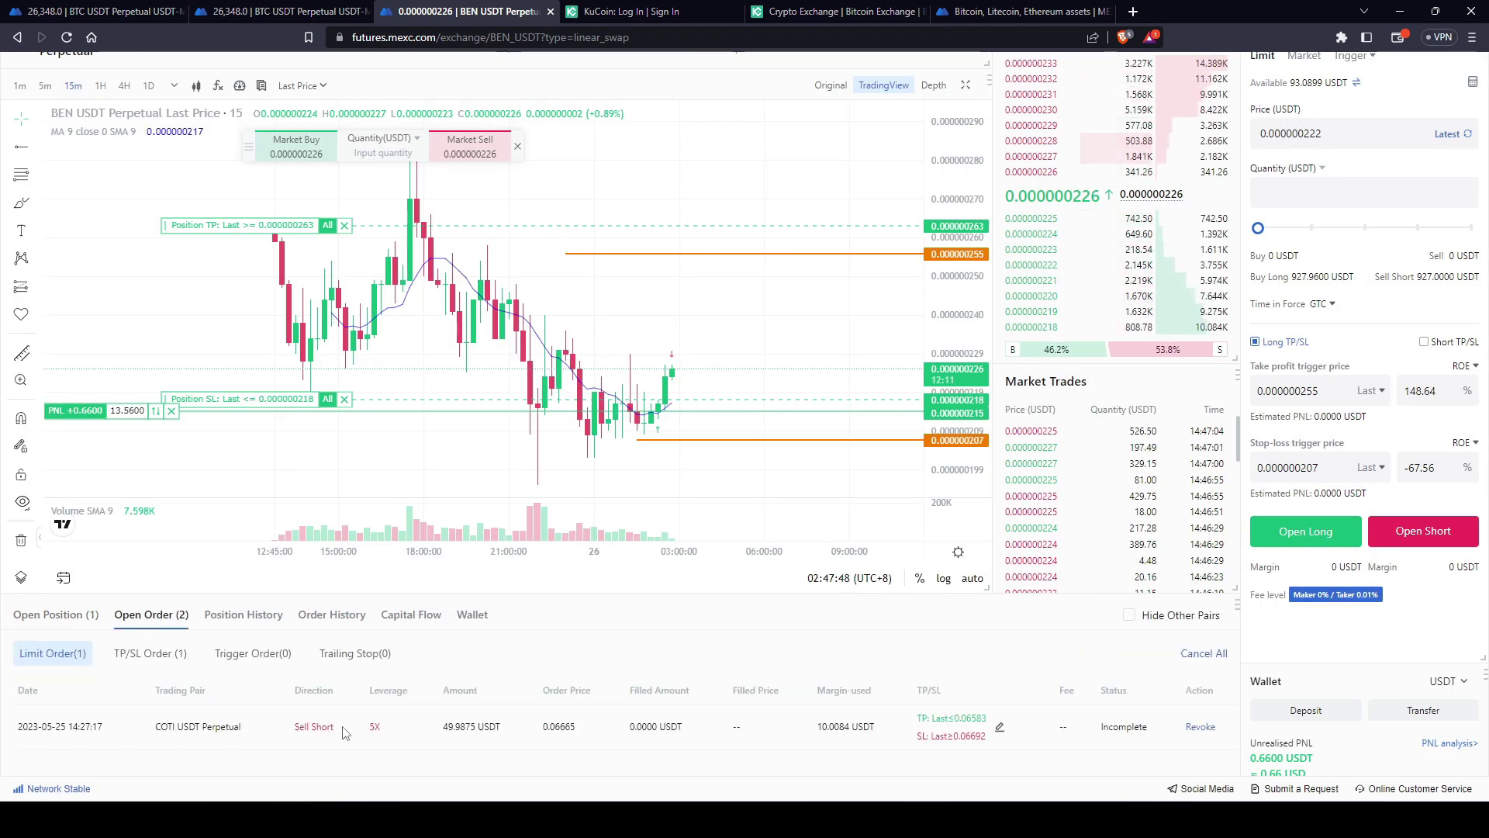
{"action": "left_click", "coordinate": [1202, 728]}
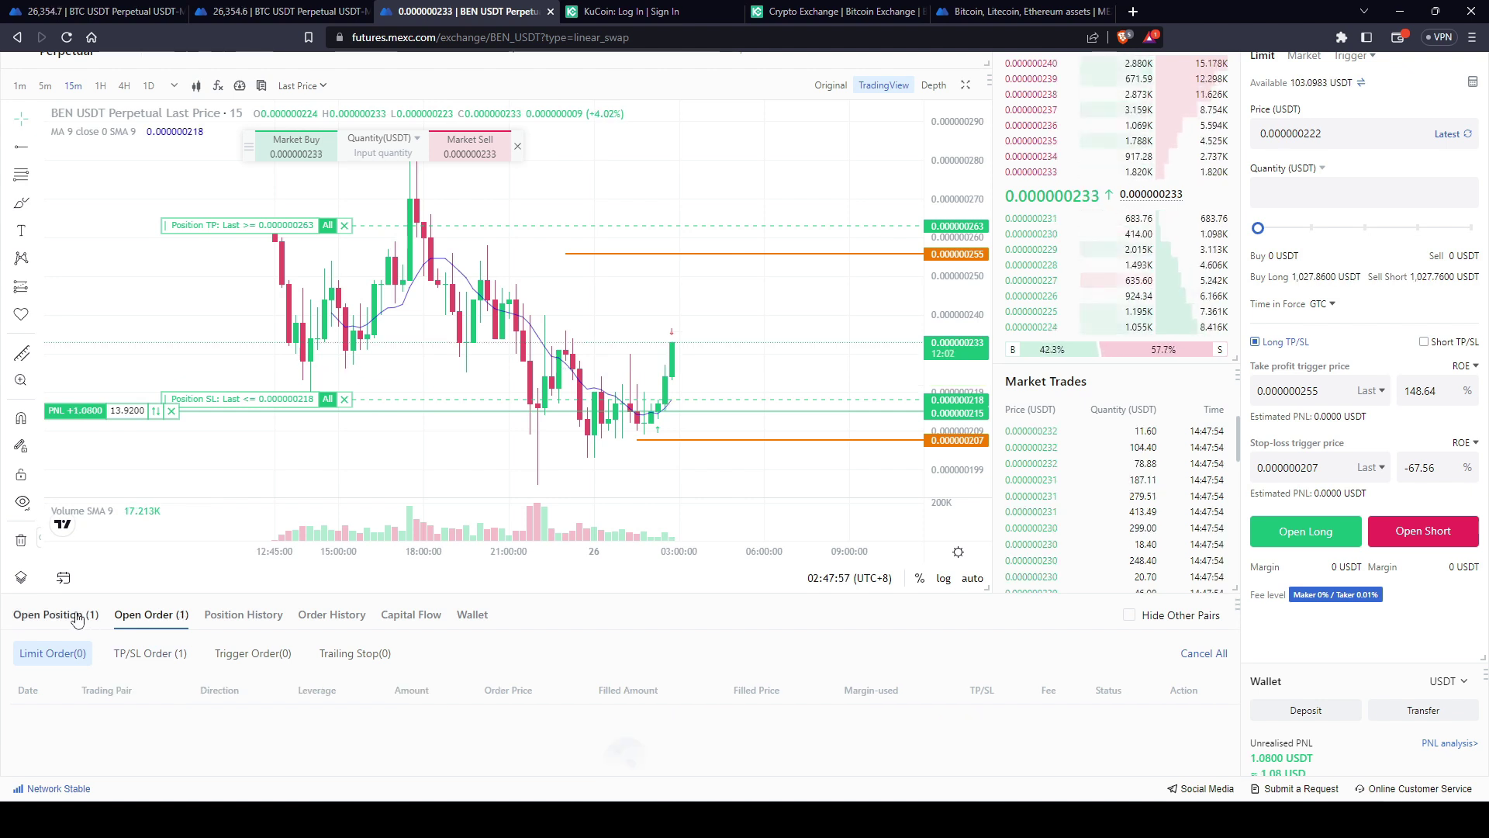
{"action": "left_click", "coordinate": [76, 616]}
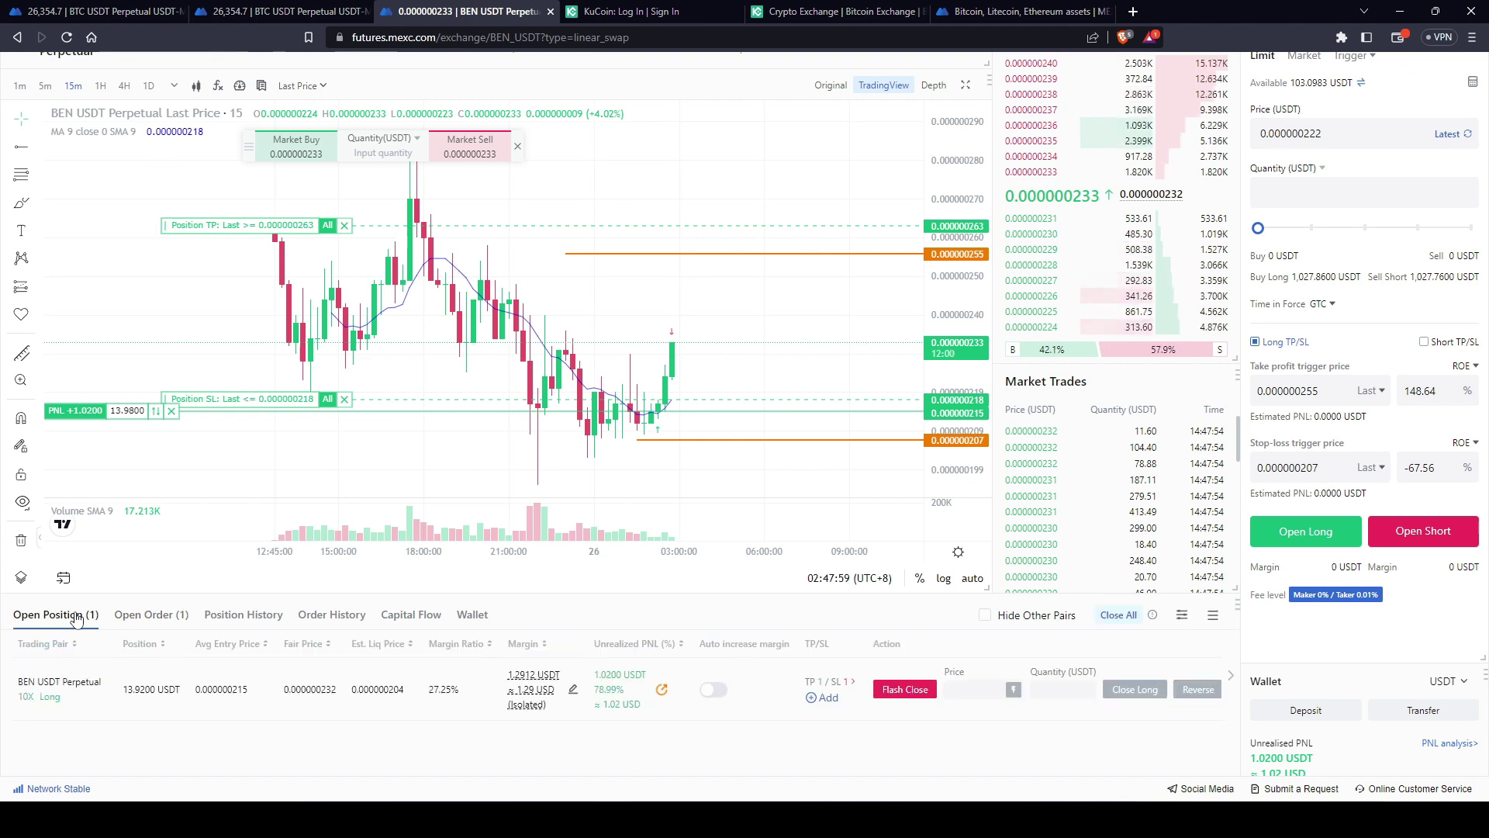
{"action": "left_click_drag", "start_coordinate": [166, 405], "coordinate": [166, 387]}
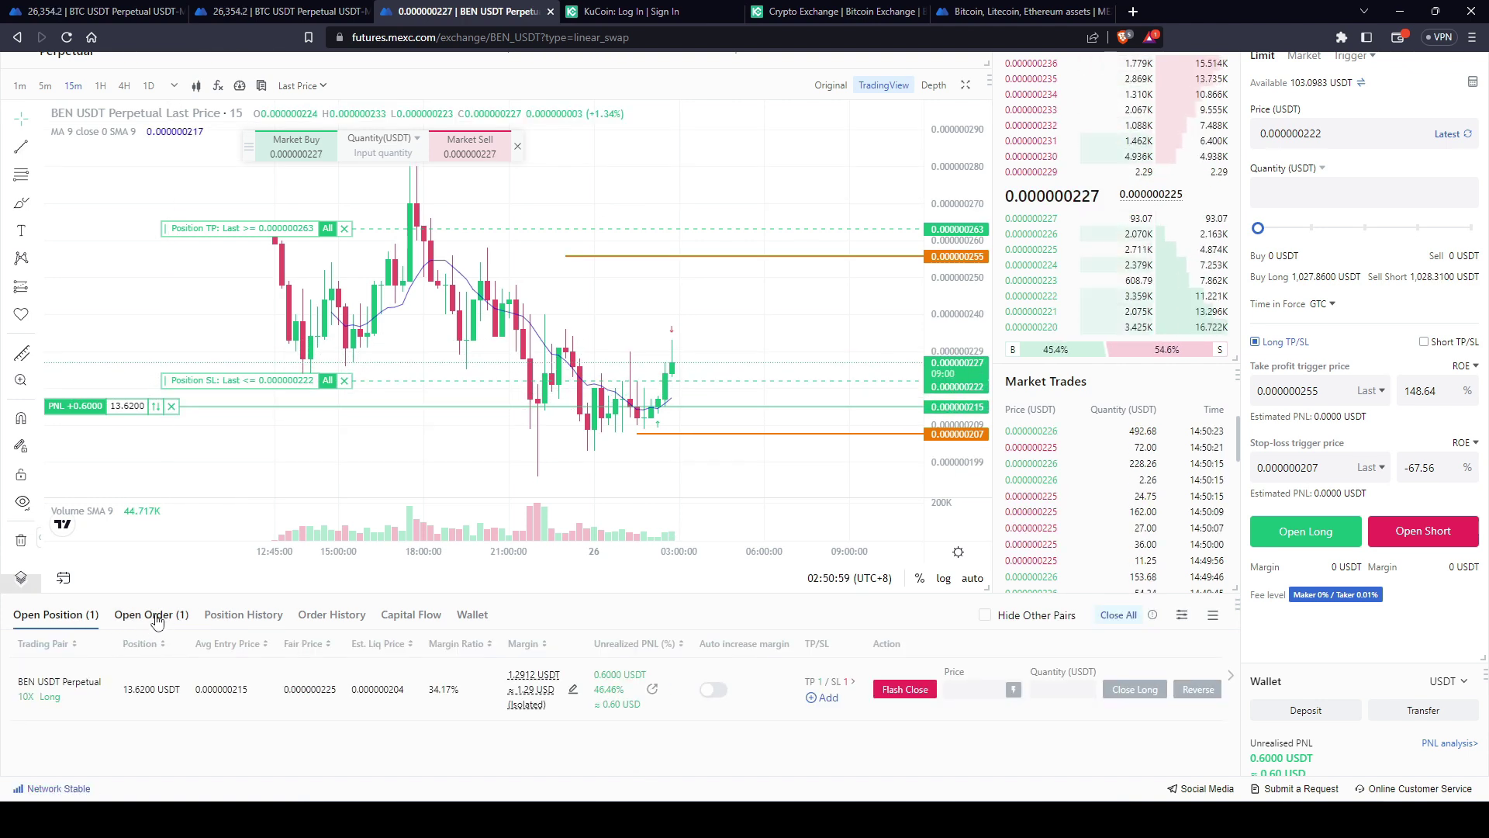
- Review the BEN USDT position's TP/SL order and return to the open position details
{"action": "left_click", "coordinate": [158, 620]}
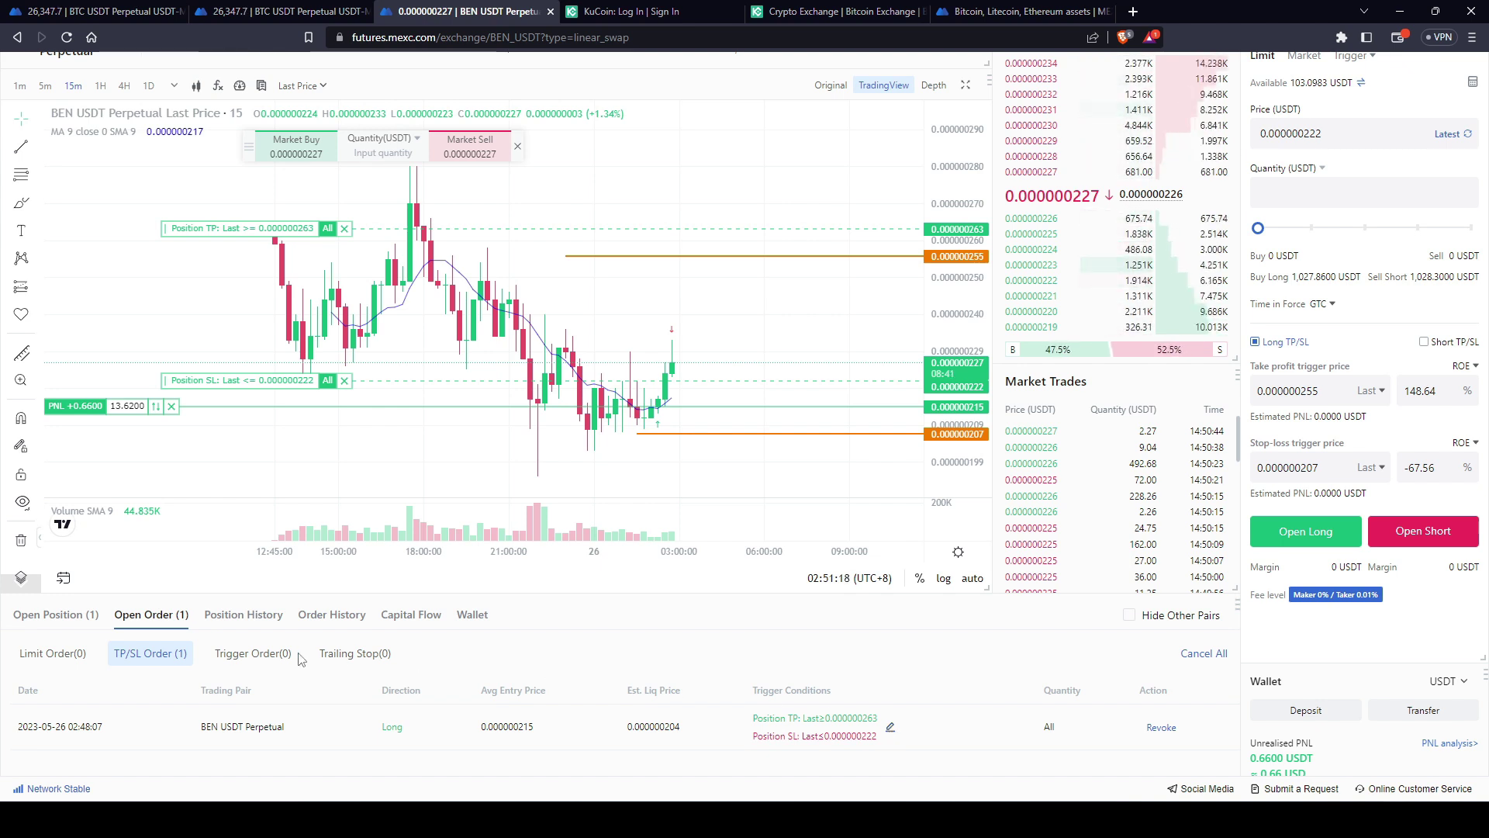
{"action": "left_click", "coordinate": [75, 616]}
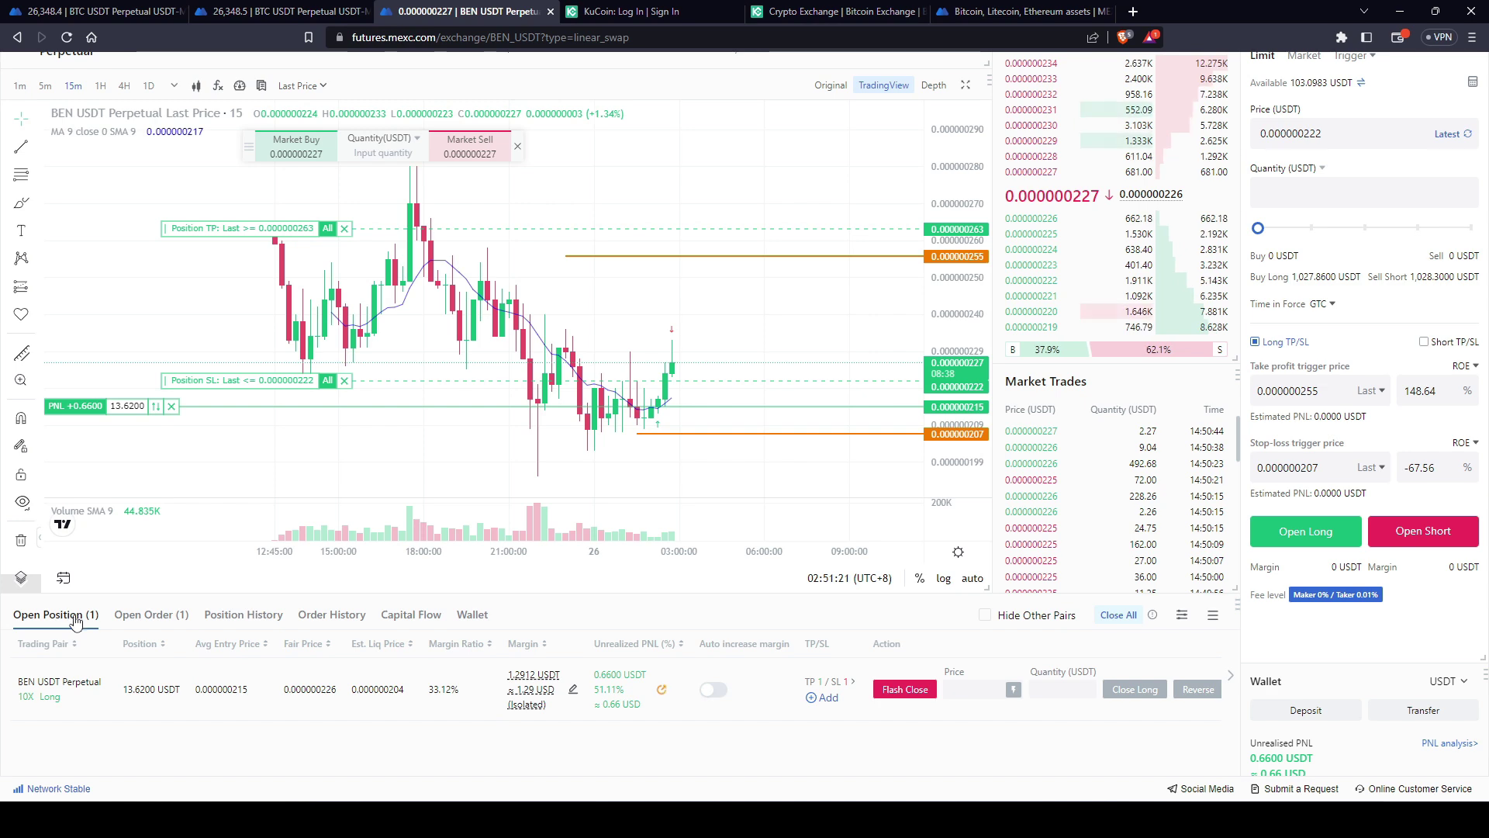
{"action": "scroll", "coordinate": [472, 729], "scroll_direction": "up", "scroll_amount": 2}
{"action": "mouse_move", "coordinate": [471, 729]}
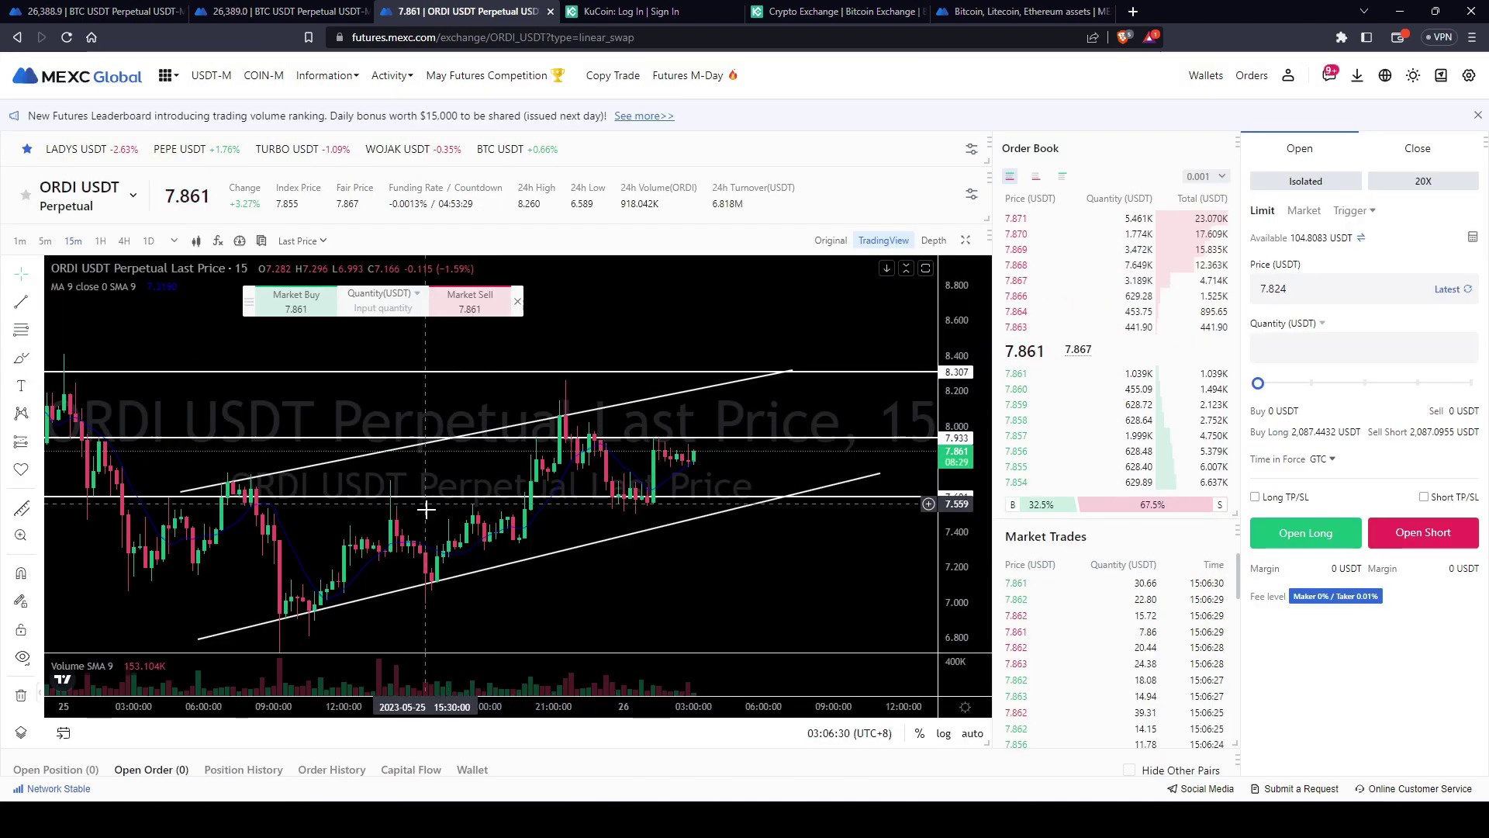
- In the chart settings, try a white background, then set it back to black
{"action": "double_click", "coordinate": [246, 267]}
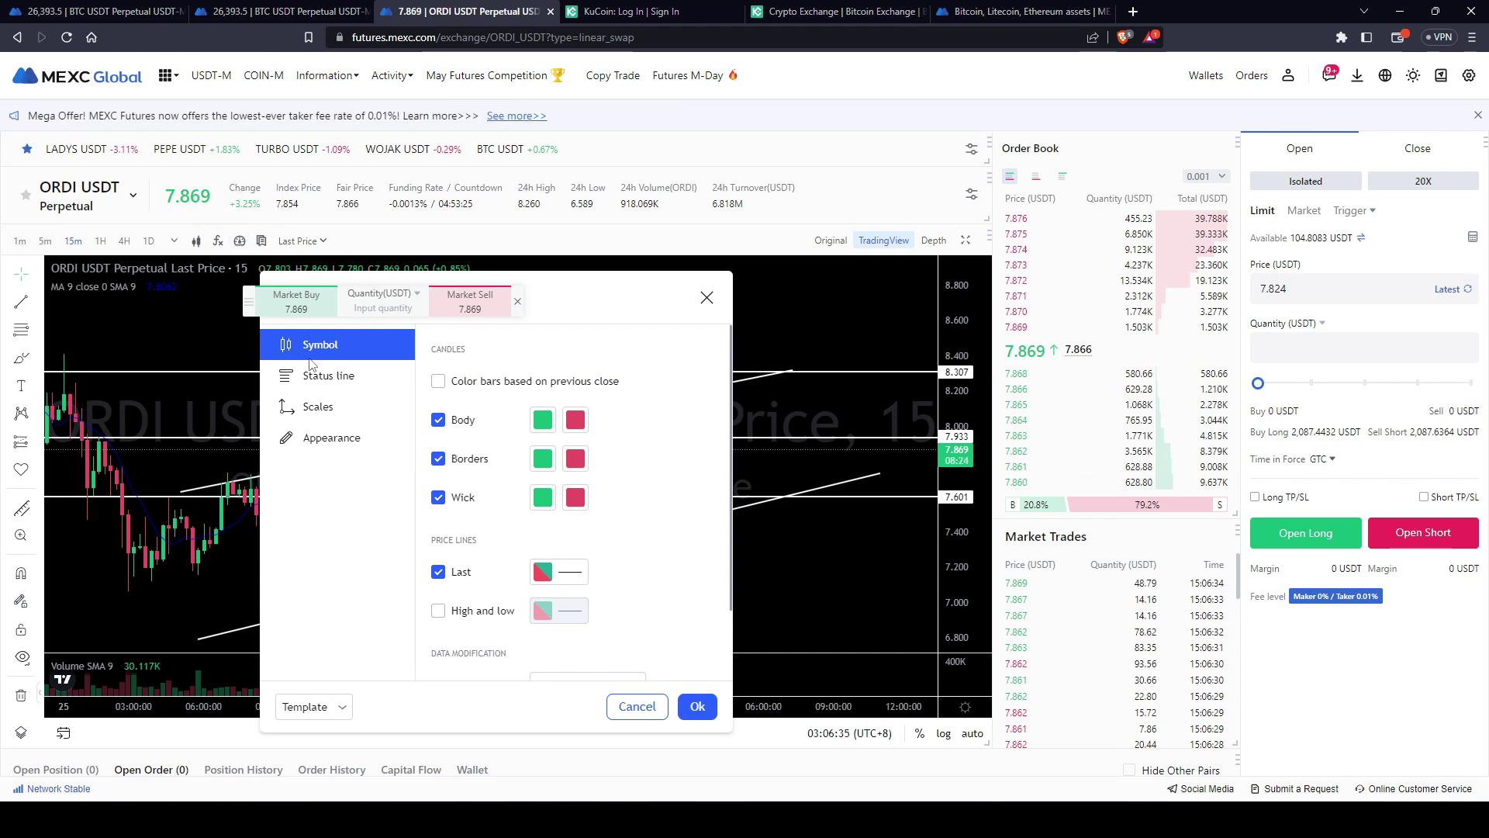
{"action": "left_click", "coordinate": [543, 420]}
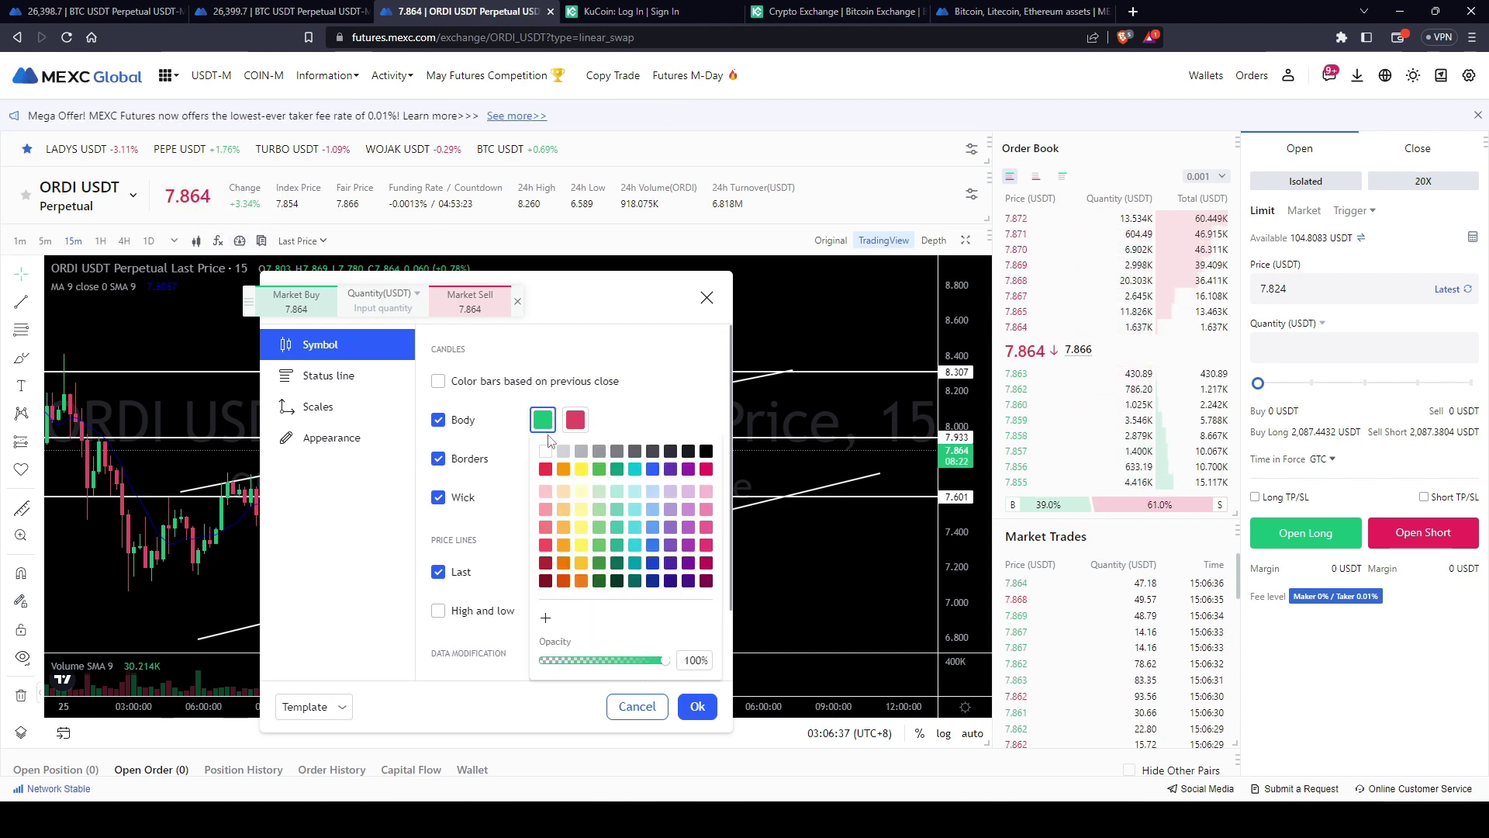
{"action": "left_click", "coordinate": [543, 424]}
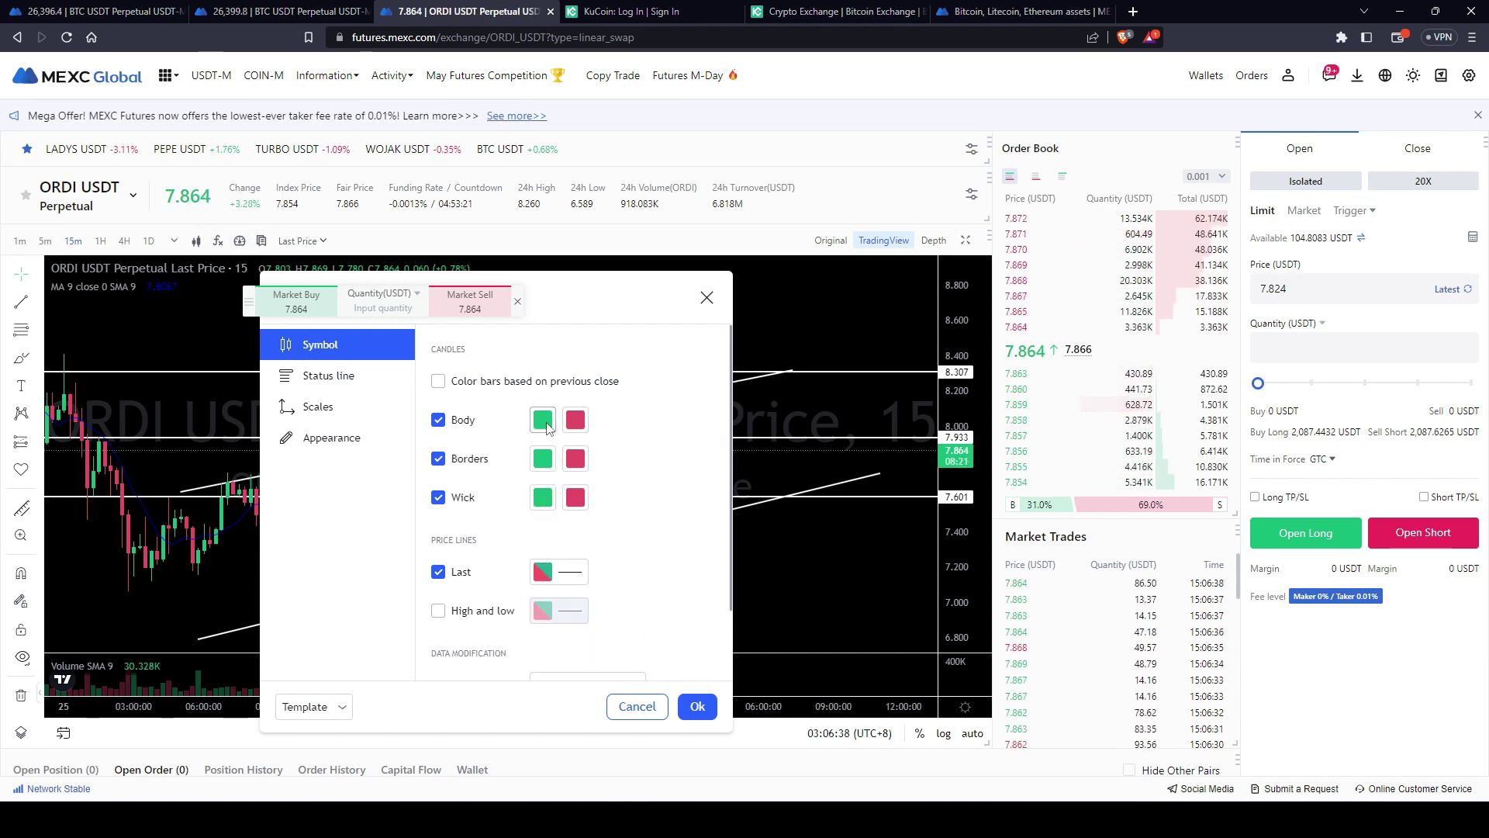
{"action": "left_click", "coordinate": [332, 377]}
{"action": "left_click", "coordinate": [347, 439]}
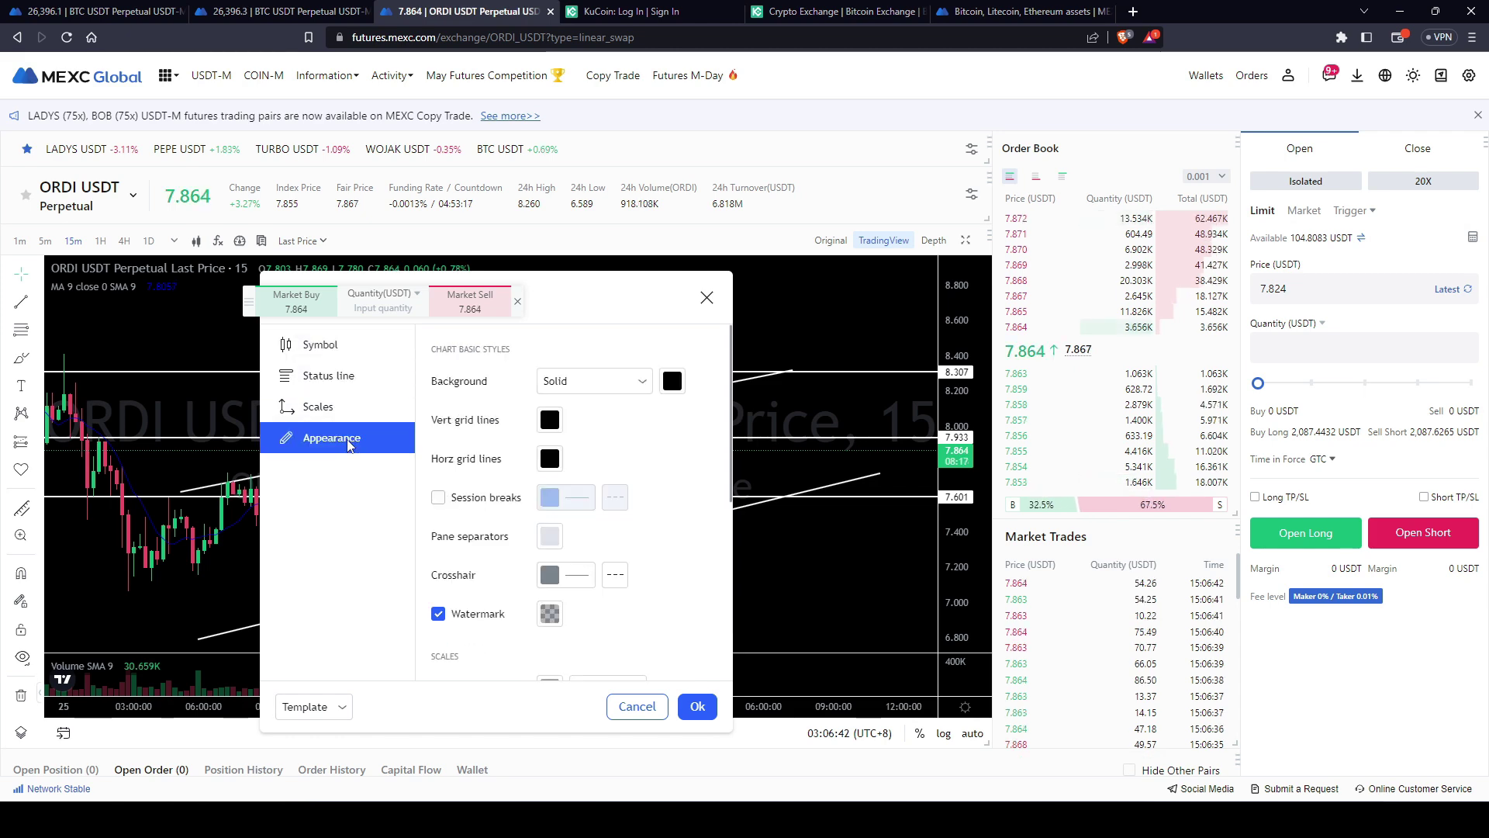
{"action": "left_click", "coordinate": [671, 380]}
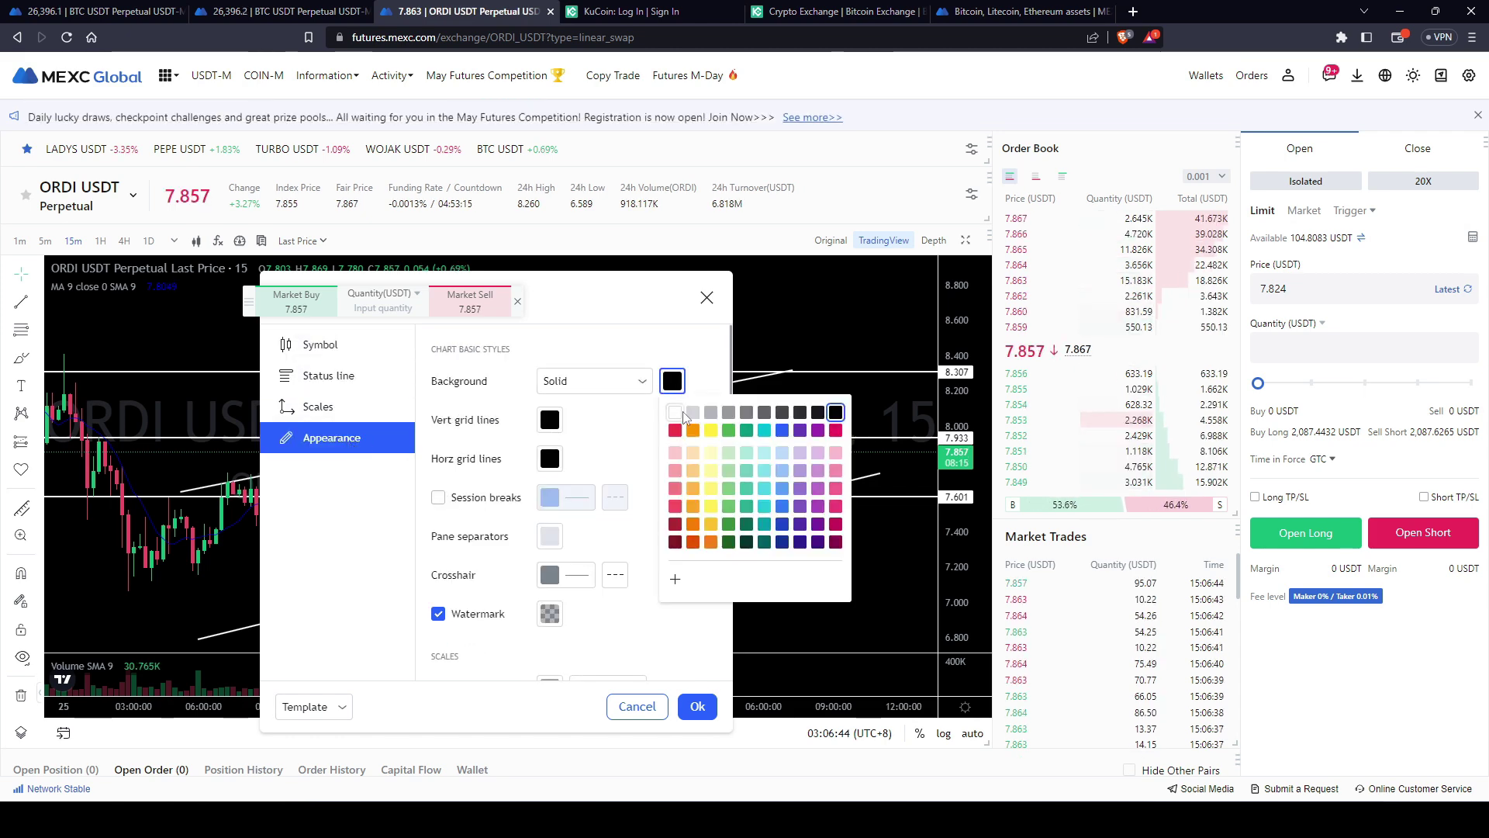
{"action": "left_click", "coordinate": [684, 413]}
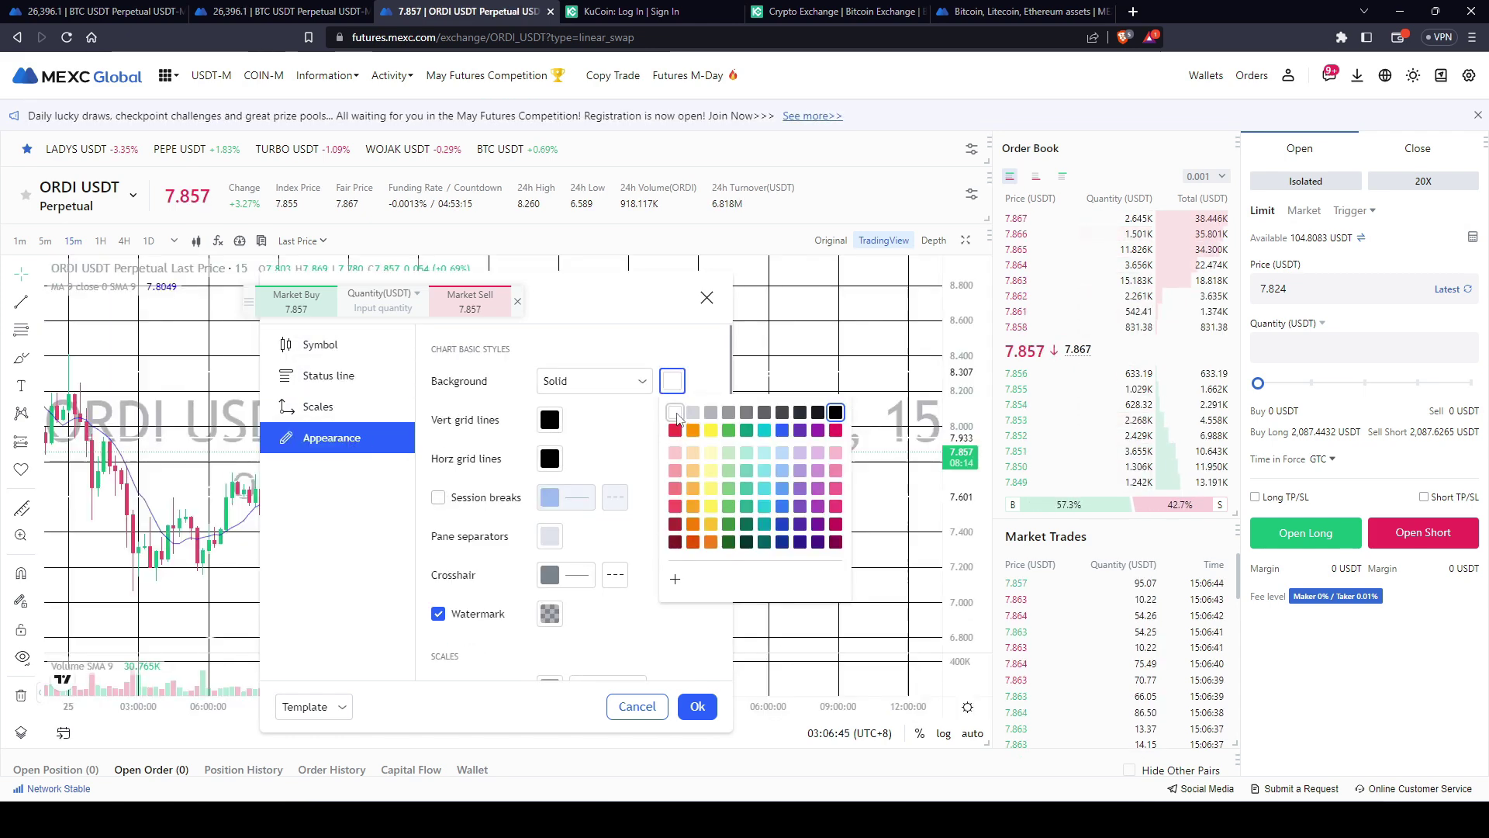
{"action": "left_click", "coordinate": [835, 411]}
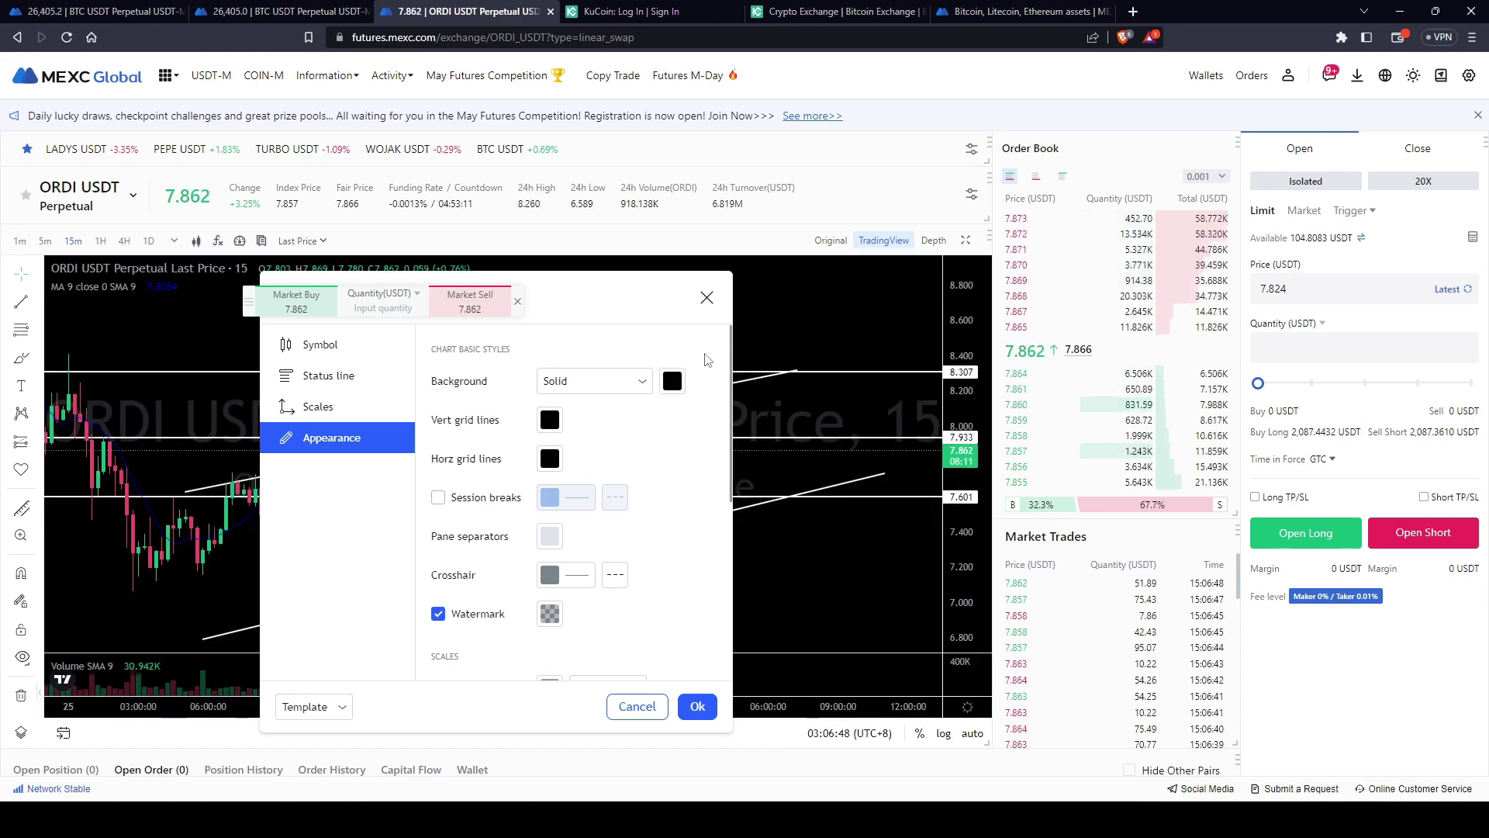
{"action": "left_click", "coordinate": [636, 459]}
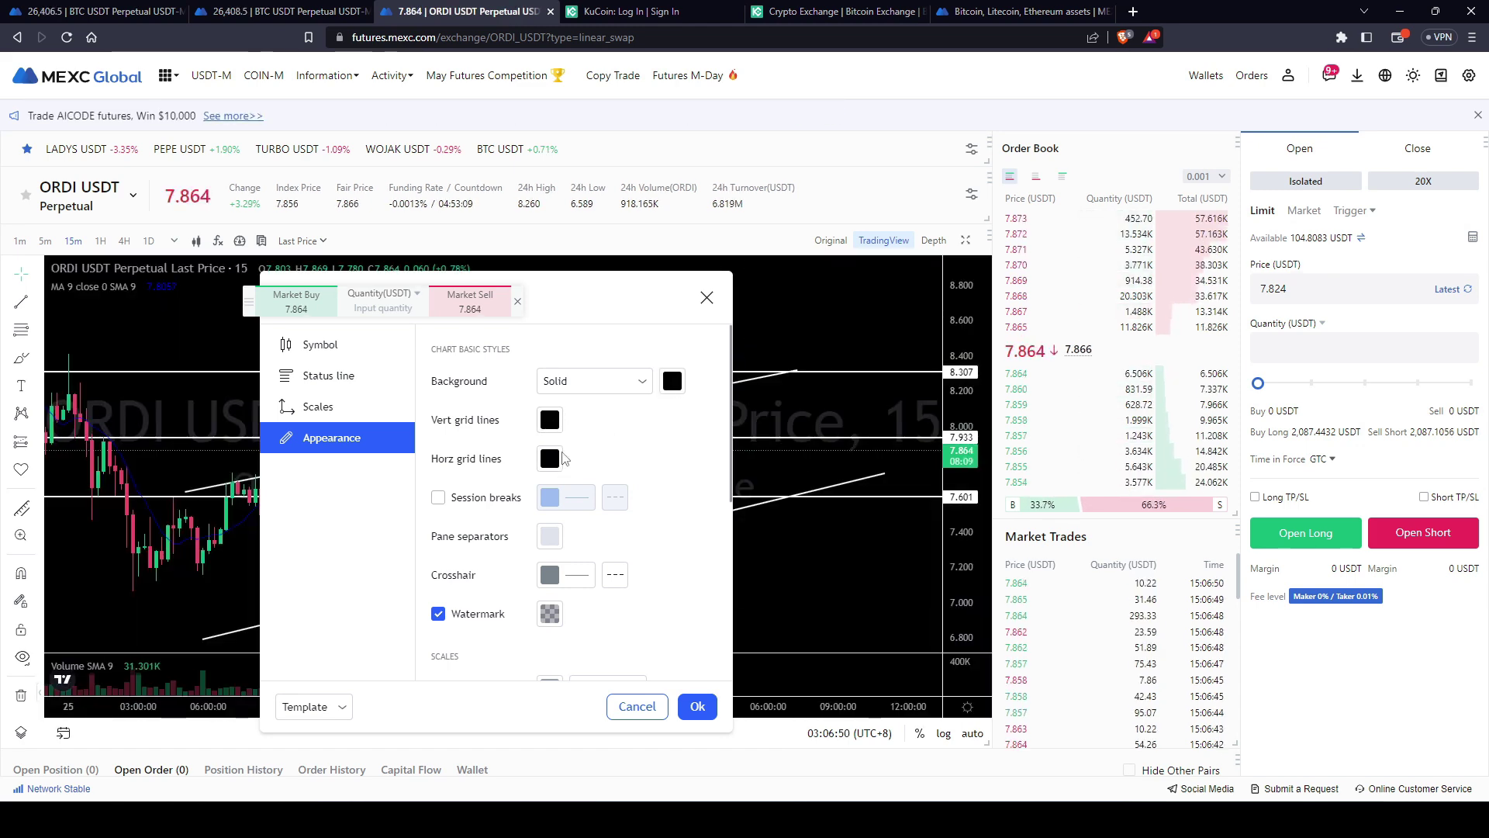
- Look over the Scales, Status line and Symbol options, then apply the settings with Ok
{"action": "left_click", "coordinate": [337, 416]}
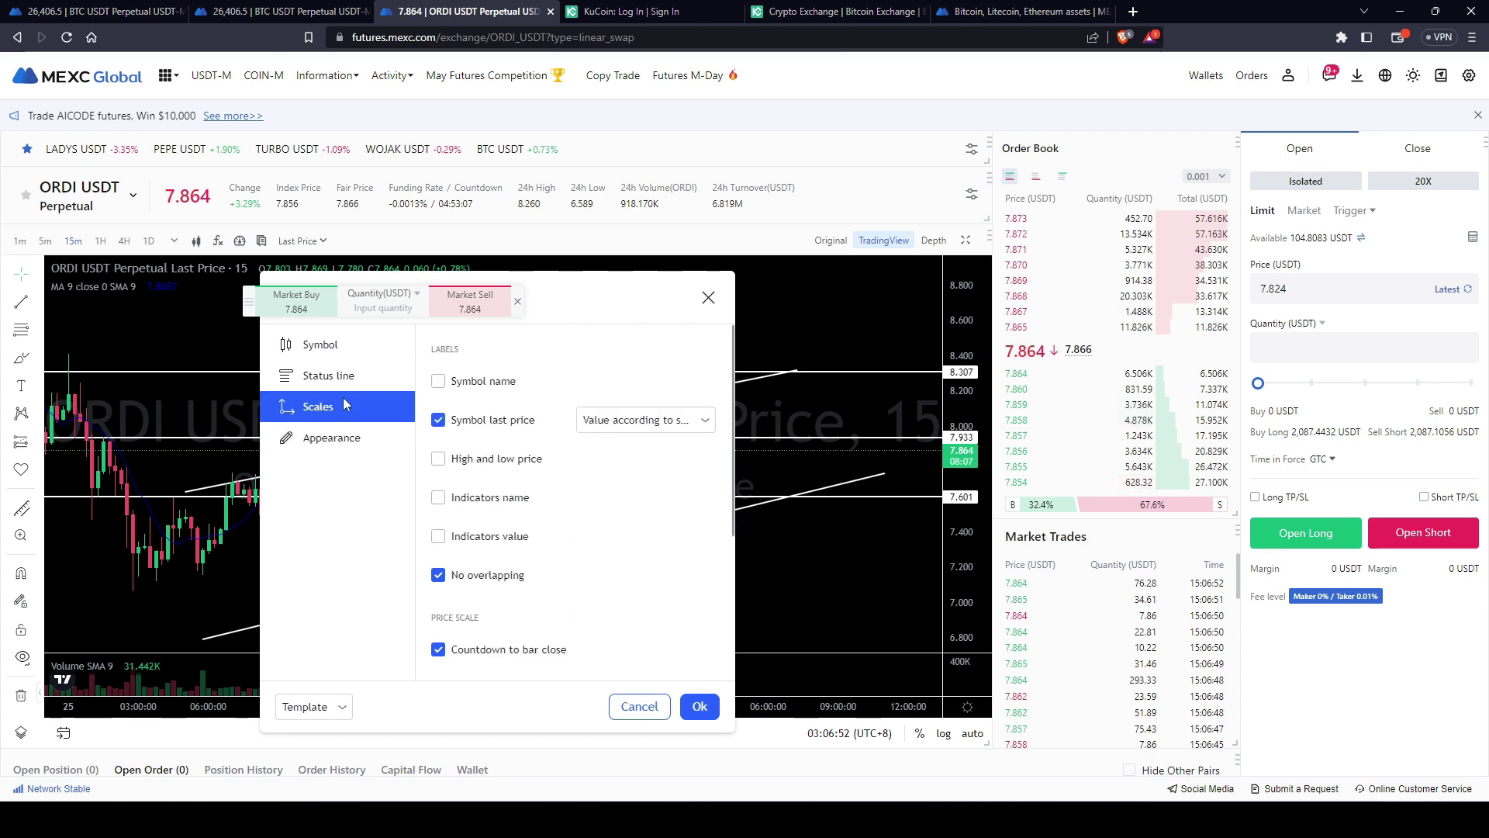
{"action": "left_click", "coordinate": [351, 377]}
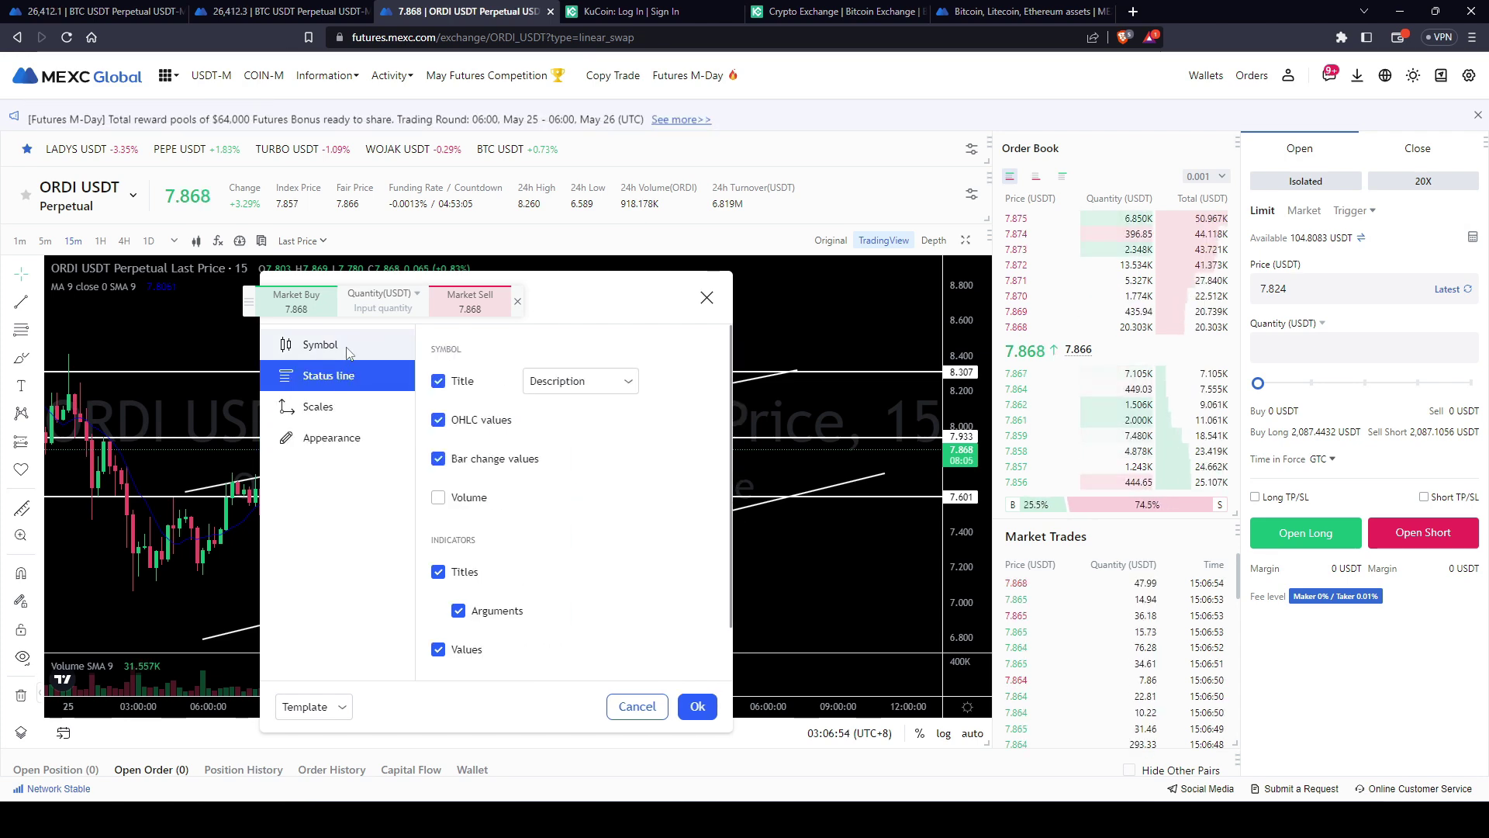
{"action": "left_click", "coordinate": [347, 350]}
{"action": "left_click", "coordinate": [333, 406]}
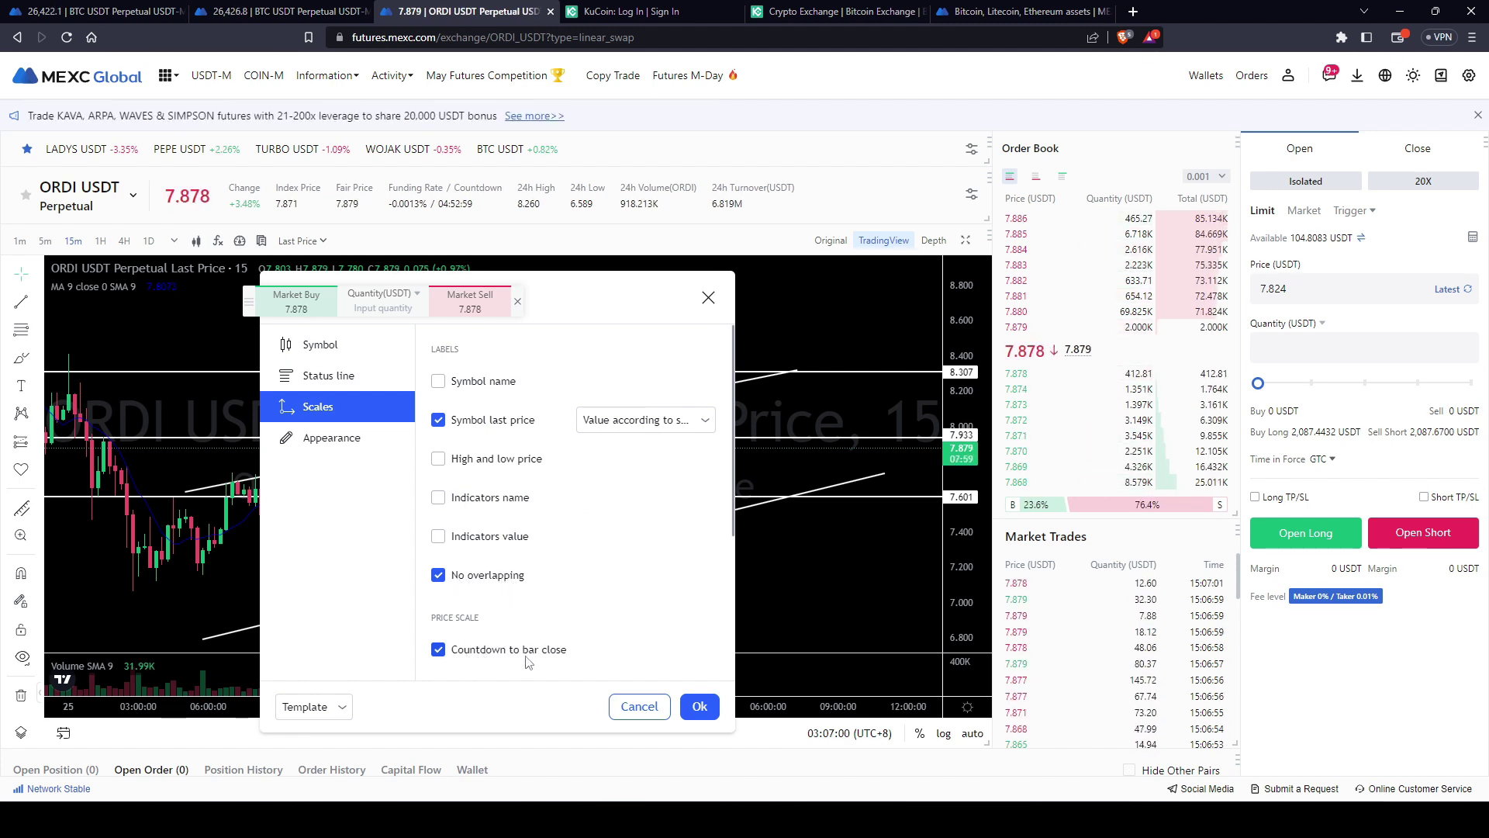
{"action": "scroll", "coordinate": [574, 551], "scroll_direction": "down", "scroll_amount": 2}
{"action": "scroll", "coordinate": [575, 551], "scroll_direction": "down", "scroll_amount": 1}
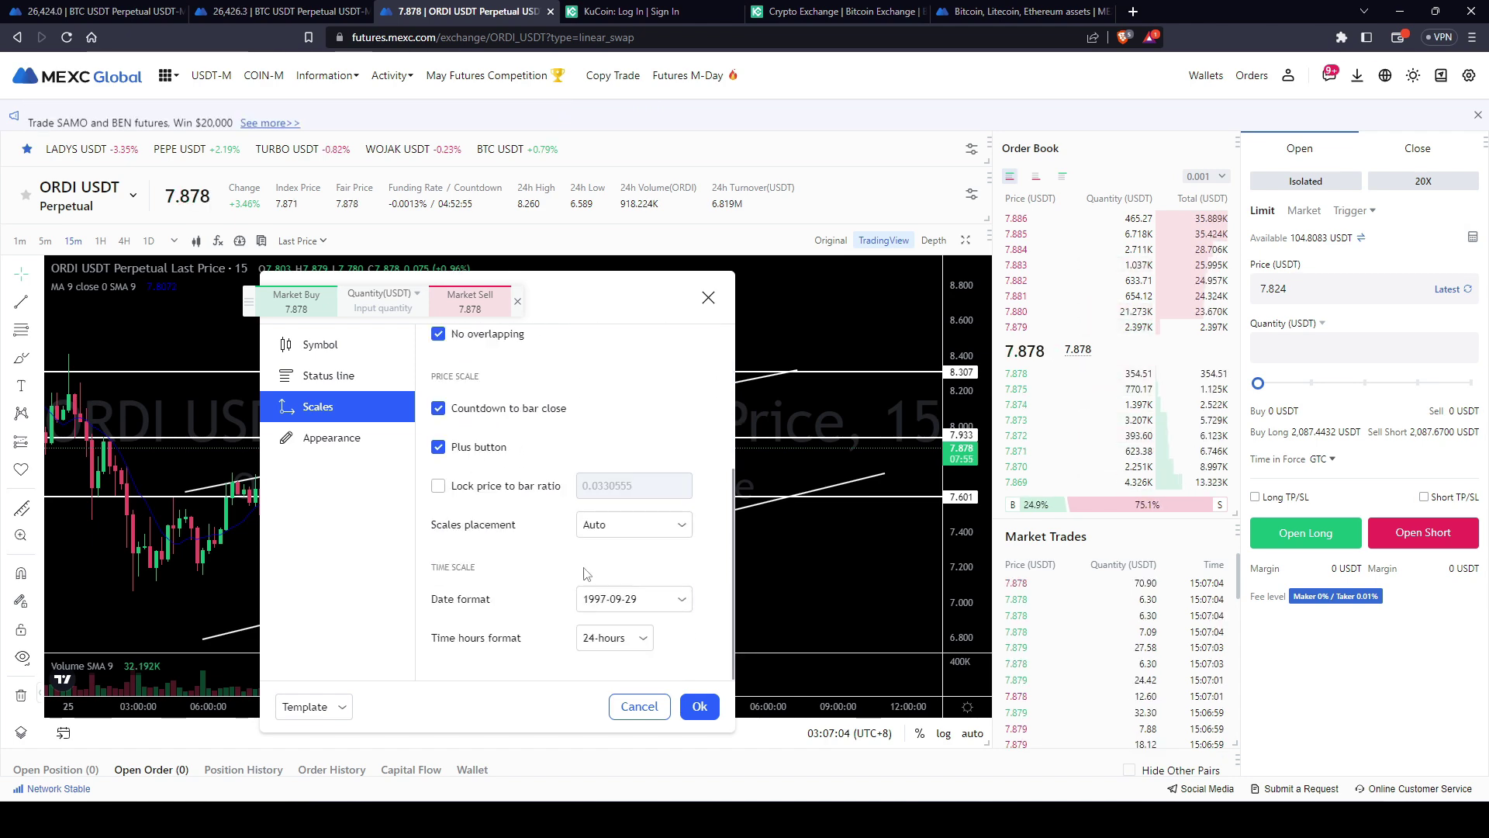
{"action": "left_click", "coordinate": [700, 706]}
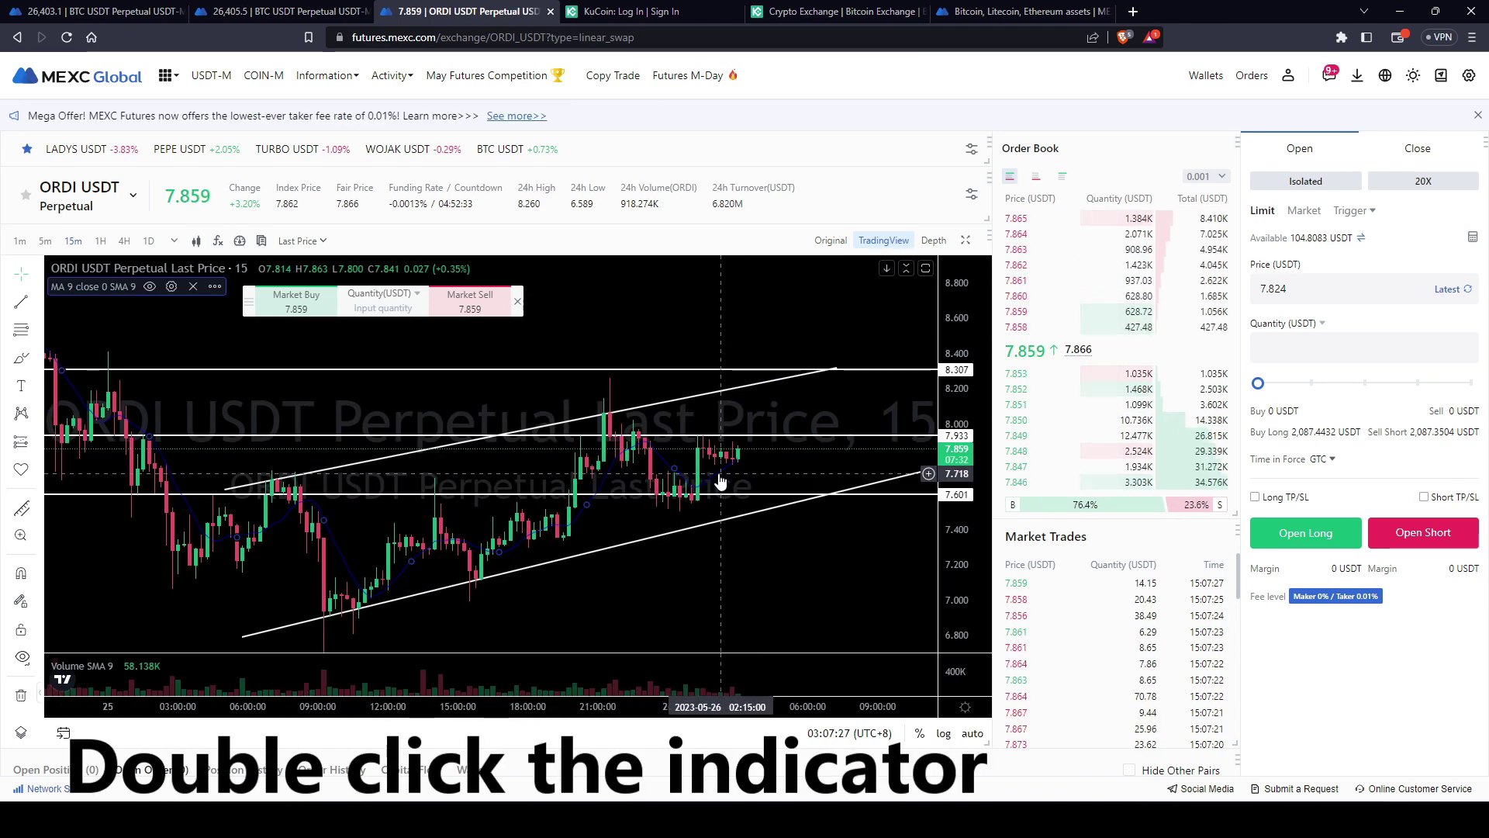
- Change the MA 9 line's plot colour to white and apply it
{"action": "double_click", "coordinate": [715, 481]}
{"action": "left_click", "coordinate": [481, 434]}
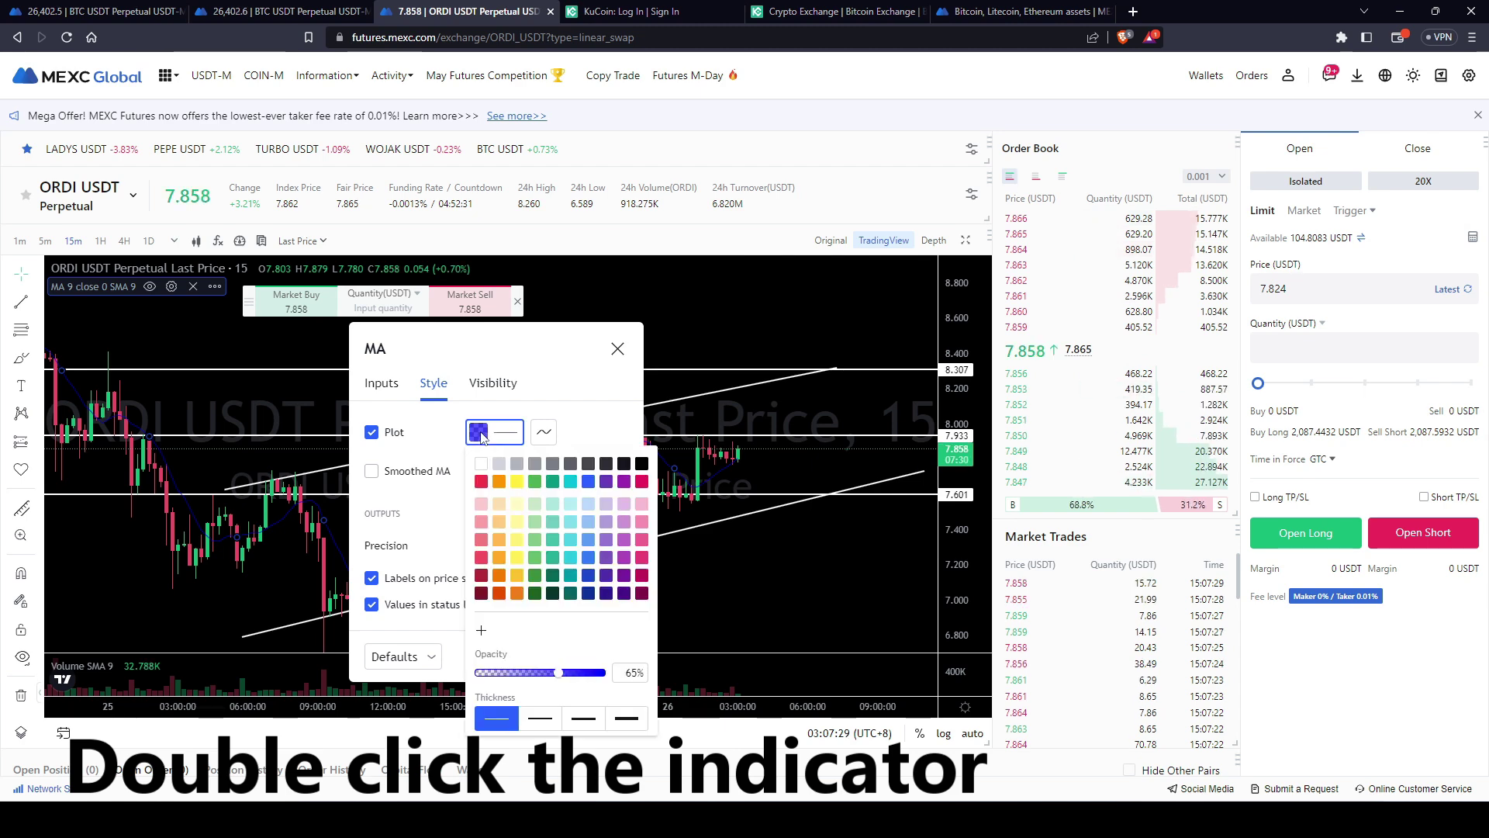
{"action": "left_click", "coordinate": [481, 466]}
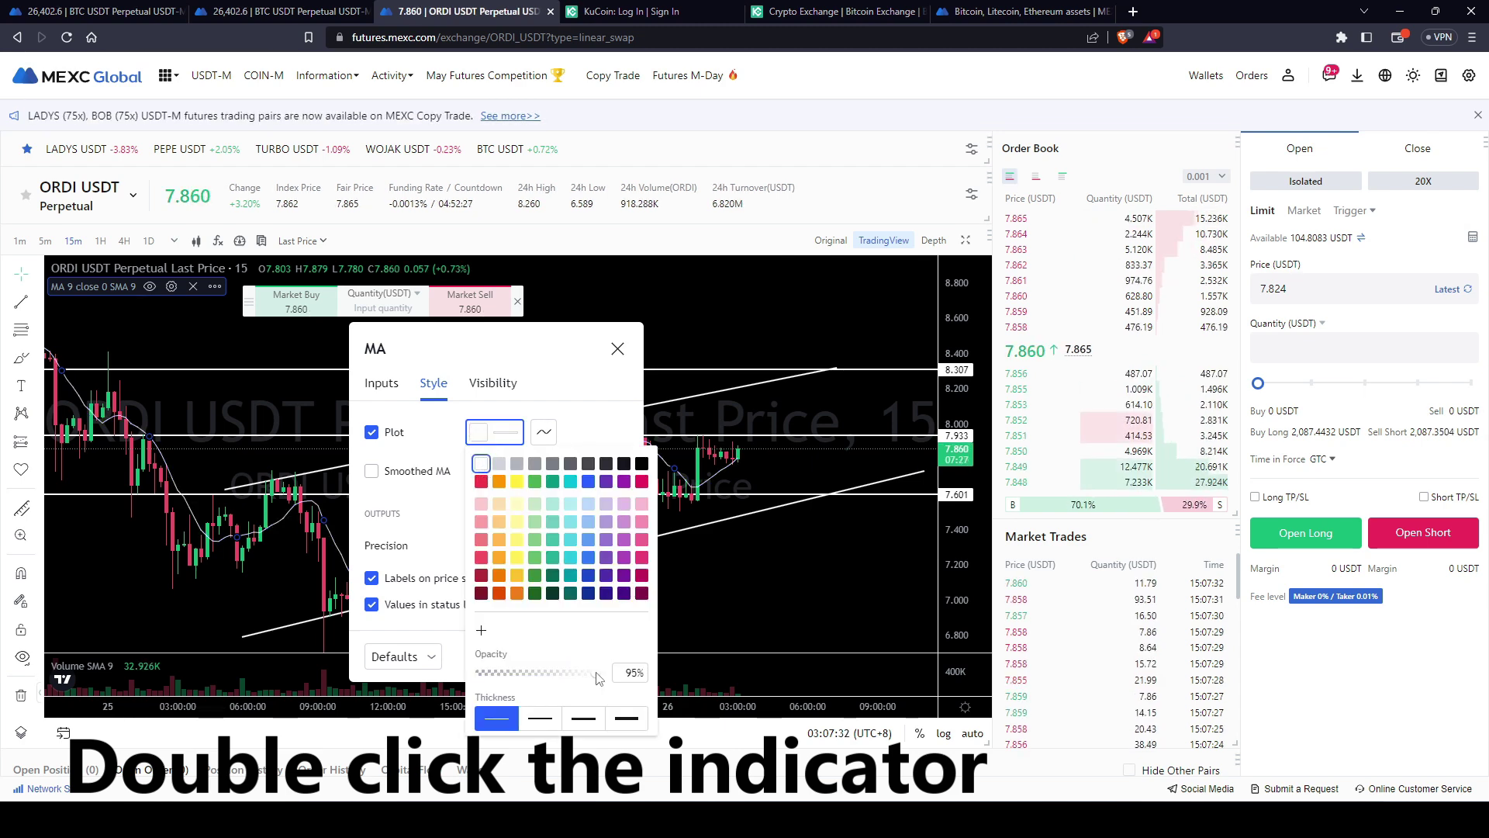
{"action": "left_click", "coordinate": [598, 419]}
{"action": "left_click", "coordinate": [383, 383]}
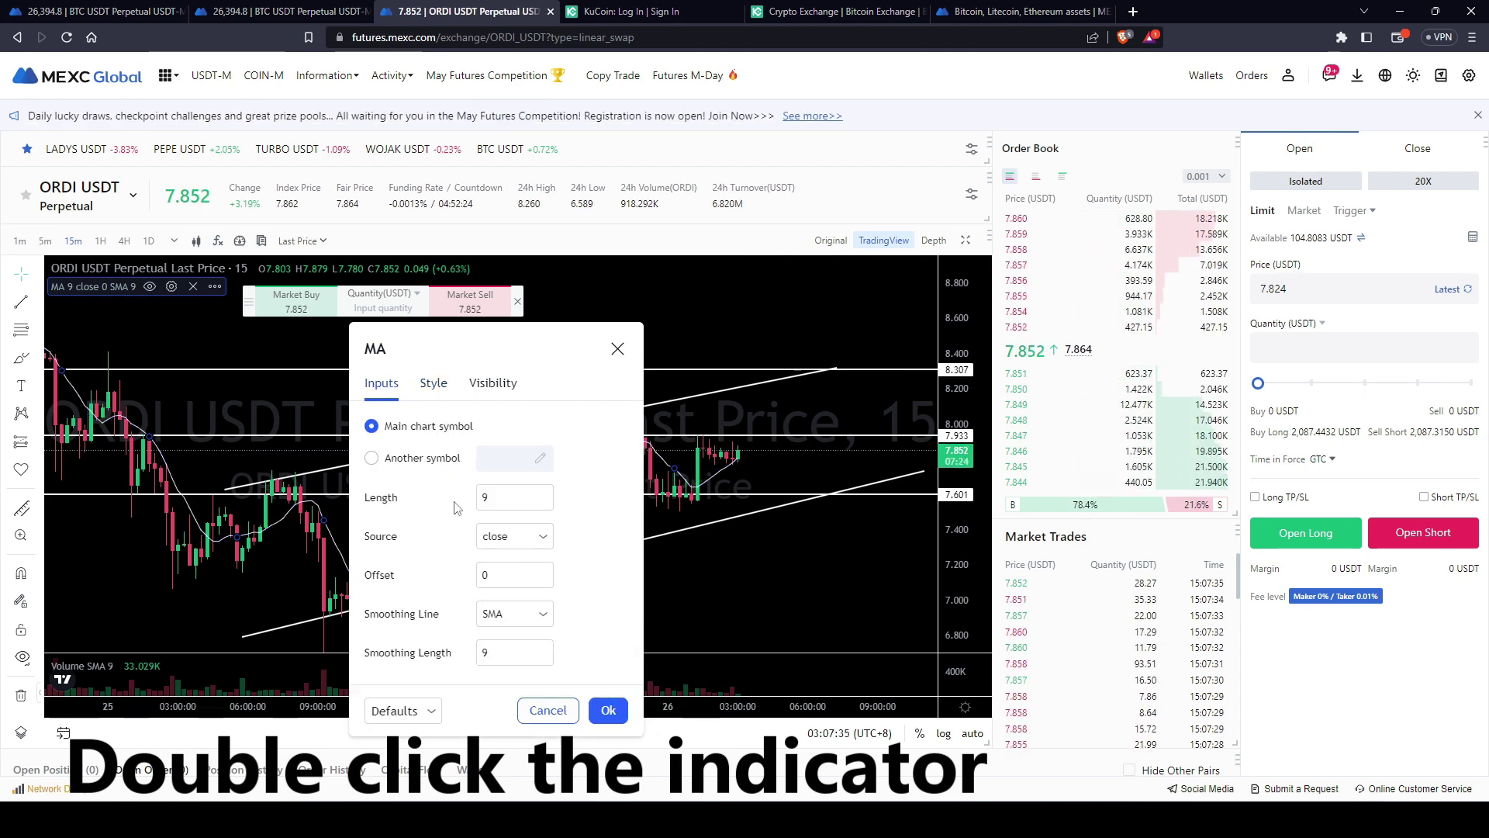
{"action": "left_click", "coordinate": [610, 704]}
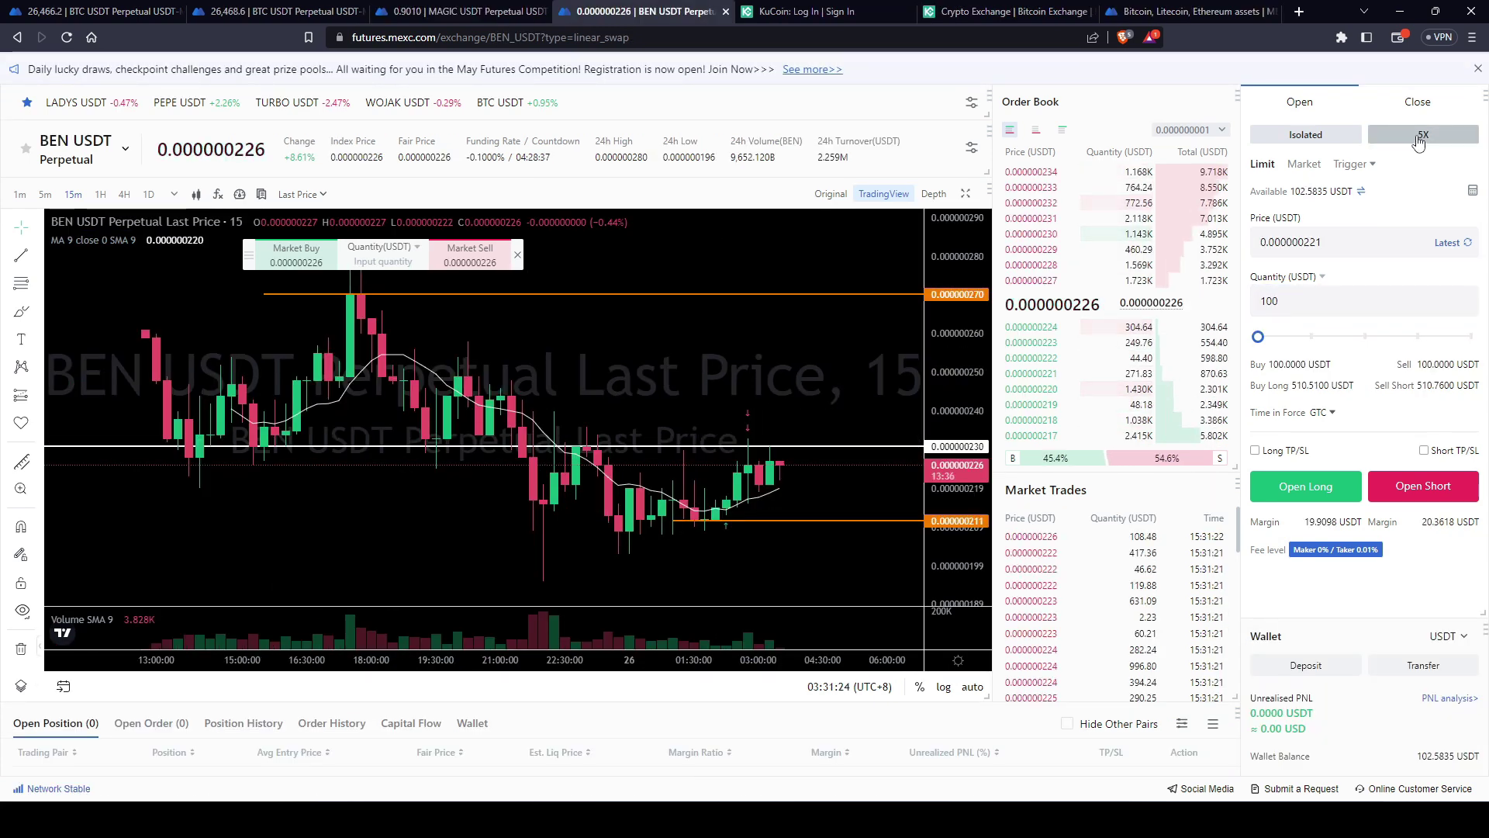
{"action": "left_click", "coordinate": [1261, 301]}
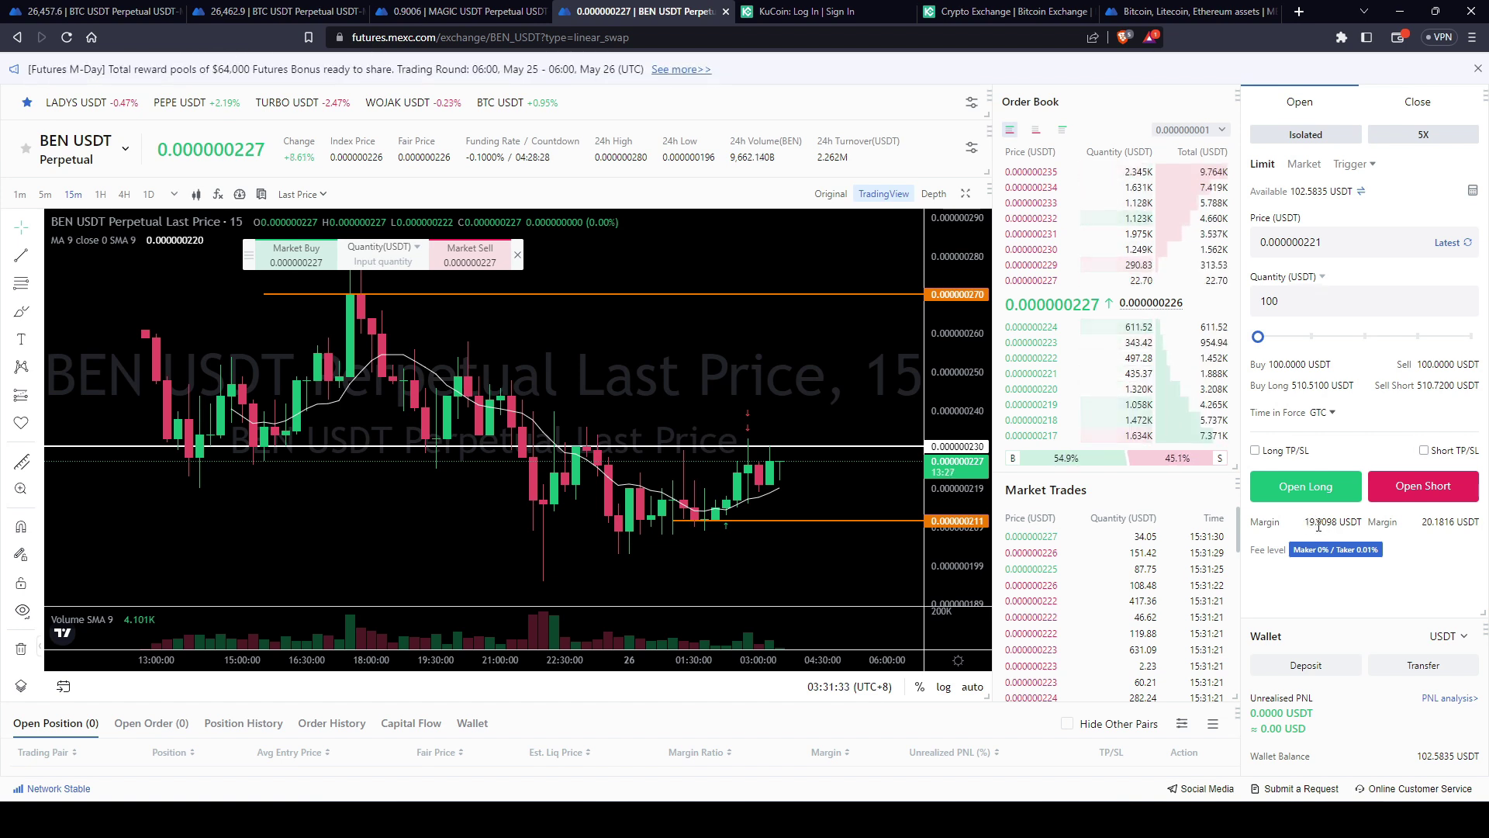
{"action": "left_click", "coordinate": [1266, 303]}
{"action": "key", "text": "BackSpace"}
{"action": "type", "text": "5"}
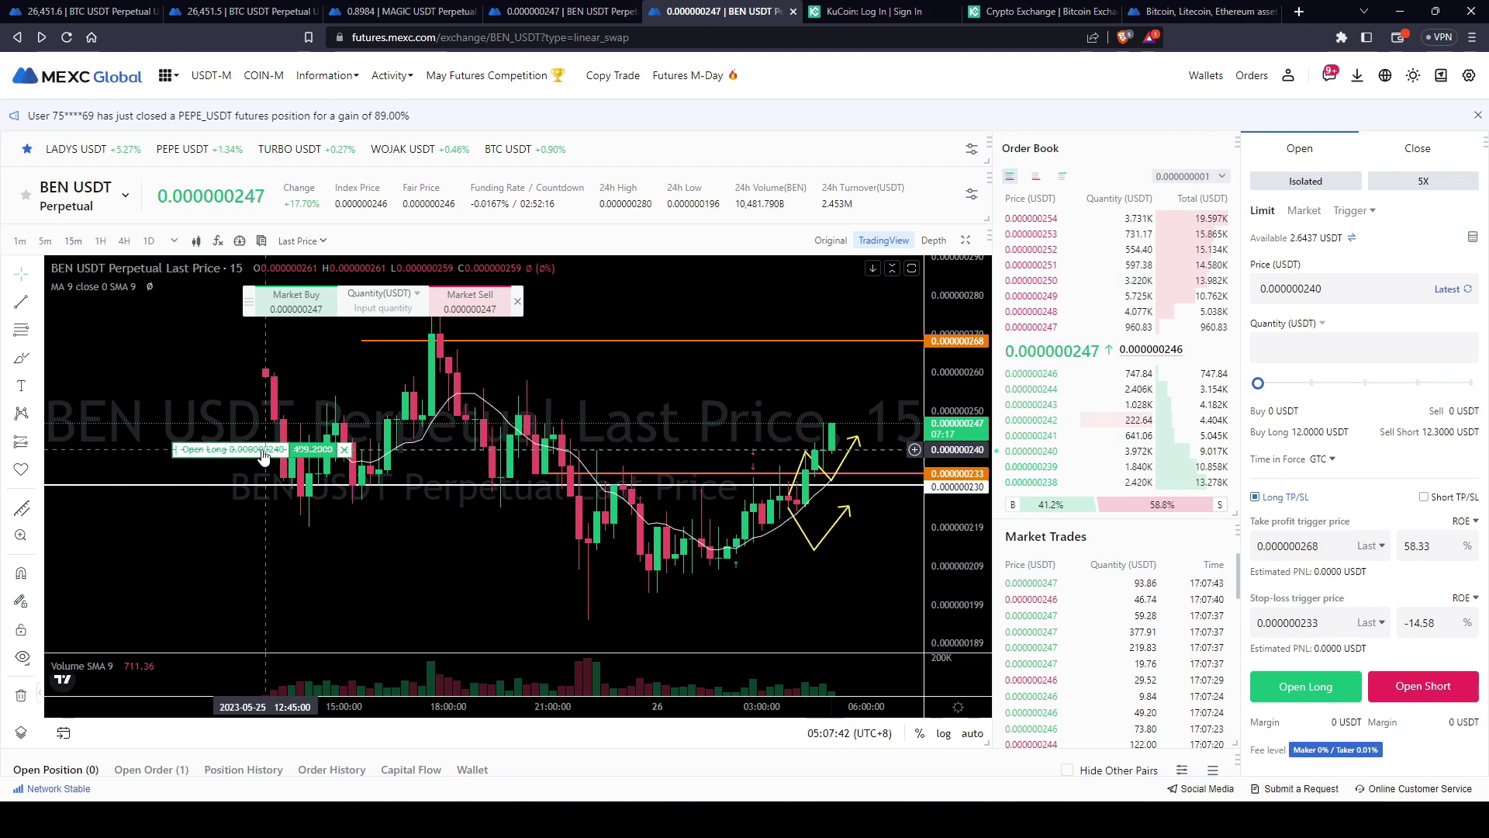
- Drag the pending BEN long order line up to 0.000000242, confirm it, and let it fill
{"action": "left_click_drag", "start_coordinate": [264, 455], "coordinate": [259, 441]}
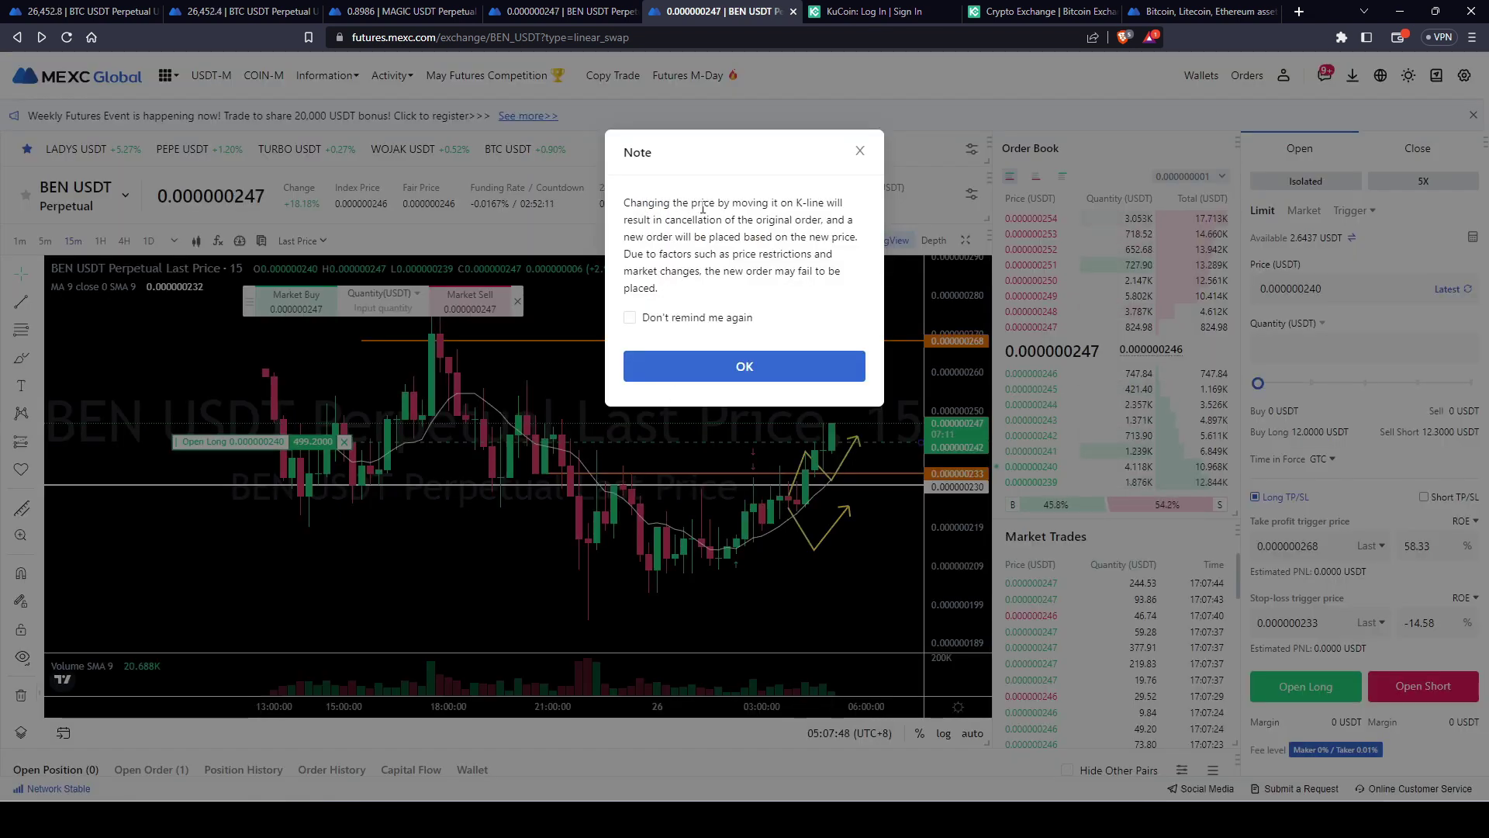
{"action": "left_click", "coordinate": [782, 366]}
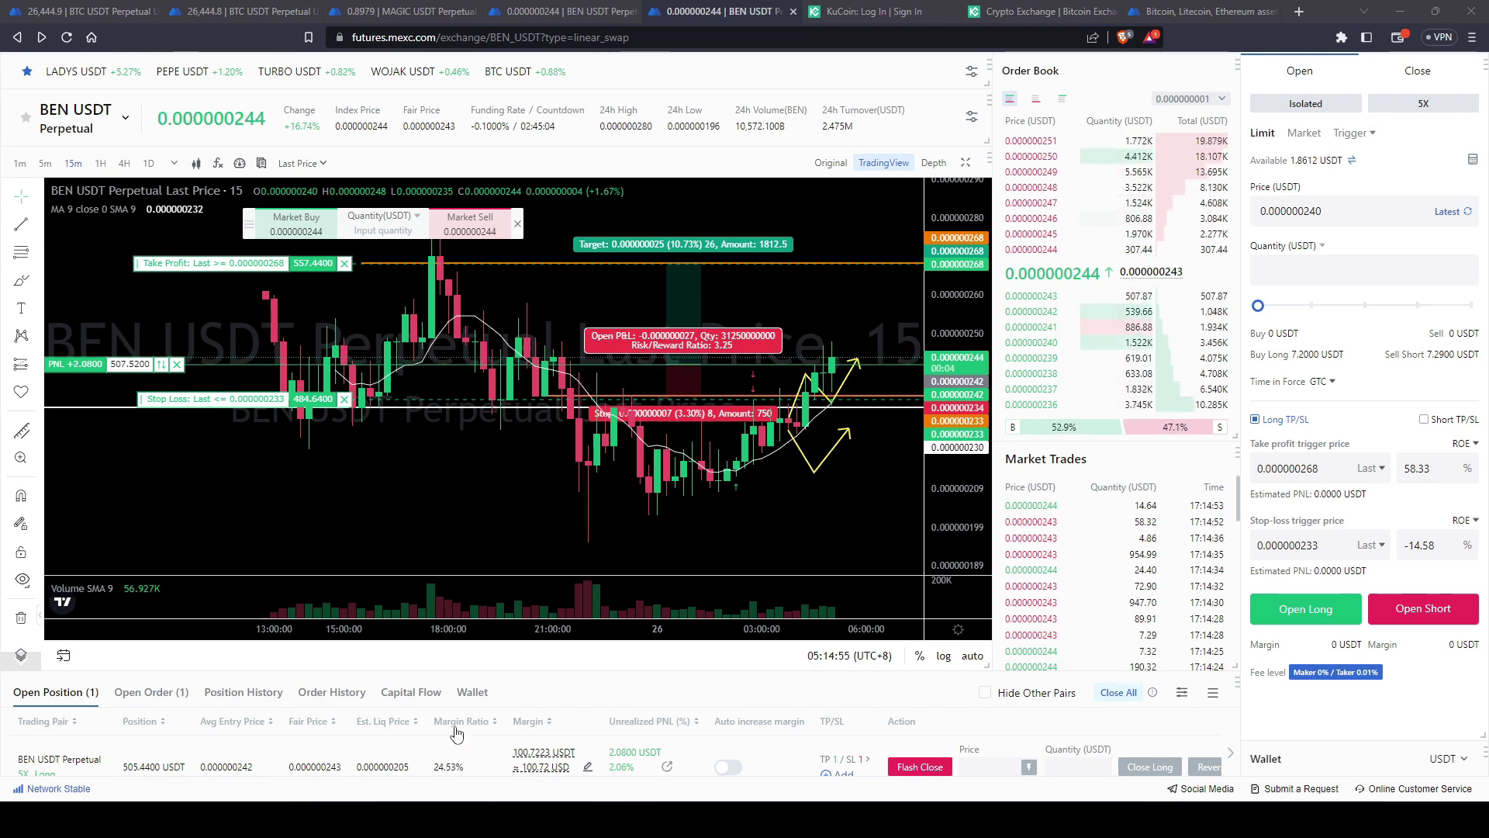
{"action": "mouse_move", "coordinate": [456, 732]}
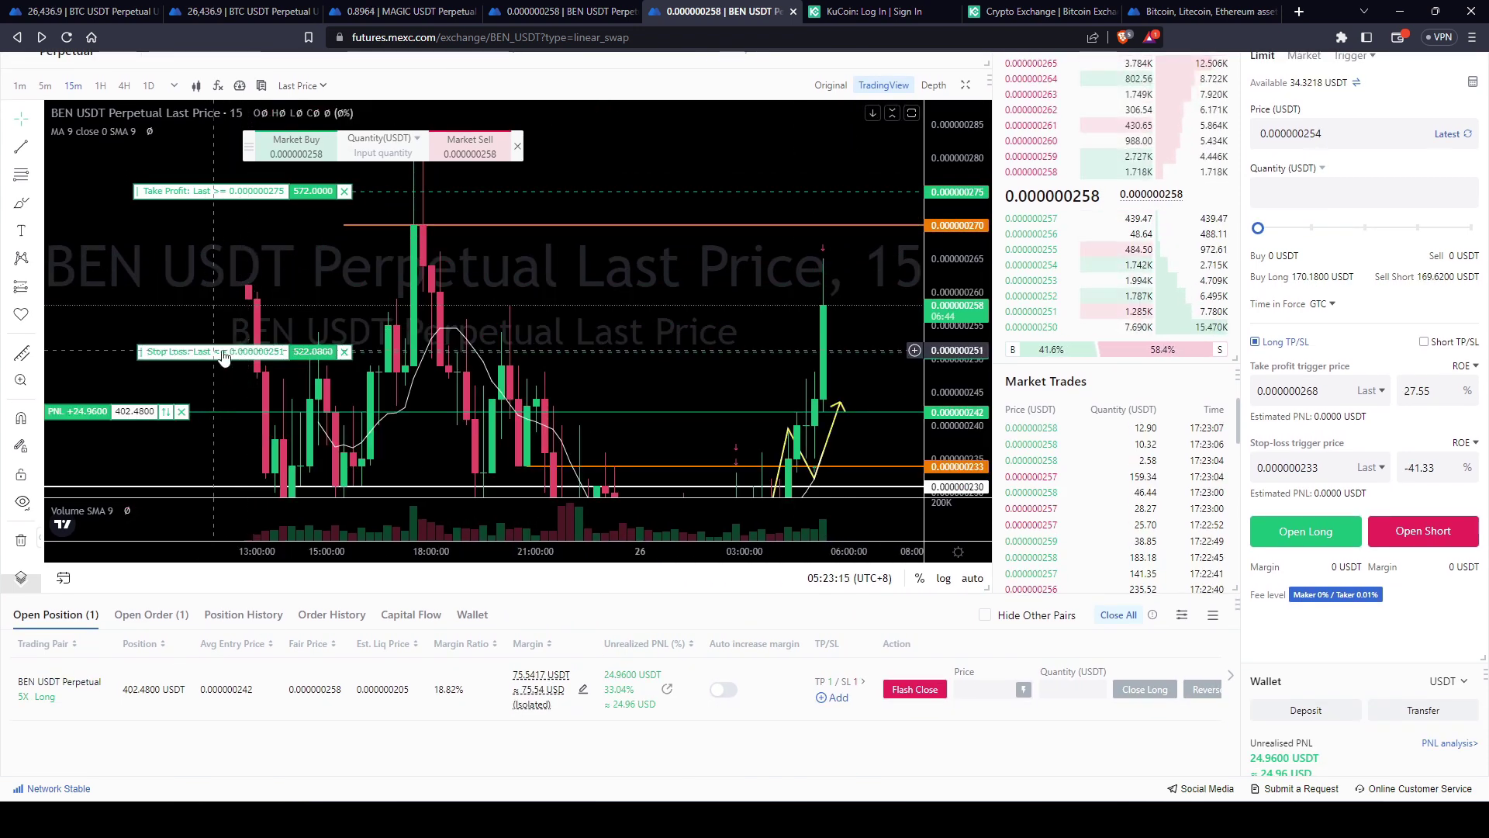
{"action": "left_click", "coordinate": [837, 682]}
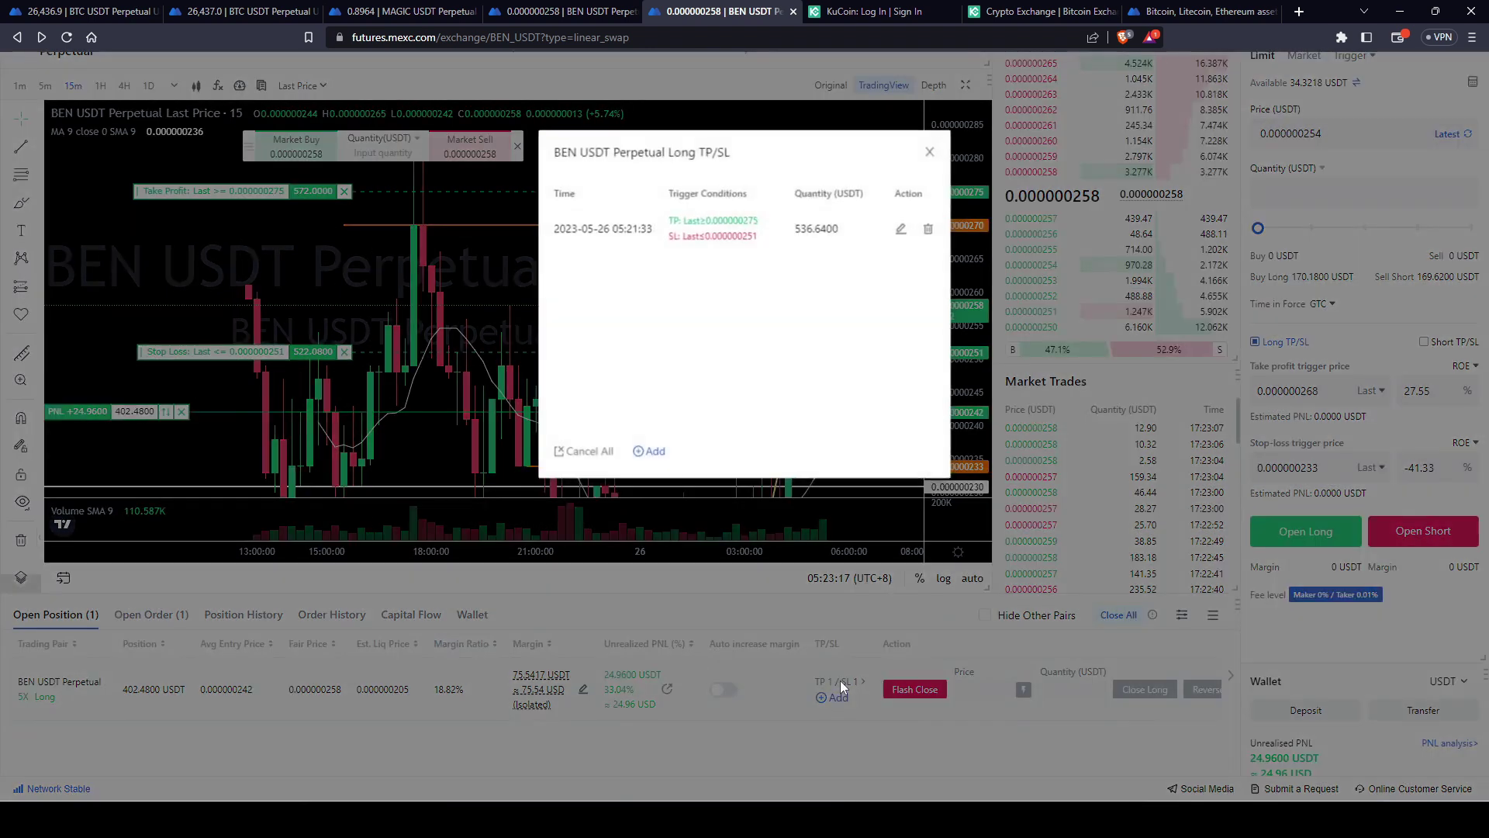
{"action": "left_click", "coordinate": [901, 230]}
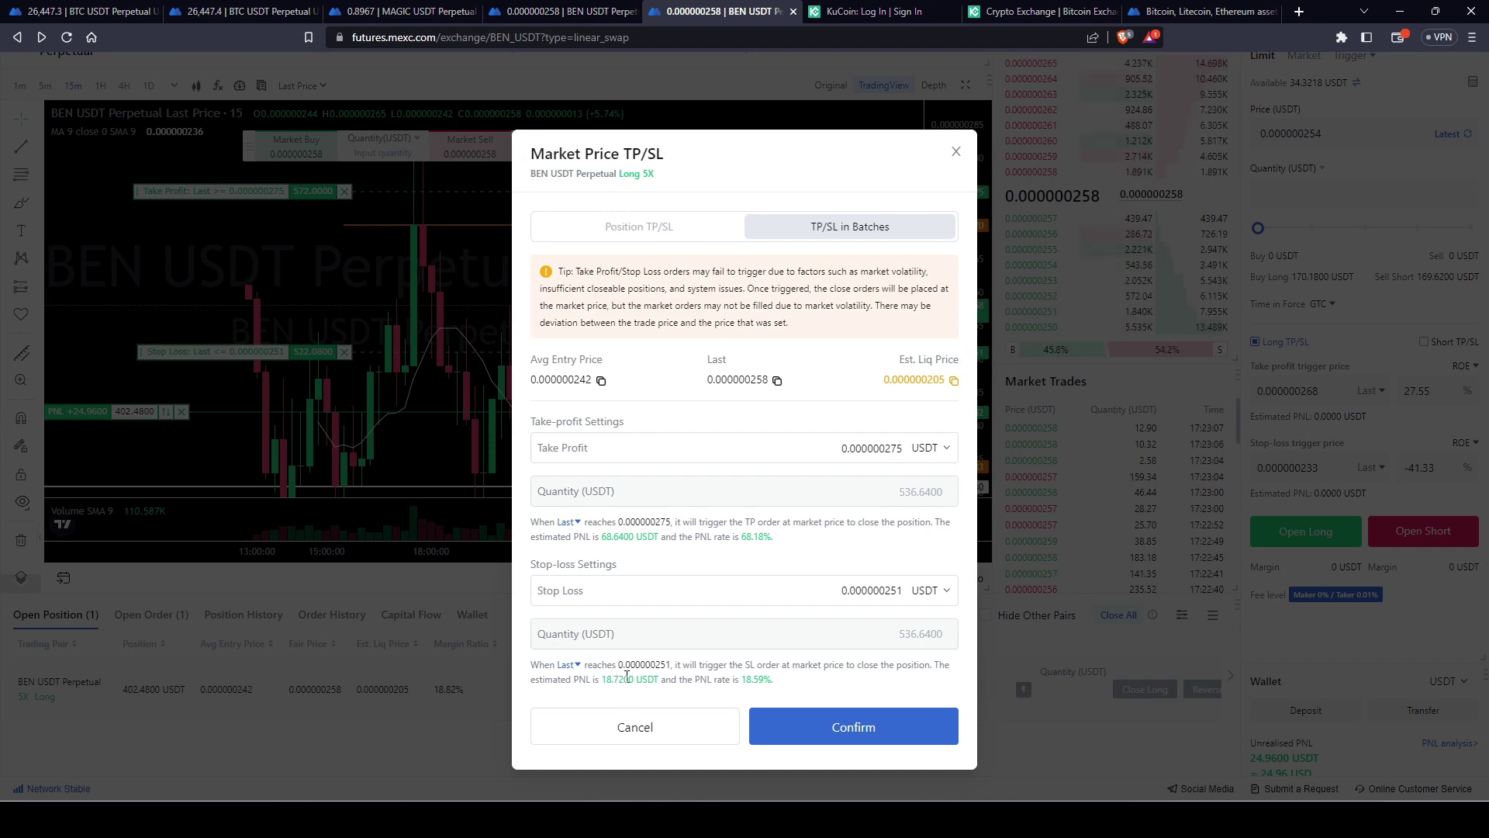
{"action": "left_click", "coordinate": [955, 151]}
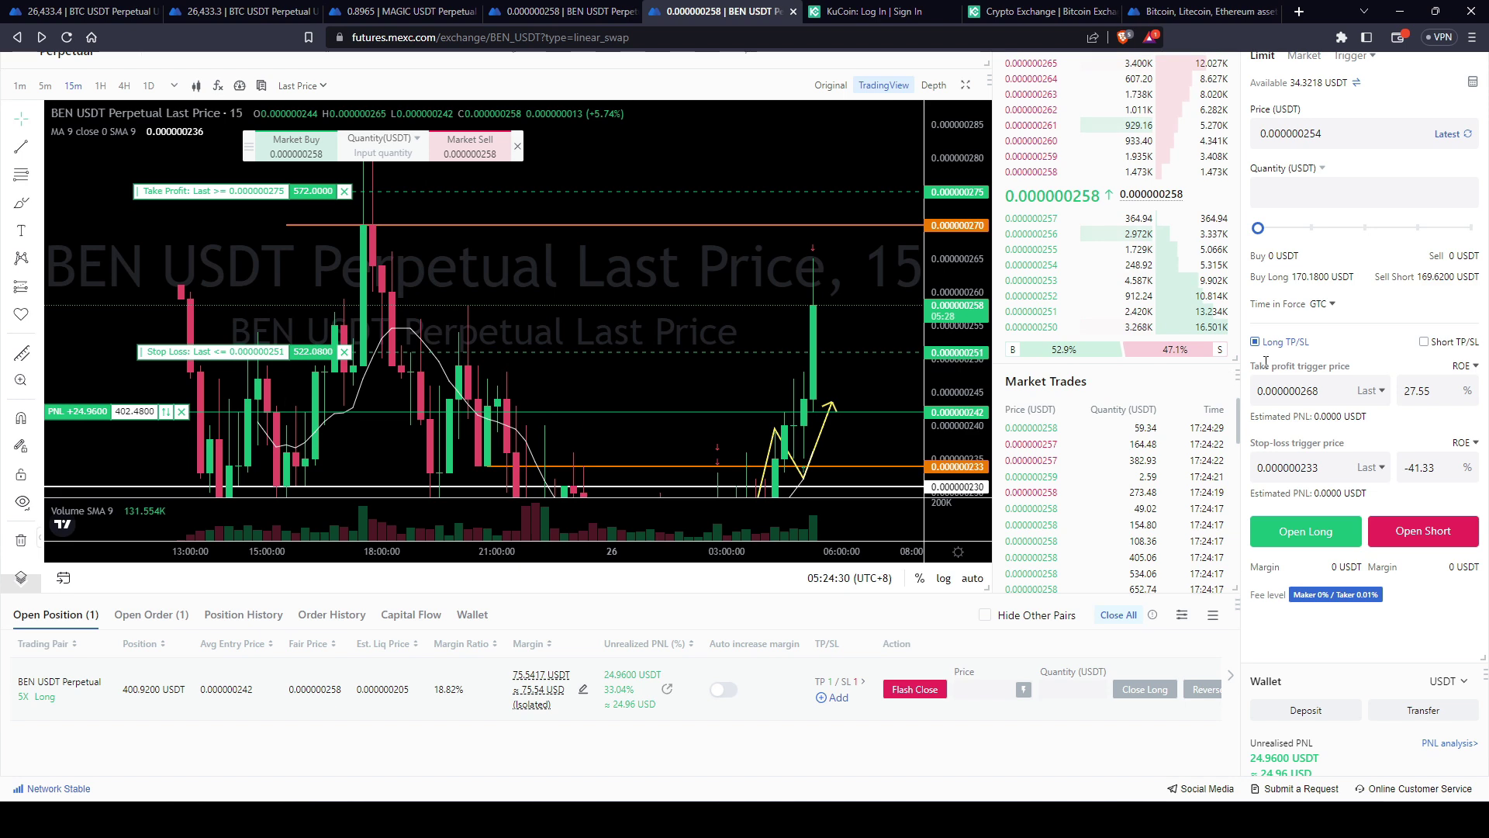
- Scroll up and down the futures page to review the trading view
{"action": "scroll", "coordinate": [1332, 320], "scroll_direction": "up", "scroll_amount": 2}
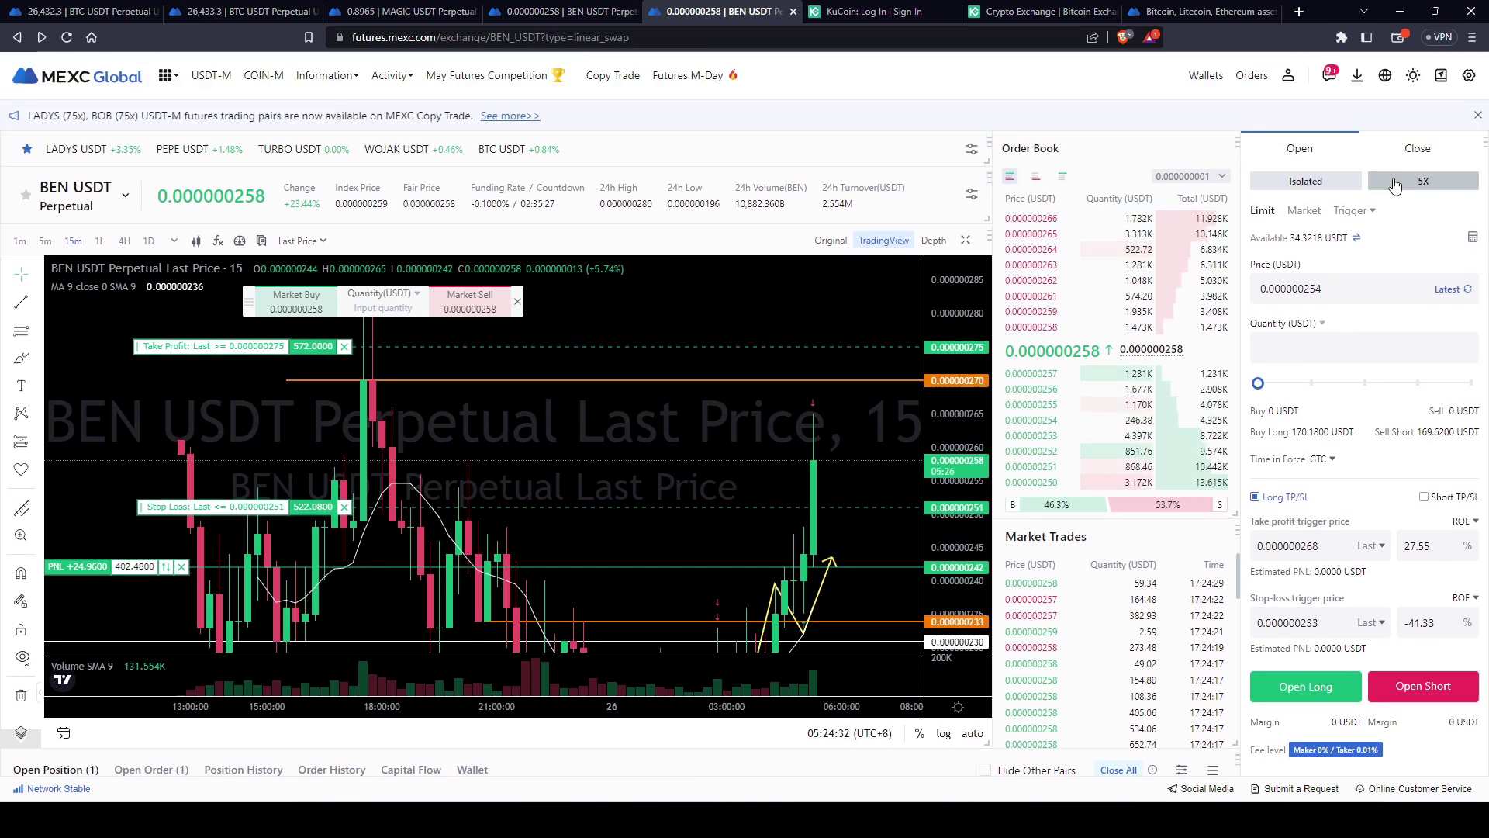
{"action": "scroll", "coordinate": [1373, 282], "scroll_direction": "down", "scroll_amount": 2}
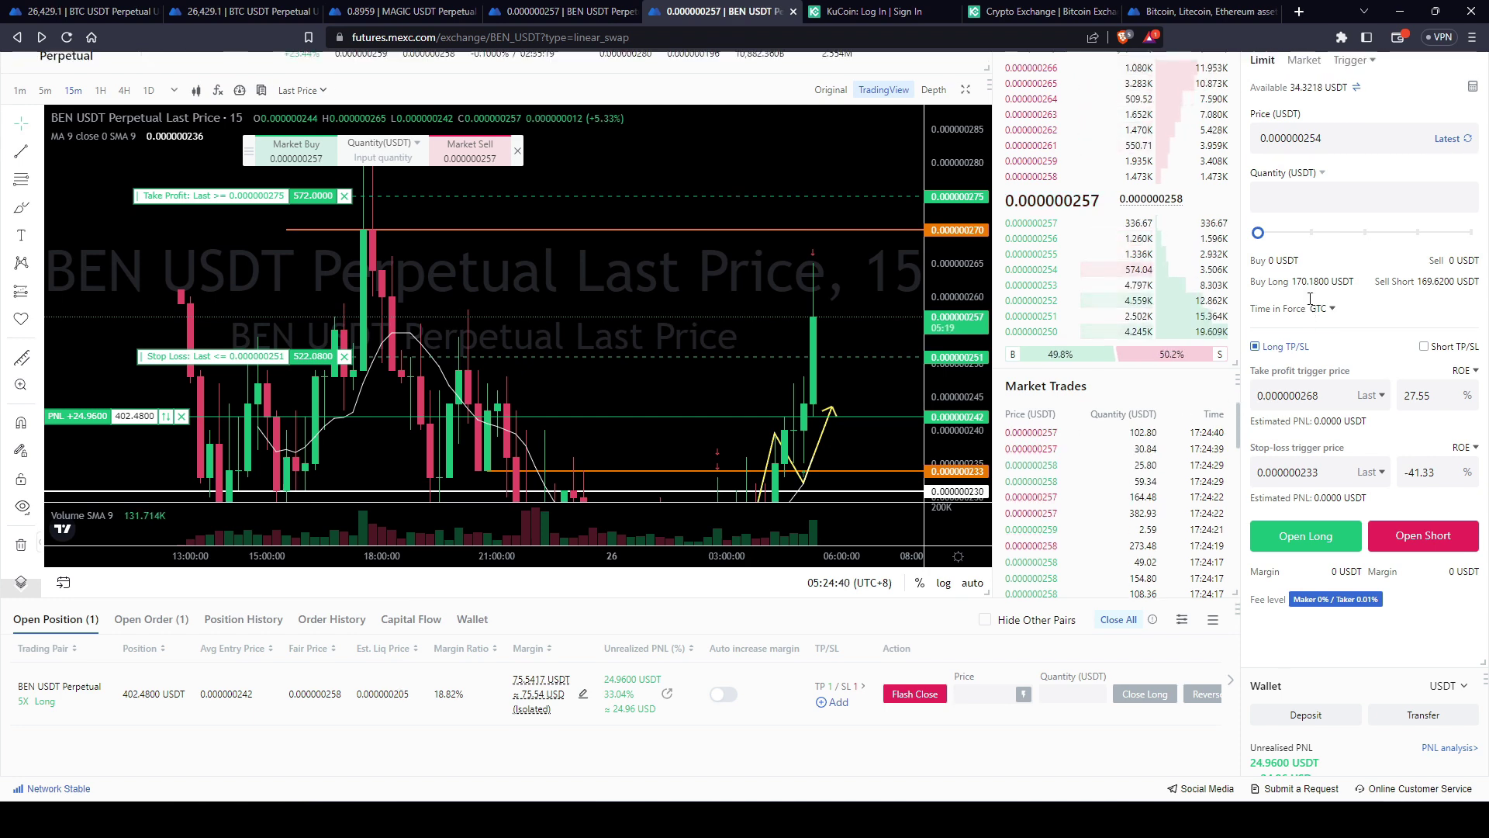
{"action": "scroll", "coordinate": [1358, 159], "scroll_direction": "up", "scroll_amount": 1}
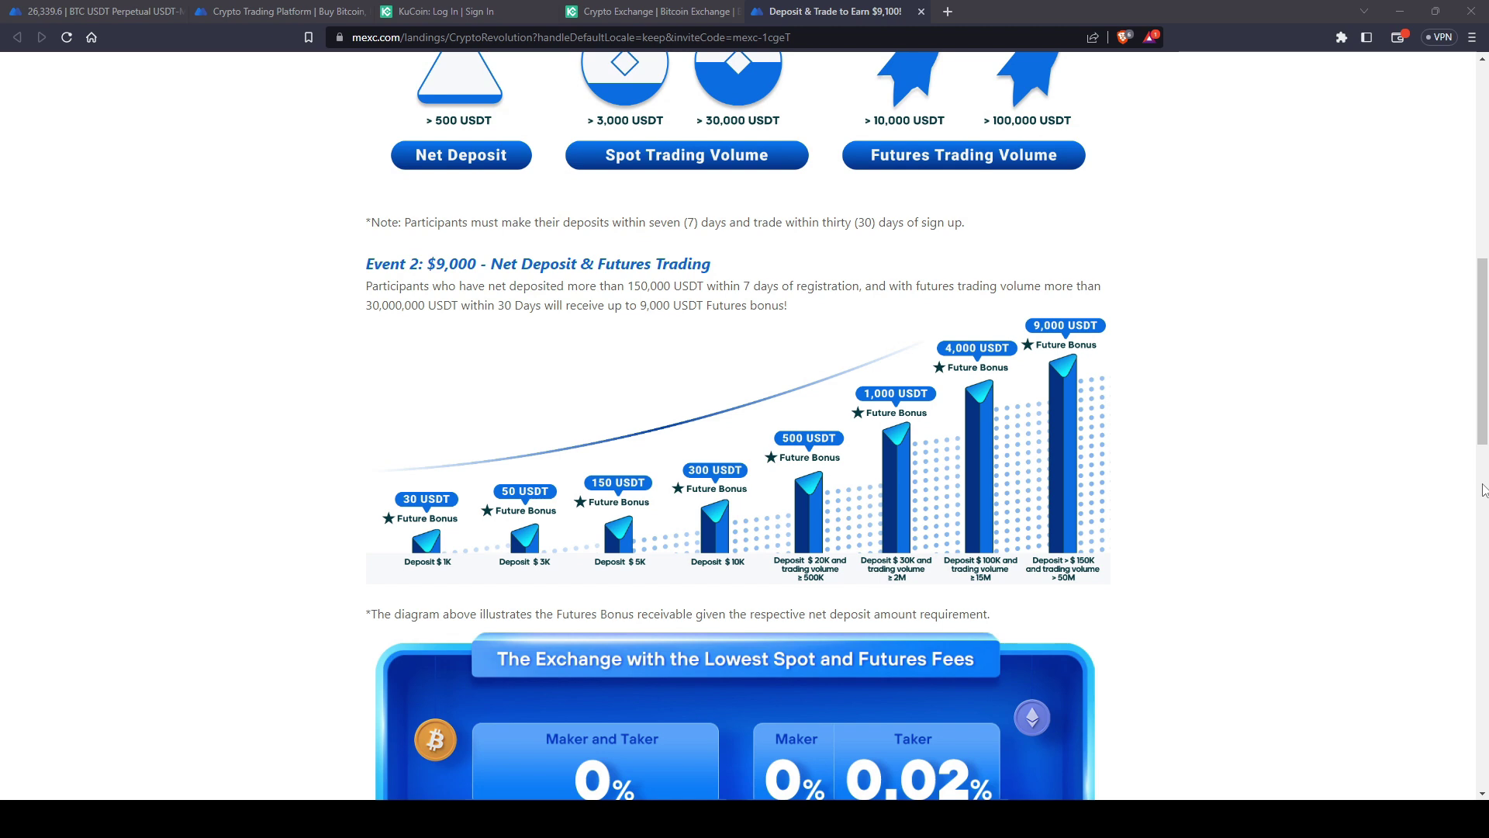
- Scroll down the promotion page to the Event 2 futures bonus tiers and fee summary
{"action": "scroll", "coordinate": [1484, 490], "scroll_direction": "down", "scroll_amount": 1}
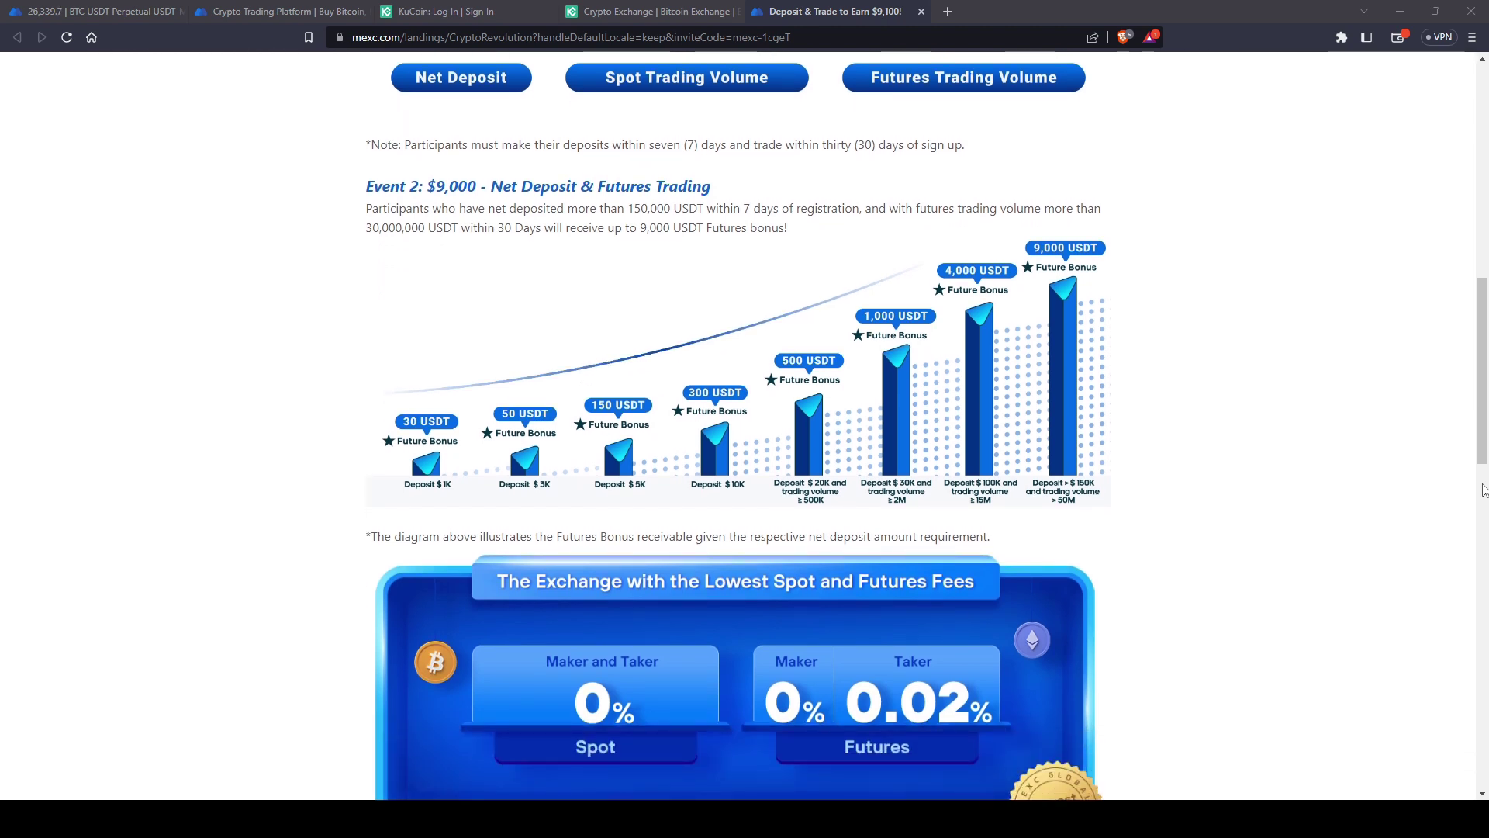
{"action": "scroll", "coordinate": [1484, 490], "scroll_direction": "down", "scroll_amount": 1}
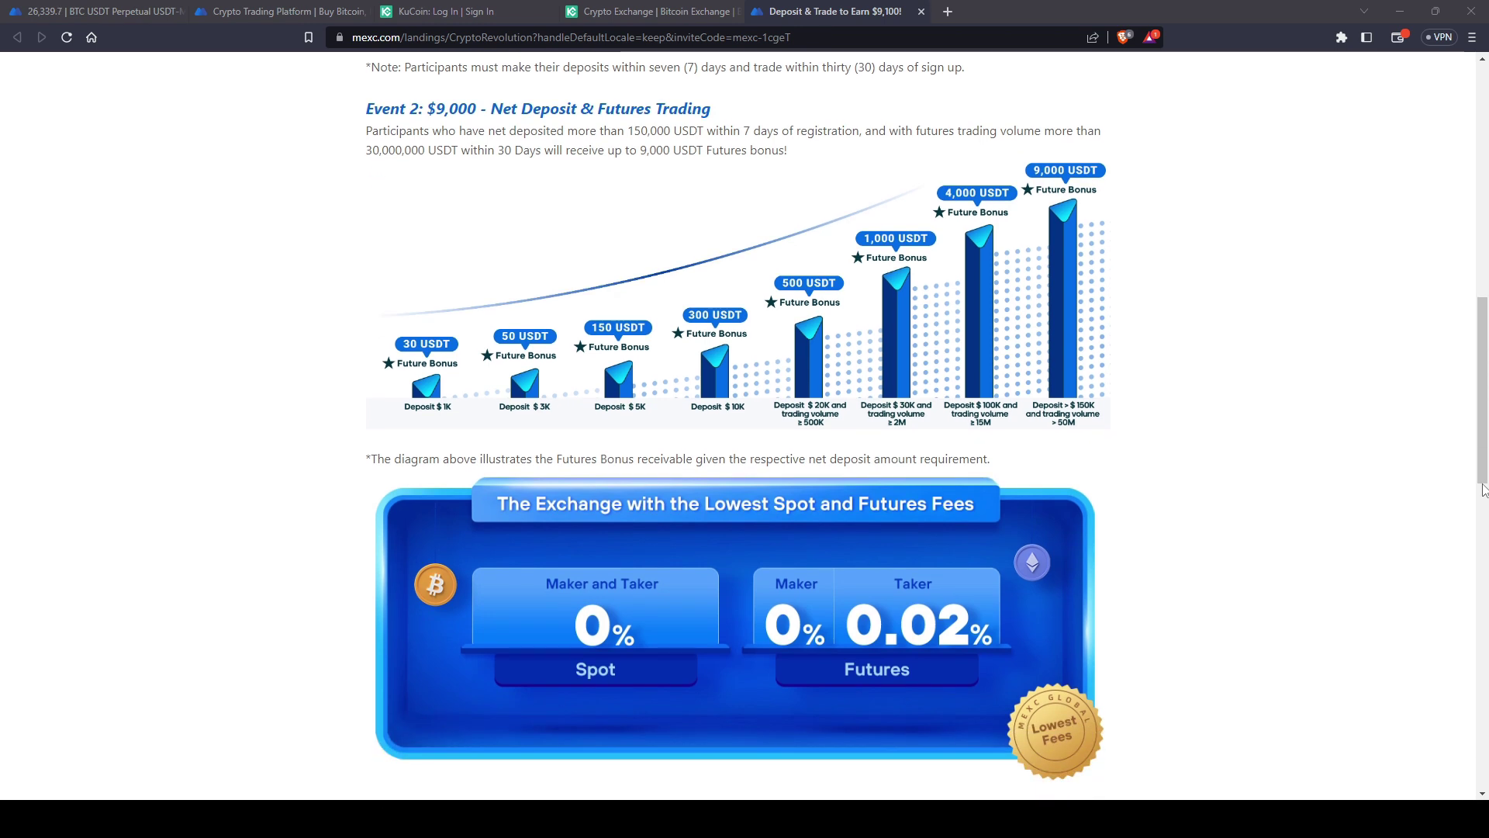